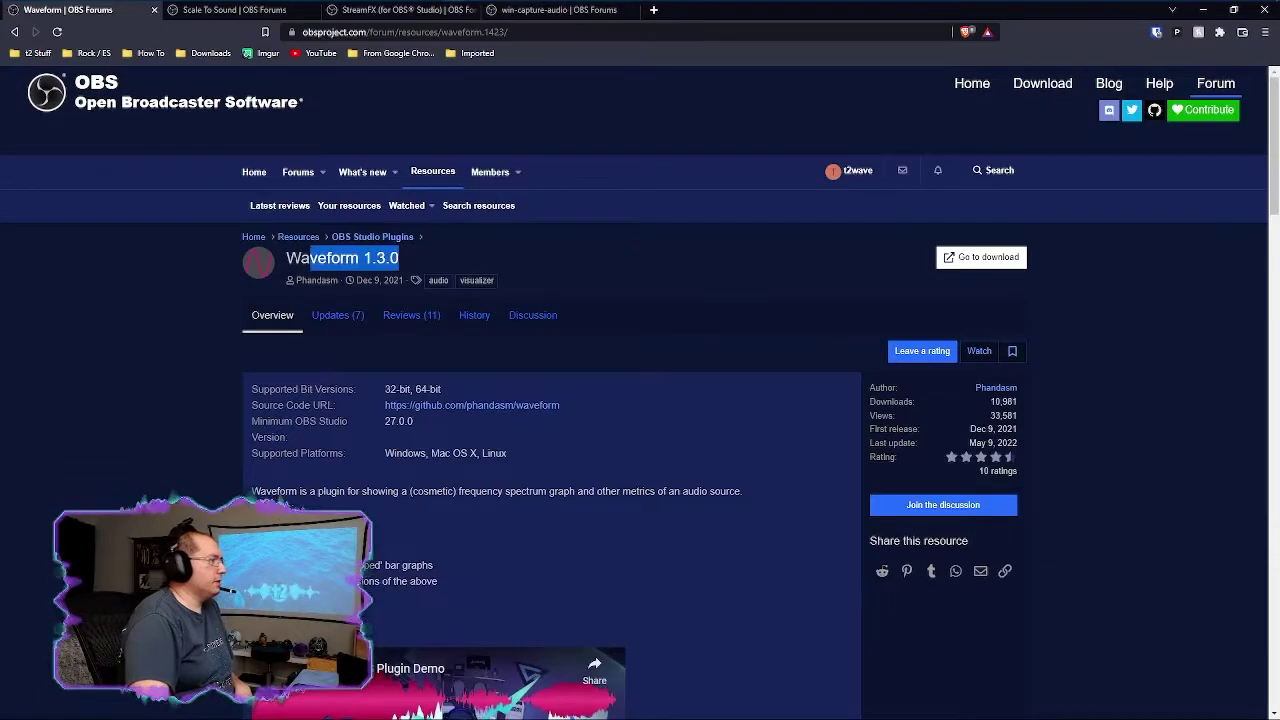
# Step: Review the Waveform plugin's GitHub release downloads, then close that page
pyautogui.click(966, 260)
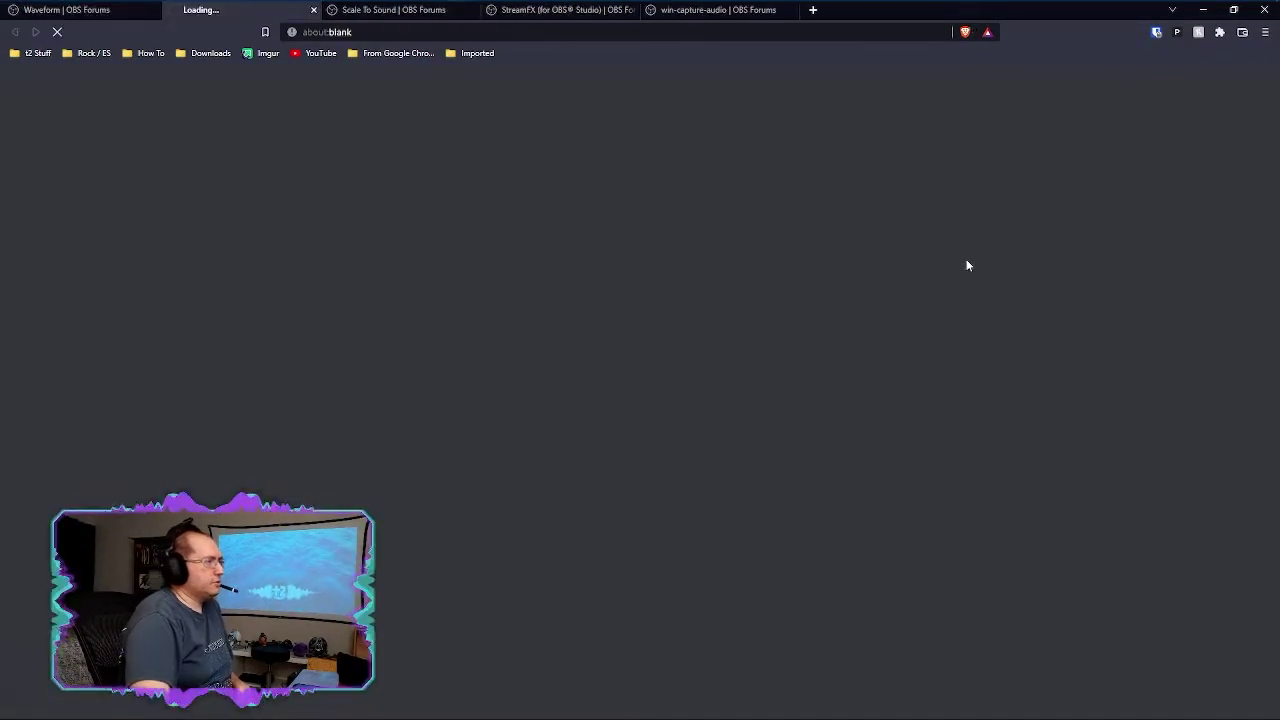
pyautogui.scroll(-8, 490, 376)
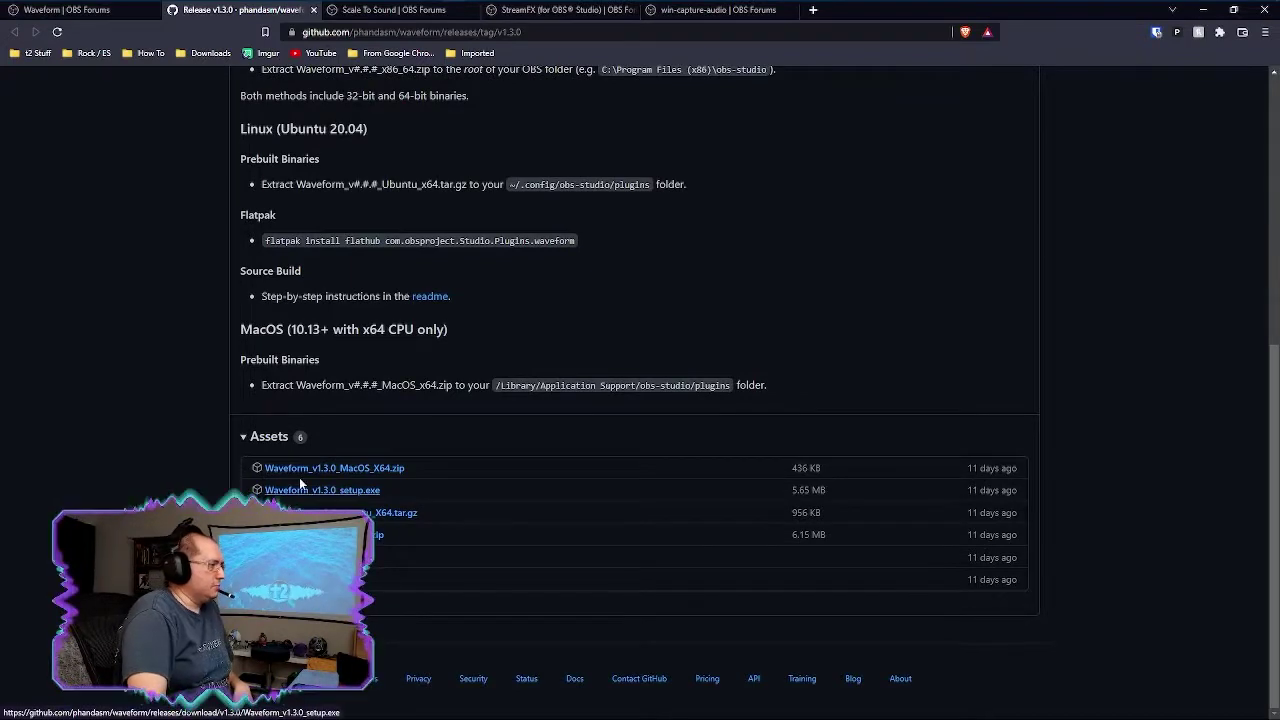
pyautogui.scroll(4, 431, 422)
pyautogui.scroll(1, 428, 414)
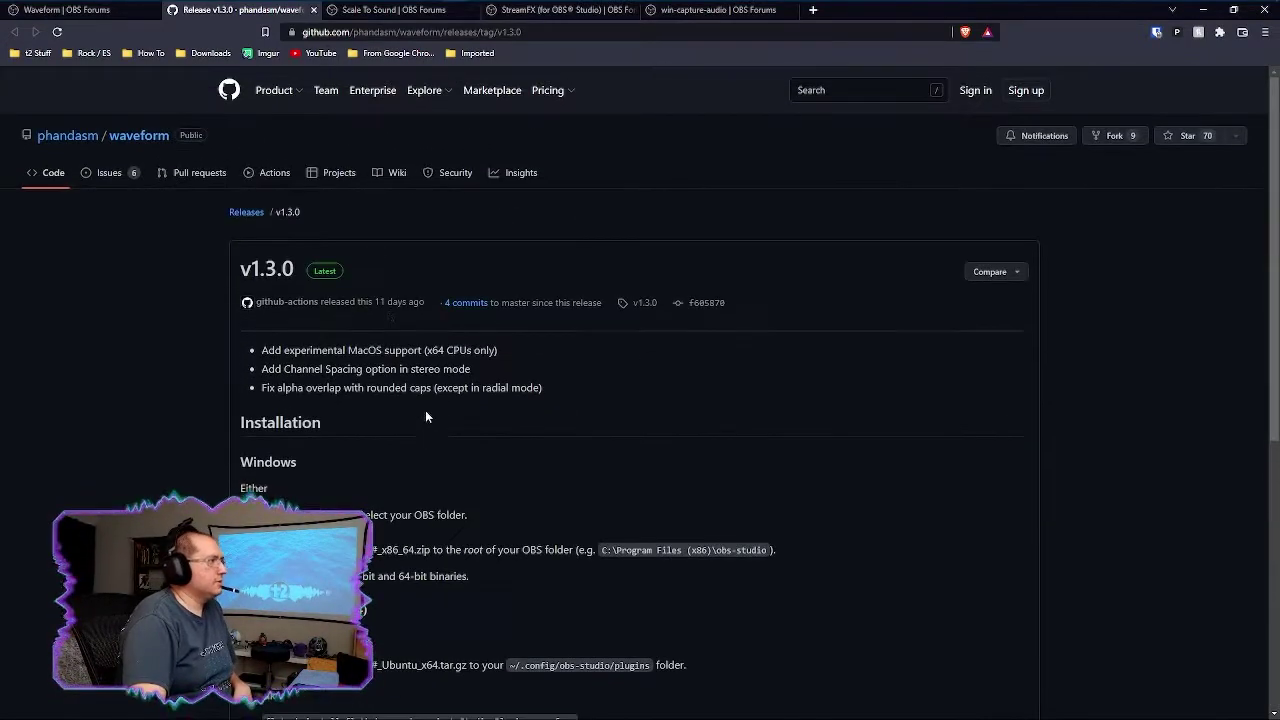
pyautogui.click(313, 9)
# Step: Read the installation instructions on the Scale To Sound 1.2.1 plugin page
pyautogui.click(280, 11)
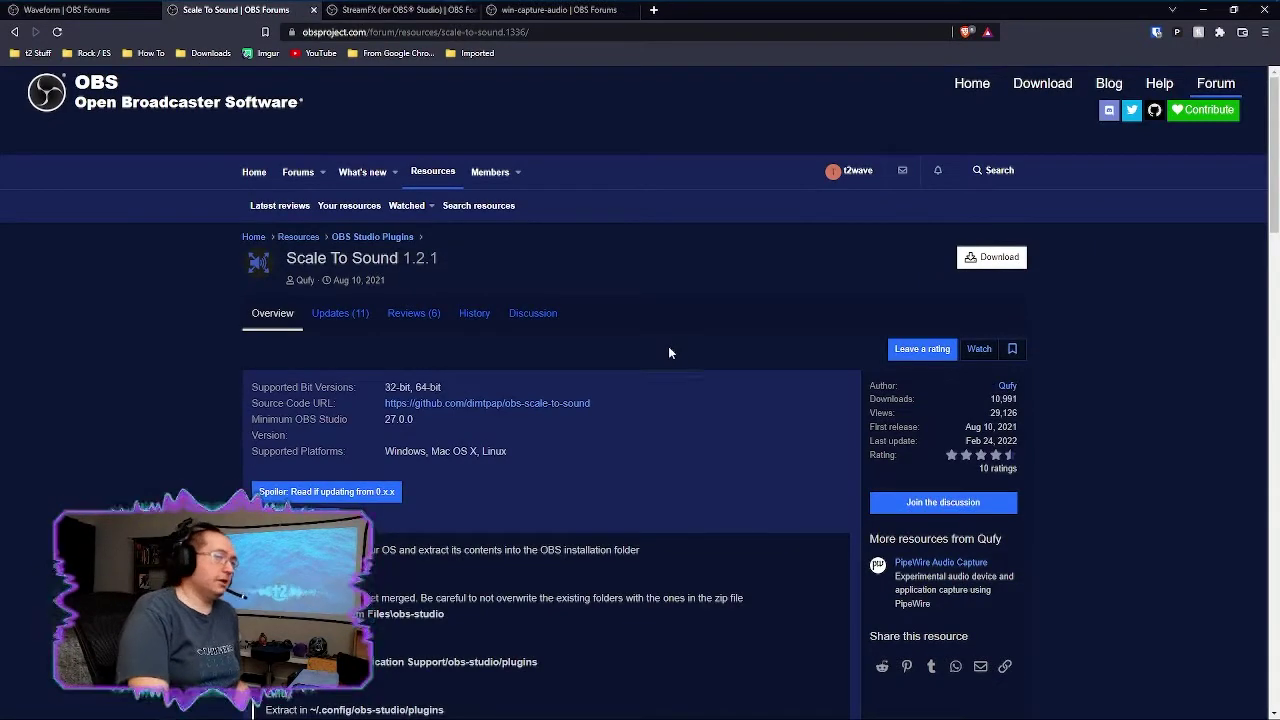
pyautogui.scroll(-1, 617, 440)
pyautogui.scroll(-3, 617, 445)
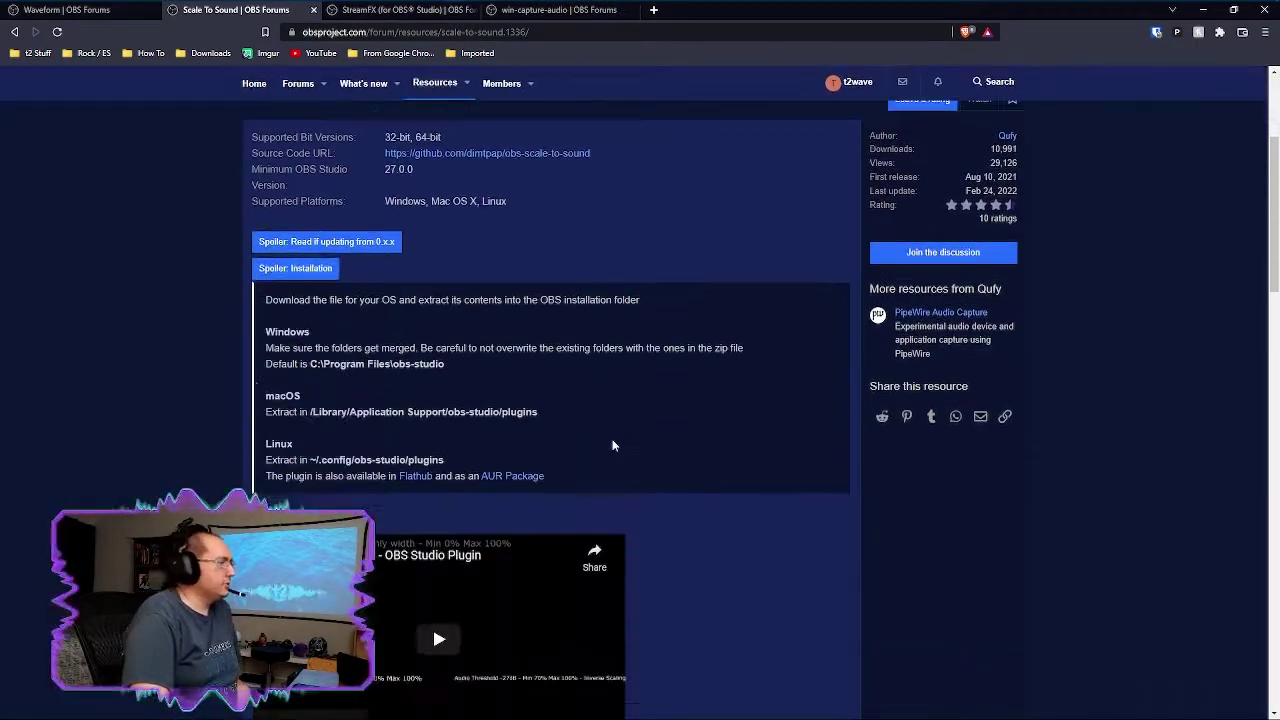
pyautogui.moveTo(365, 331); pyautogui.dragTo(528, 382)
pyautogui.tripleClick(540, 388)
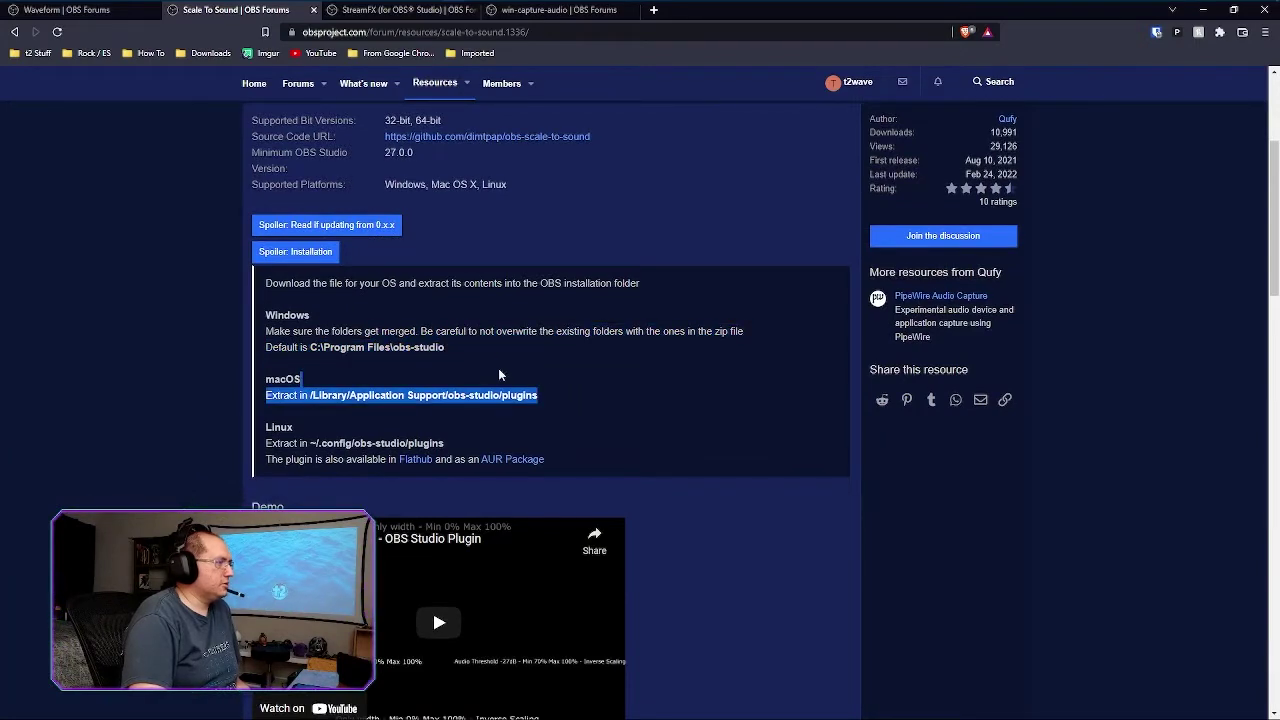
pyautogui.click(502, 374)
pyautogui.scroll(3, 502, 374)
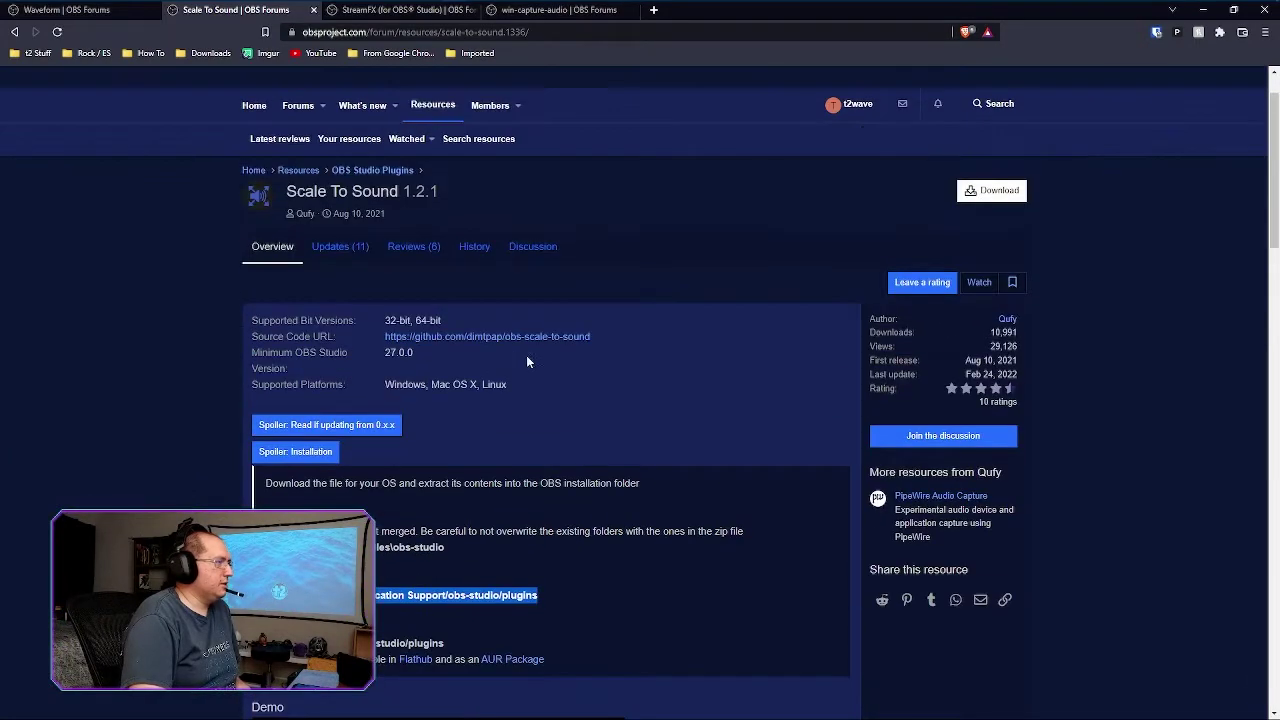
# Step: Check the StreamFX release downloads on GitHub, then close that page
pyautogui.click(402, 14)
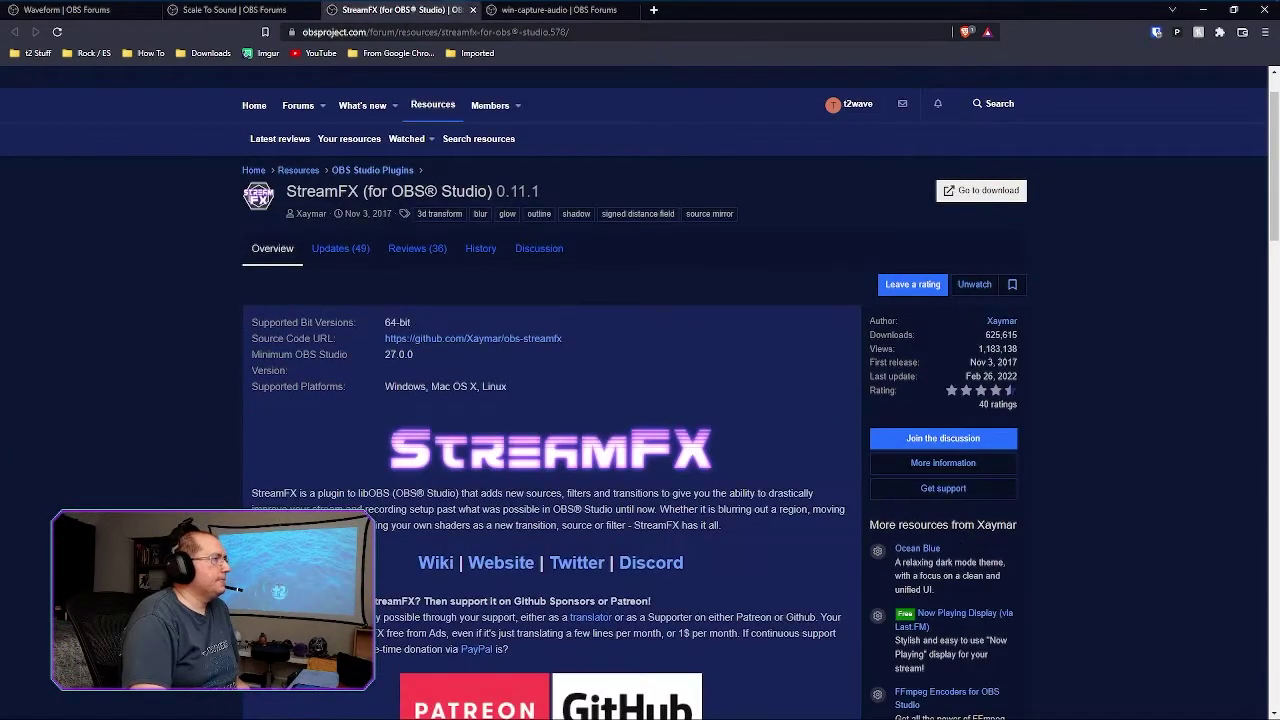
pyautogui.click(966, 191)
pyautogui.scroll(-4, 413, 450)
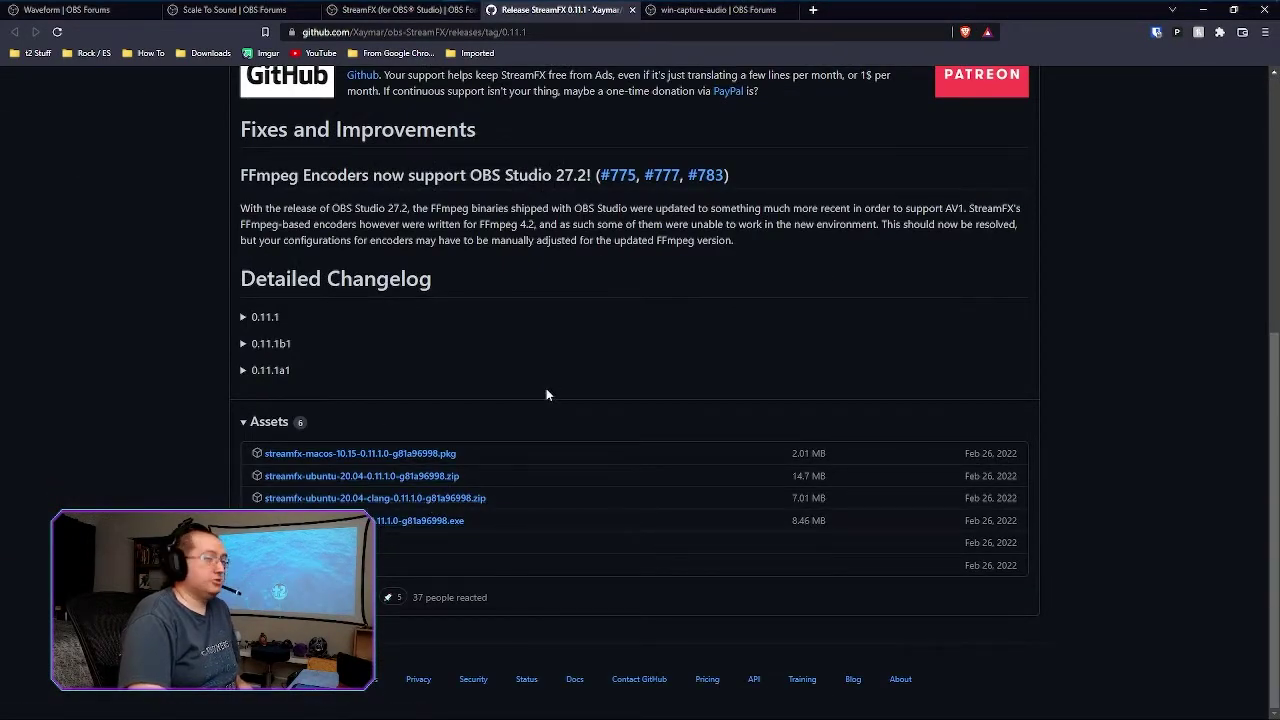
pyautogui.scroll(4, 540, 390)
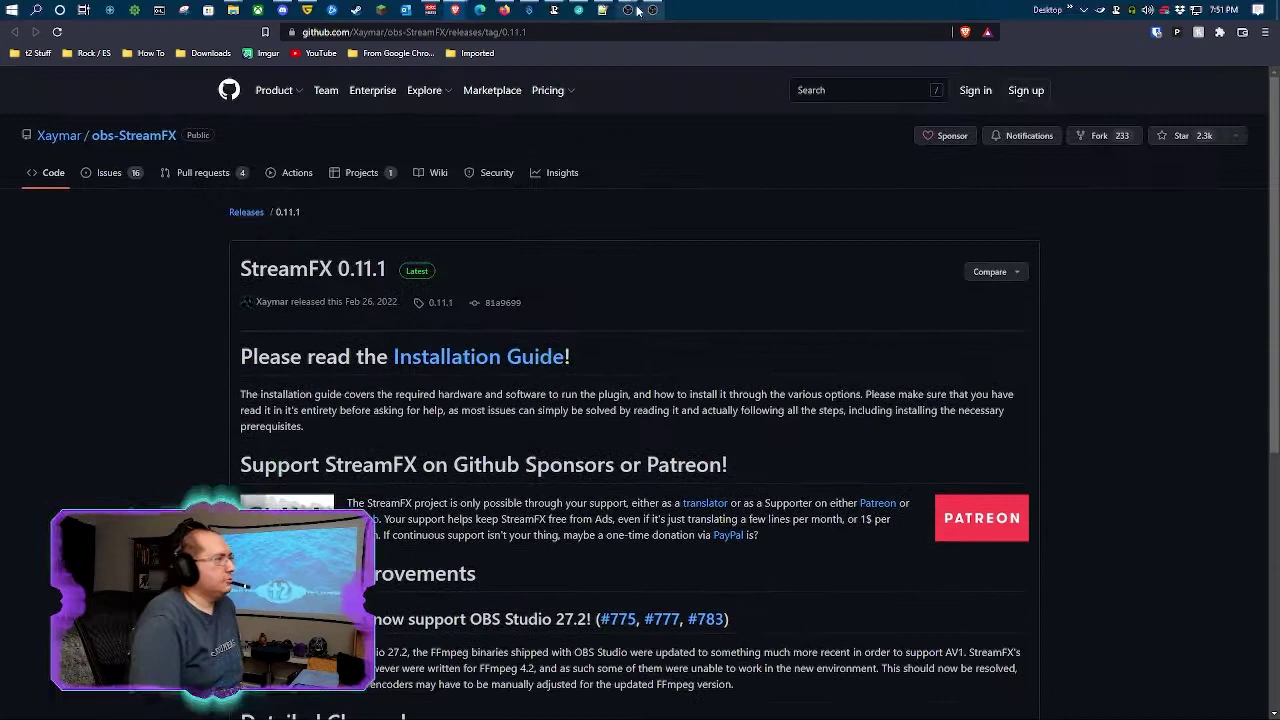
pyautogui.click(632, 9)
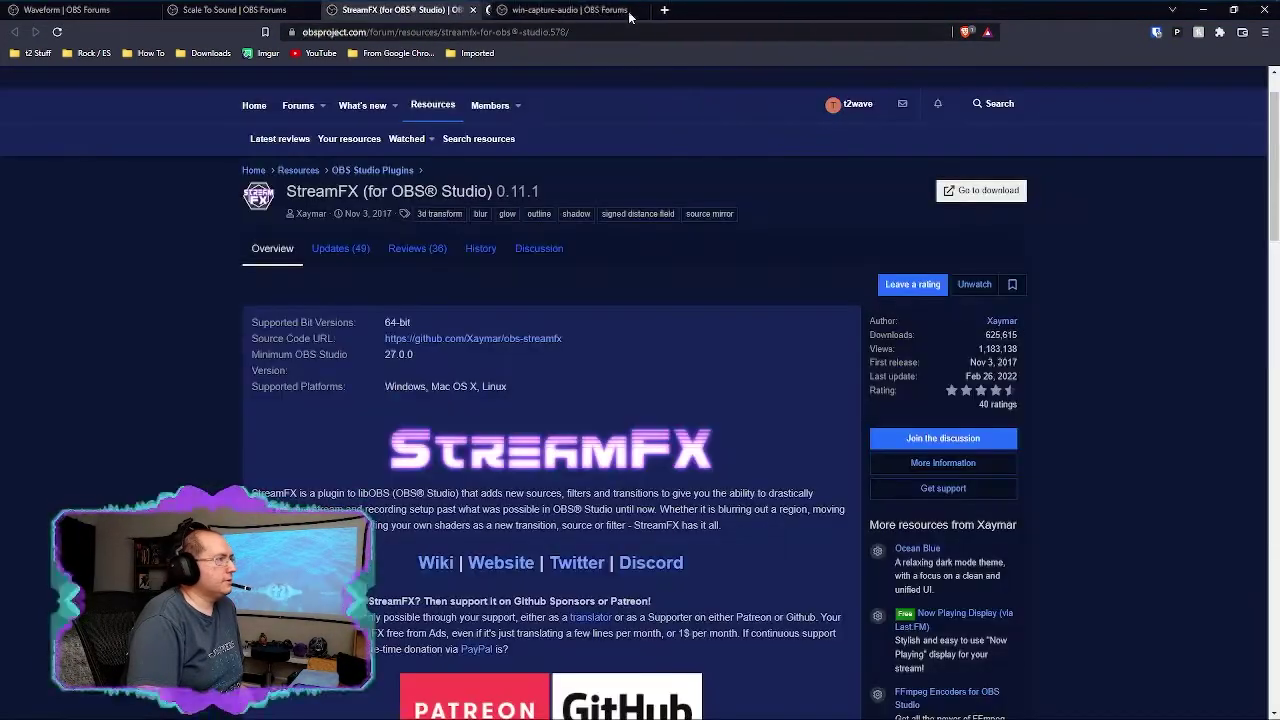
# Step: Open the win-capture-audio v2.2.2-beta release downloads from its plugin page
pyautogui.click(595, 12)
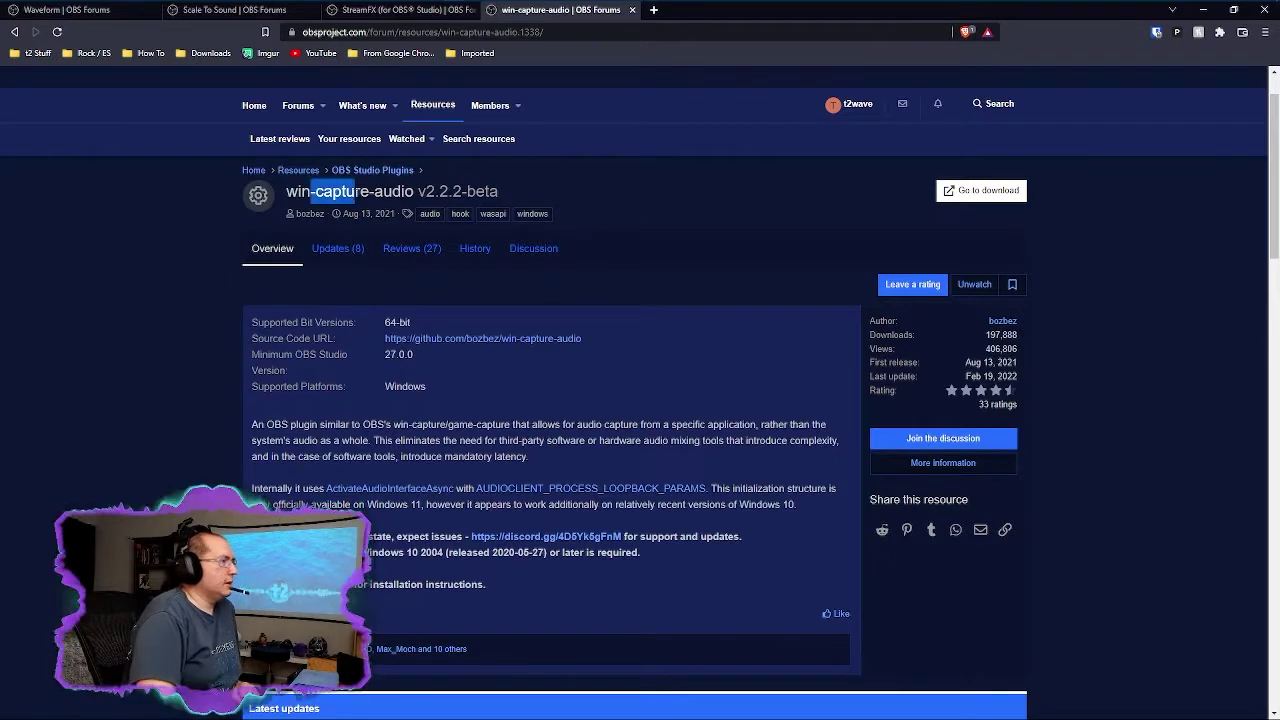
pyautogui.click(980, 190)
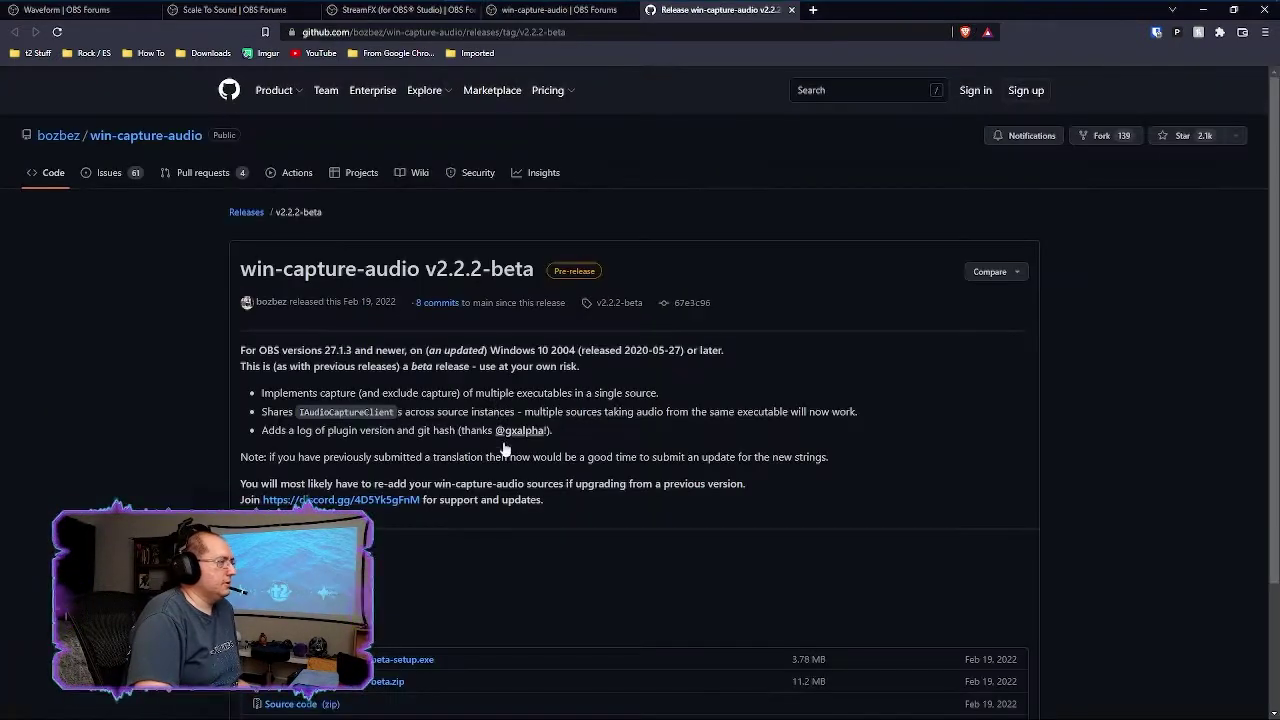
pyautogui.scroll(-3, 363, 500)
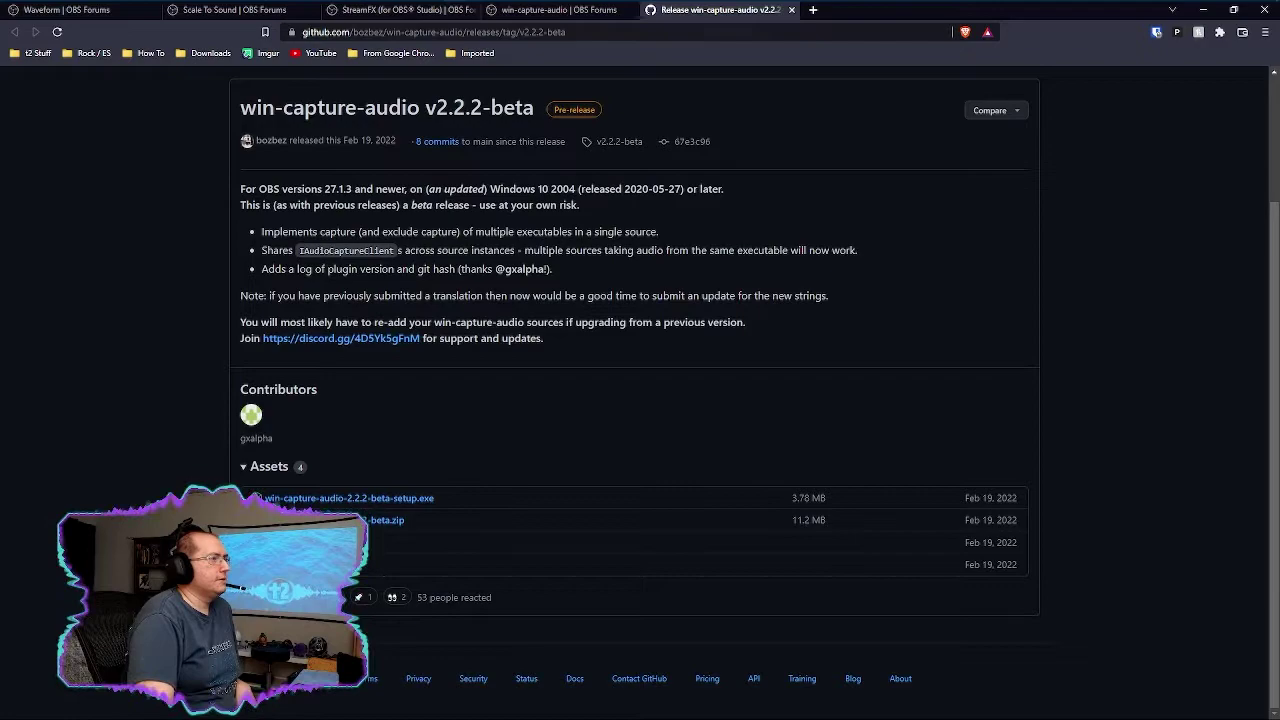
# Step: Minimize the browser and make WaveformMask the active OBS scene
pyautogui.click(1202, 11)
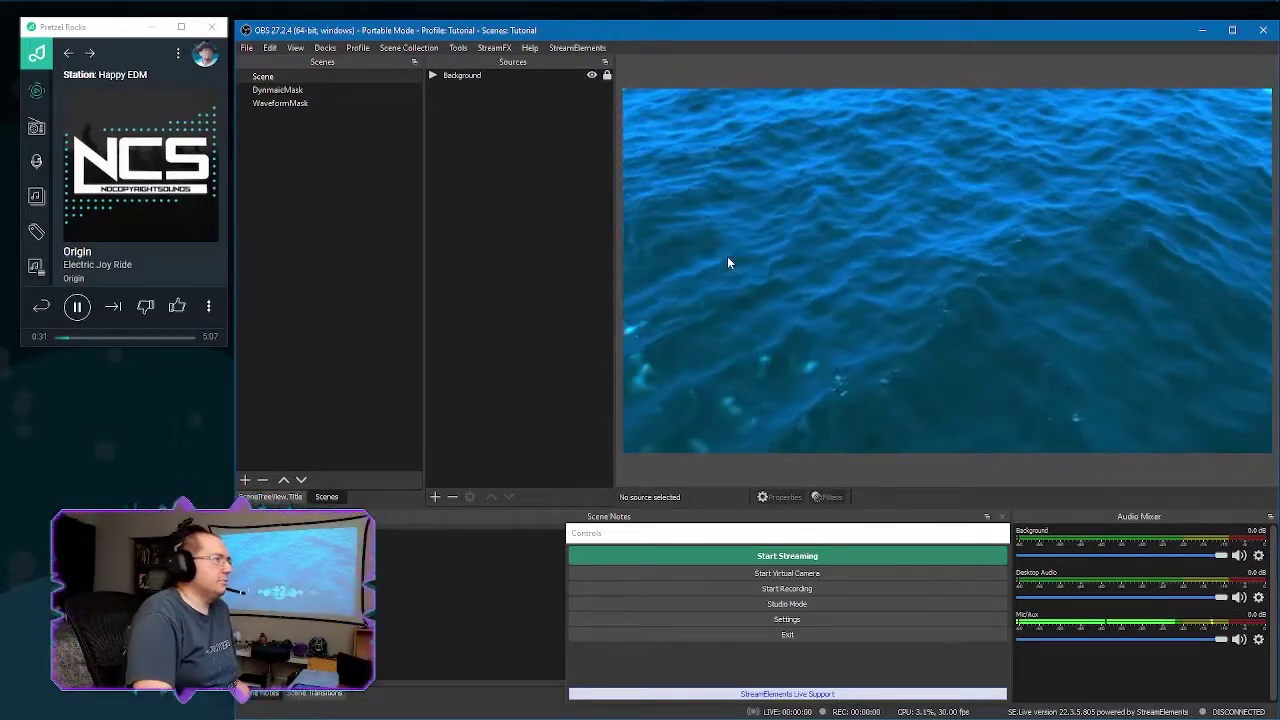
pyautogui.click(288, 90)
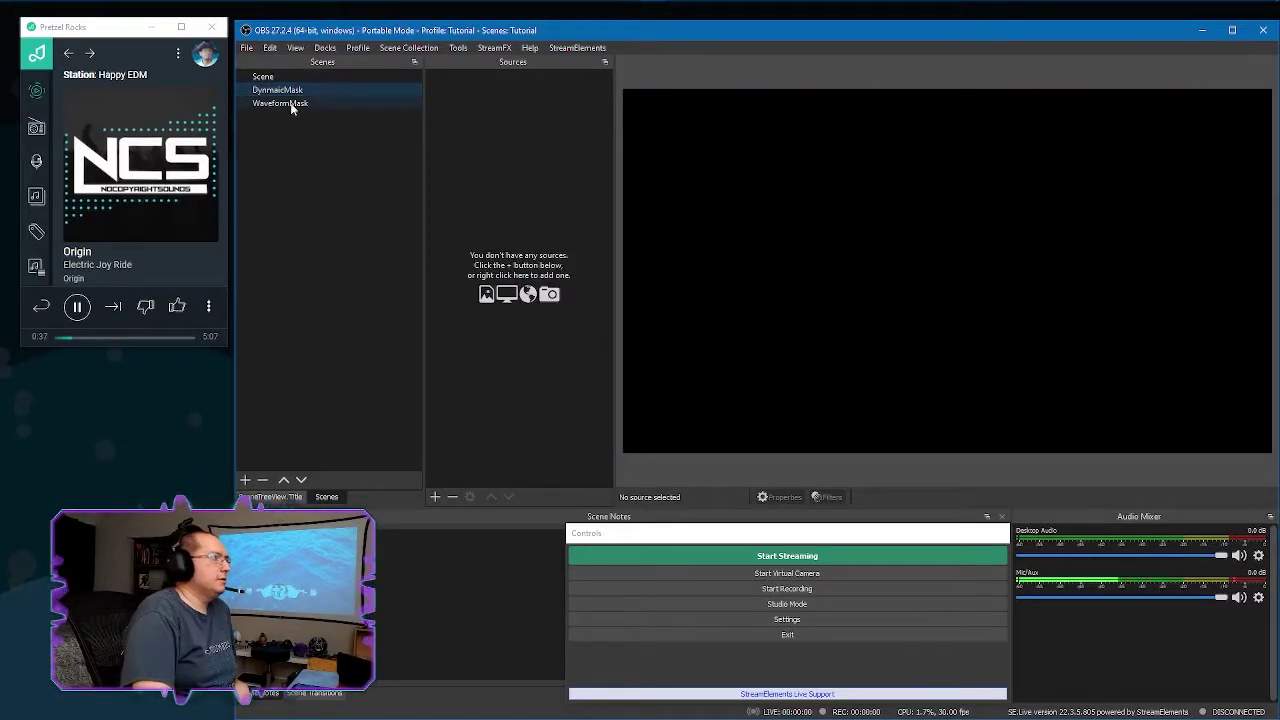
pyautogui.click(290, 106)
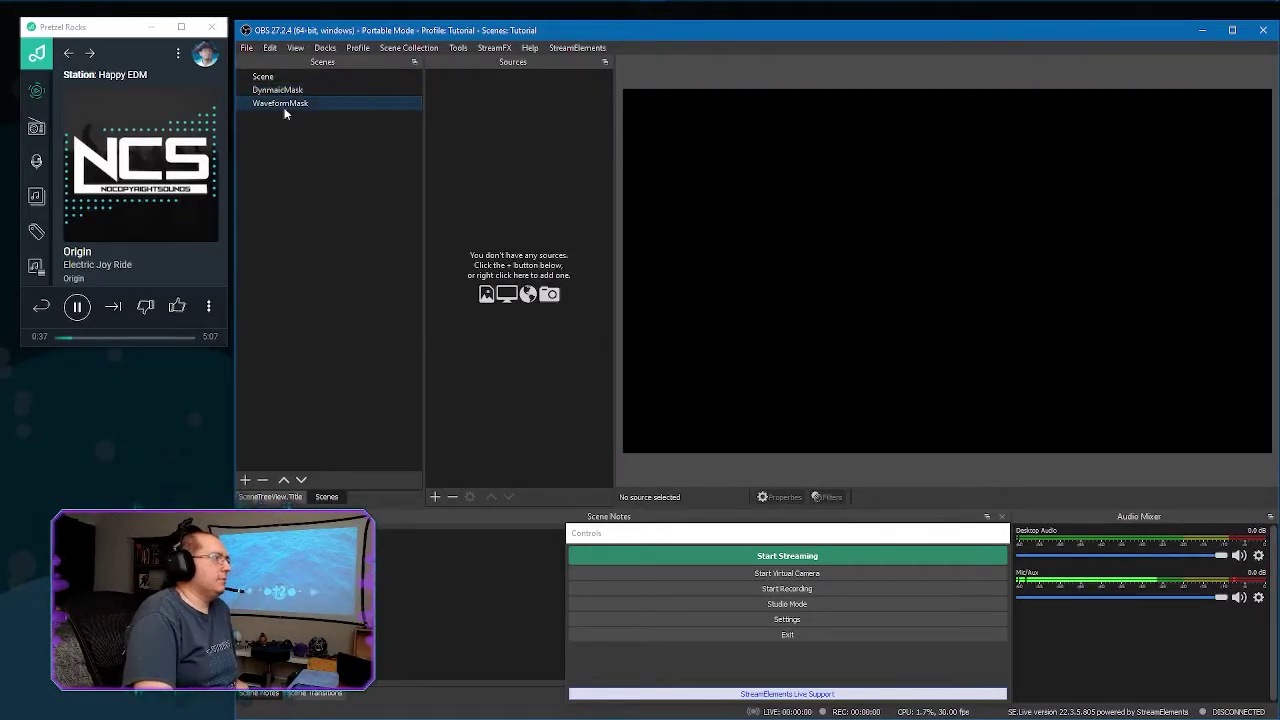
# Step: Add an Audio Input Capture named Music Cable using CABLE-D Output (VB-Audio Cable D)
pyautogui.rightClick(530, 167)
pyautogui.moveTo(562, 172)
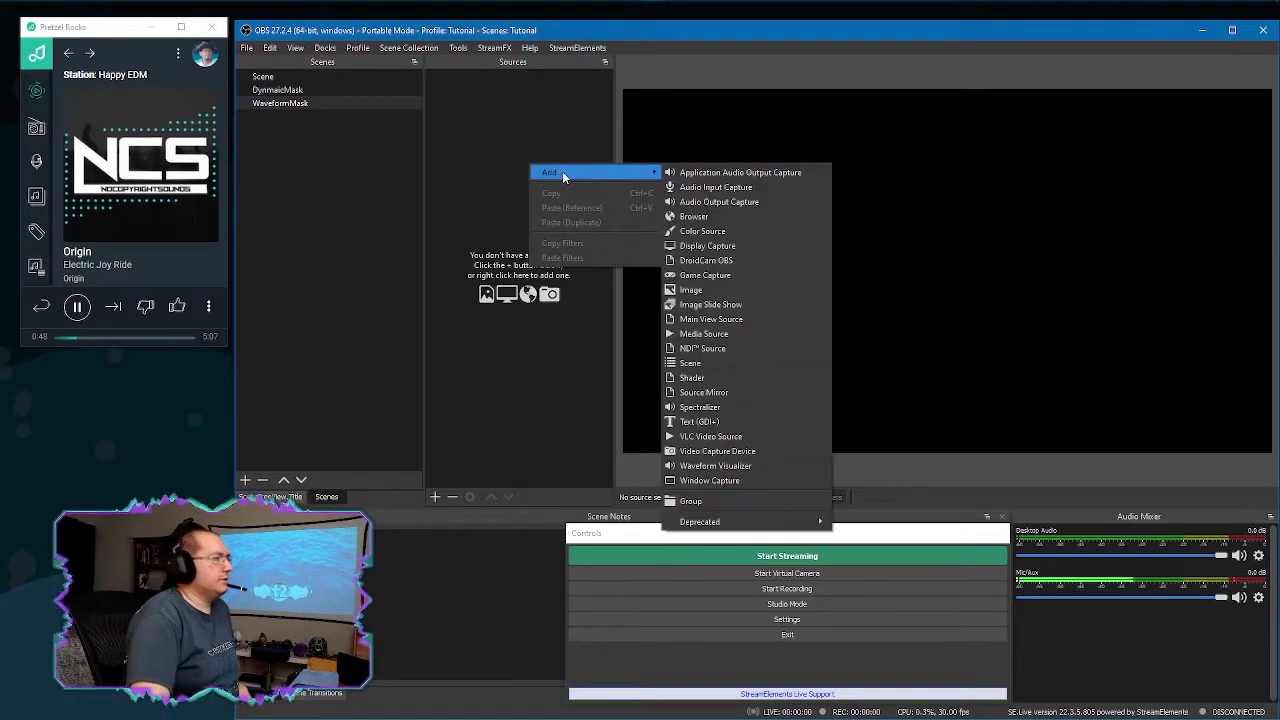
pyautogui.click(766, 187)
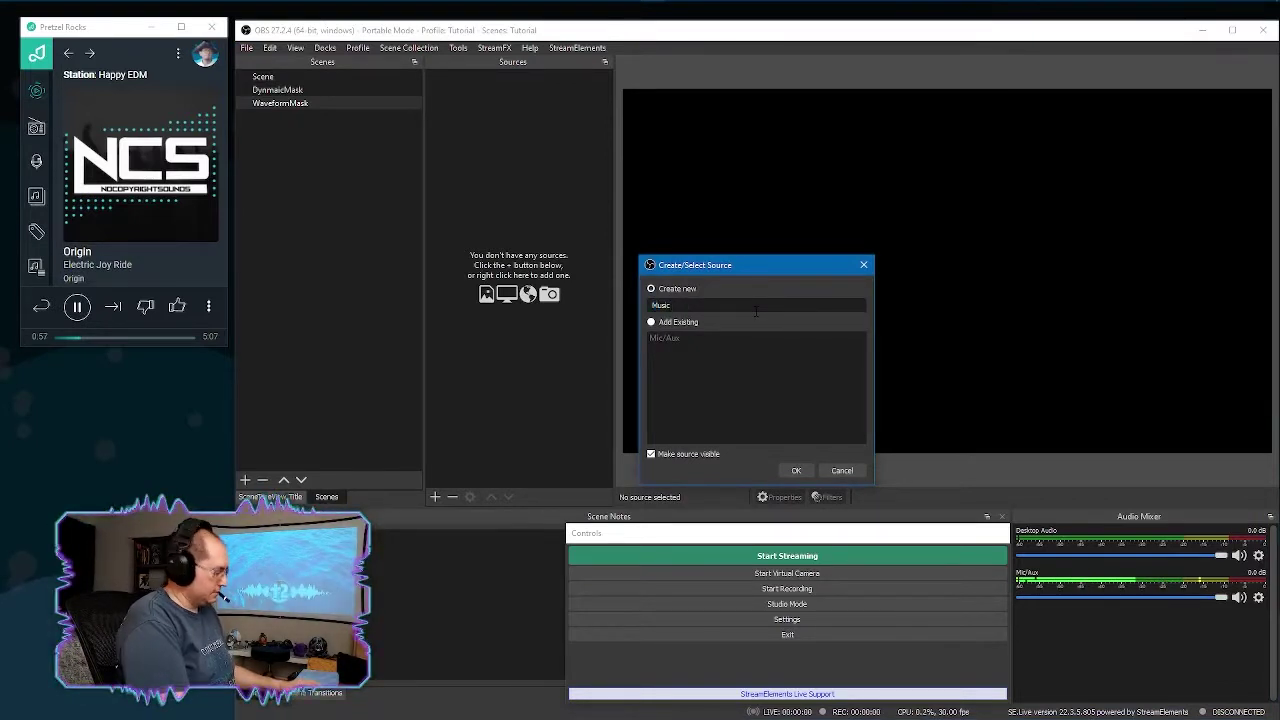
pyautogui.write('Music Cable')
pyautogui.press('Return')
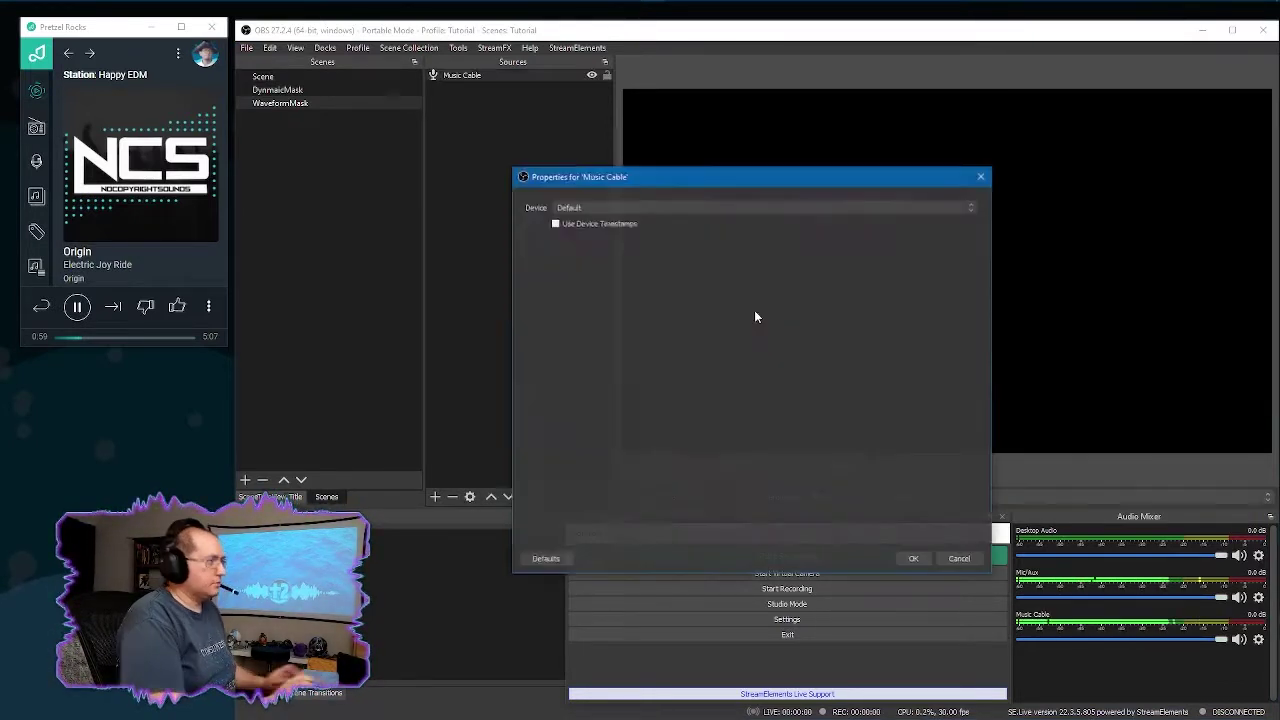
pyautogui.click(691, 206)
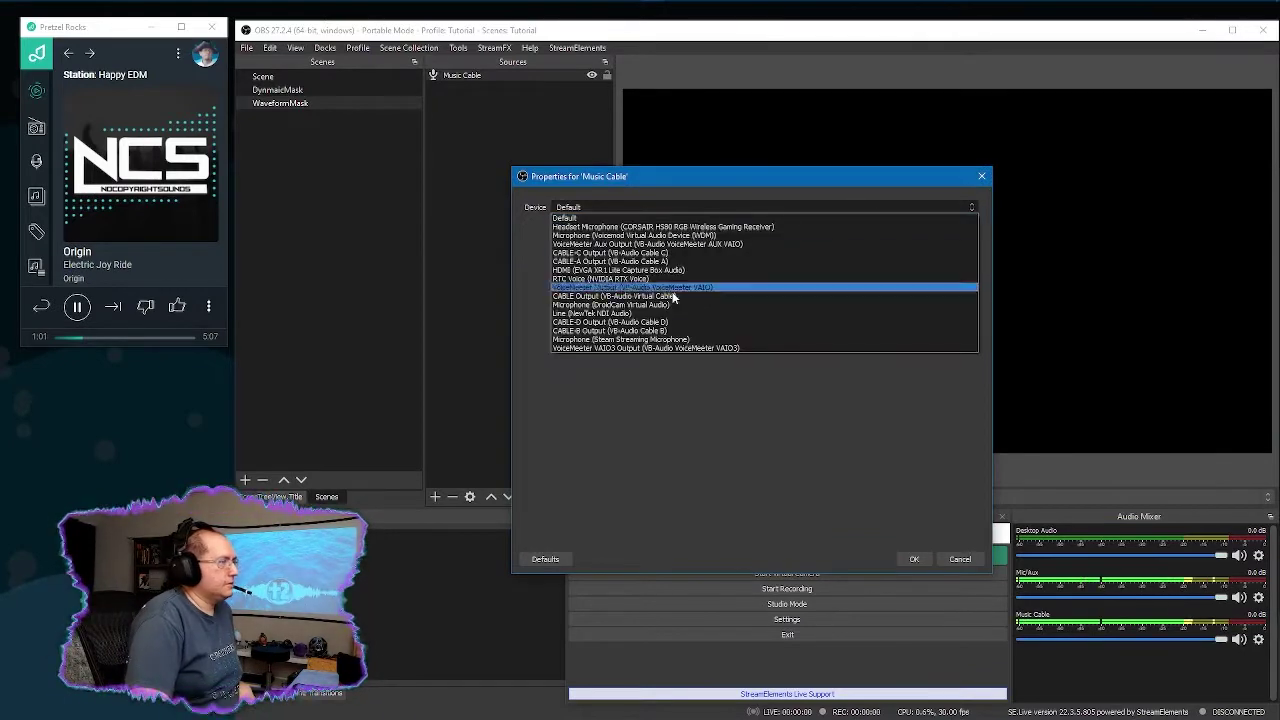
pyautogui.click(664, 322)
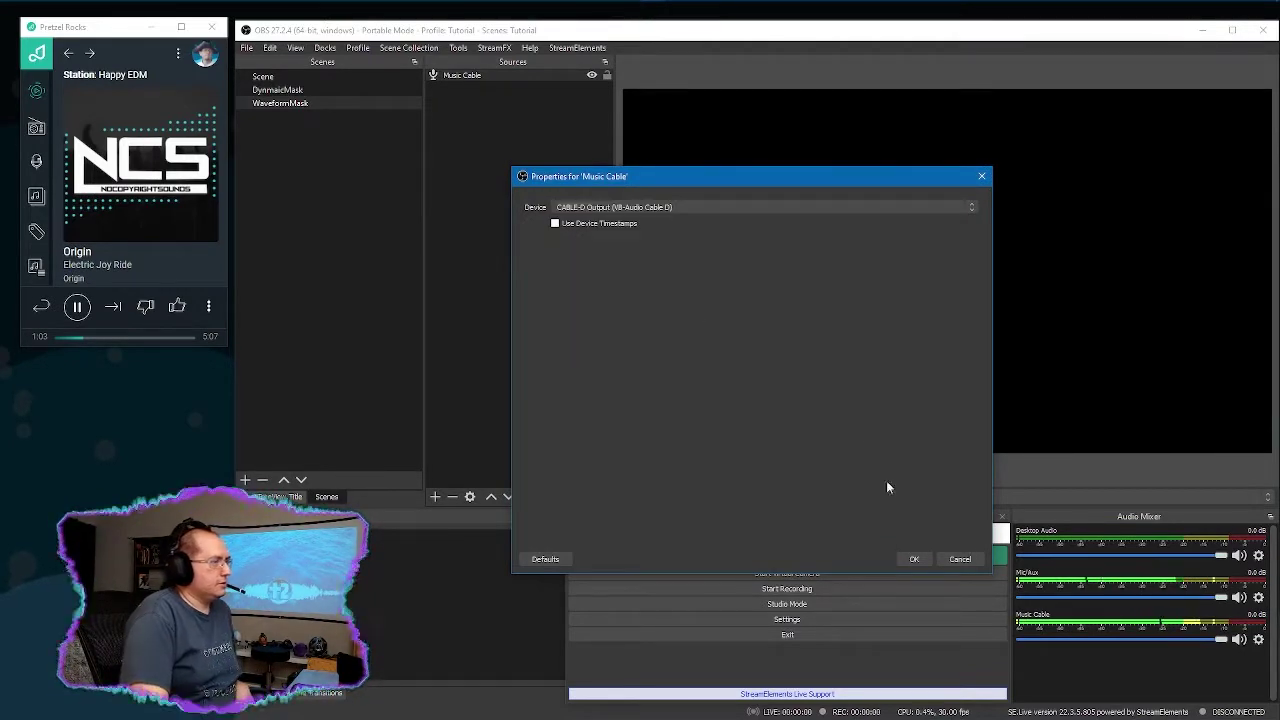
pyautogui.click(912, 561)
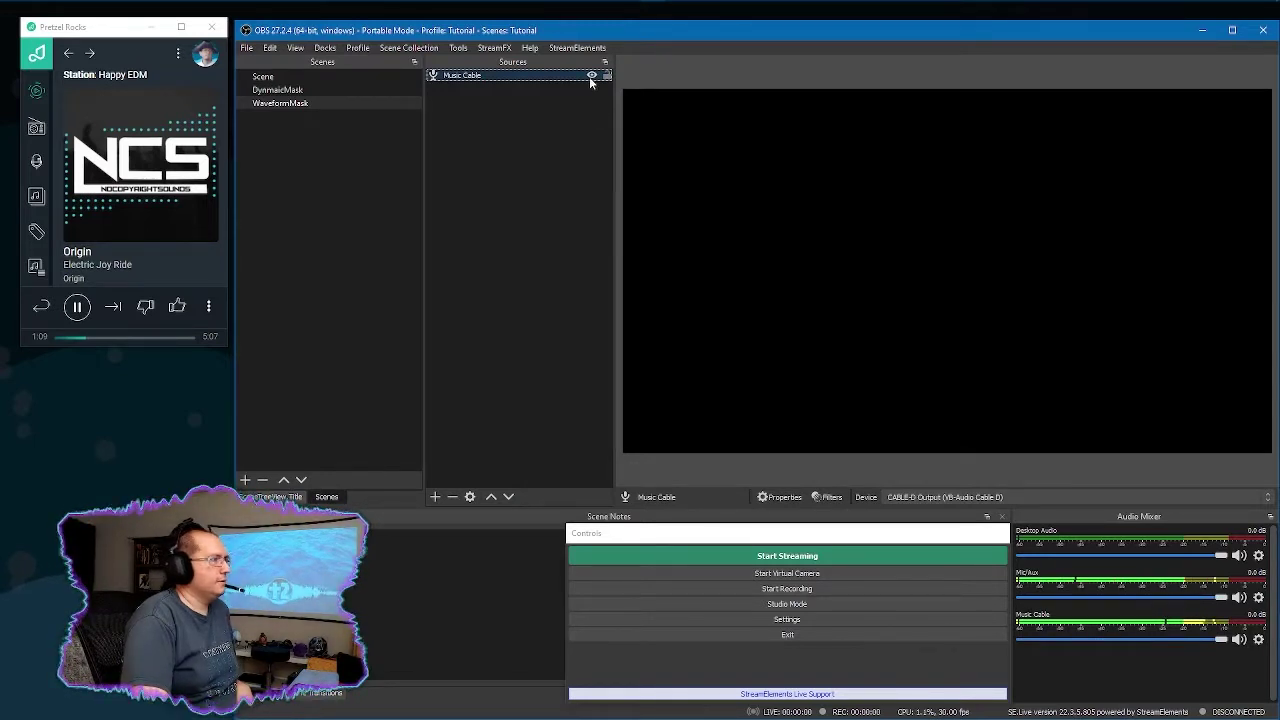
# Step: Add an Application Audio Output Capture named Pretzel that captures only Pretzel.exe
pyautogui.rightClick(511, 143)
pyautogui.moveTo(545, 152)
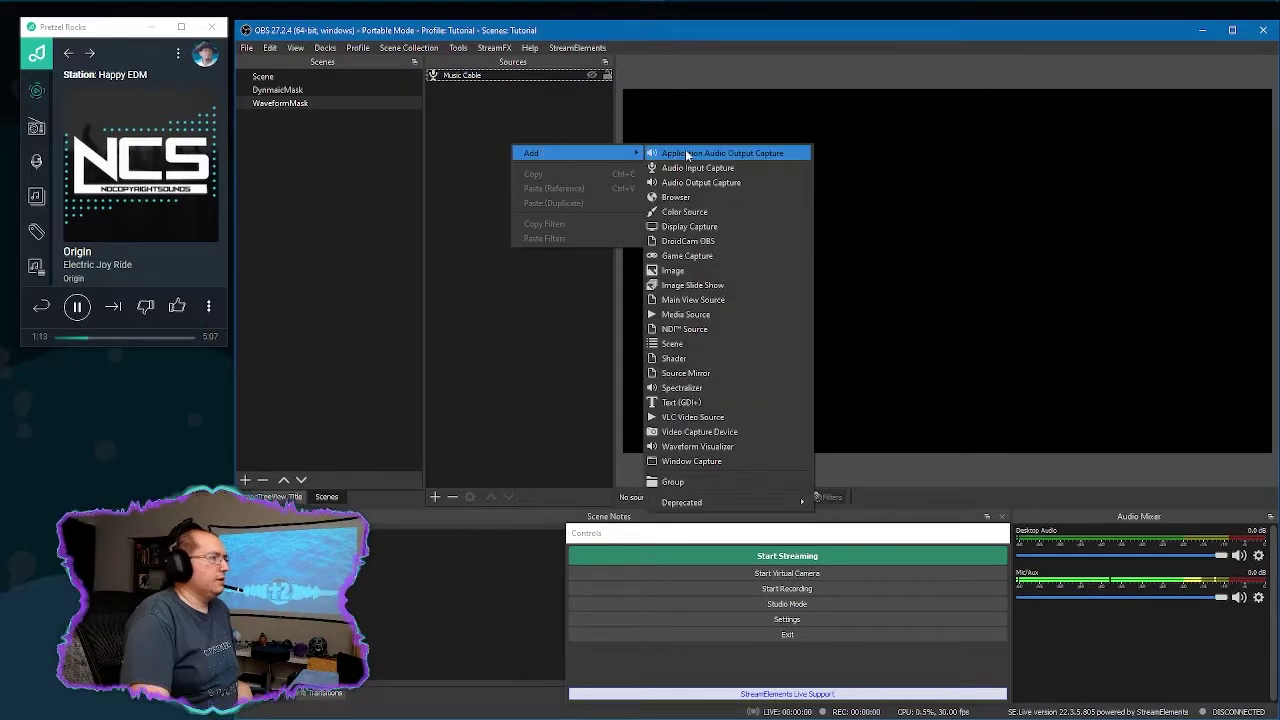
pyautogui.click(742, 155)
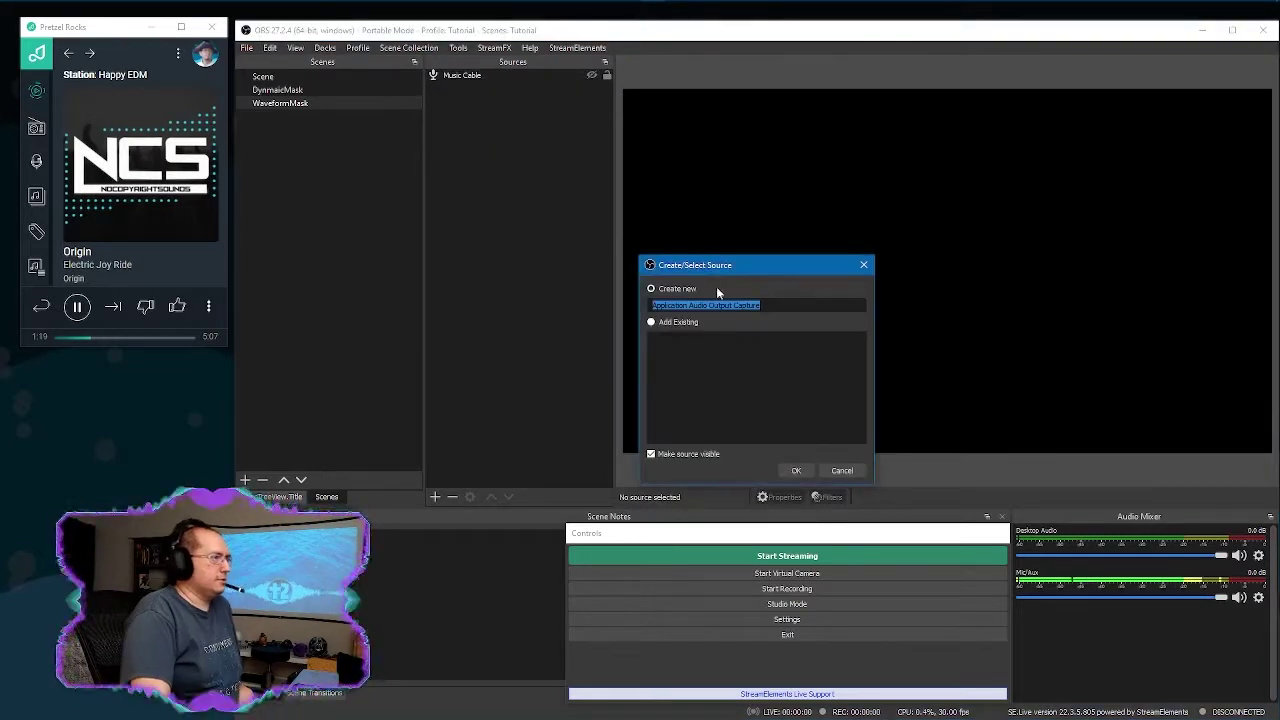
pyautogui.write('A')
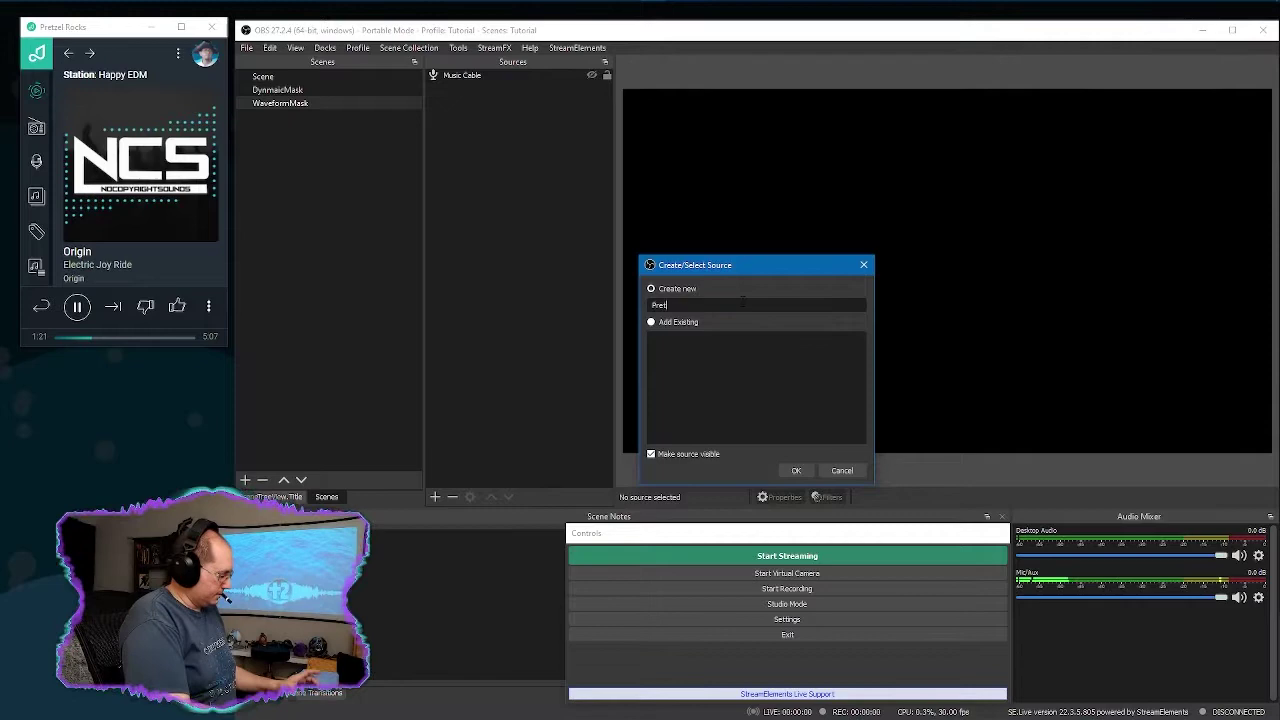
pyautogui.write('retzel')
pyautogui.press('Return')
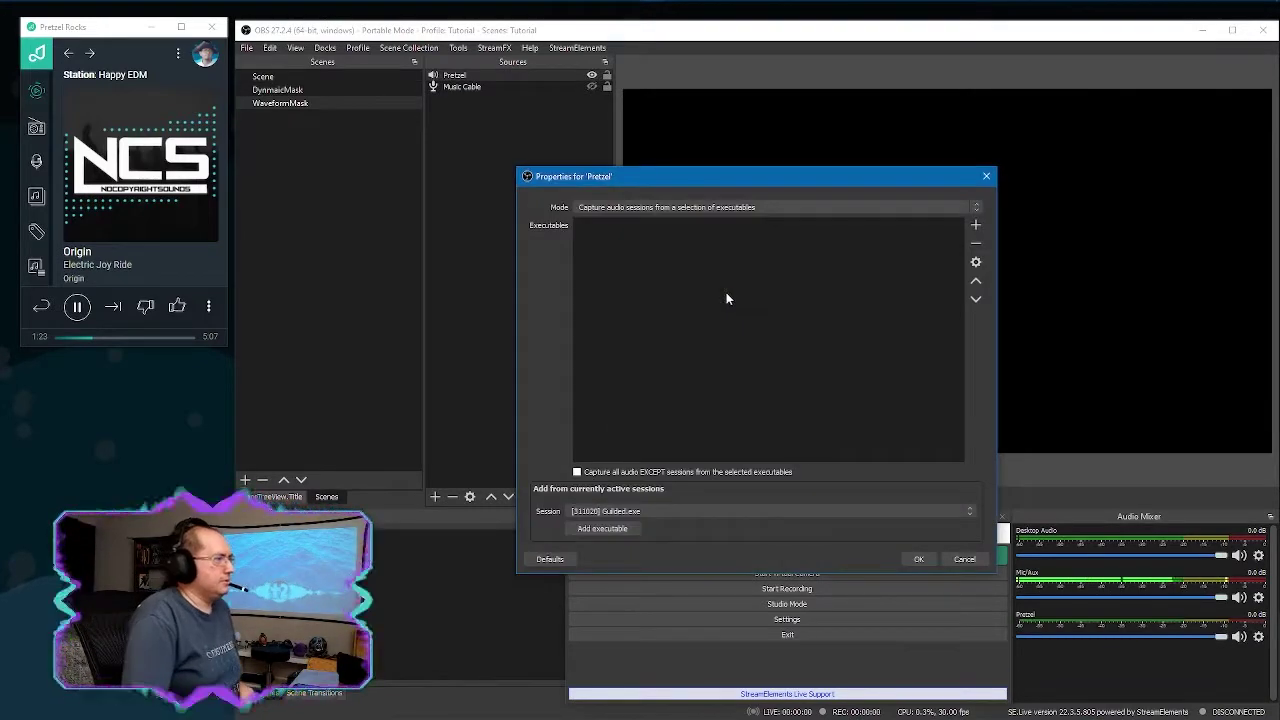
pyautogui.click(624, 511)
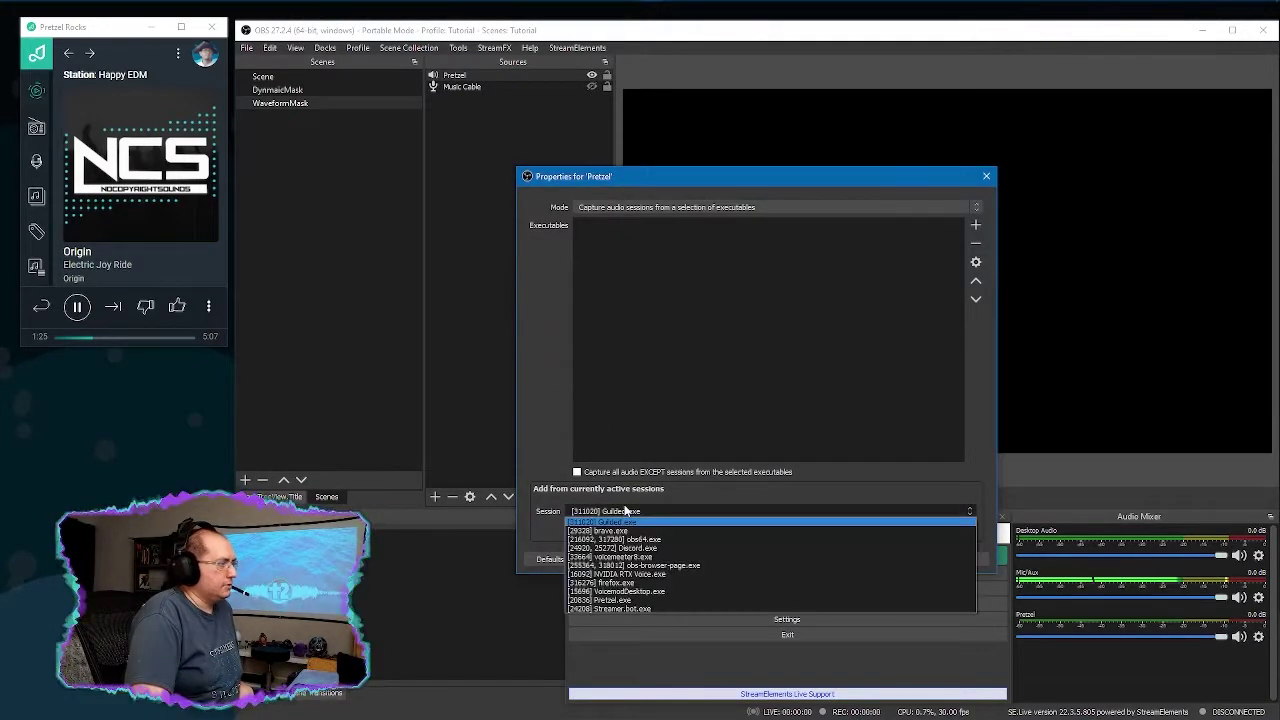
pyautogui.click(612, 605)
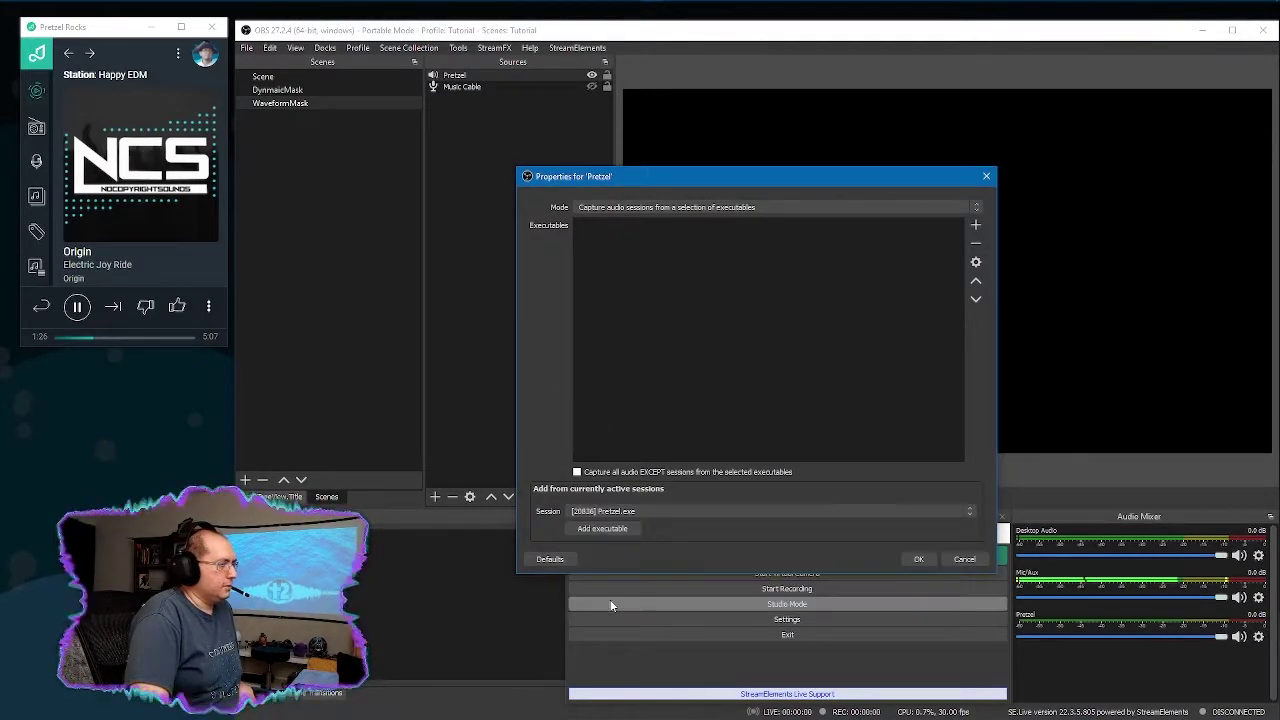
pyautogui.click(603, 528)
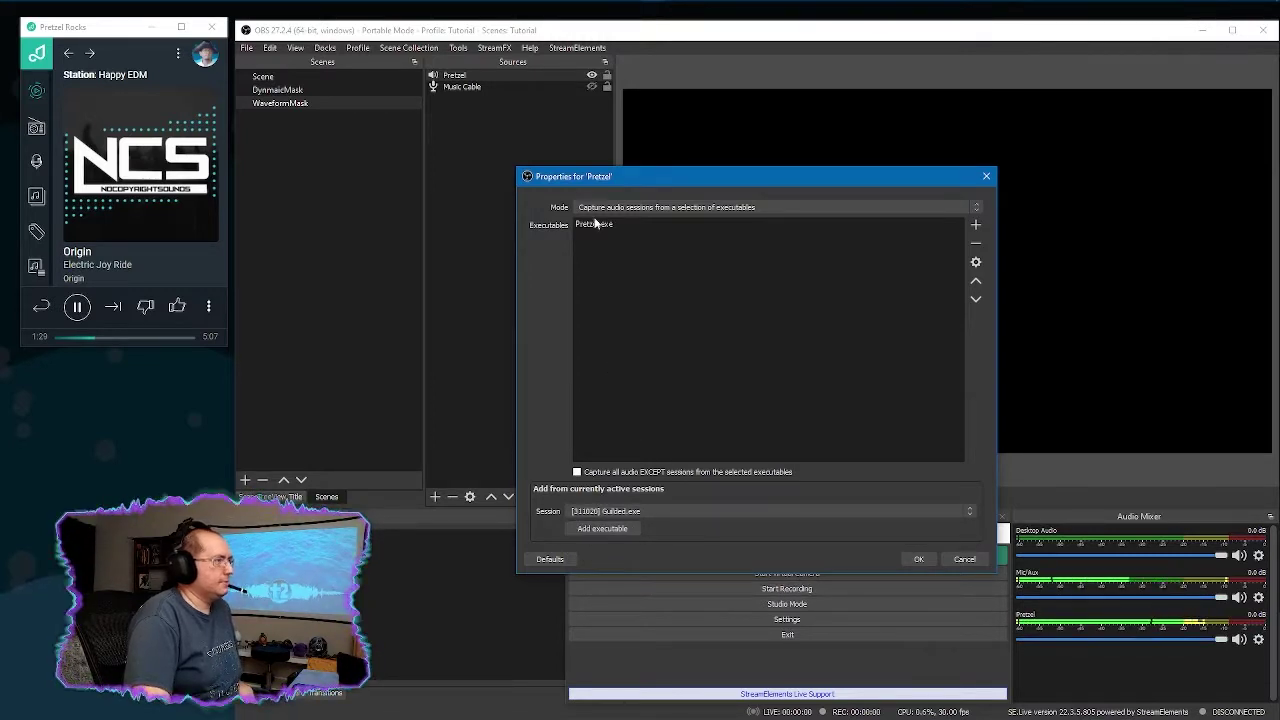
pyautogui.click(916, 559)
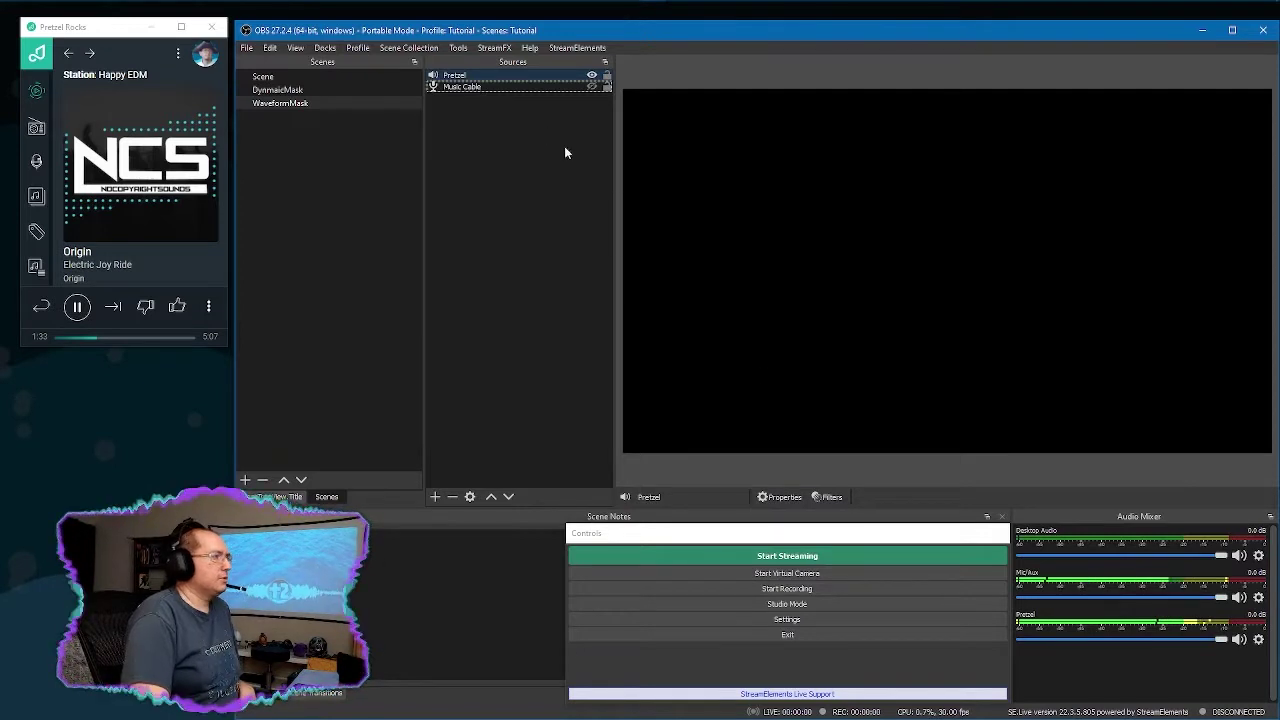
# Step: Add an Image source named WaveBox showing WaveformBoxDynamic.png
pyautogui.rightClick(485, 172)
pyautogui.click(474, 150)
pyautogui.rightClick(485, 142)
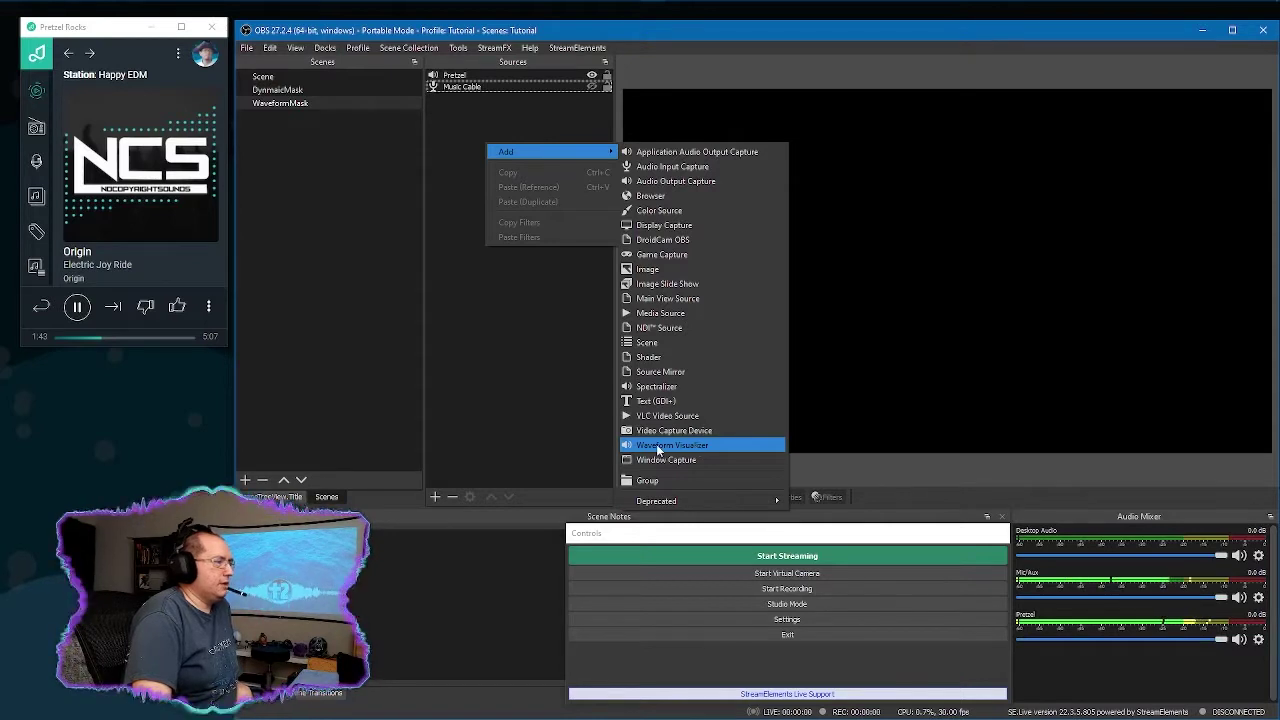
pyautogui.click(655, 269)
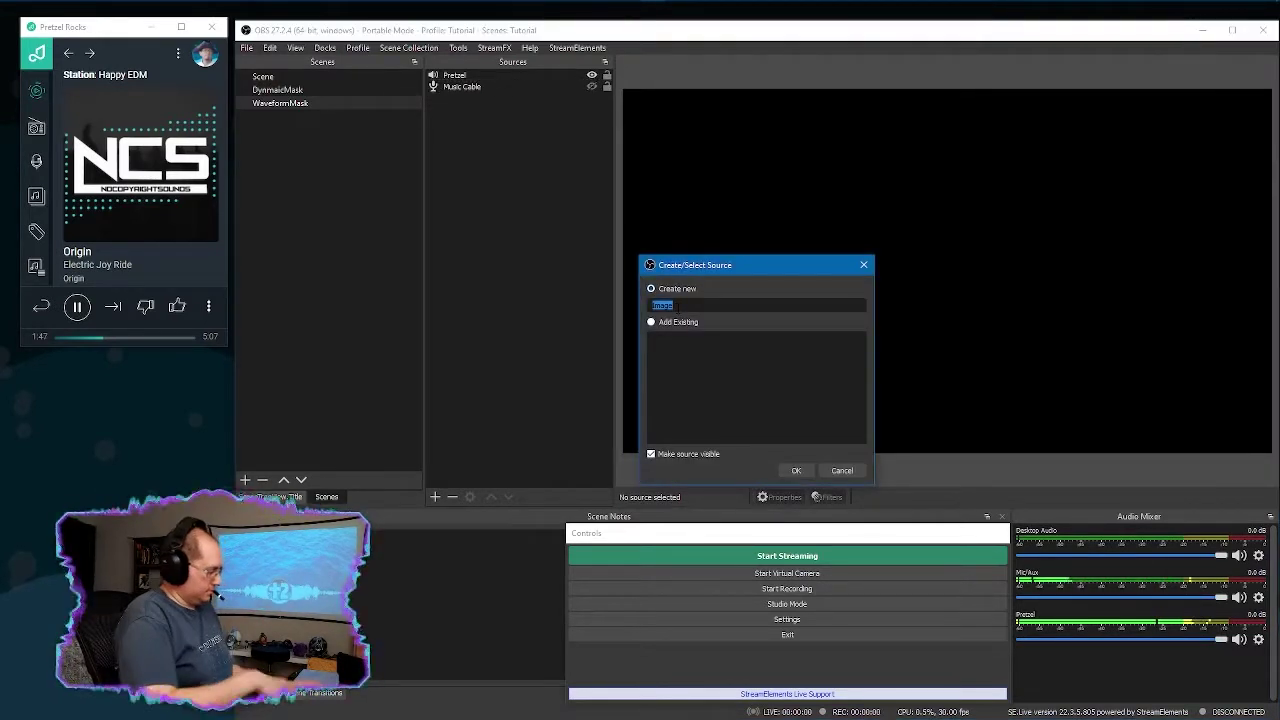
pyautogui.write('WaveBox')
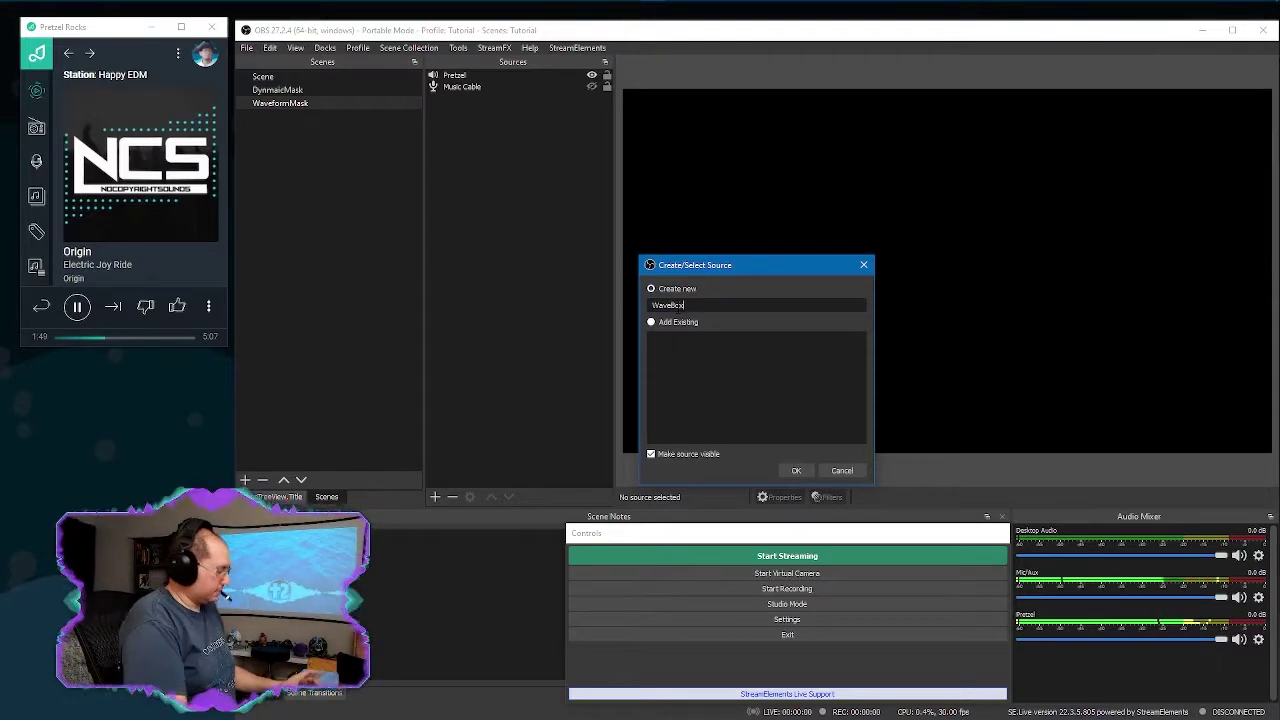
pyautogui.press('Return')
pyautogui.click(950, 460)
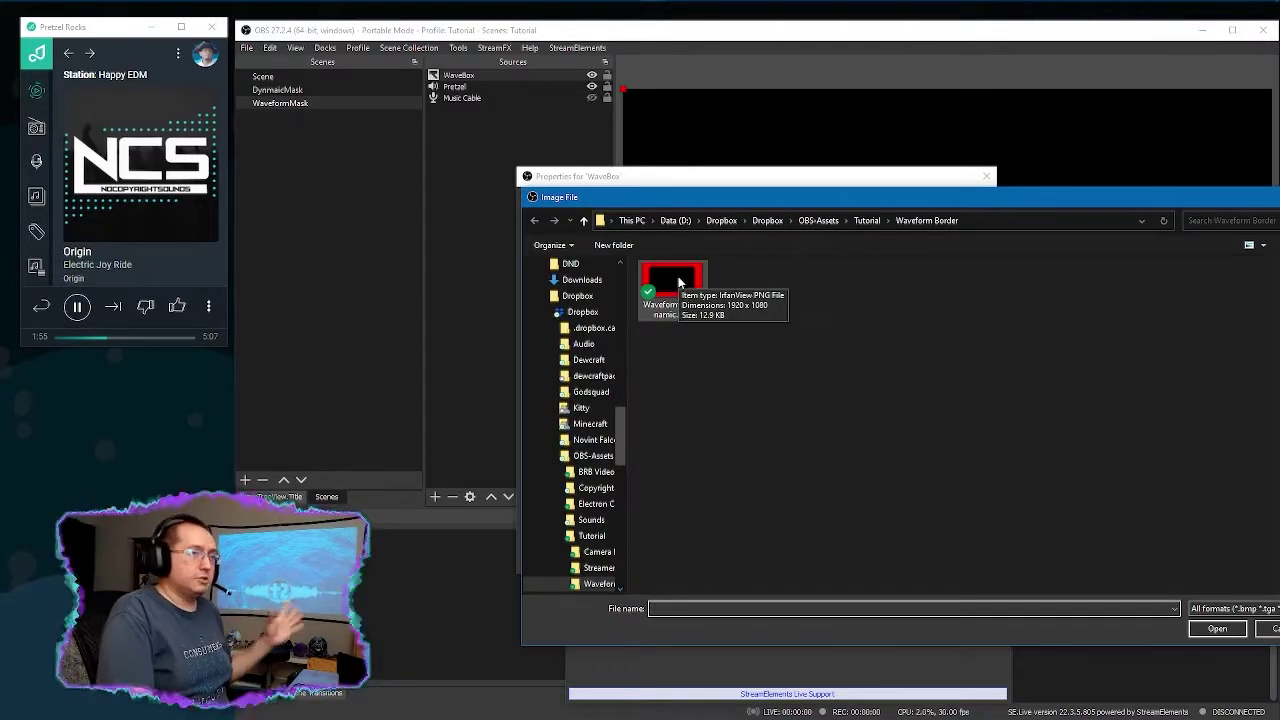
pyautogui.doubleClick(679, 283)
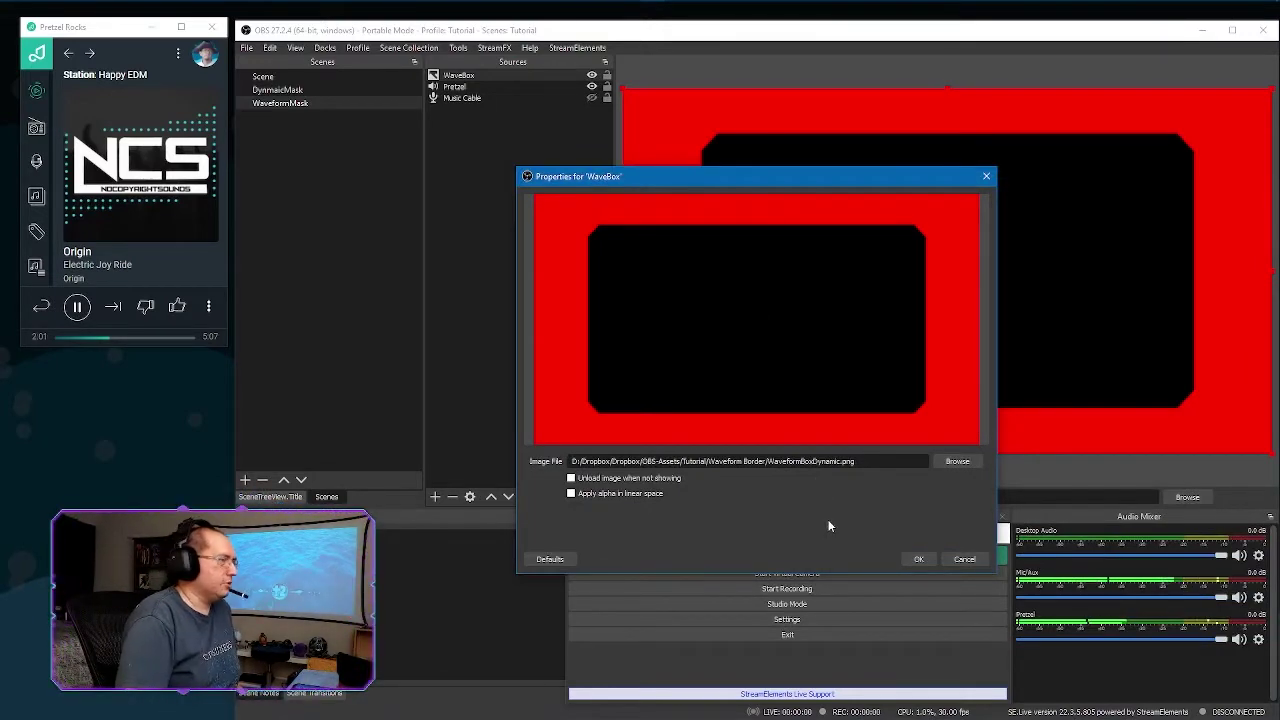
pyautogui.click(916, 559)
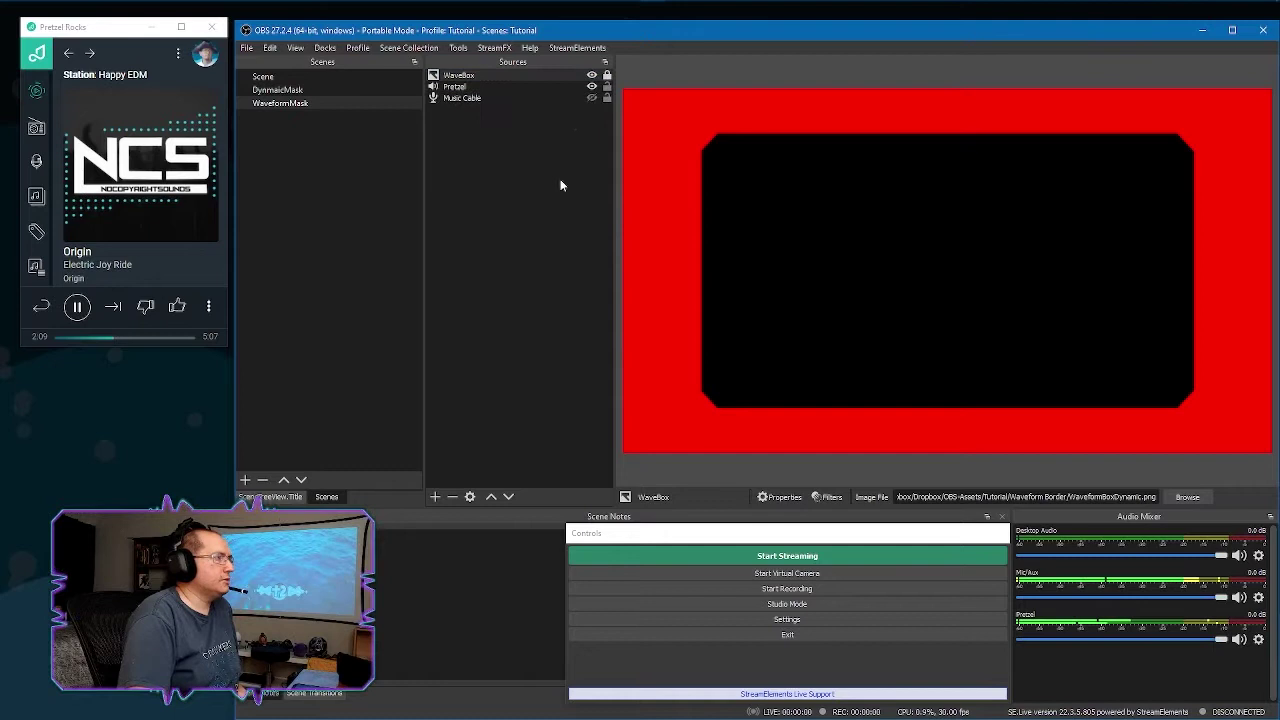
# Step: Add a Waveform Visualizer named Top 1 with Pretzel as its audio source
pyautogui.rightClick(494, 178)
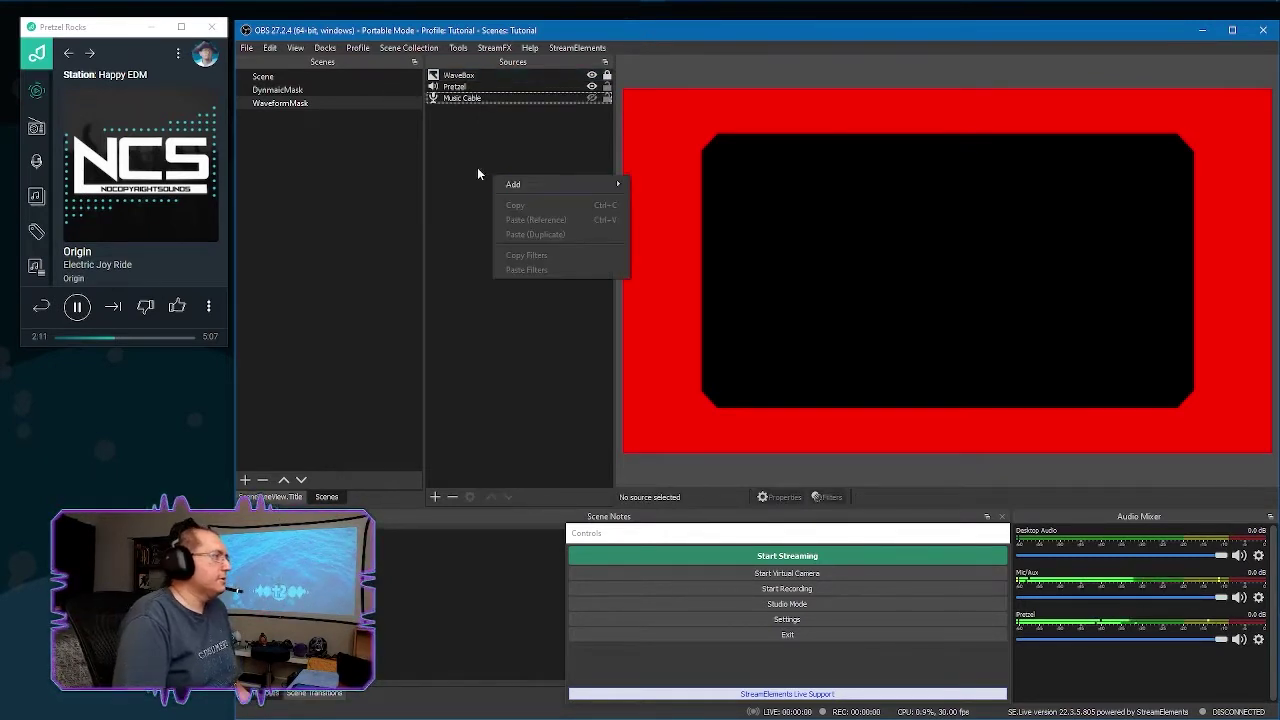
pyautogui.moveTo(600, 184)
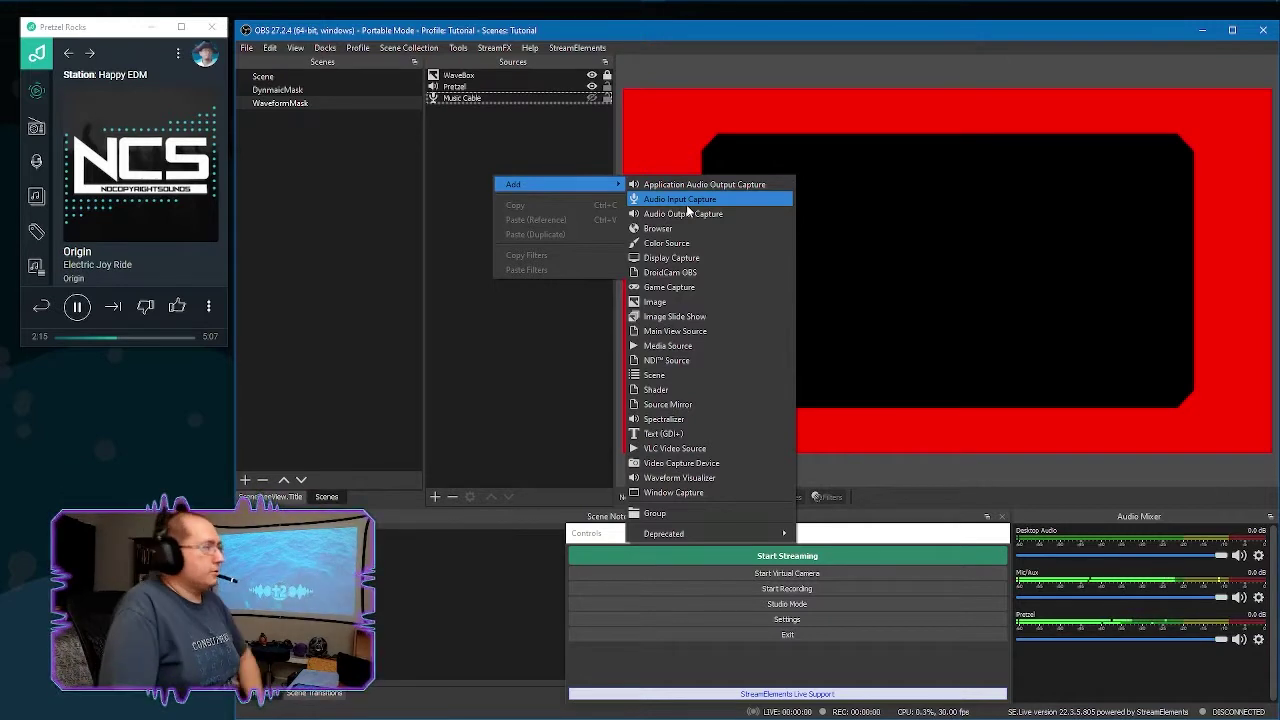
pyautogui.click(705, 477)
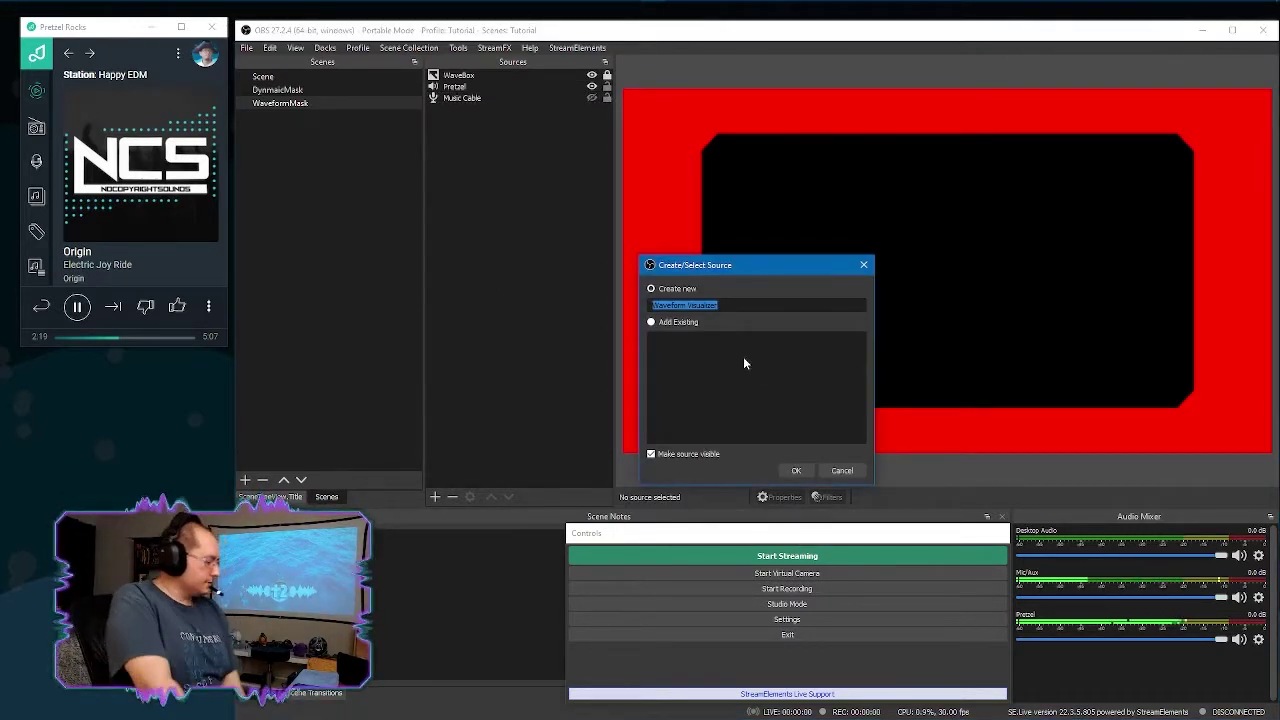
pyautogui.write('Top 1')
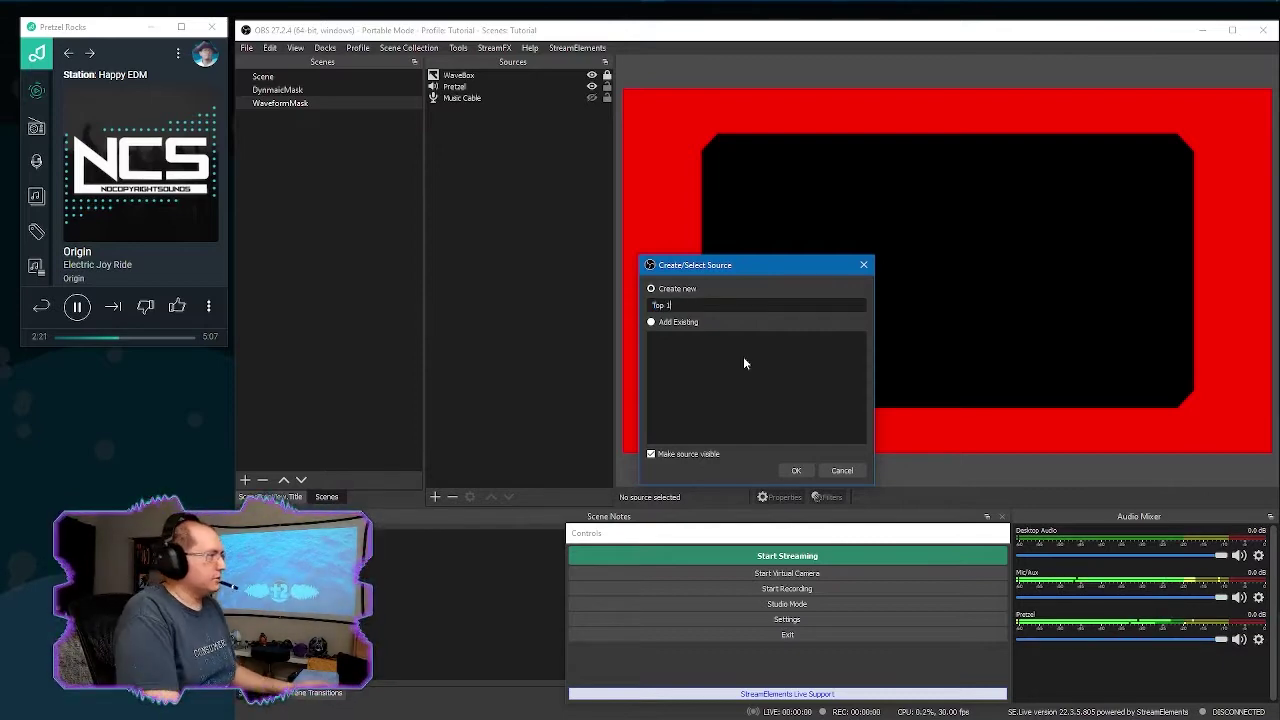
pyautogui.press('Return')
pyautogui.click(641, 462)
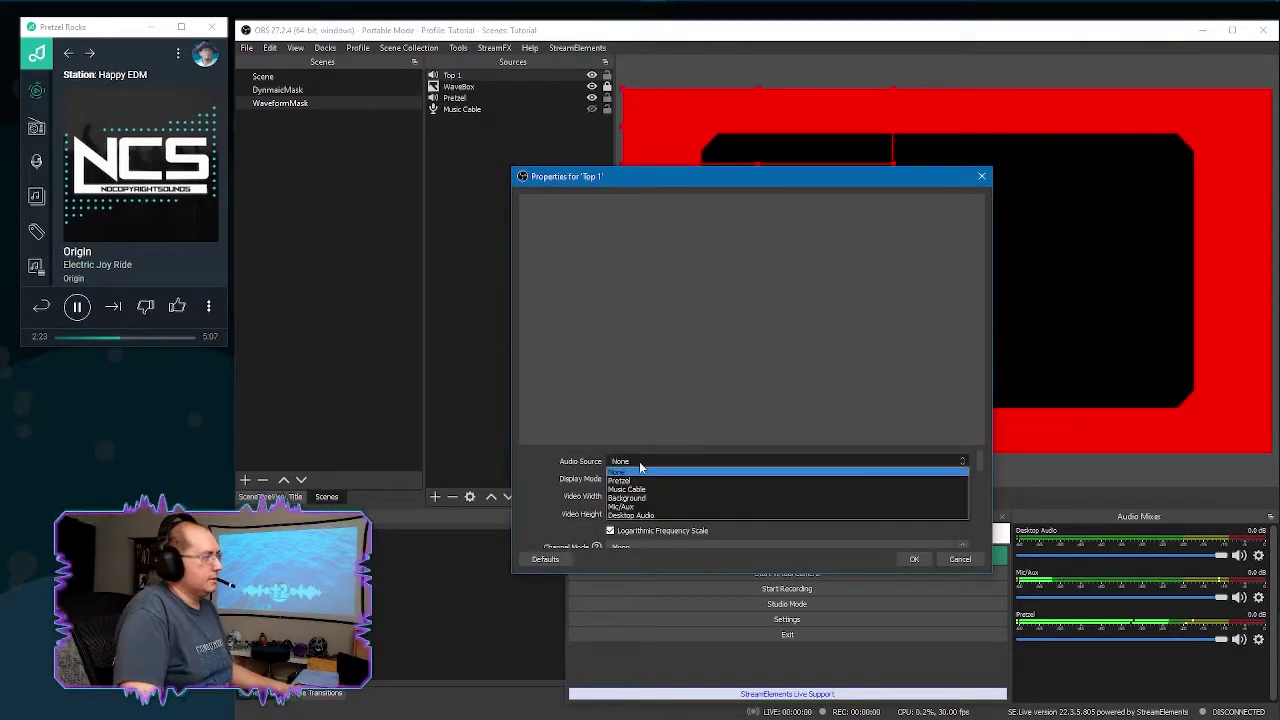
pyautogui.click(631, 481)
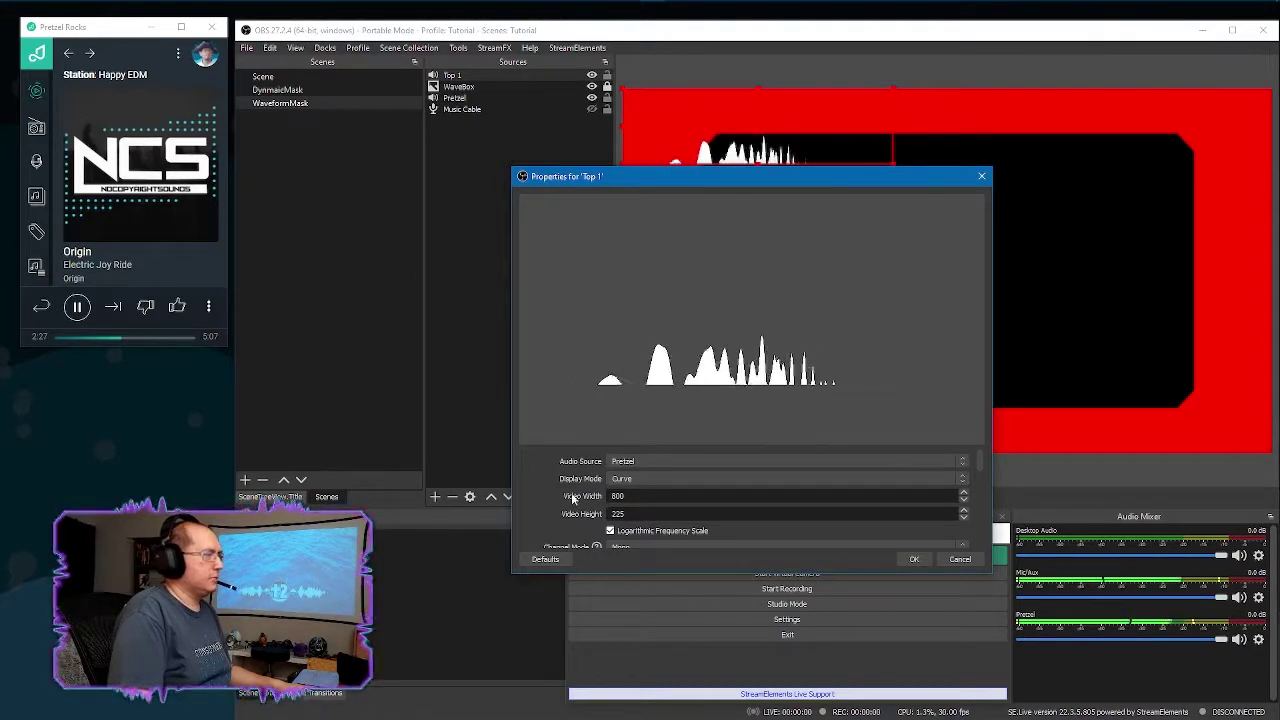
# Step: Set Top 1's video width to 700 and Gaussian filter with radius 3
pyautogui.scroll(-2, 544, 488)
pyautogui.doubleClick(617, 455)
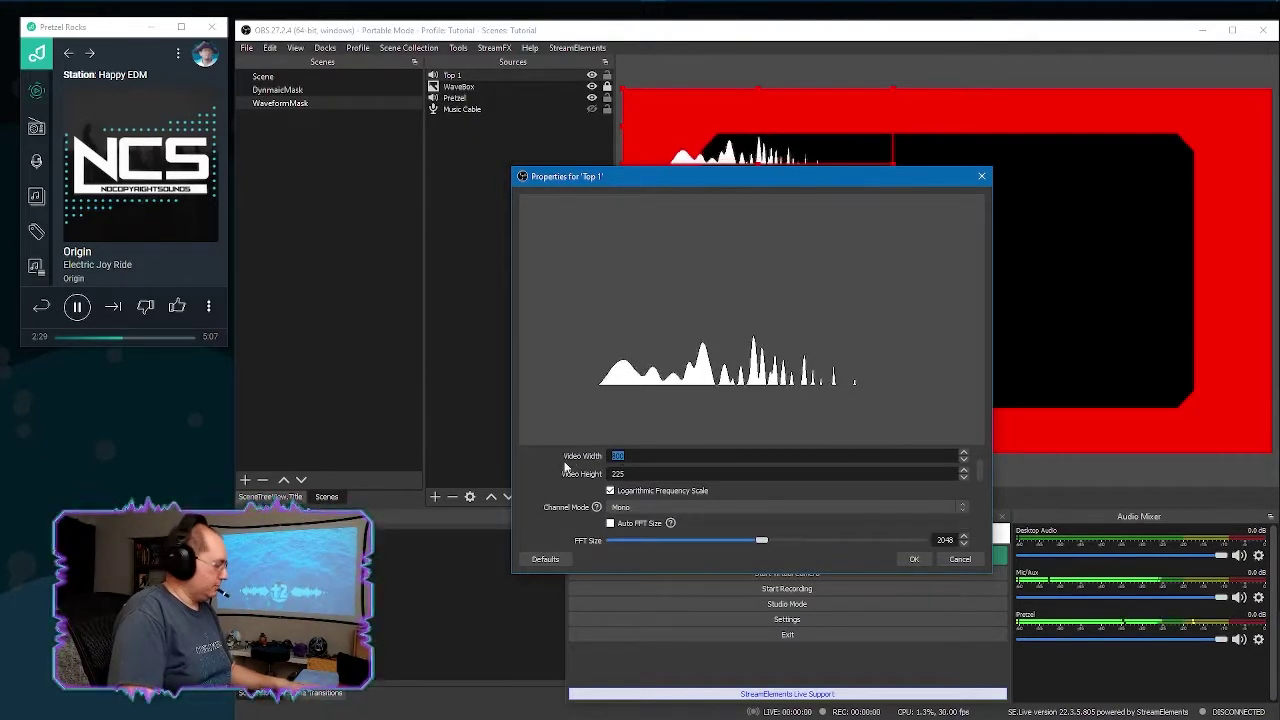
pyautogui.write('1')
pyautogui.write('00')
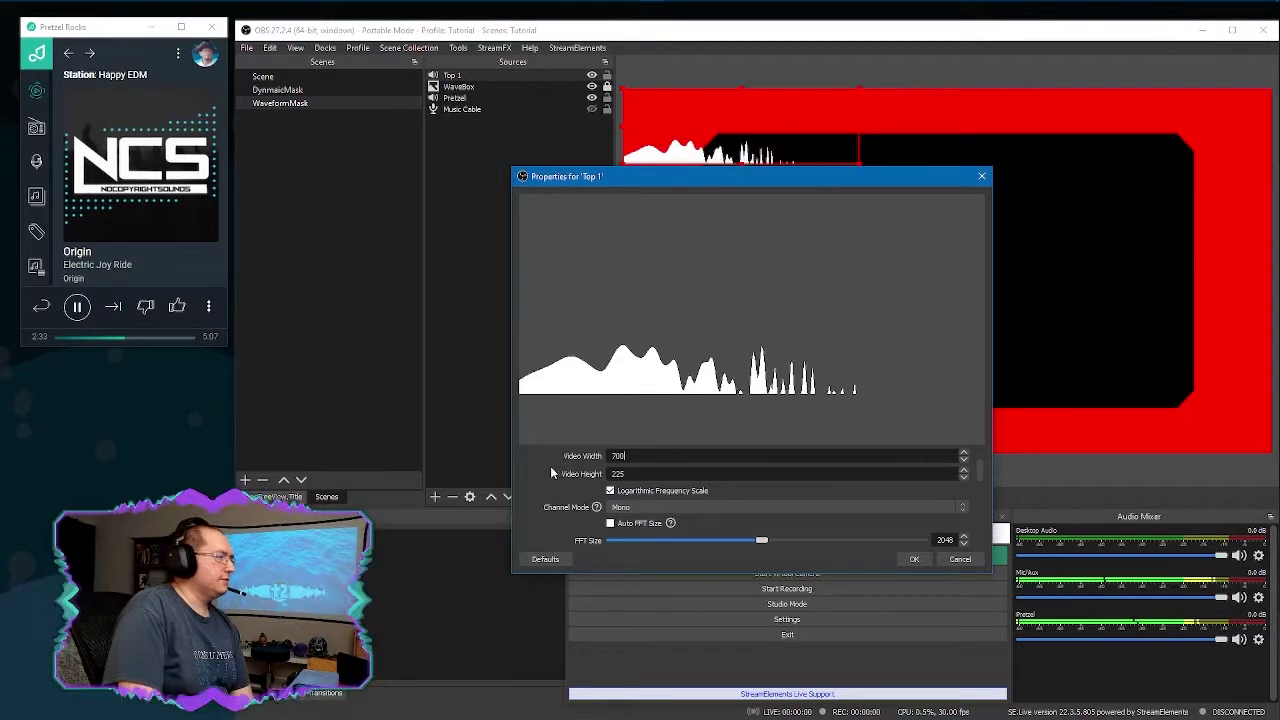
pyautogui.scroll(-6, 550, 468)
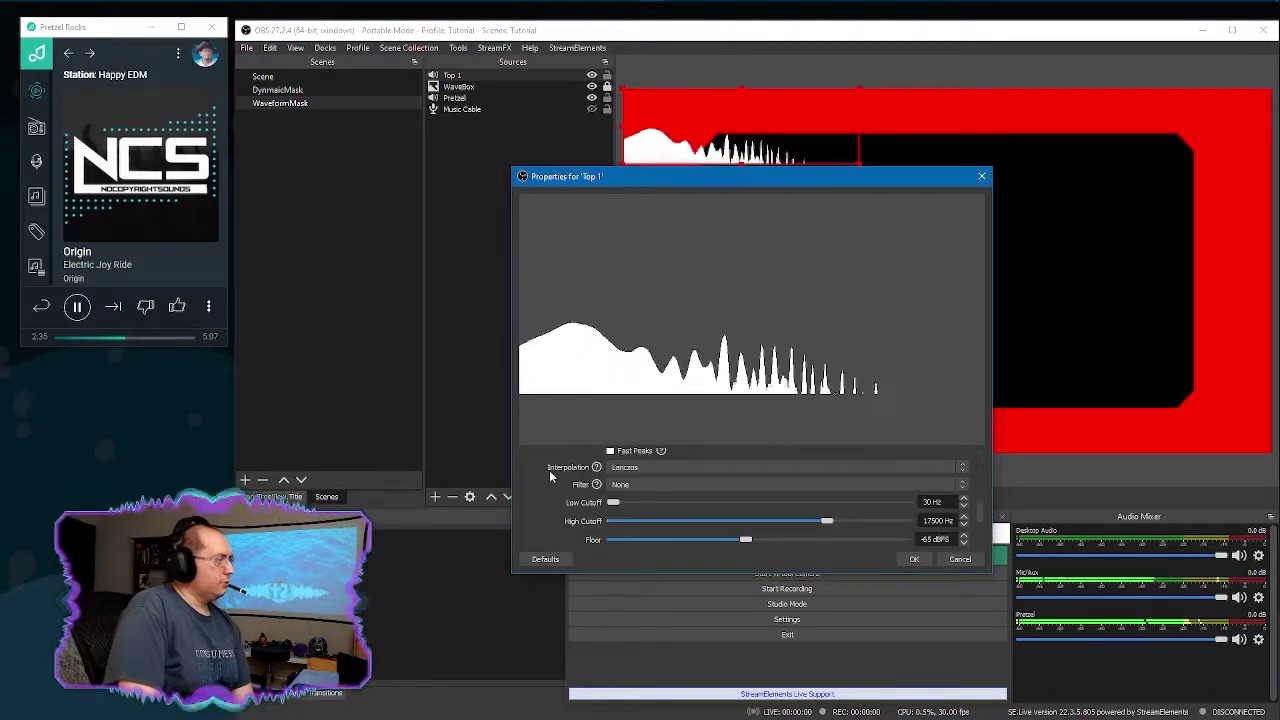
pyautogui.click(628, 485)
pyautogui.click(624, 504)
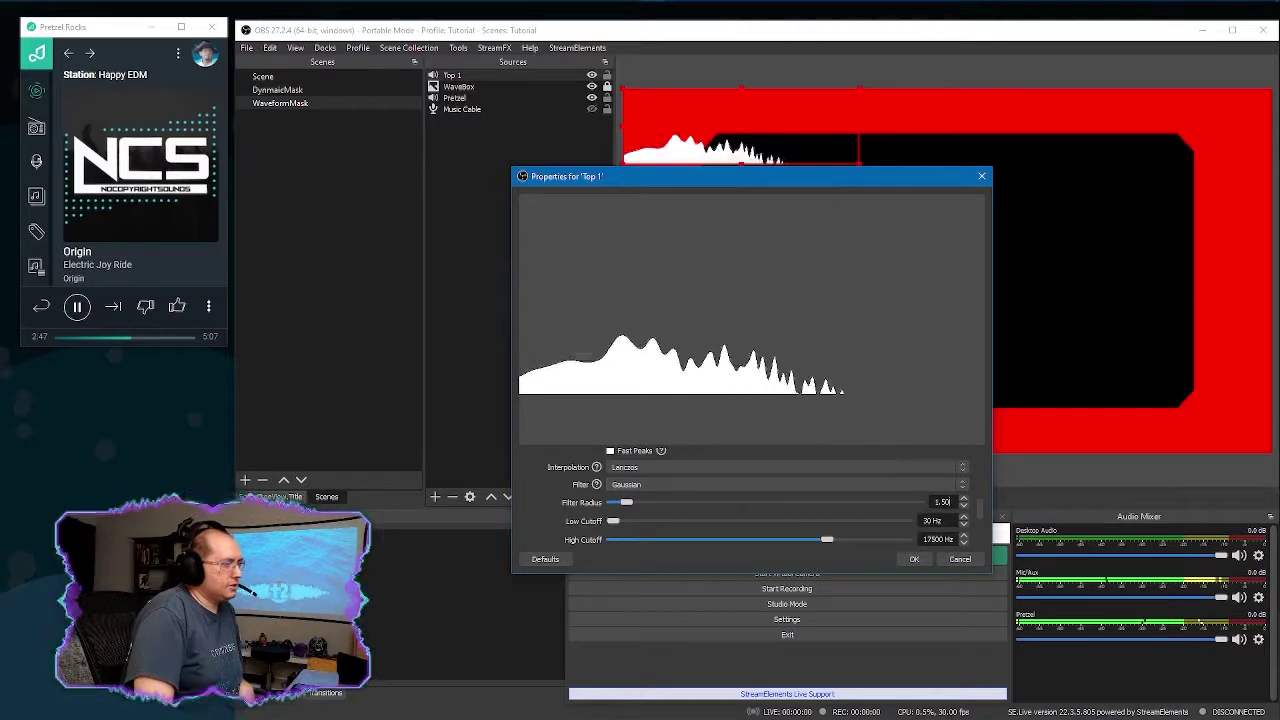
pyautogui.press('Tab')
pyautogui.write('3')
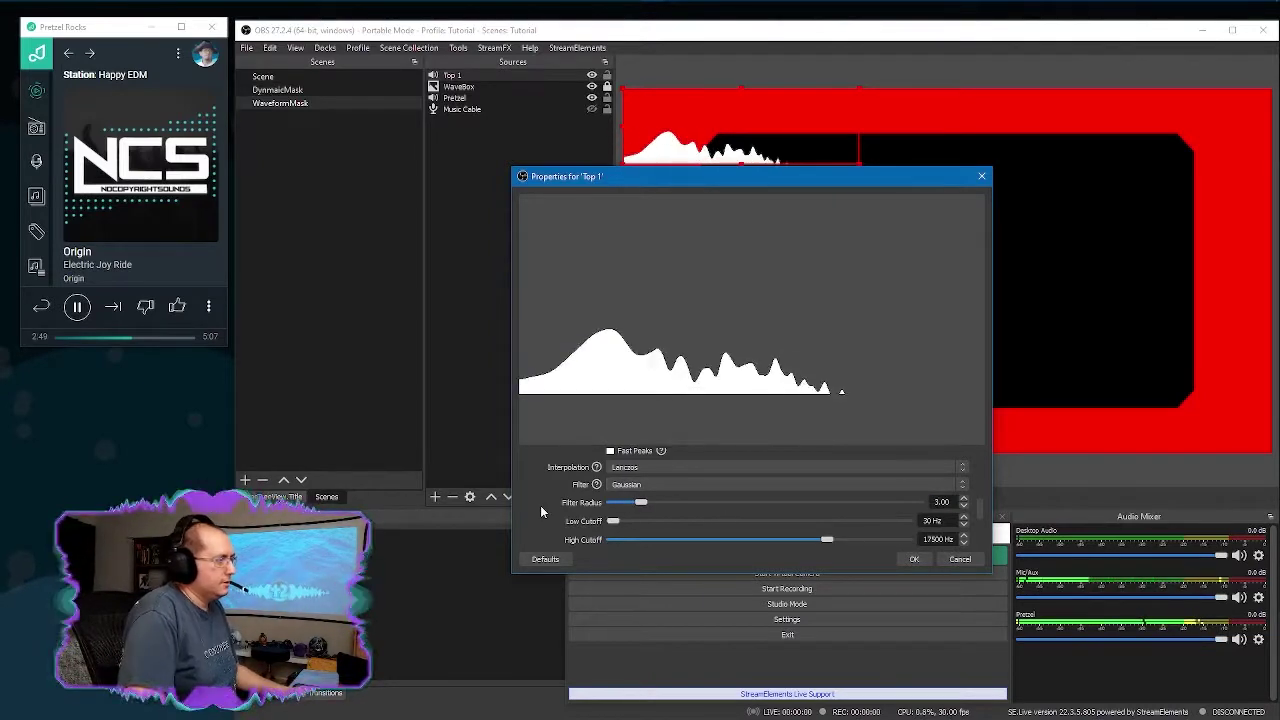
# Step: Make Top 1's base colour black and apply the settings
pyautogui.scroll(-5, 540, 505)
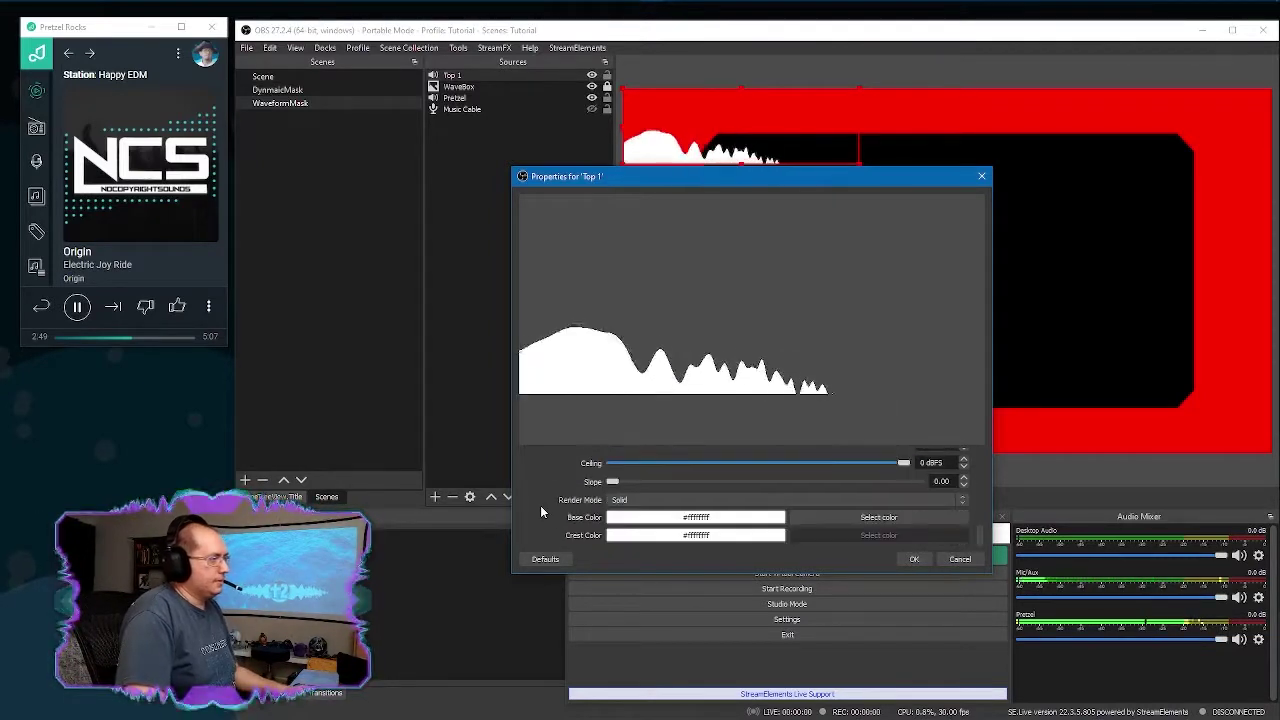
pyautogui.click(802, 518)
pyautogui.click(595, 268)
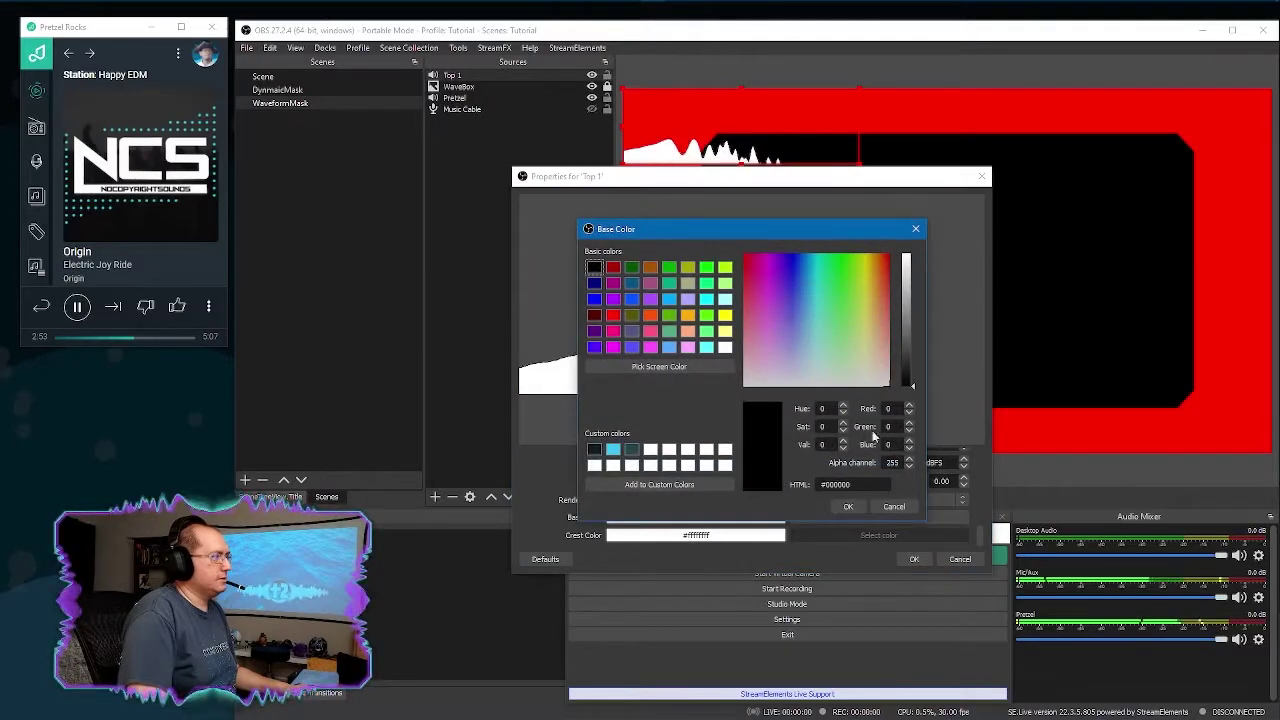
pyautogui.click(853, 506)
pyautogui.click(912, 559)
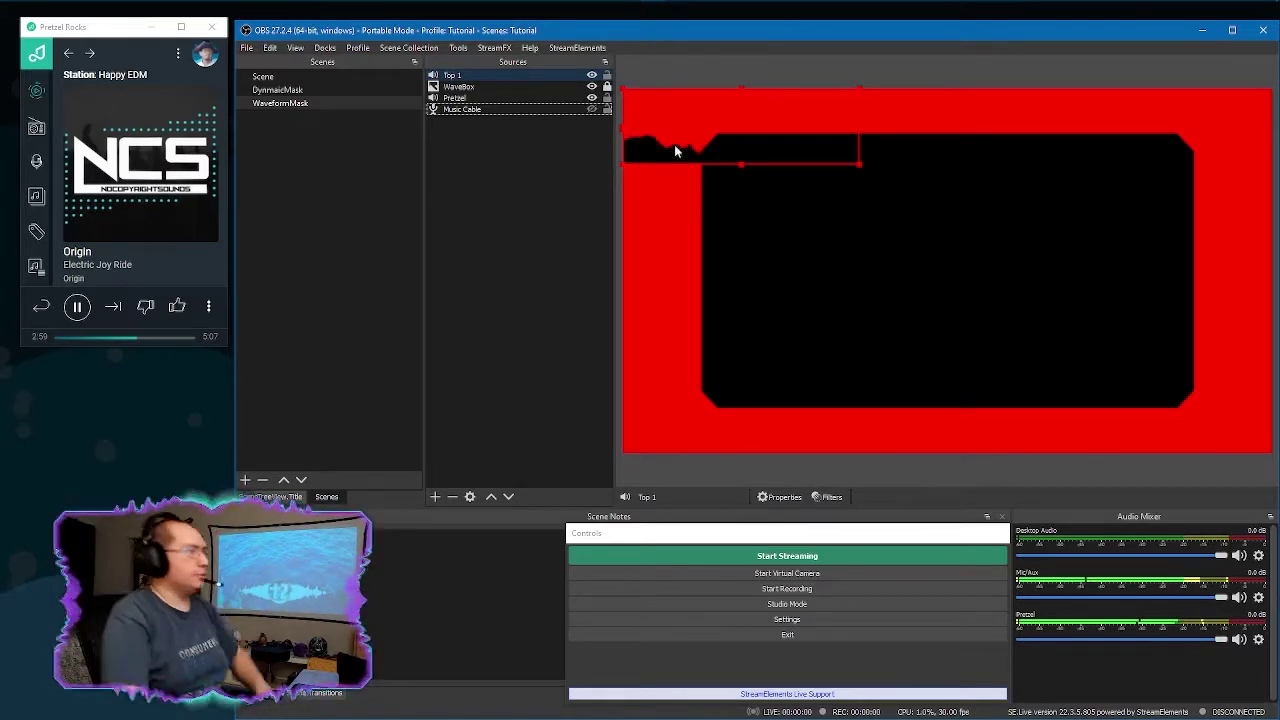
# Step: Position the Top 1 waveform centred along the canvas top edge, nudged slightly left
pyautogui.moveTo(645, 155); pyautogui.dragTo(968, 117)
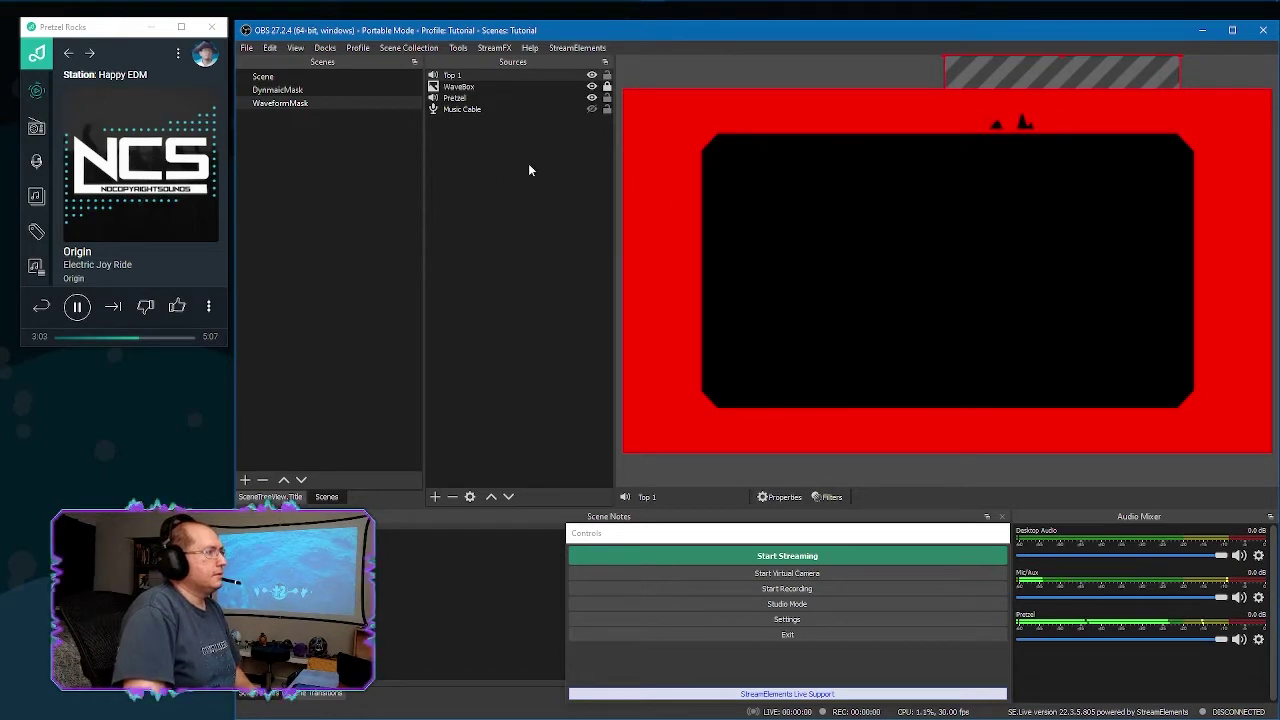
pyautogui.moveTo(1105, 115); pyautogui.dragTo(1040, 126)
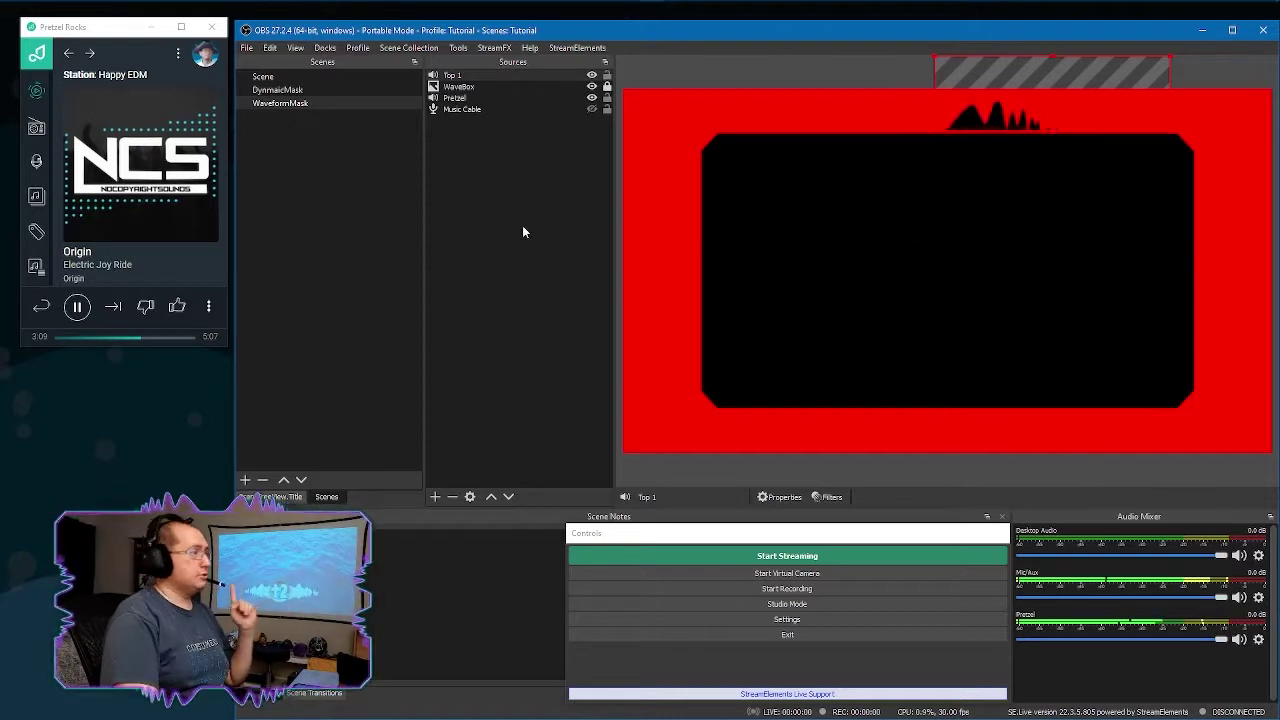
# Step: Add a Source Mirror named Top 2 that mirrors Top 1
pyautogui.rightClick(475, 186)
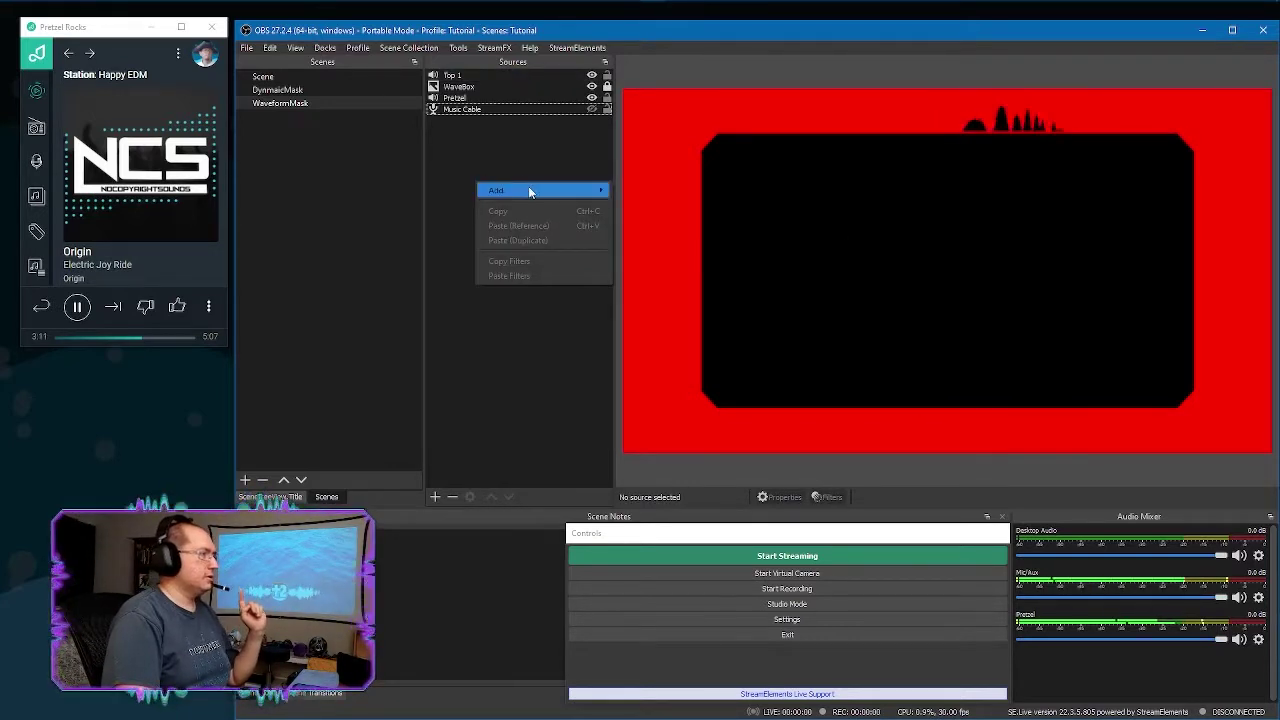
pyautogui.moveTo(528, 189)
pyautogui.click(670, 409)
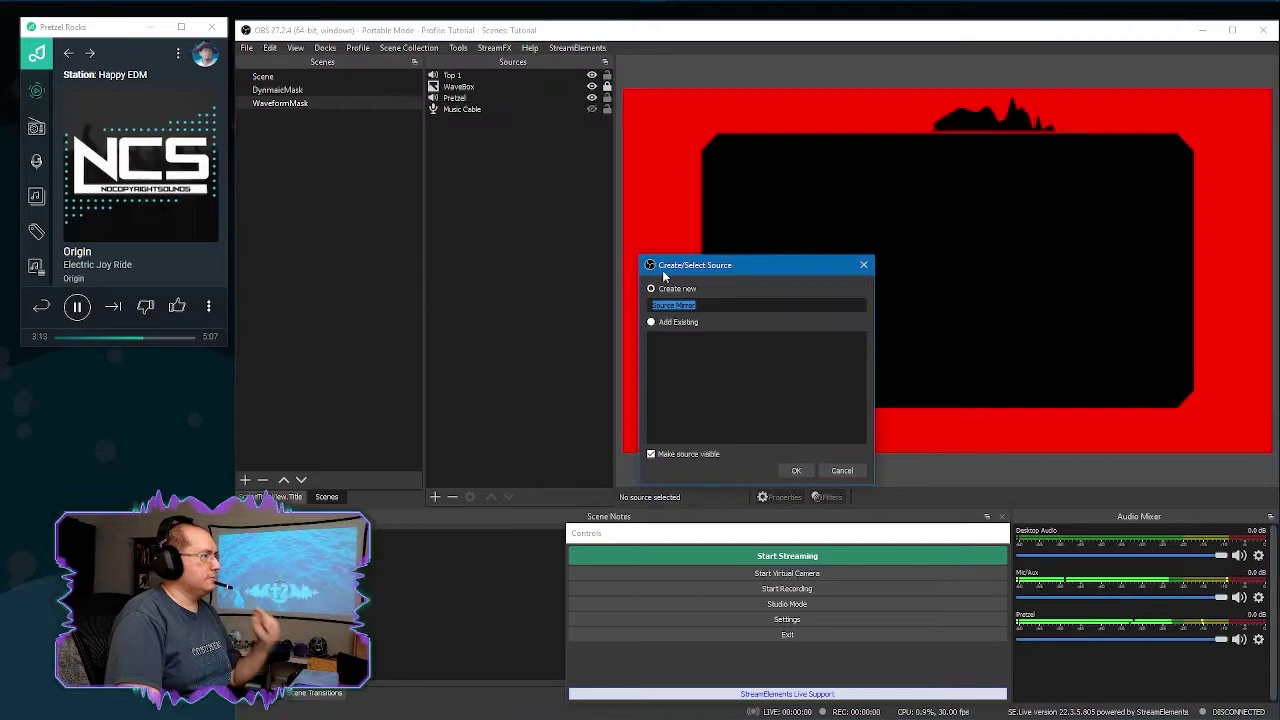
pyautogui.write('Top 2')
pyautogui.press('Return')
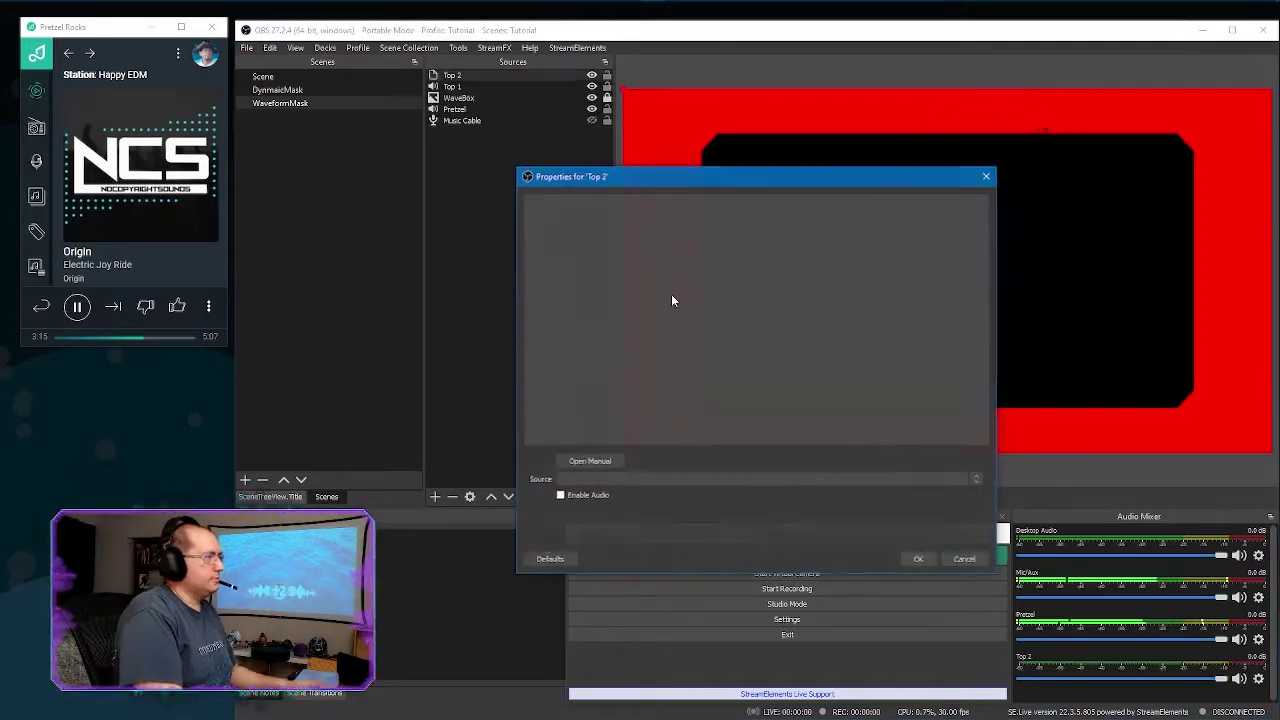
pyautogui.click(751, 480)
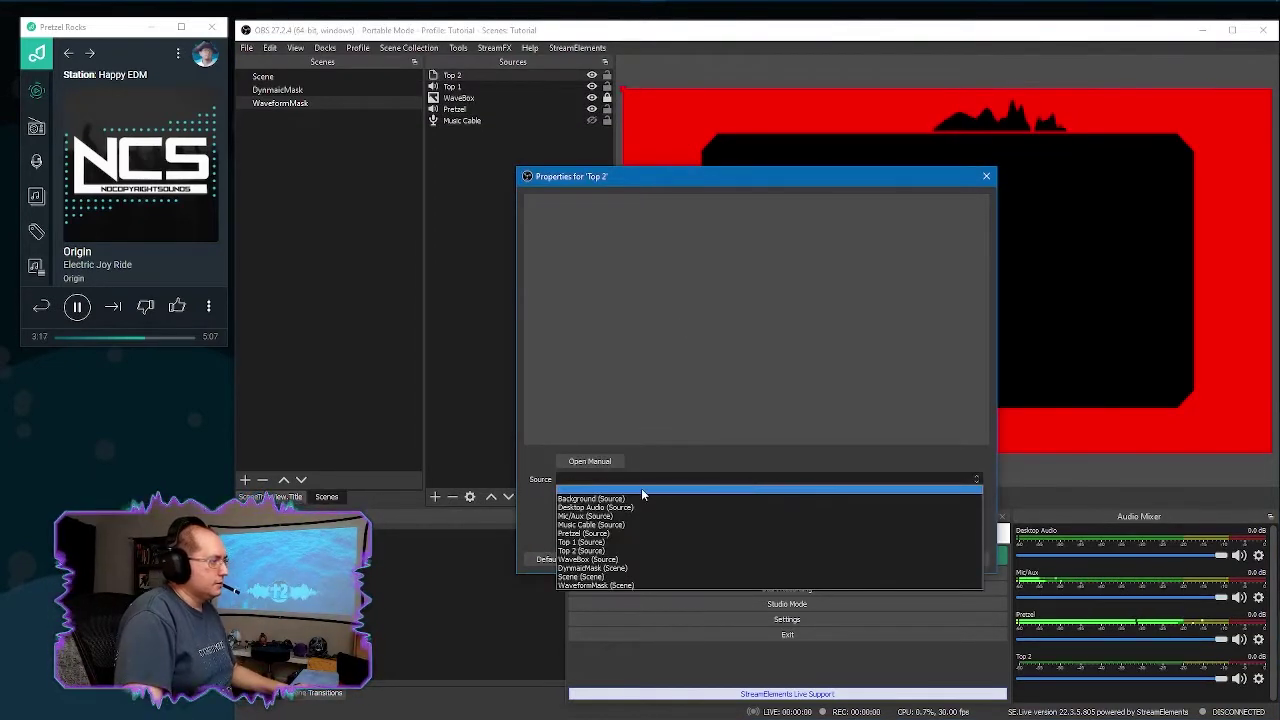
pyautogui.click(630, 542)
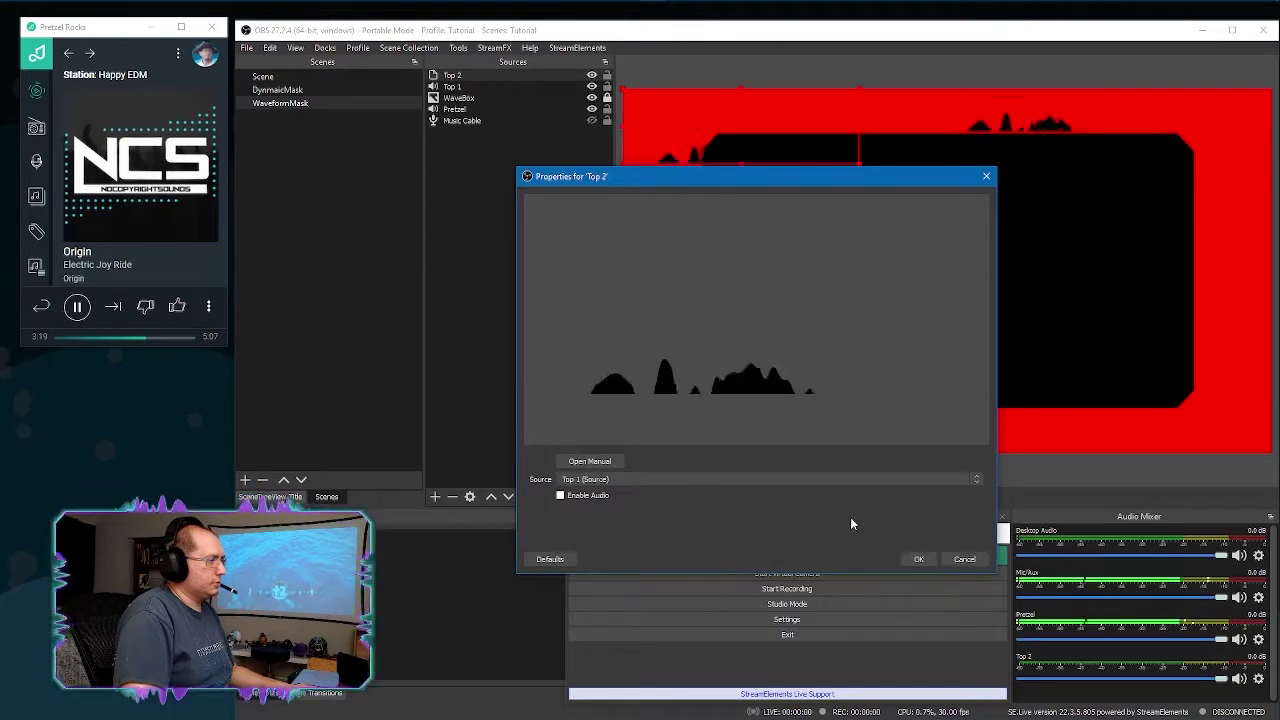
pyautogui.click(917, 559)
# Step: Flip Top 2 horizontally and line it up beside Top 1 along the top edge
pyautogui.moveTo(686, 134); pyautogui.dragTo(766, 120)
pyautogui.rightClick(783, 122)
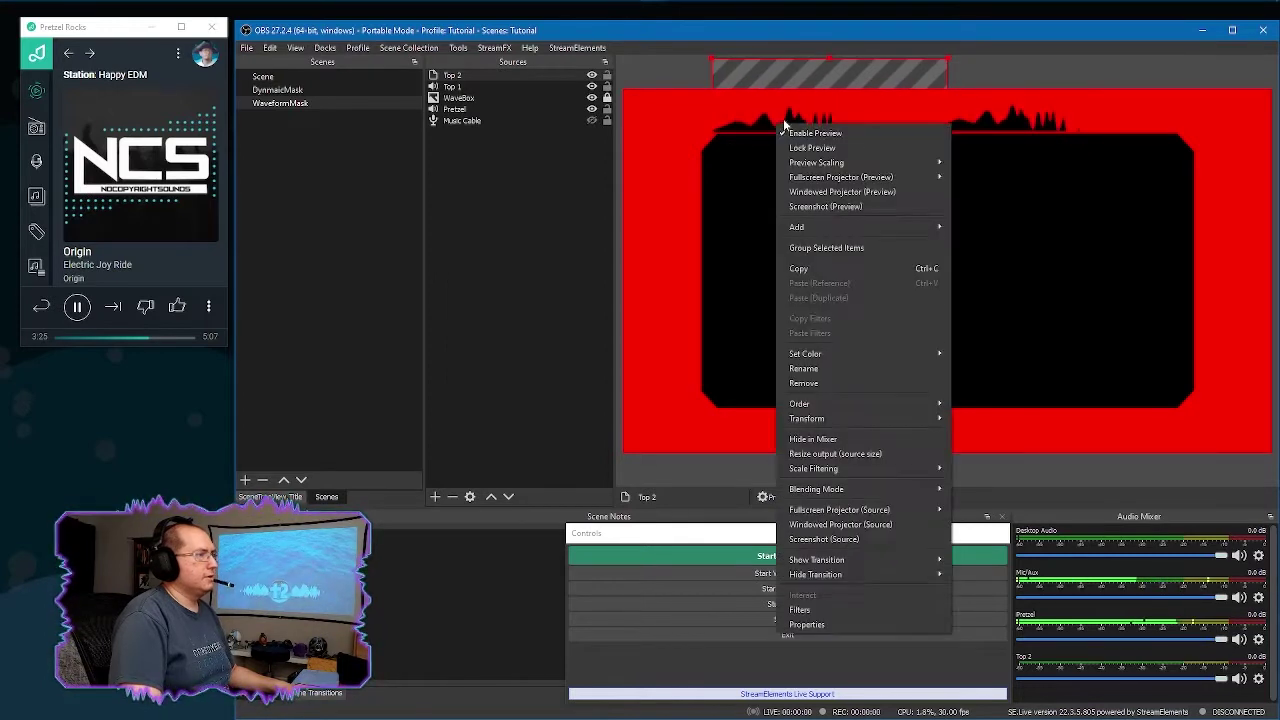
pyautogui.moveTo(866, 419)
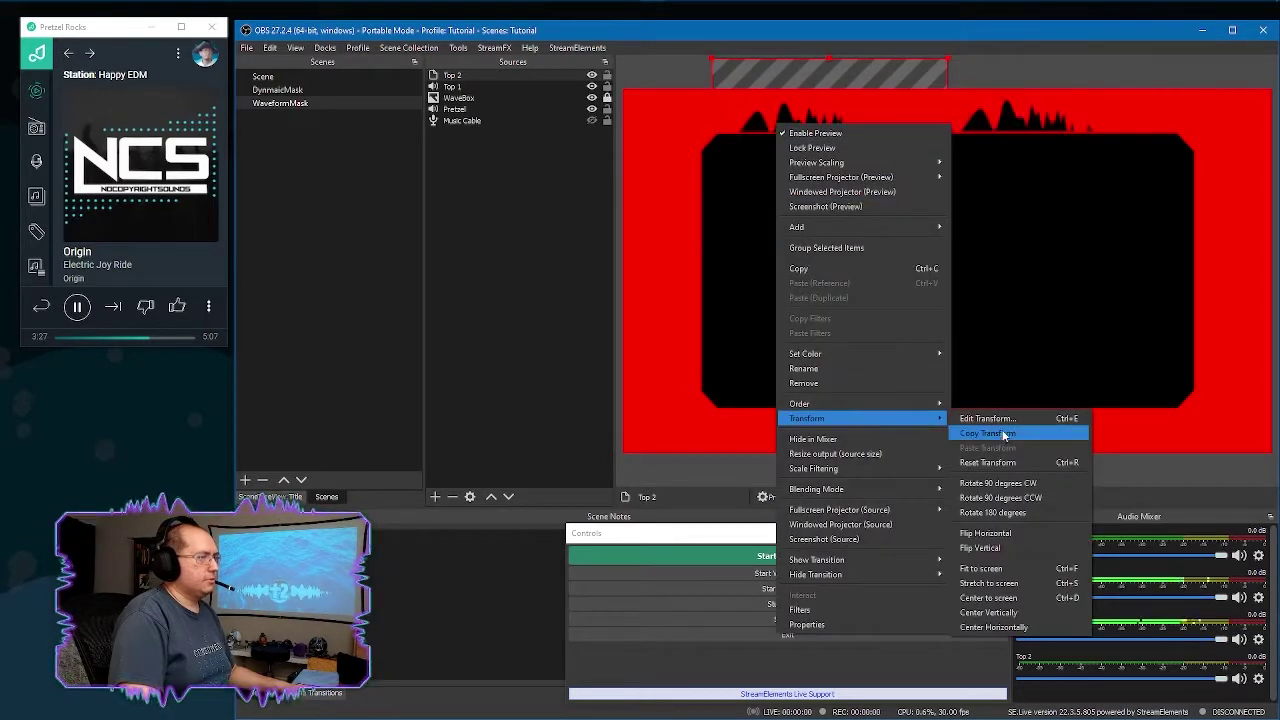
pyautogui.click(988, 533)
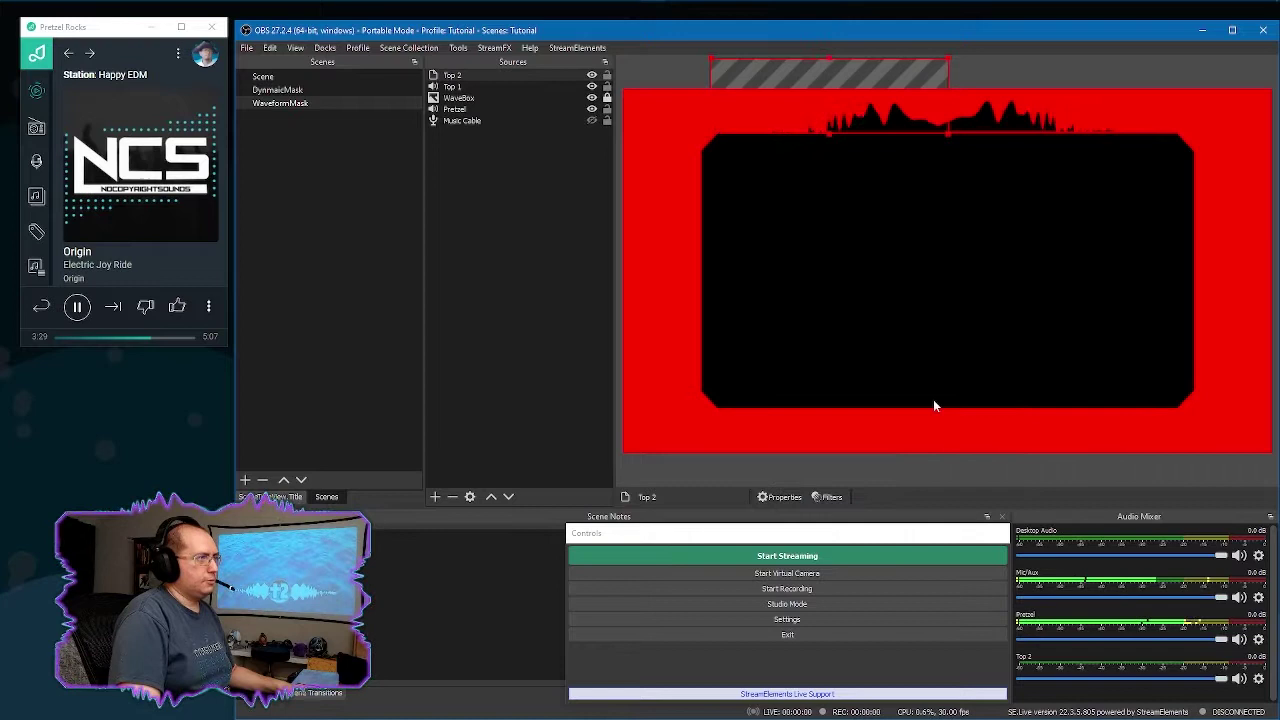
pyautogui.moveTo(891, 130); pyautogui.dragTo(868, 118)
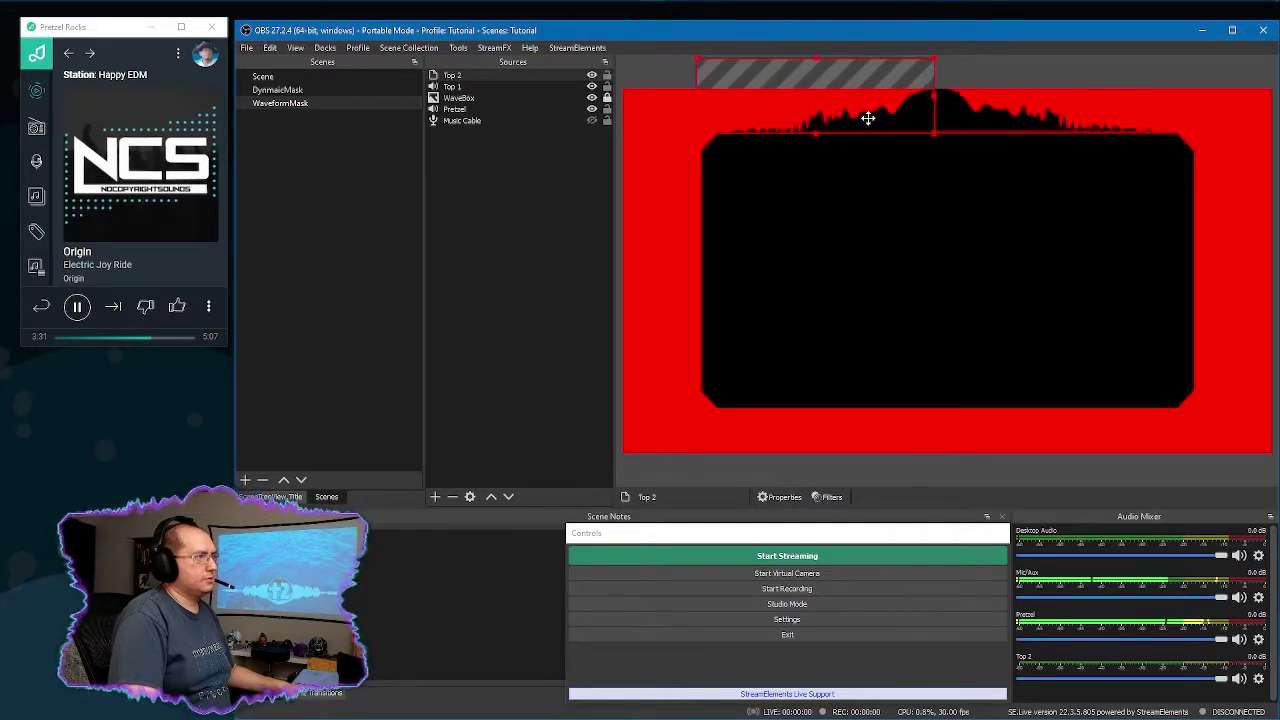
pyautogui.click(974, 190)
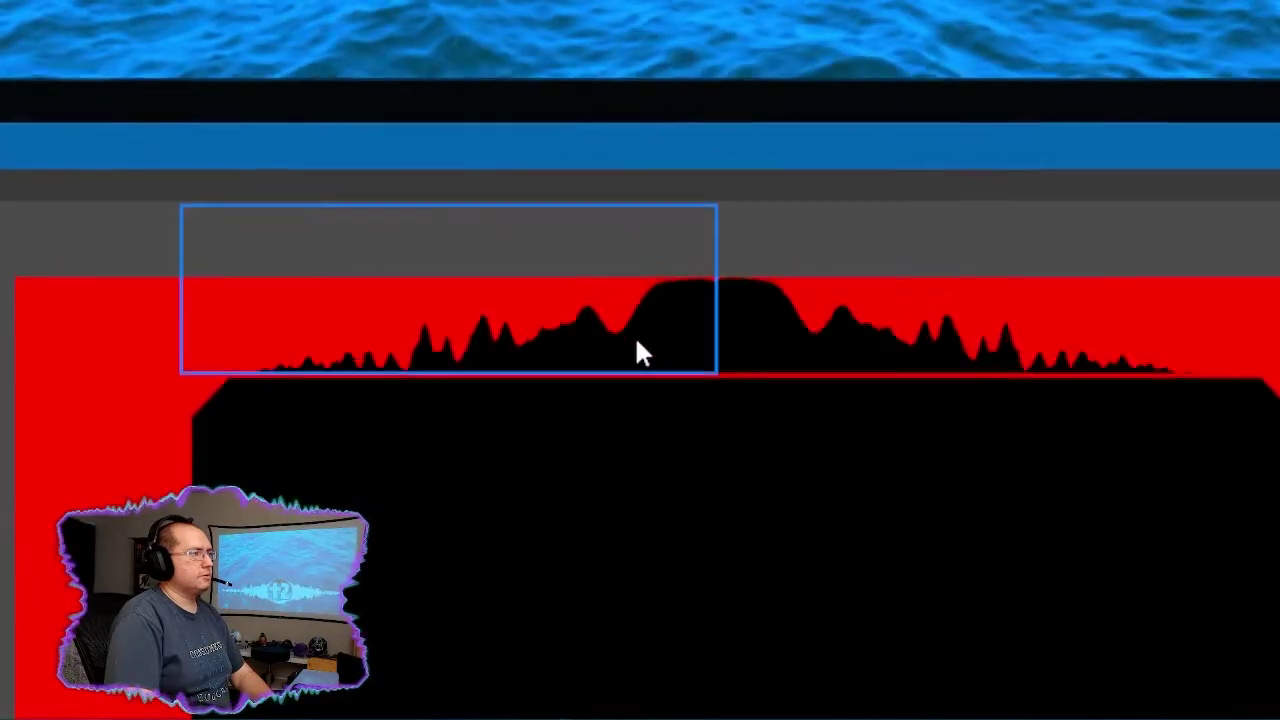
pyautogui.click(645, 380)
pyautogui.click(643, 372)
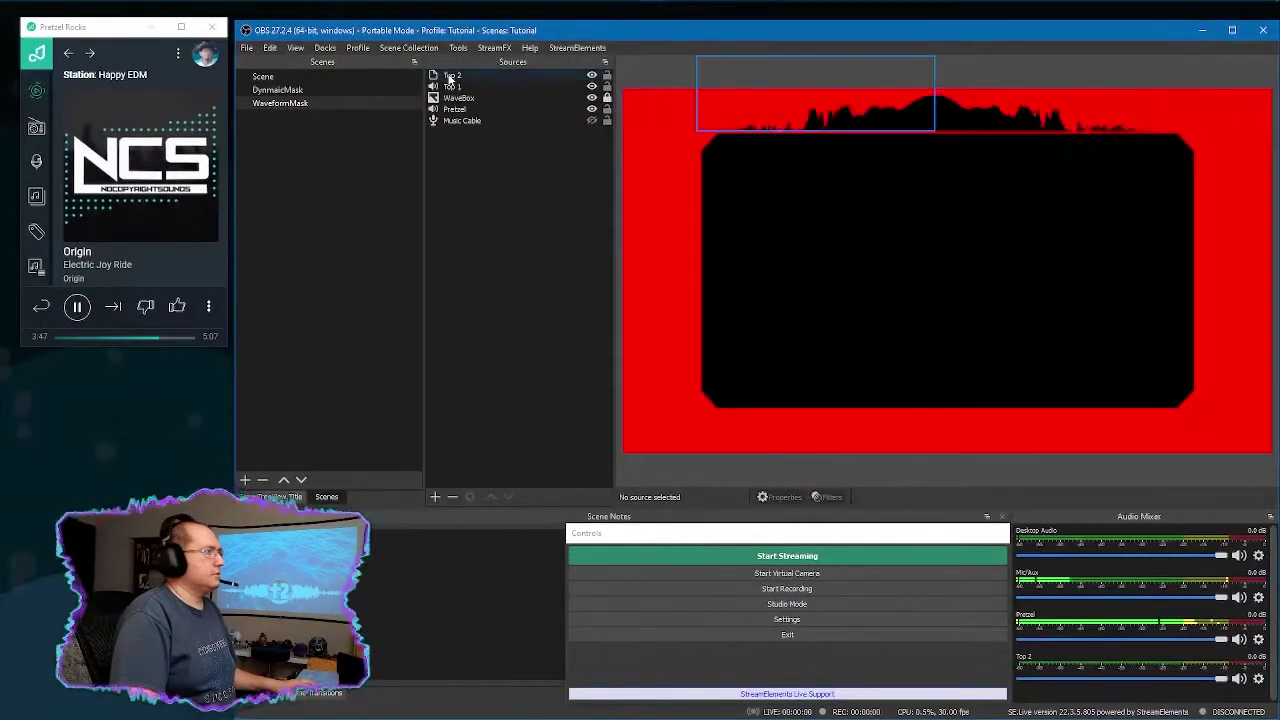
# Step: Group the Top 2 and Top 1 sources into a group named Top
pyautogui.click(452, 77)
pyautogui.keyDown('ctrl'); pyautogui.click(455, 86); pyautogui.keyUp('ctrl')
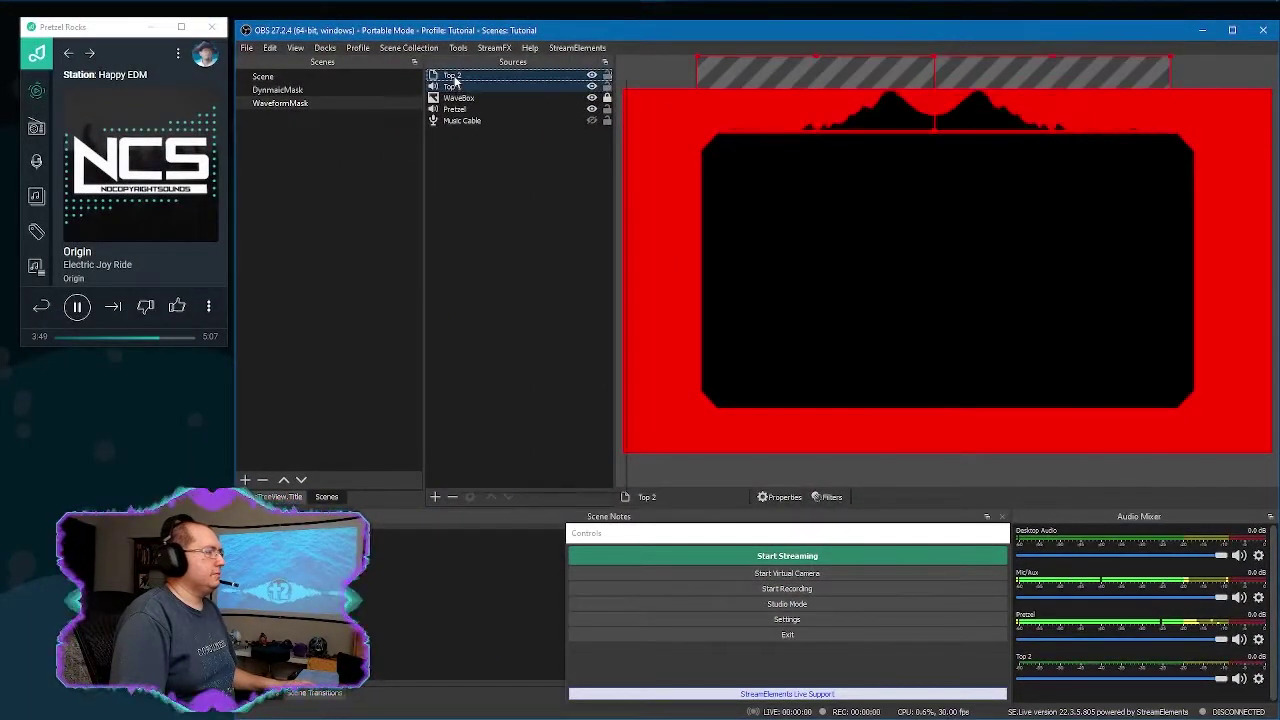
pyautogui.rightClick(454, 76)
pyautogui.click(506, 107)
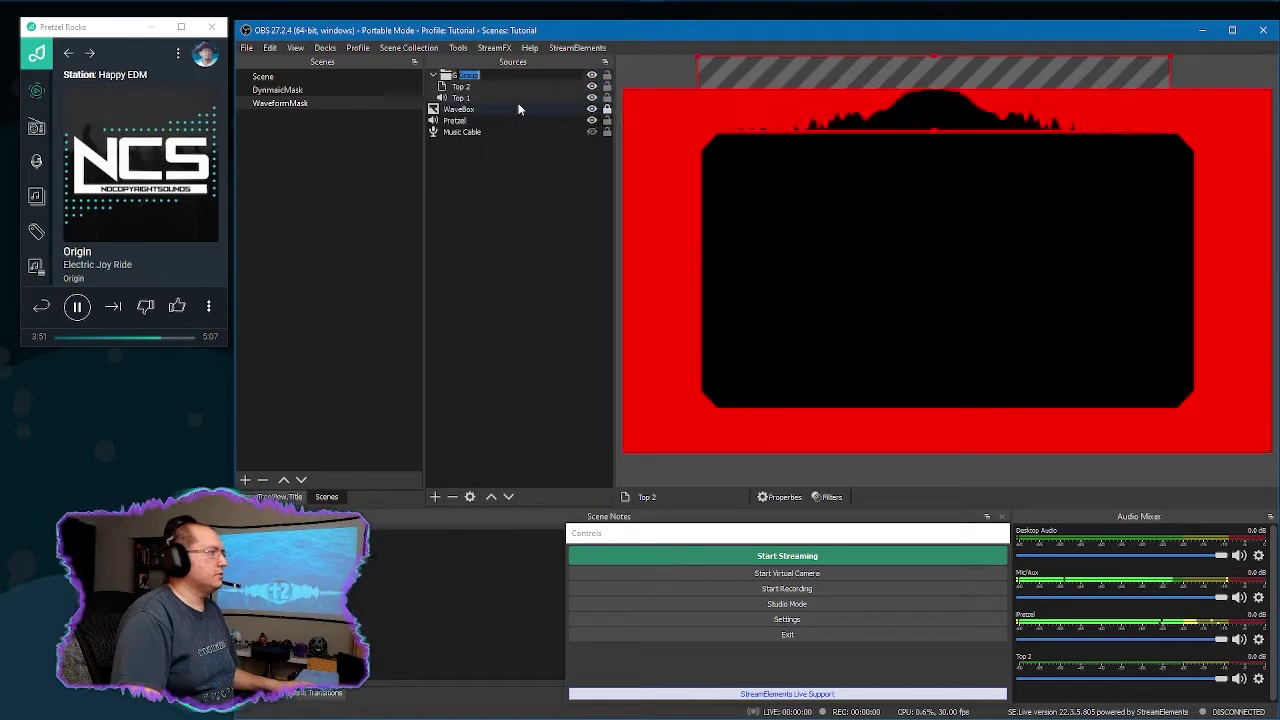
pyautogui.write('Top')
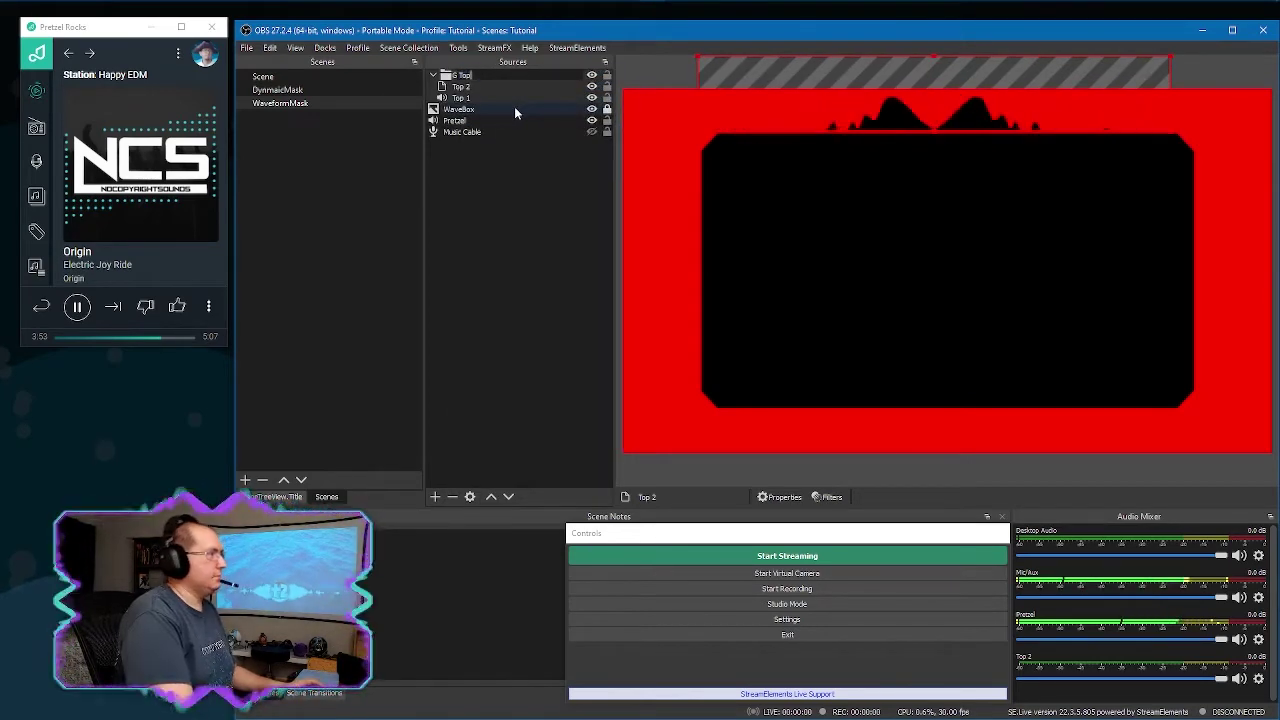
pyautogui.press('Return')
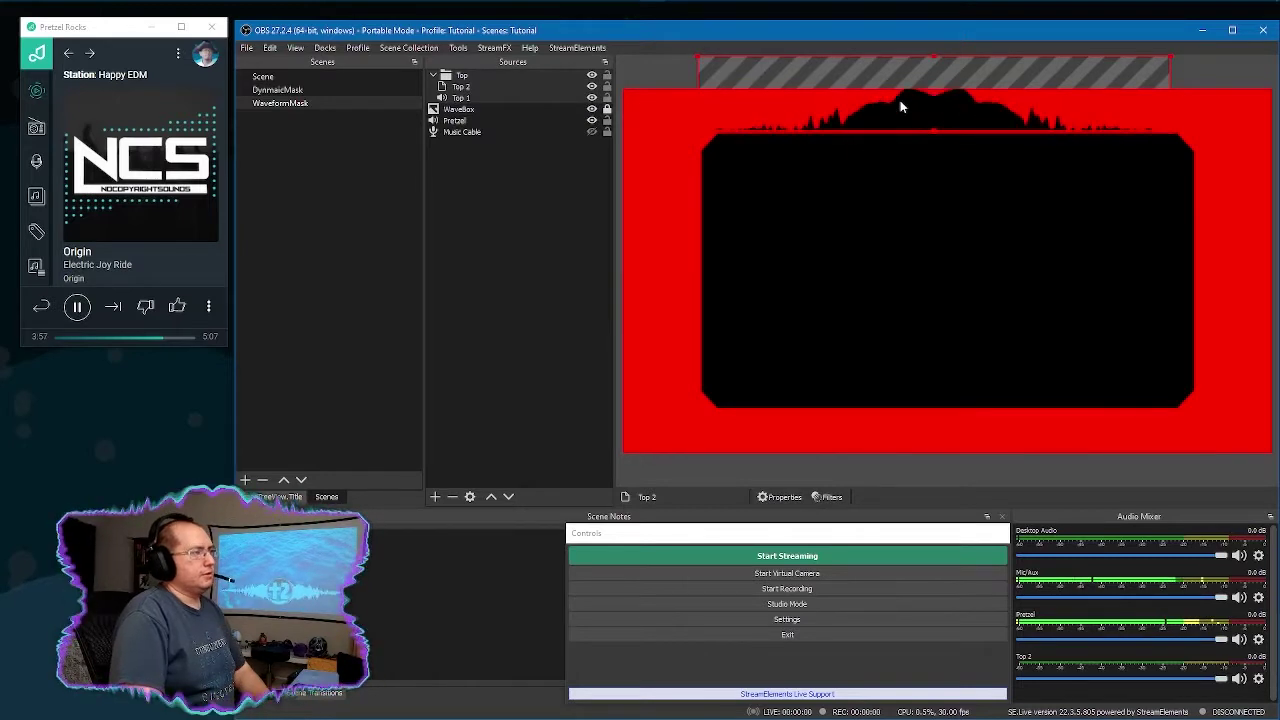
pyautogui.click(925, 155)
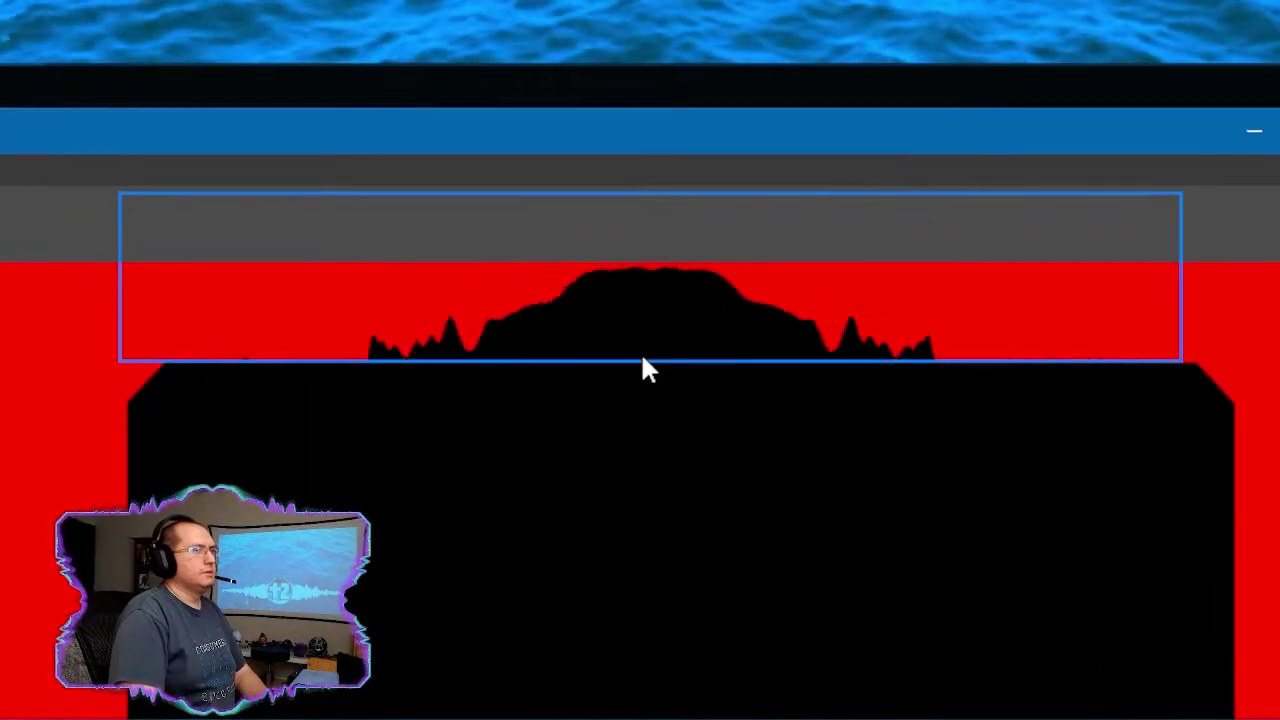
# Step: Center the Top waveform group horizontally on the canvas
pyautogui.rightClick(645, 368)
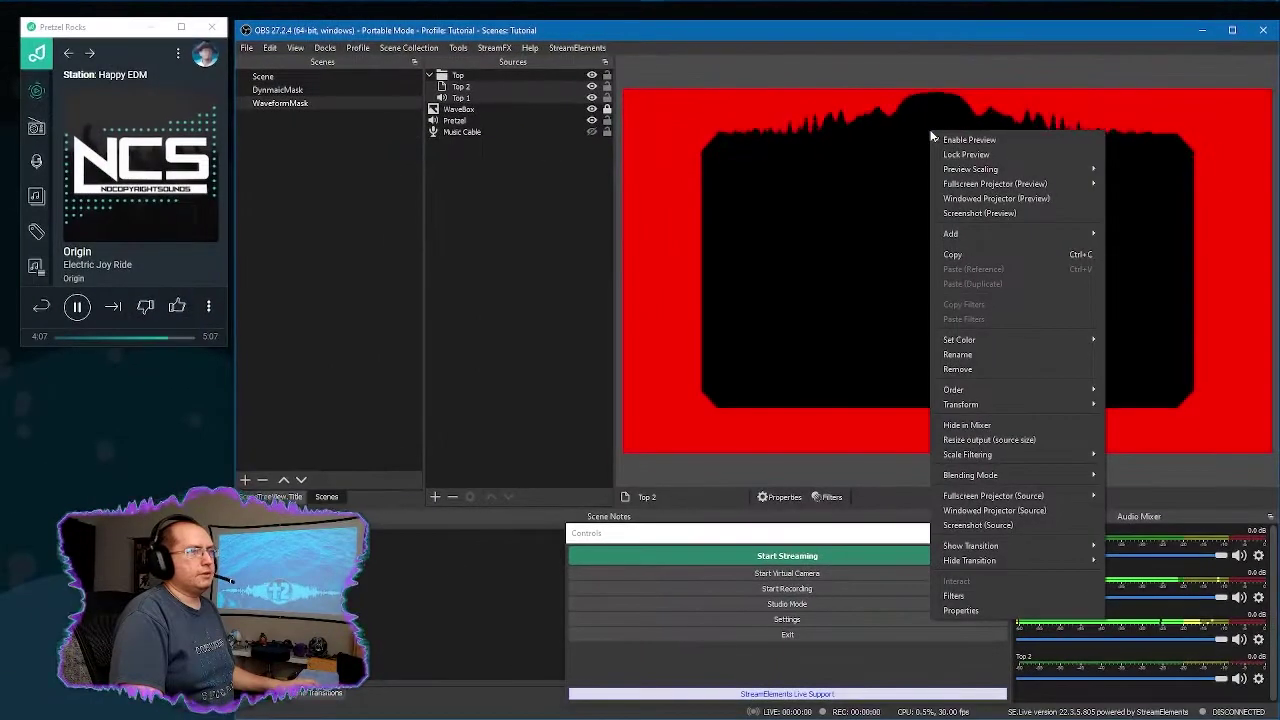
pyautogui.moveTo(992, 404)
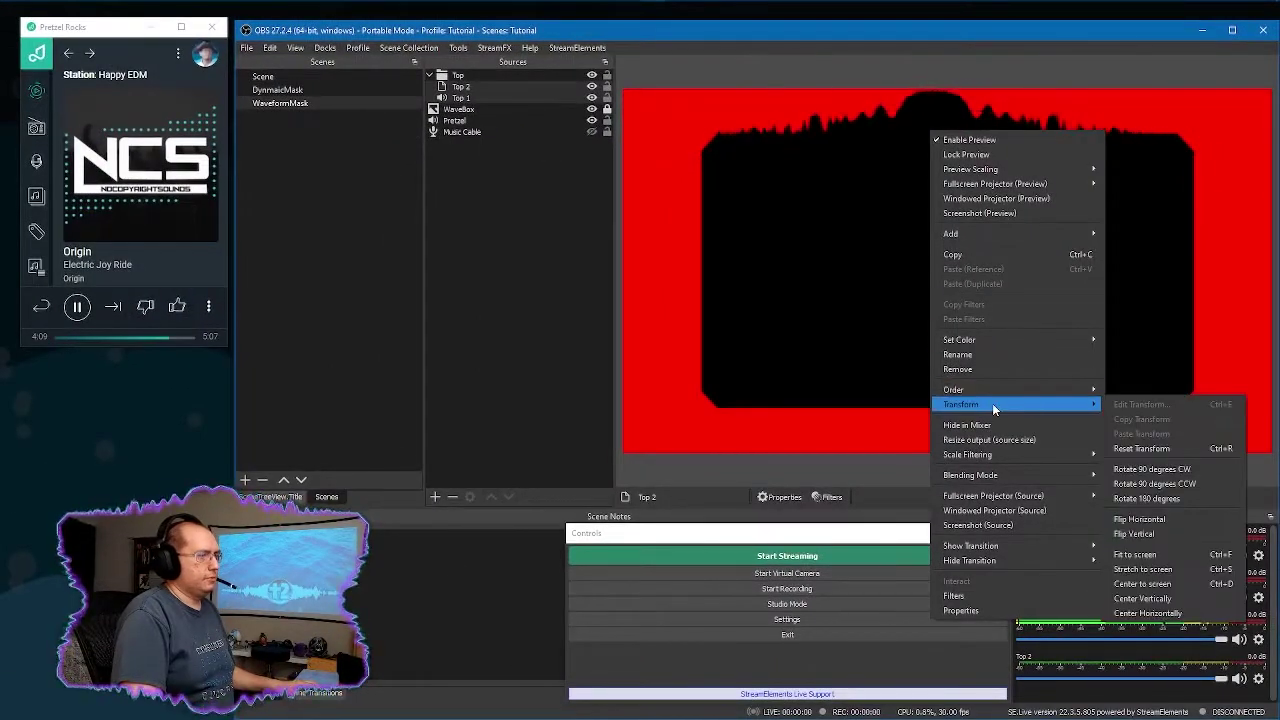
pyautogui.click(1178, 613)
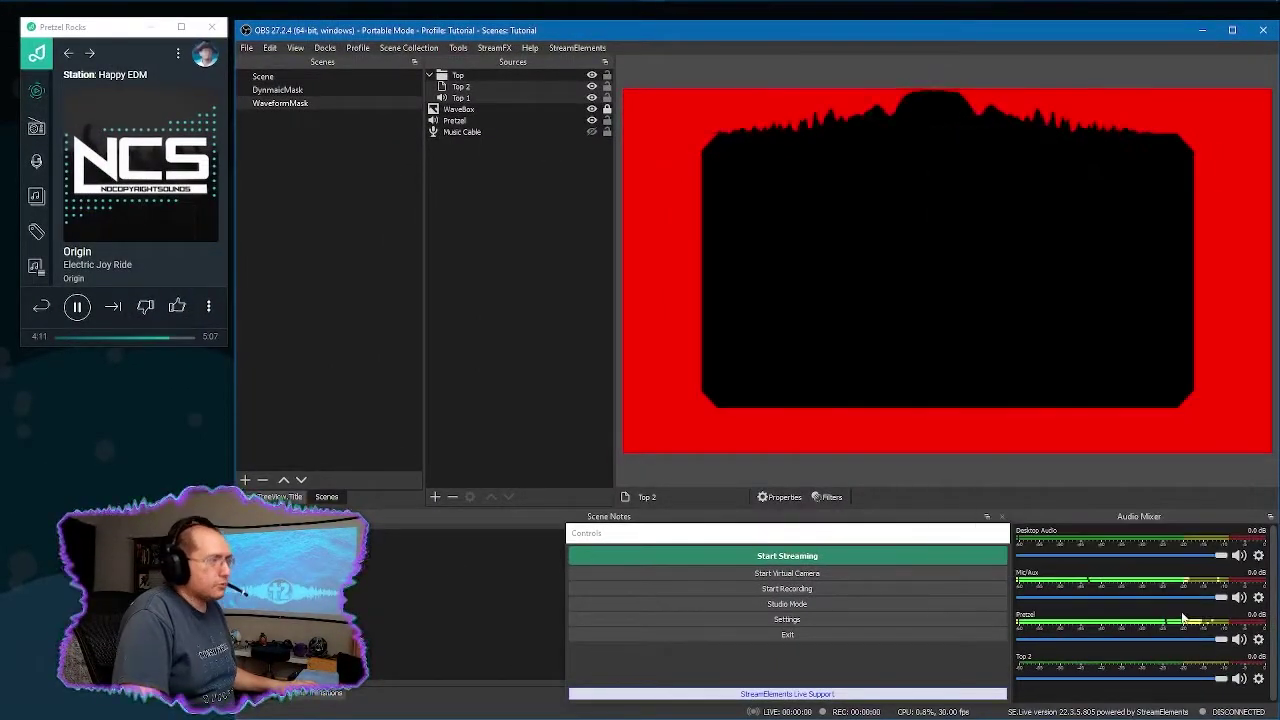
pyautogui.rightClick(868, 121)
pyautogui.click(900, 120)
pyautogui.rightClick(907, 117)
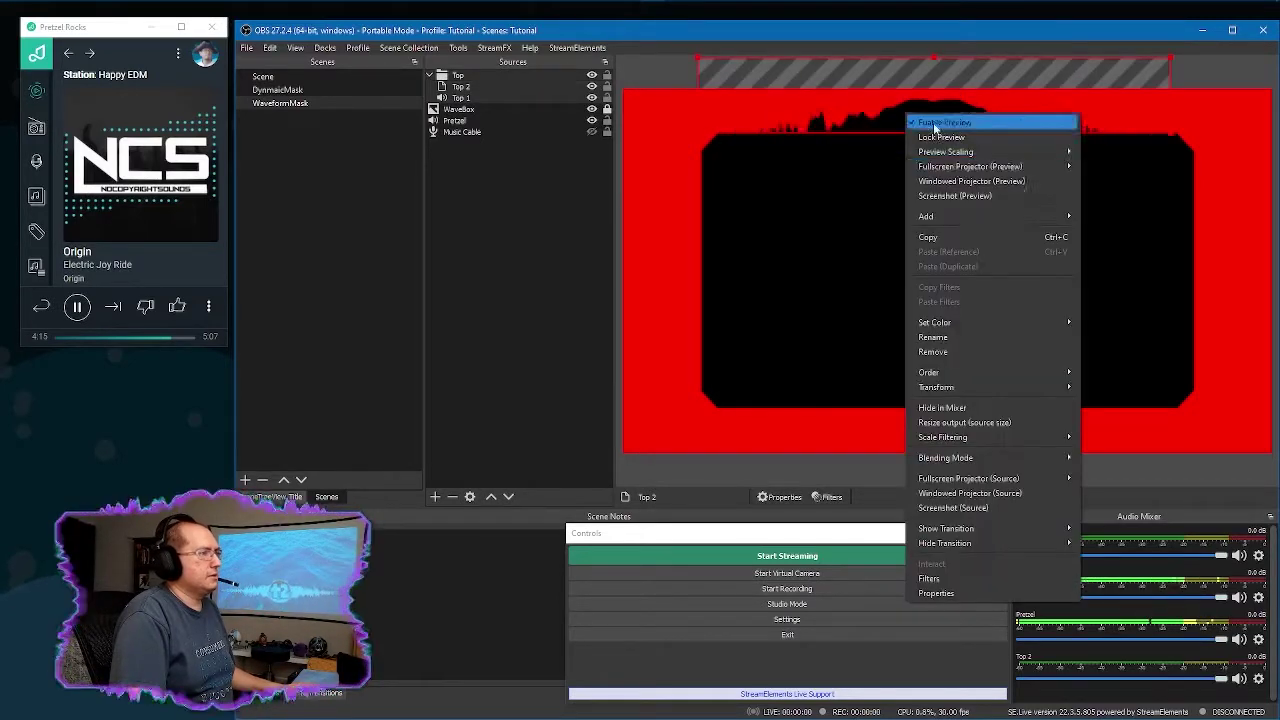
pyautogui.moveTo(957, 387)
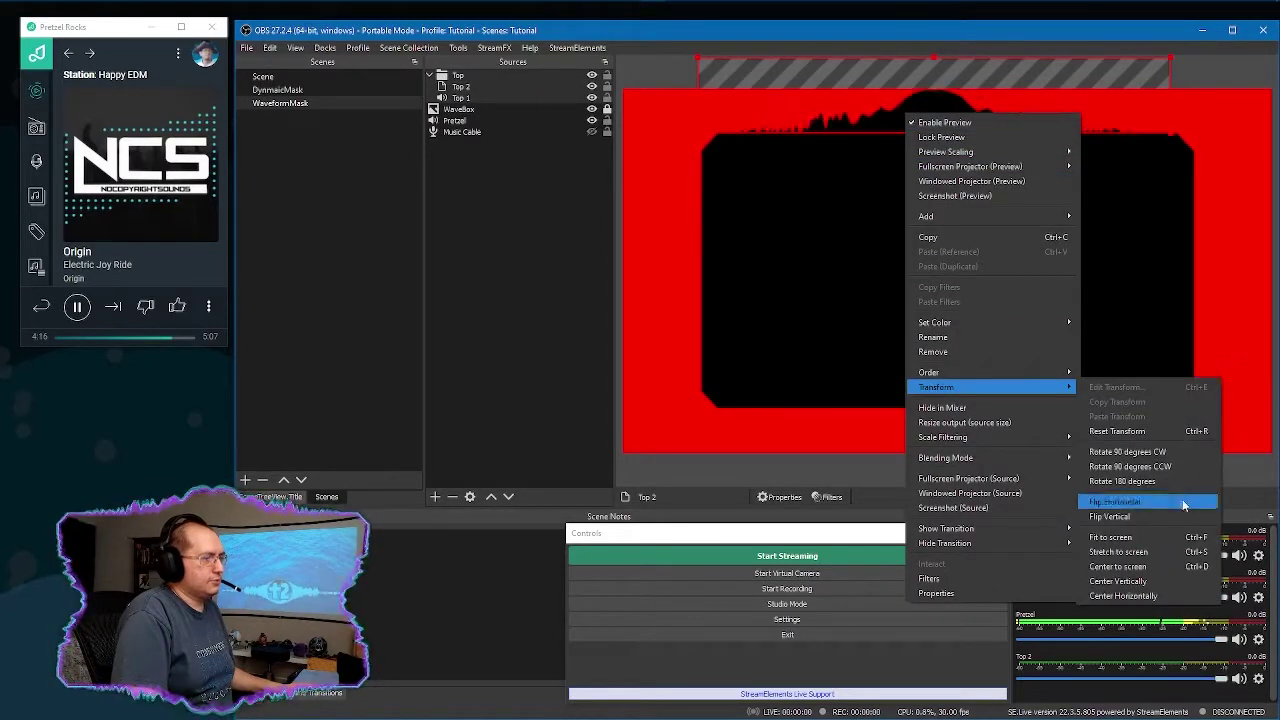
pyautogui.click(1148, 596)
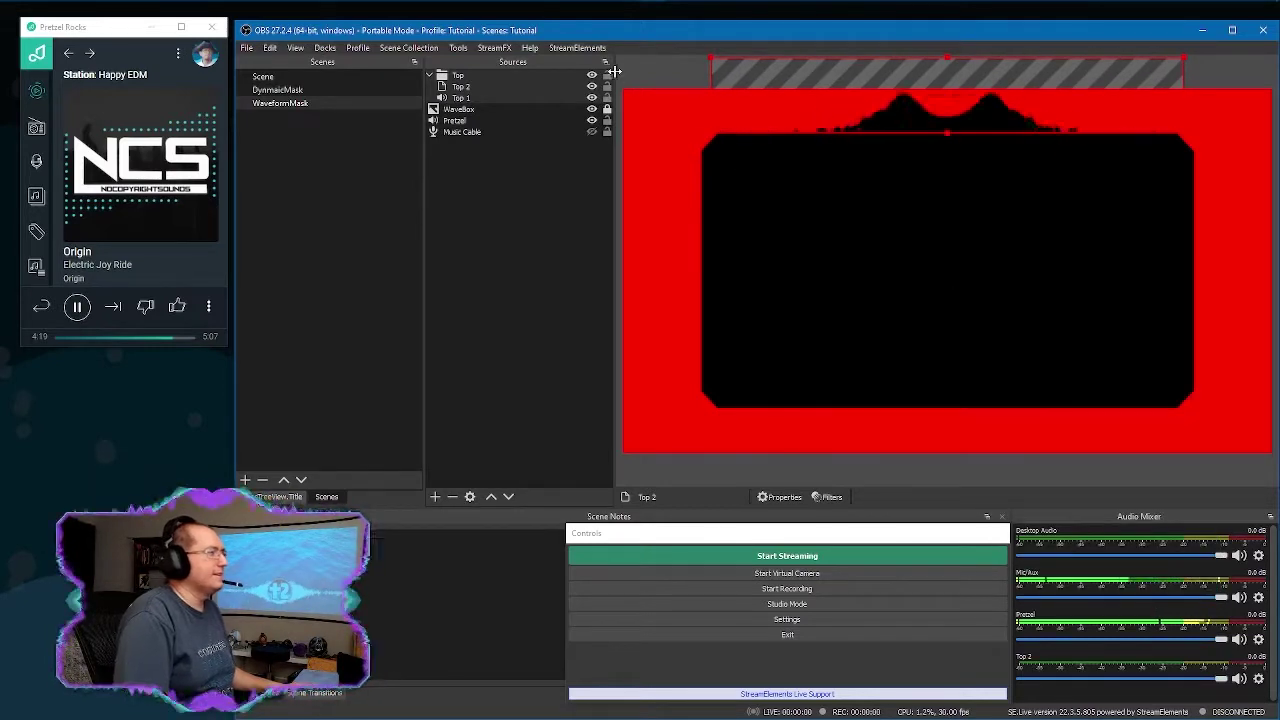
pyautogui.click(650, 95)
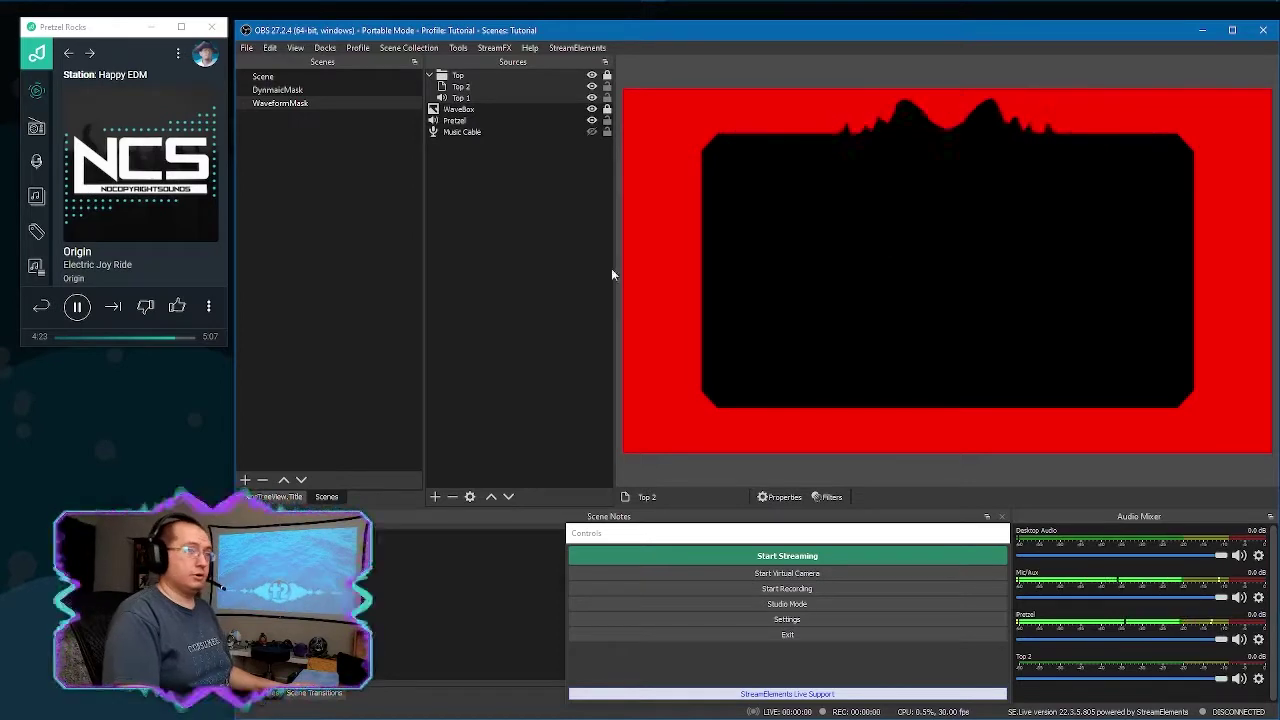
# Step: Add a Source Mirror named Bottom 1 that mirrors Top 1
pyautogui.rightClick(505, 245)
pyautogui.moveTo(520, 249)
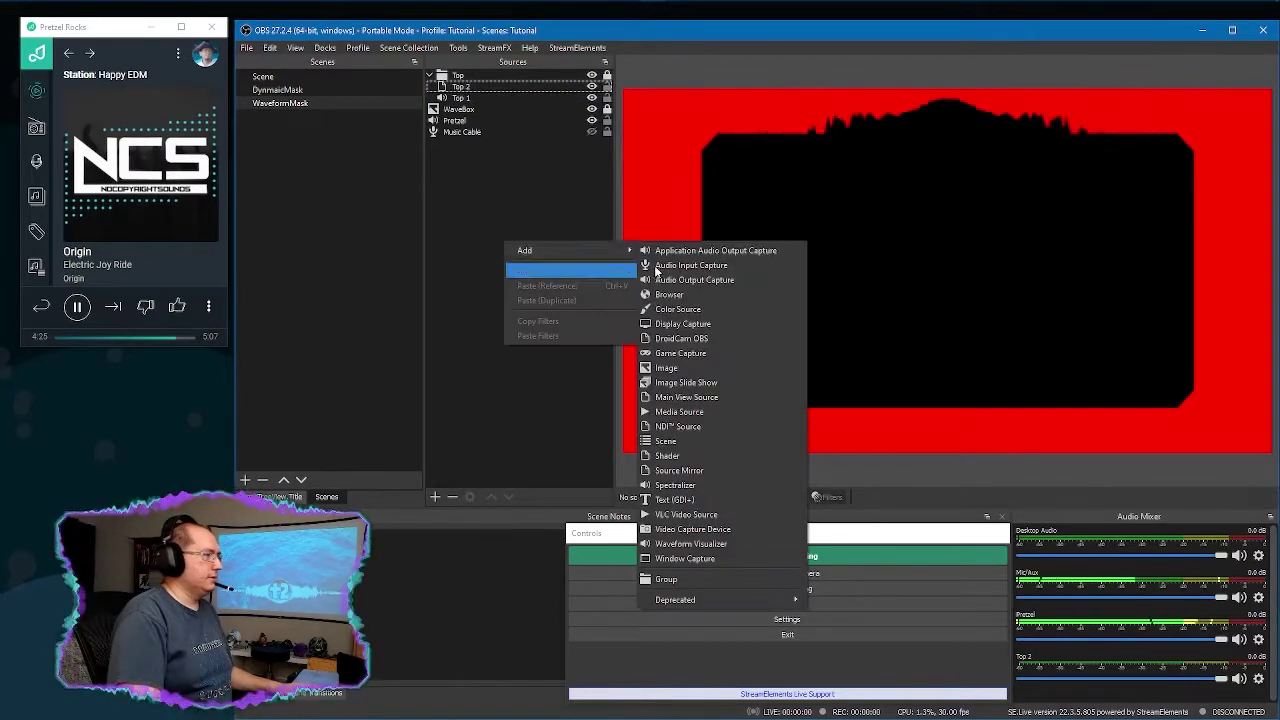
pyautogui.click(692, 472)
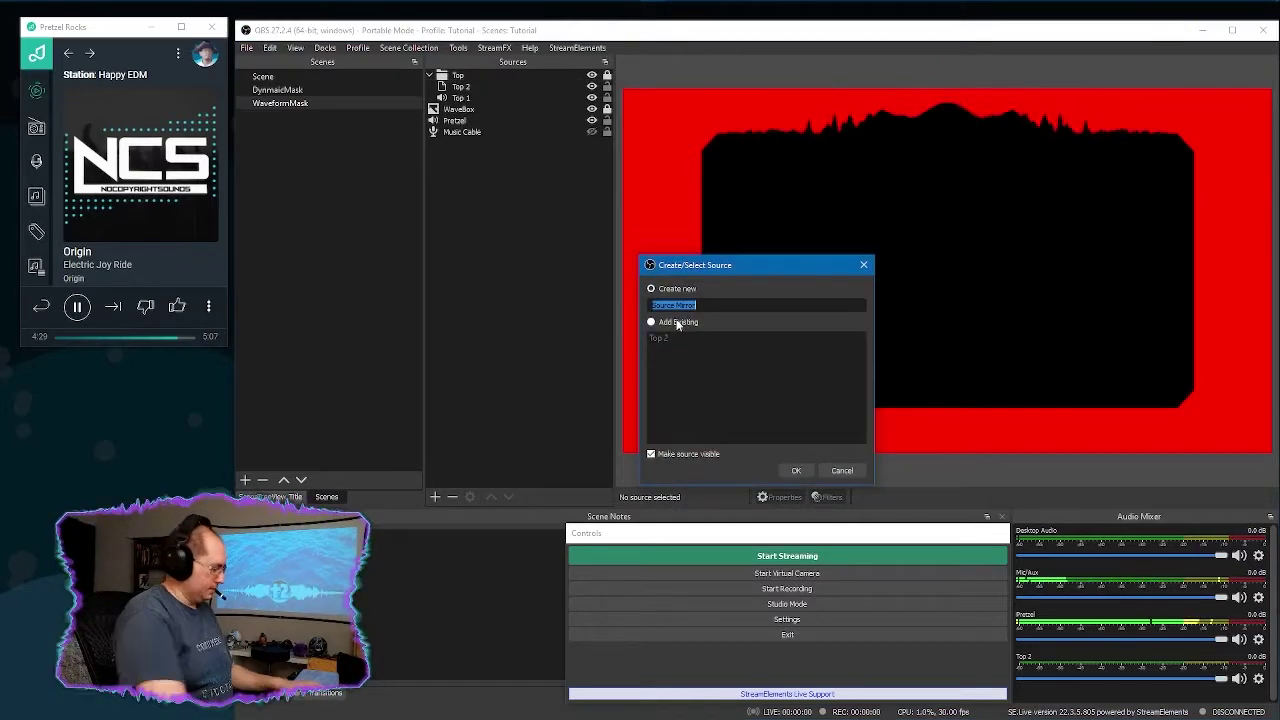
pyautogui.write('Bottom 1')
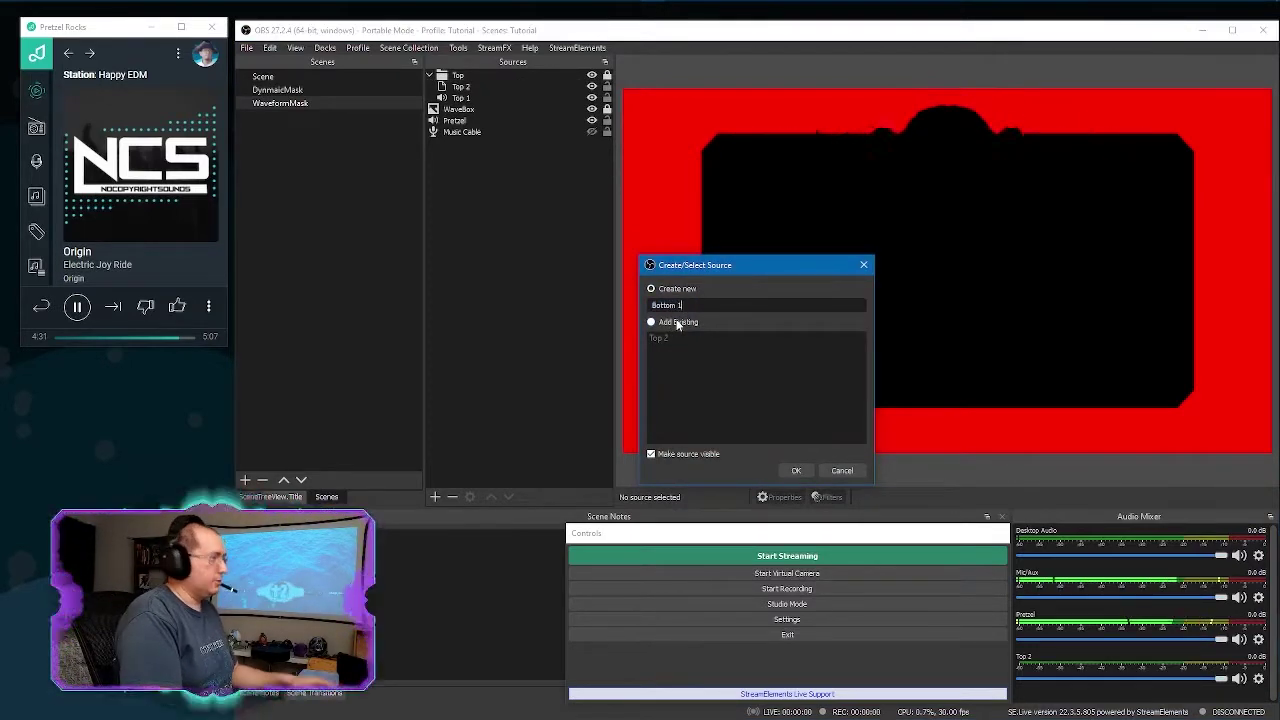
pyautogui.press('Return')
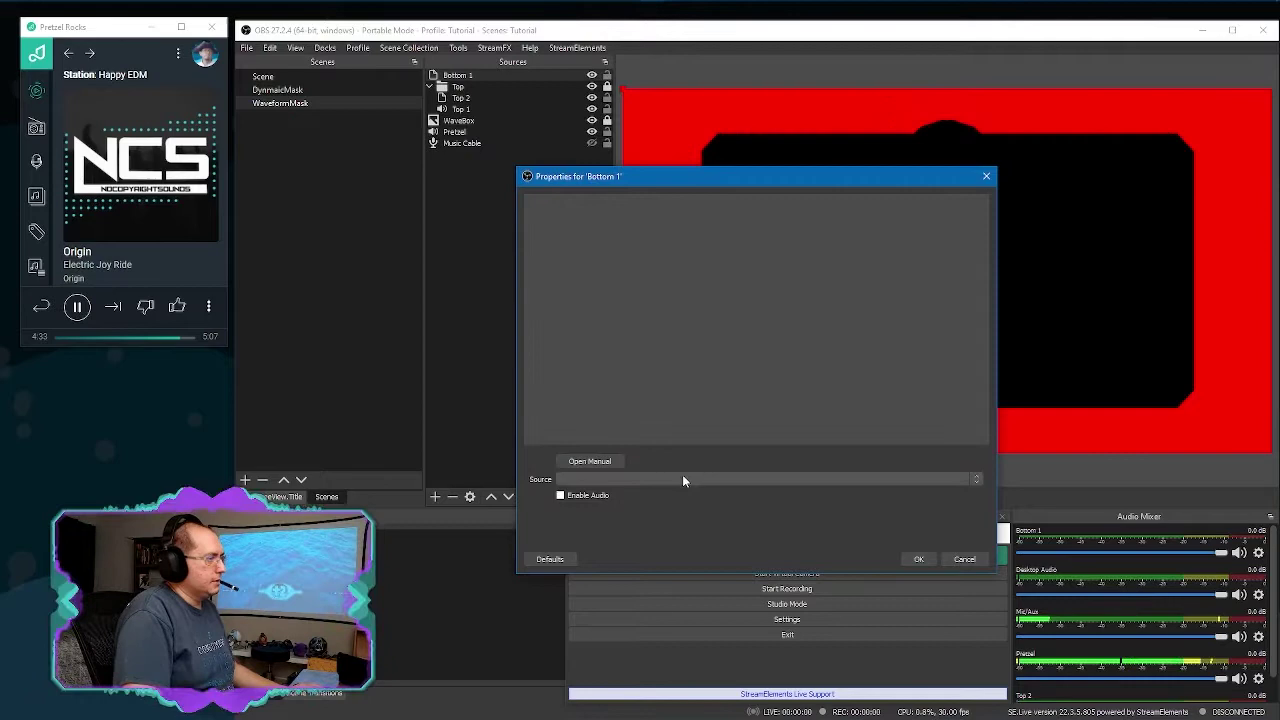
pyautogui.click(683, 479)
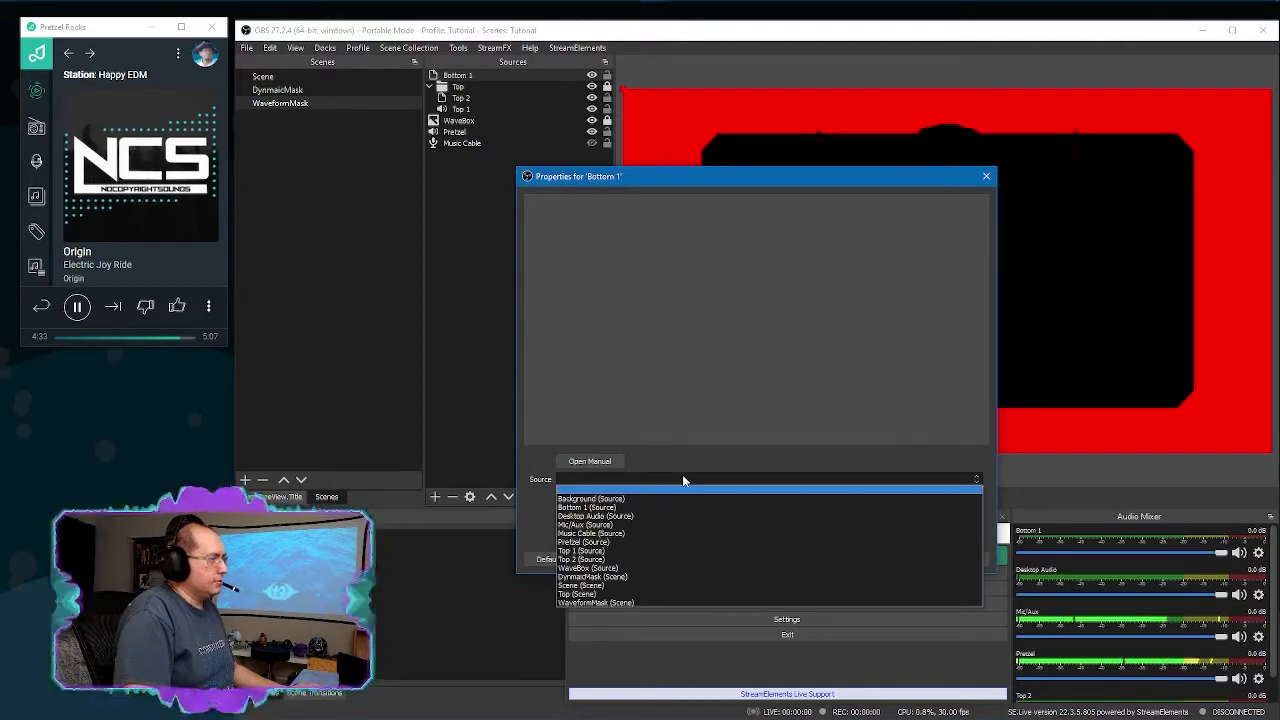
pyautogui.click(600, 552)
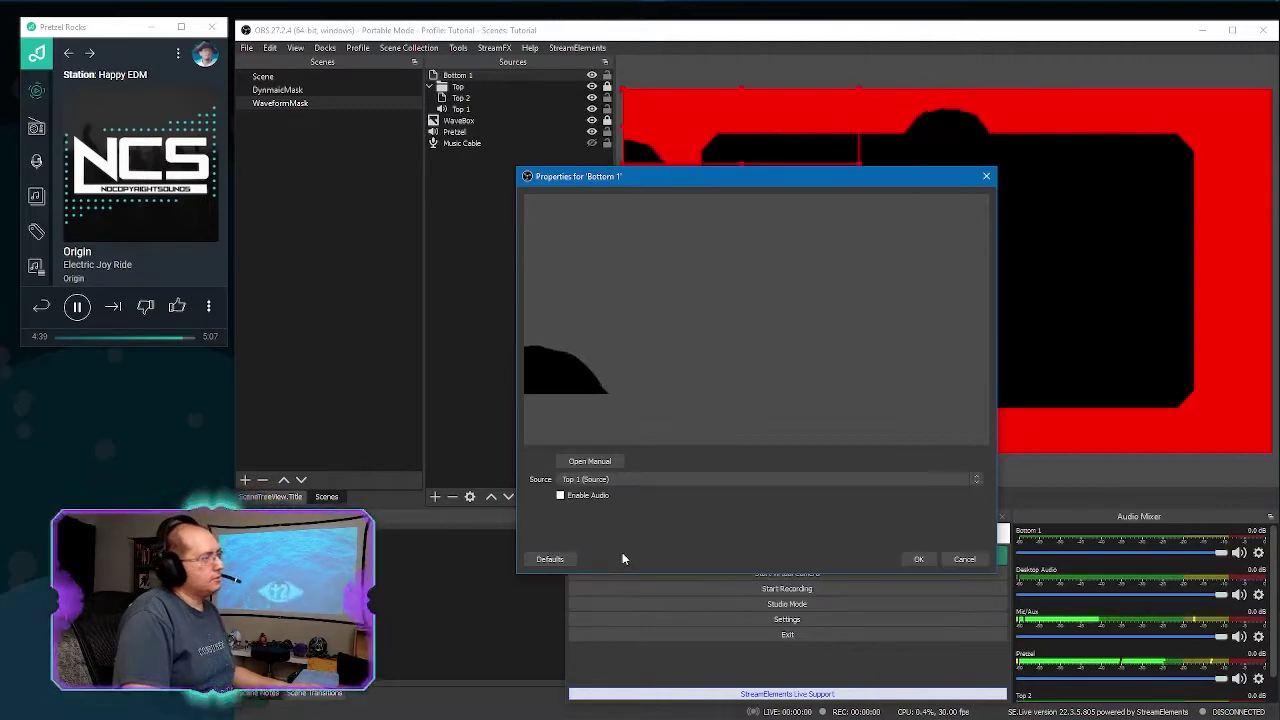
pyautogui.click(917, 559)
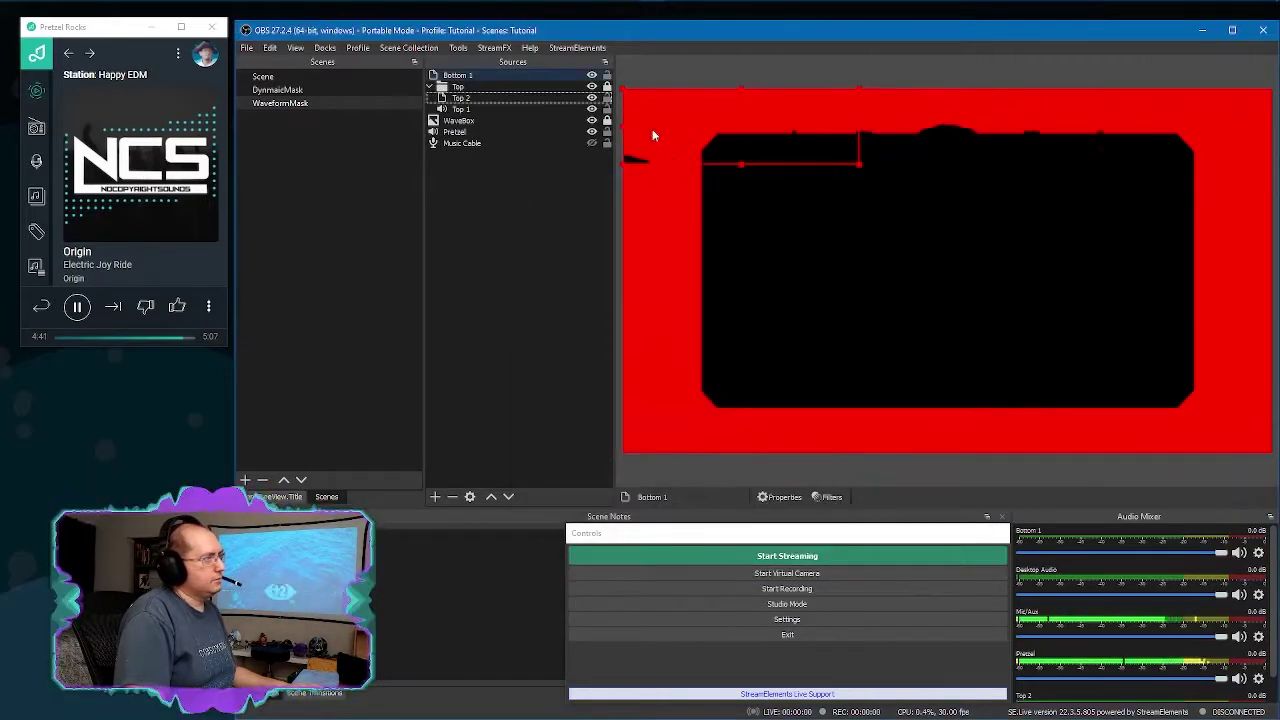
# Step: Flip Bottom 1 and place it just below the frame's bottom edge
pyautogui.moveTo(657, 163); pyautogui.dragTo(994, 423)
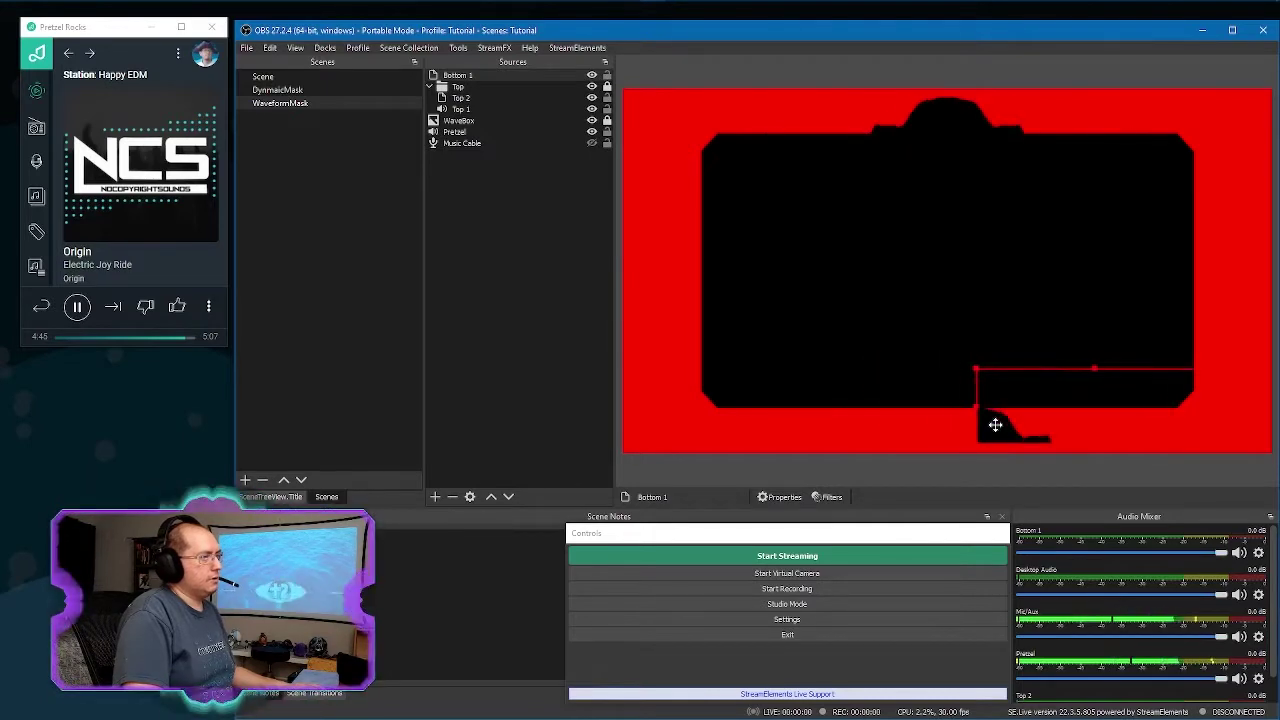
pyautogui.rightClick(996, 425)
pyautogui.moveTo(1053, 295)
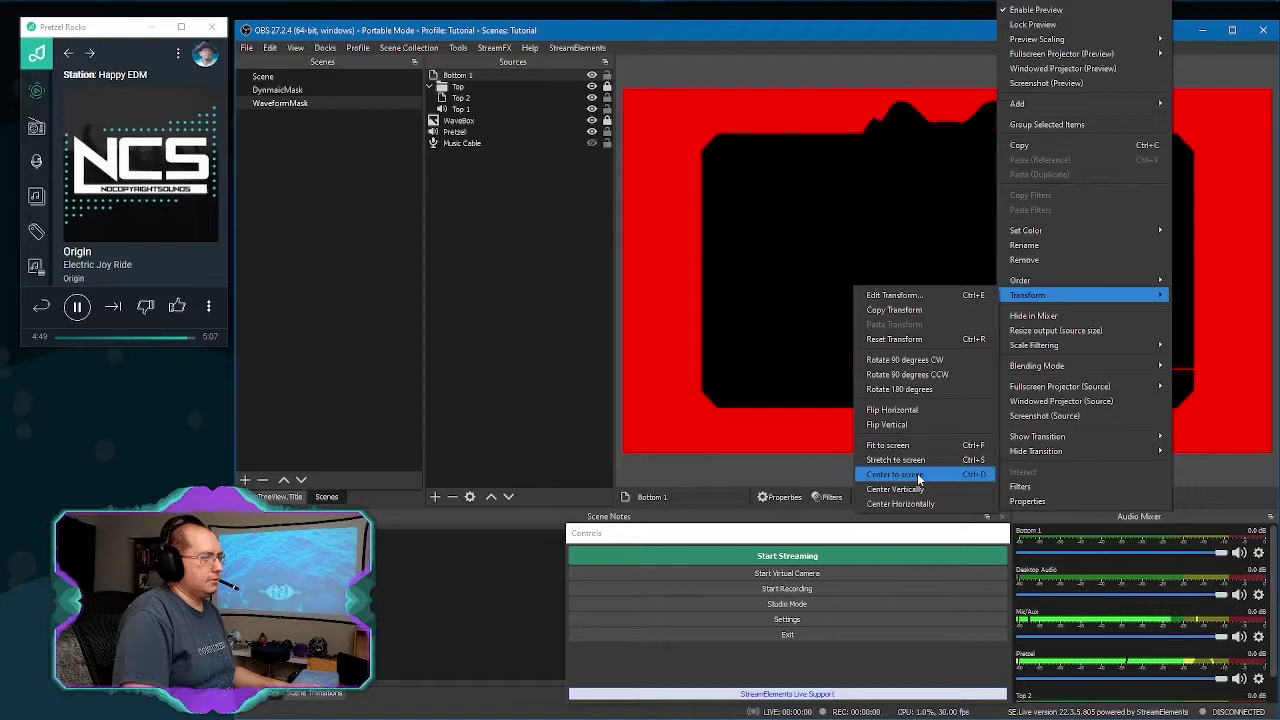
pyautogui.click(899, 416)
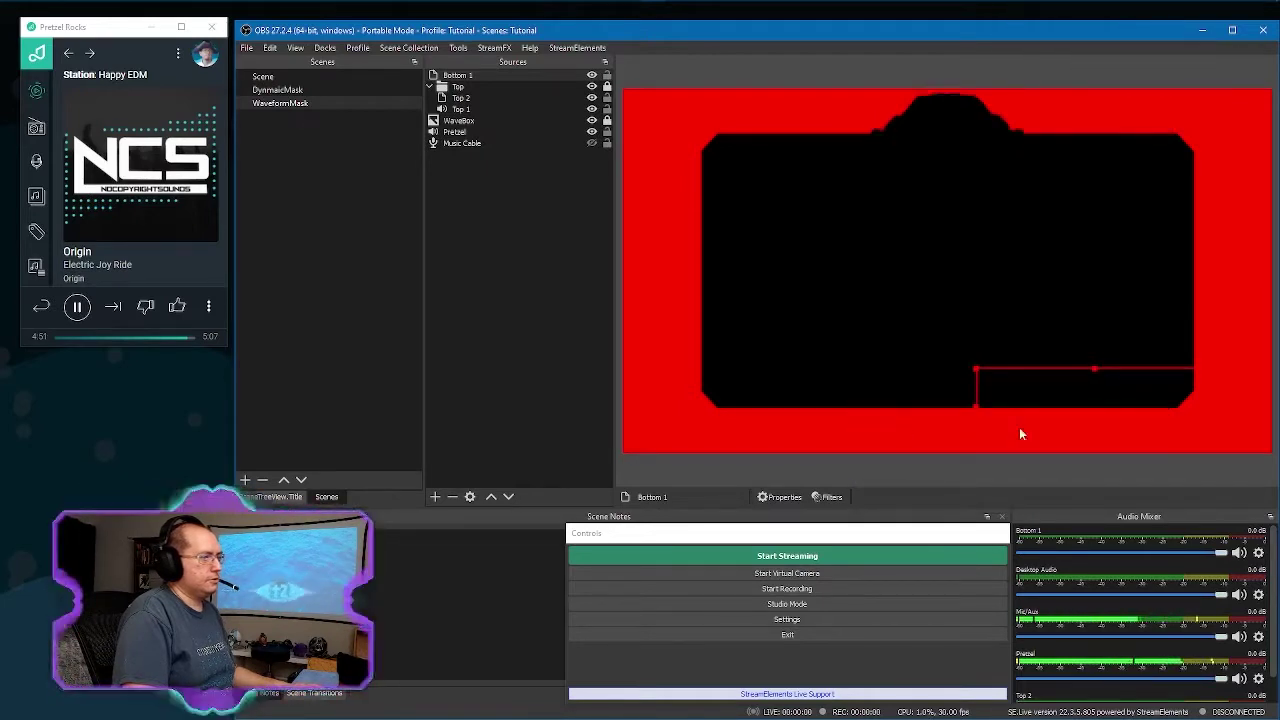
pyautogui.moveTo(1015, 400); pyautogui.dragTo(1009, 437)
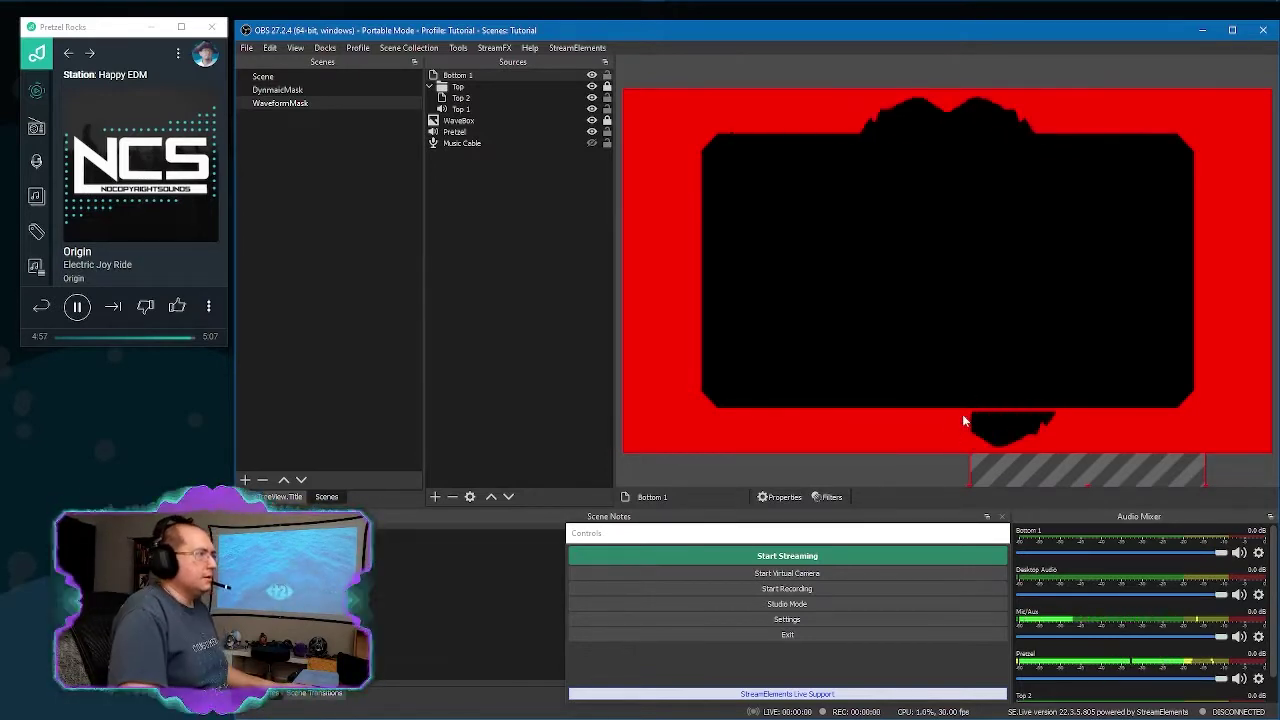
# Step: Duplicate Bottom 1 by copy and paste, and rename the copy Bottom 2
pyautogui.rightClick(467, 75)
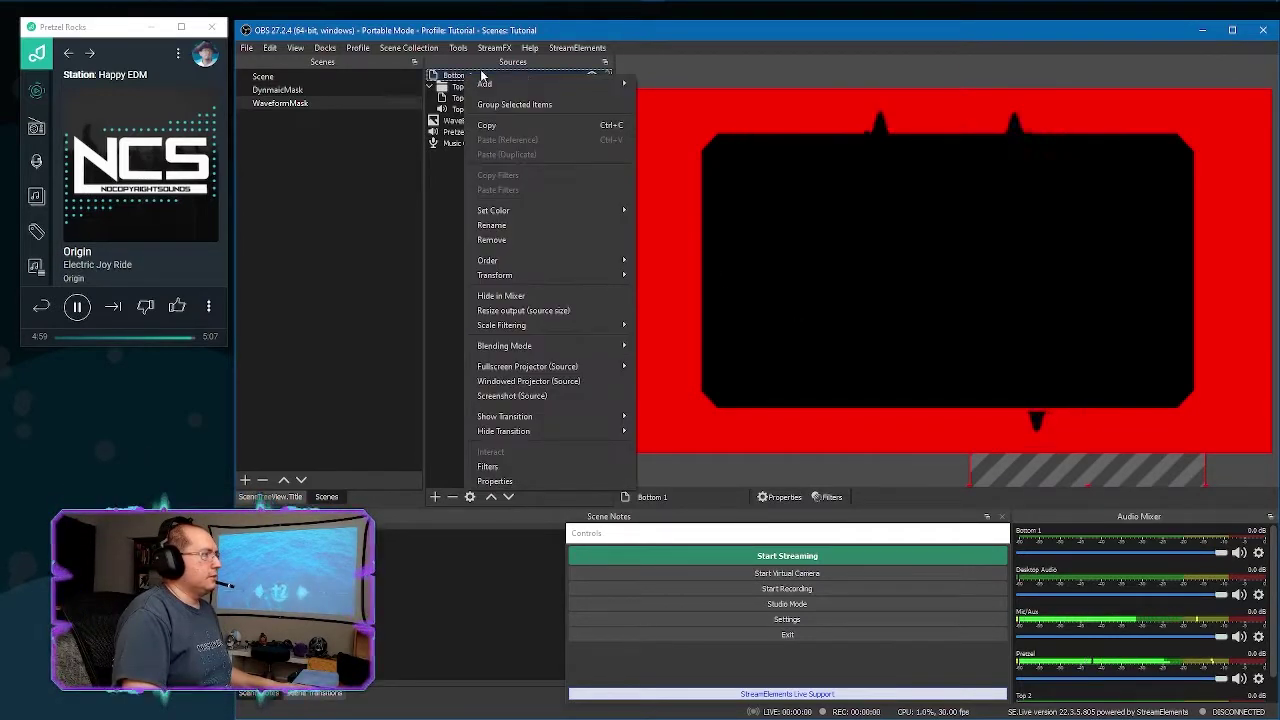
pyautogui.click(498, 125)
pyautogui.click(478, 175)
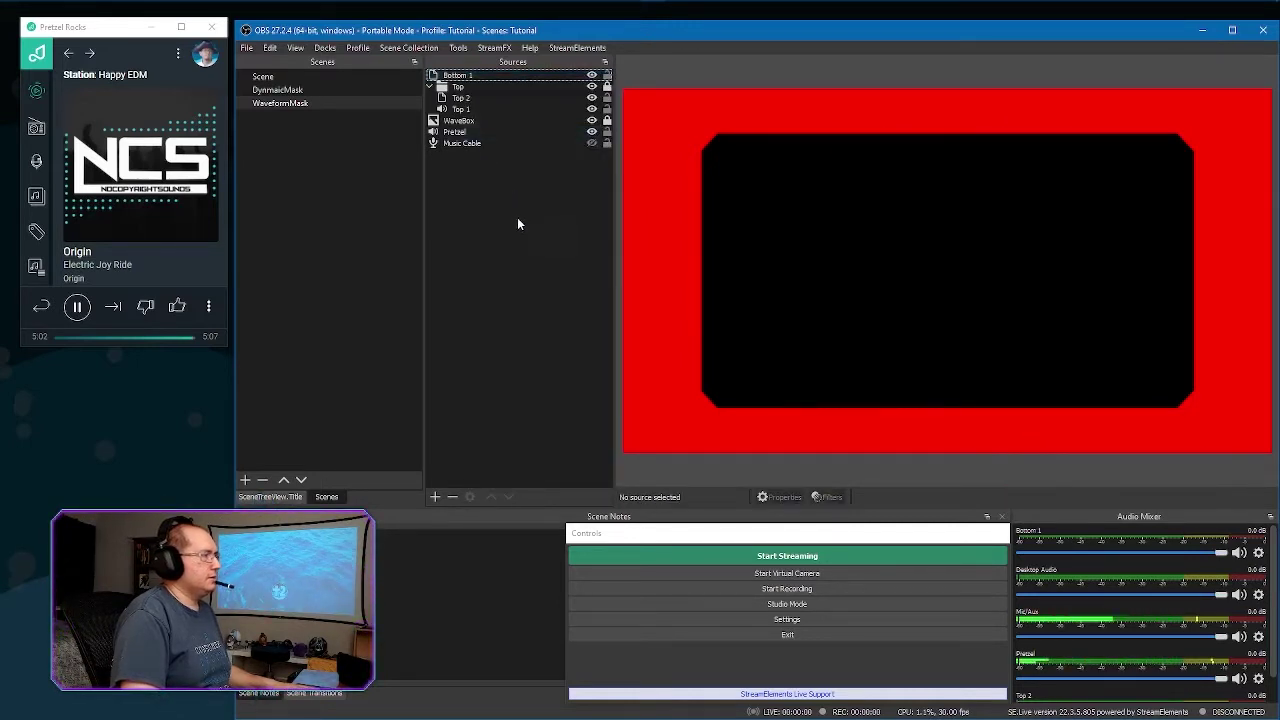
pyautogui.rightClick(474, 172)
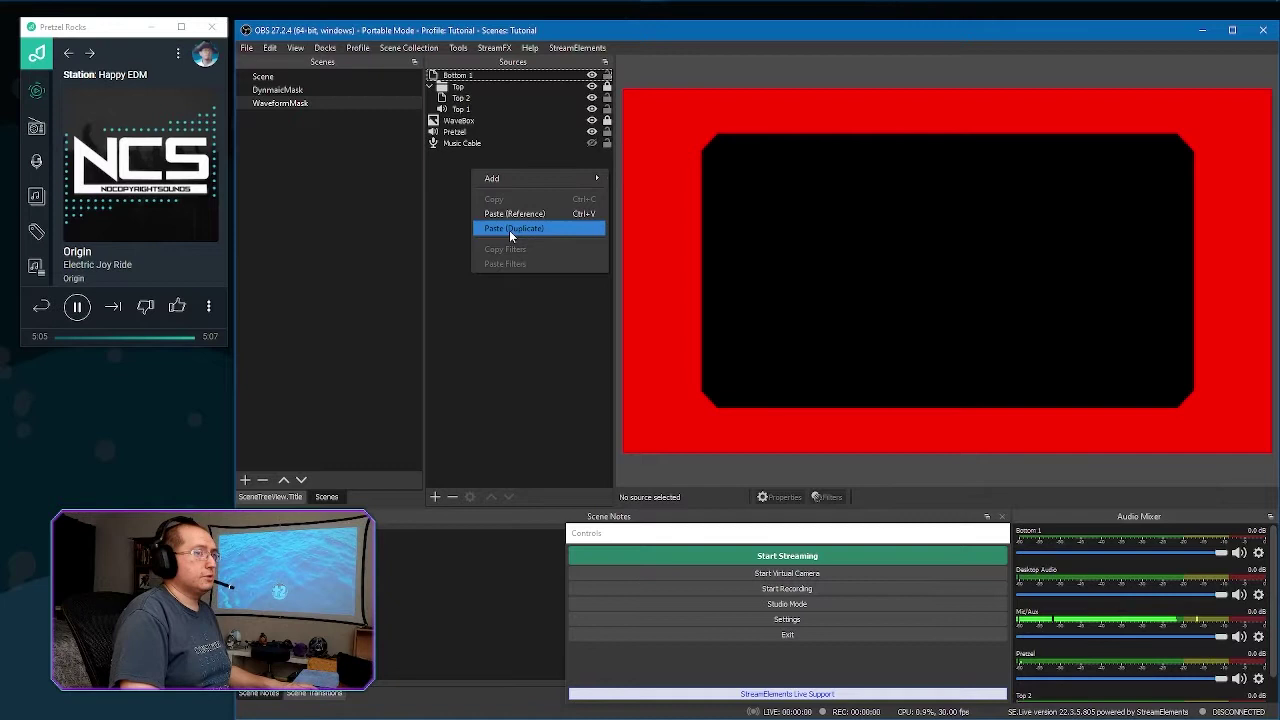
pyautogui.click(509, 229)
pyautogui.rightClick(467, 73)
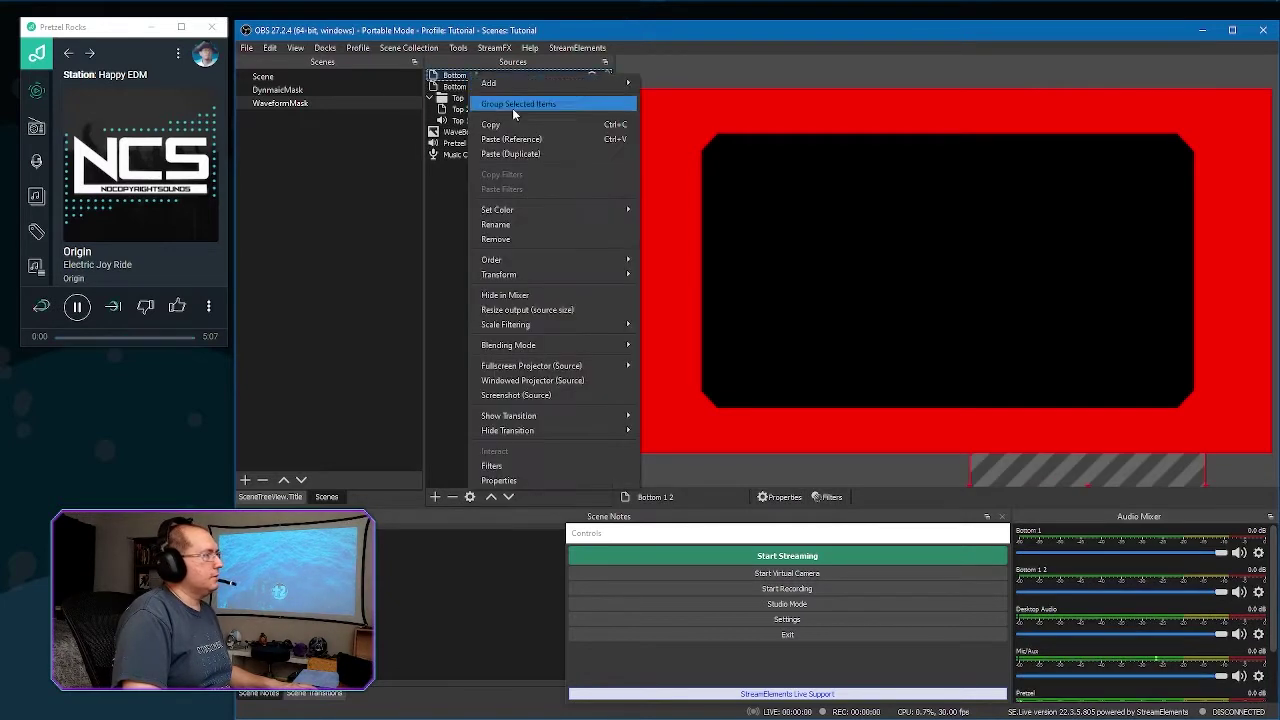
pyautogui.click(497, 224)
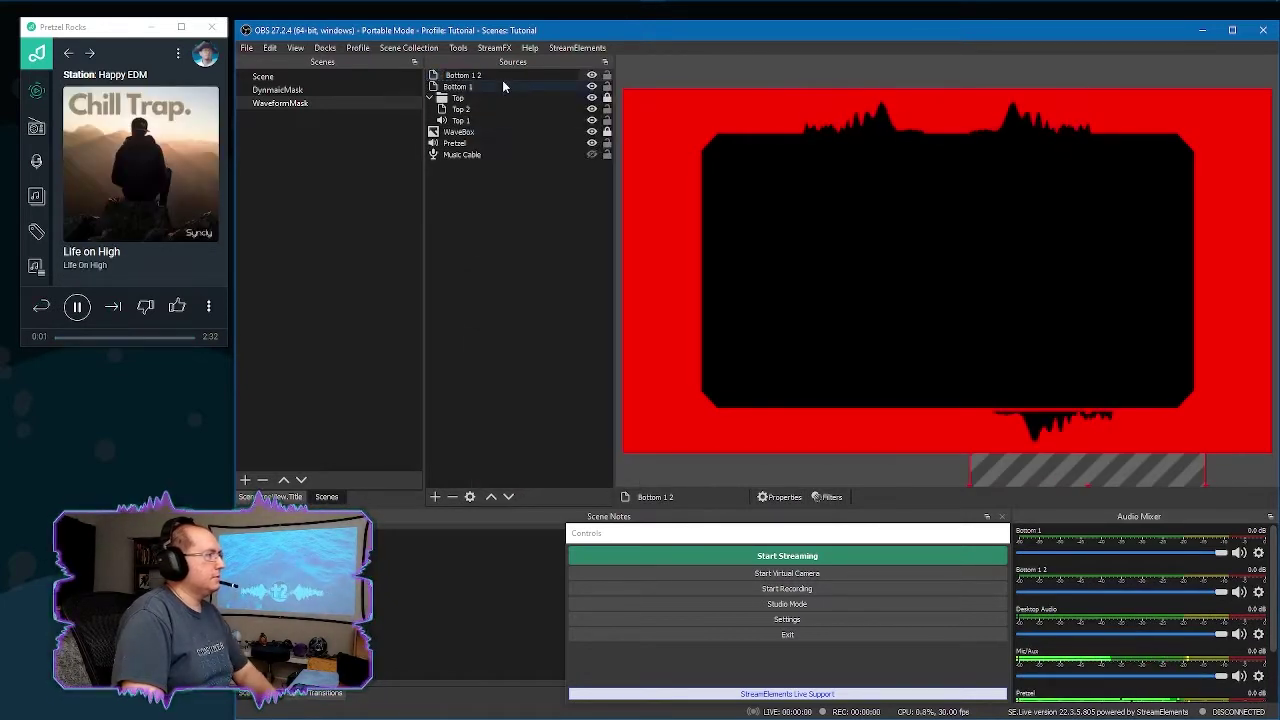
pyautogui.write('Bottom 2')
pyautogui.click(512, 228)
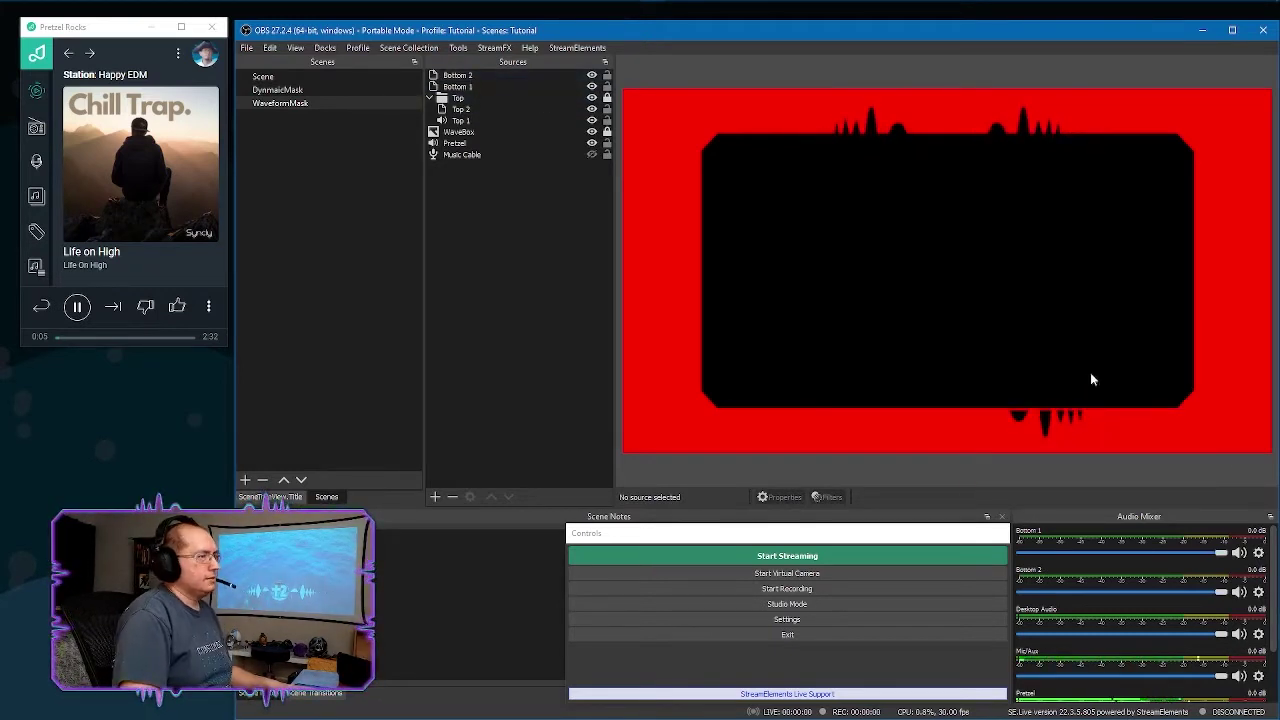
# Step: Move Bottom 2 left, flip it horizontally, and shift it slightly right
pyautogui.moveTo(1037, 430); pyautogui.dragTo(793, 421)
pyautogui.rightClick(795, 421)
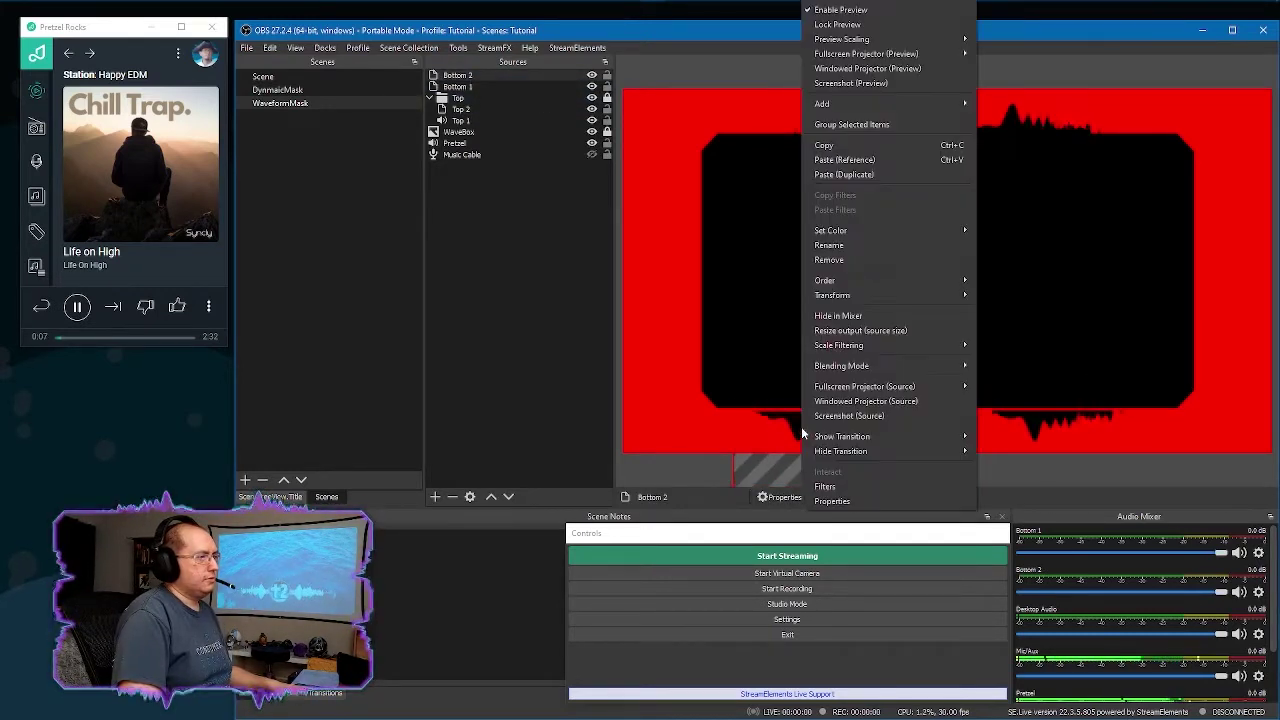
pyautogui.moveTo(870, 295)
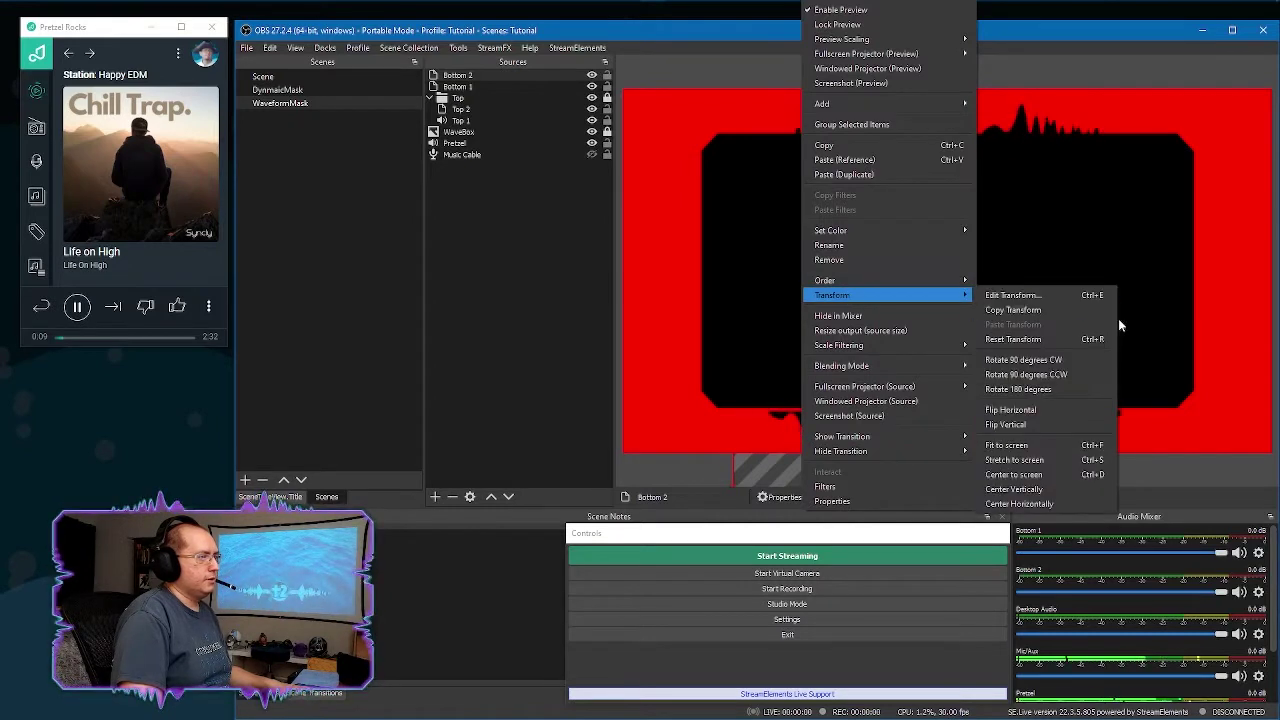
pyautogui.click(1015, 410)
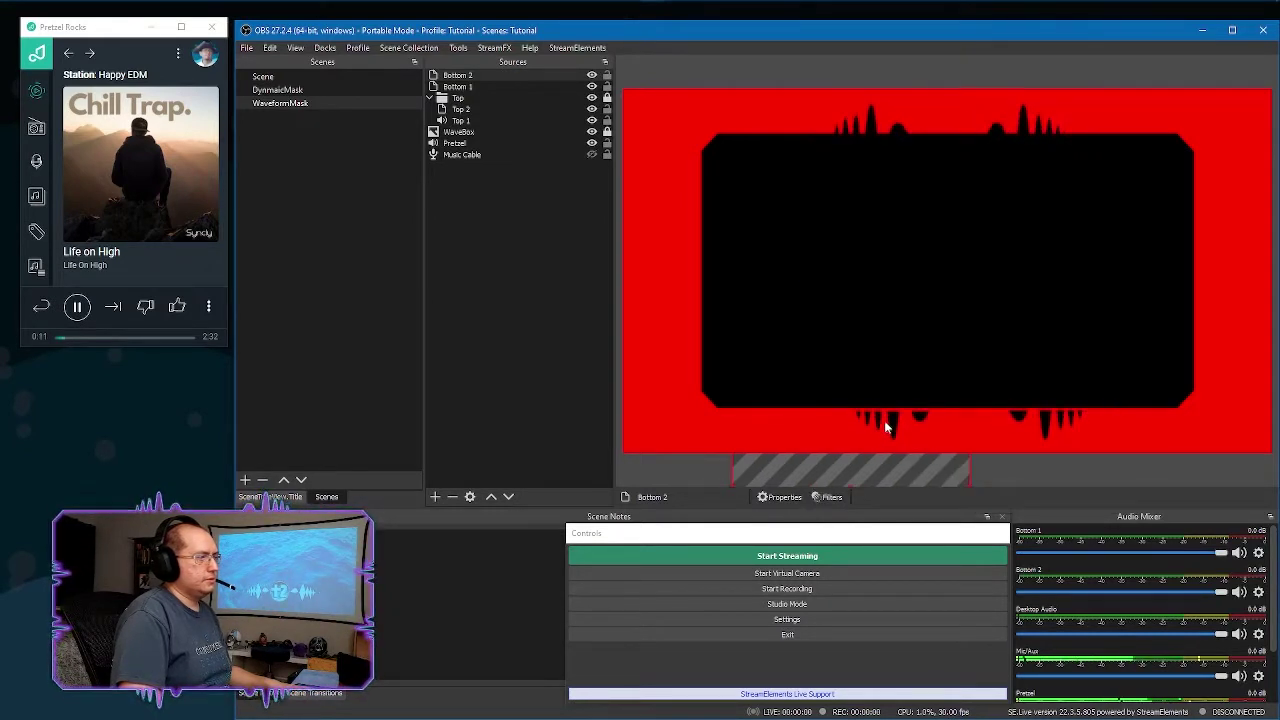
pyautogui.moveTo(855, 420); pyautogui.dragTo(881, 426)
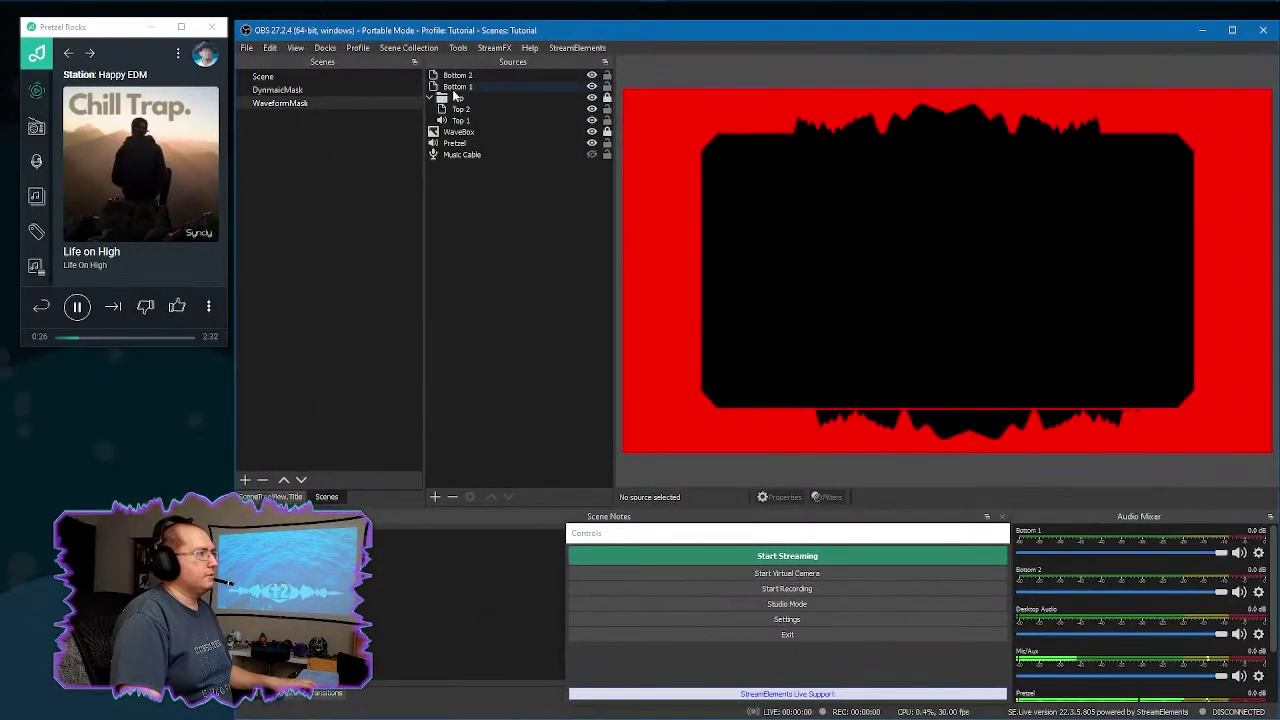
# Step: Group Bottom 1 and Bottom 2 into a group named Bottom
pyautogui.click(457, 76)
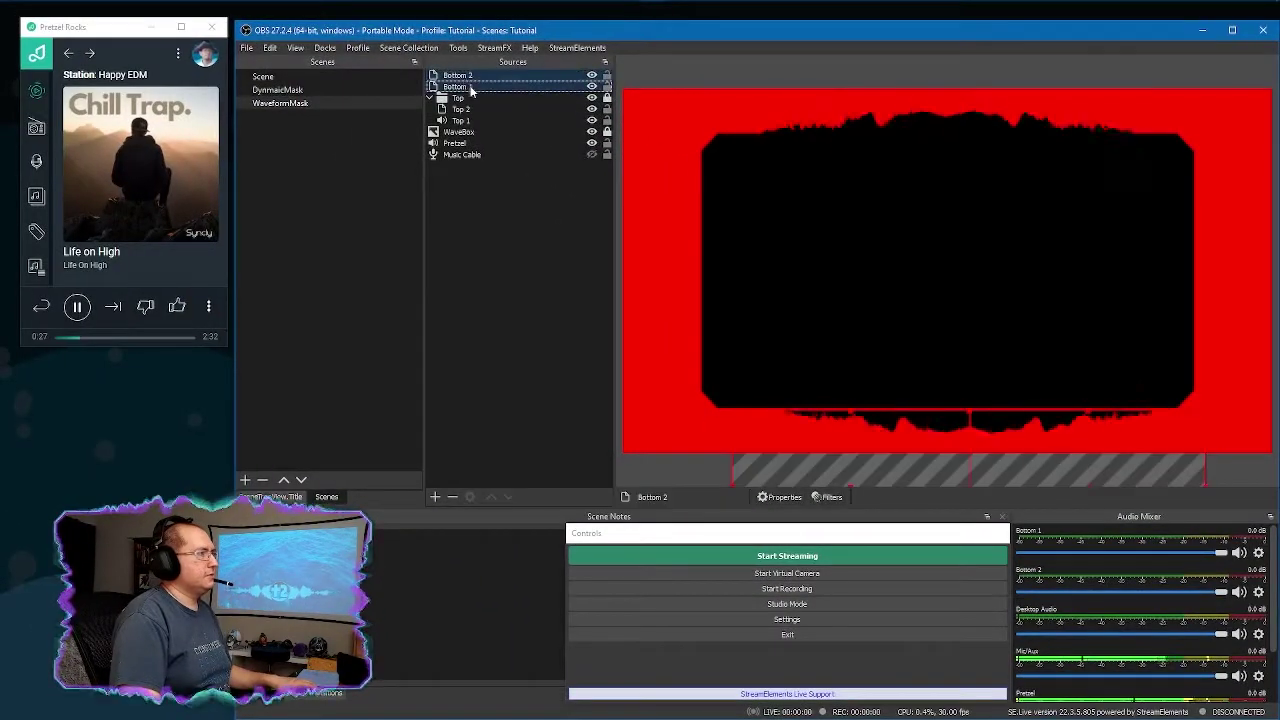
pyautogui.rightClick(462, 77)
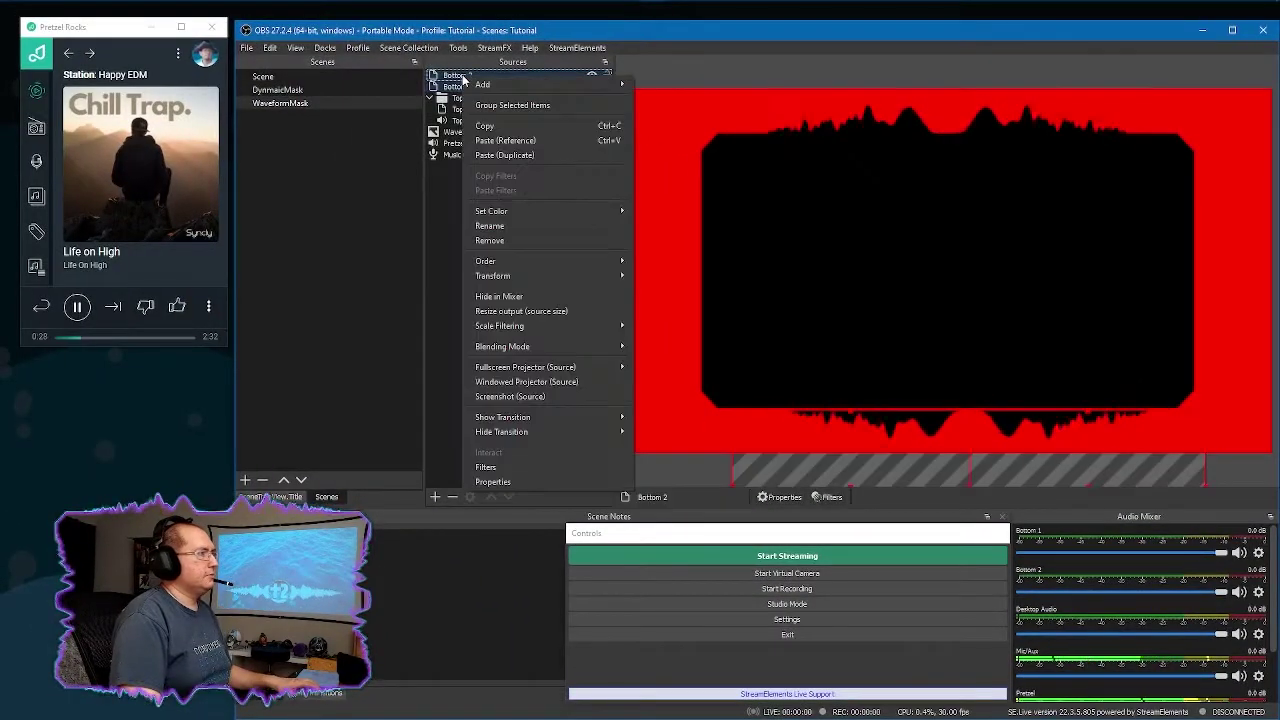
pyautogui.click(510, 105)
pyautogui.write('Bottom')
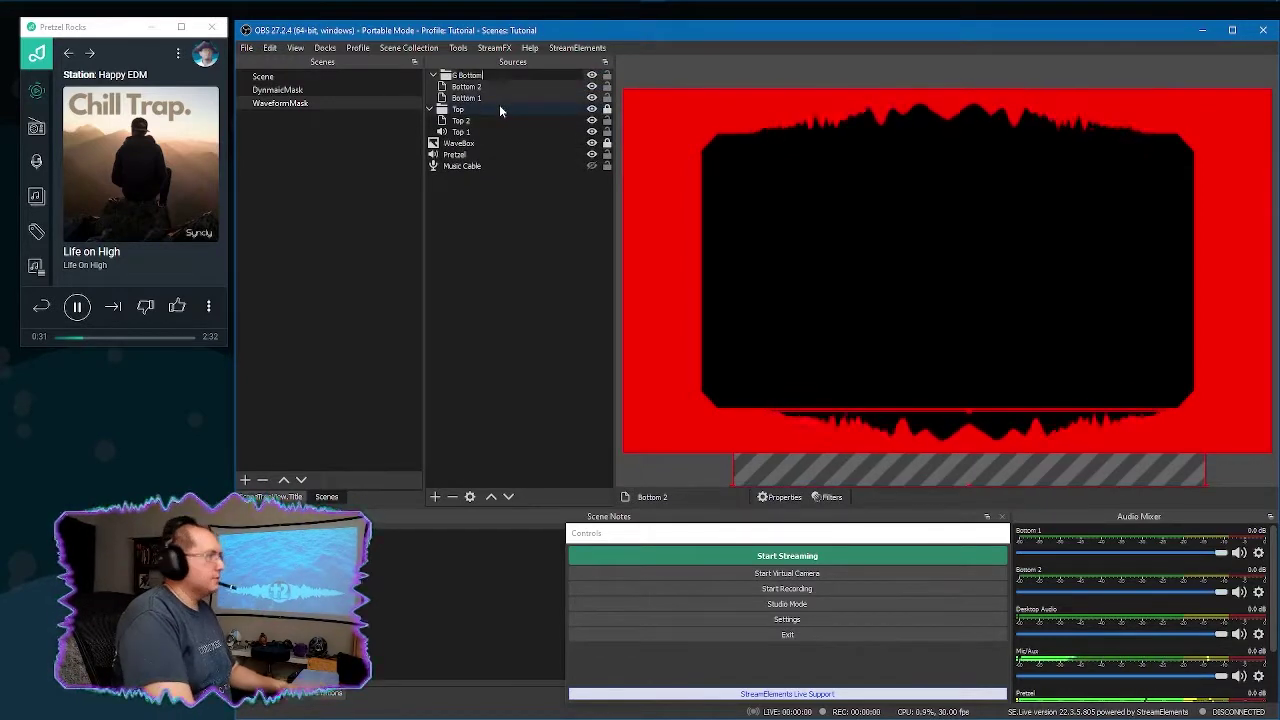
pyautogui.press('Return')
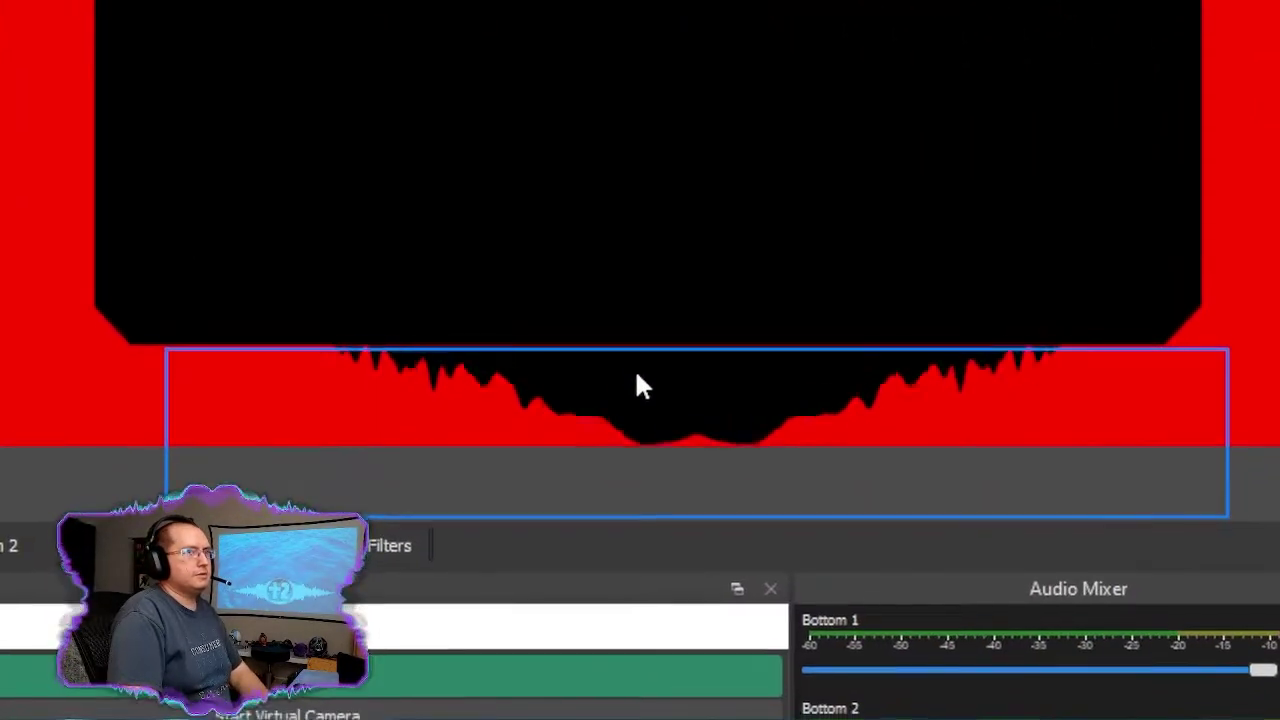
# Step: Centre the Bottom 2 waveform horizontally and restart the music track
pyautogui.click(938, 416)
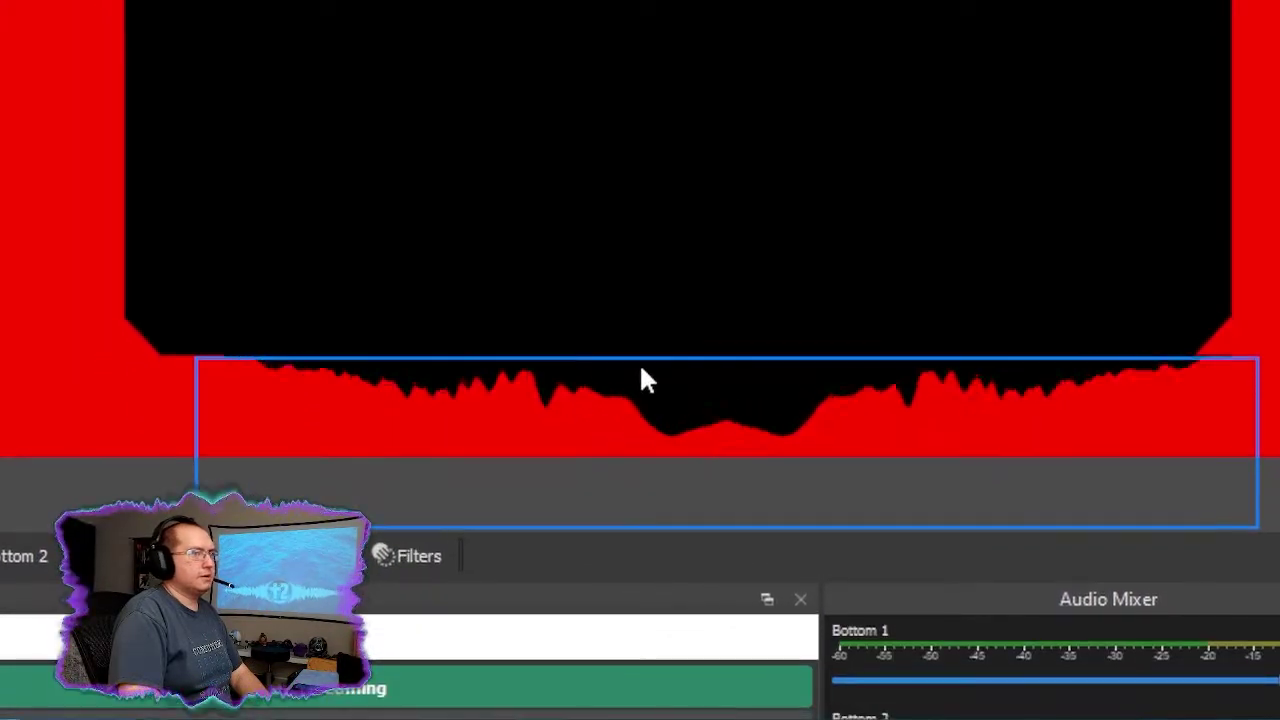
pyautogui.click(645, 380)
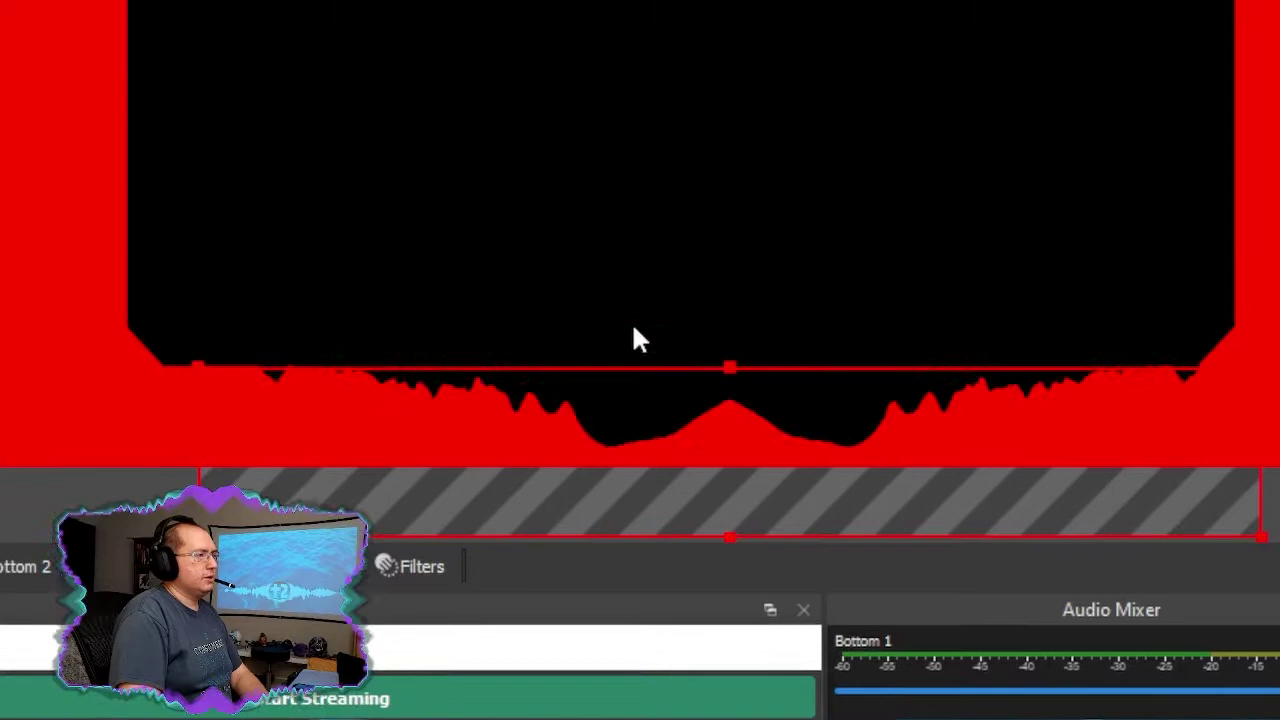
pyautogui.click(640, 340)
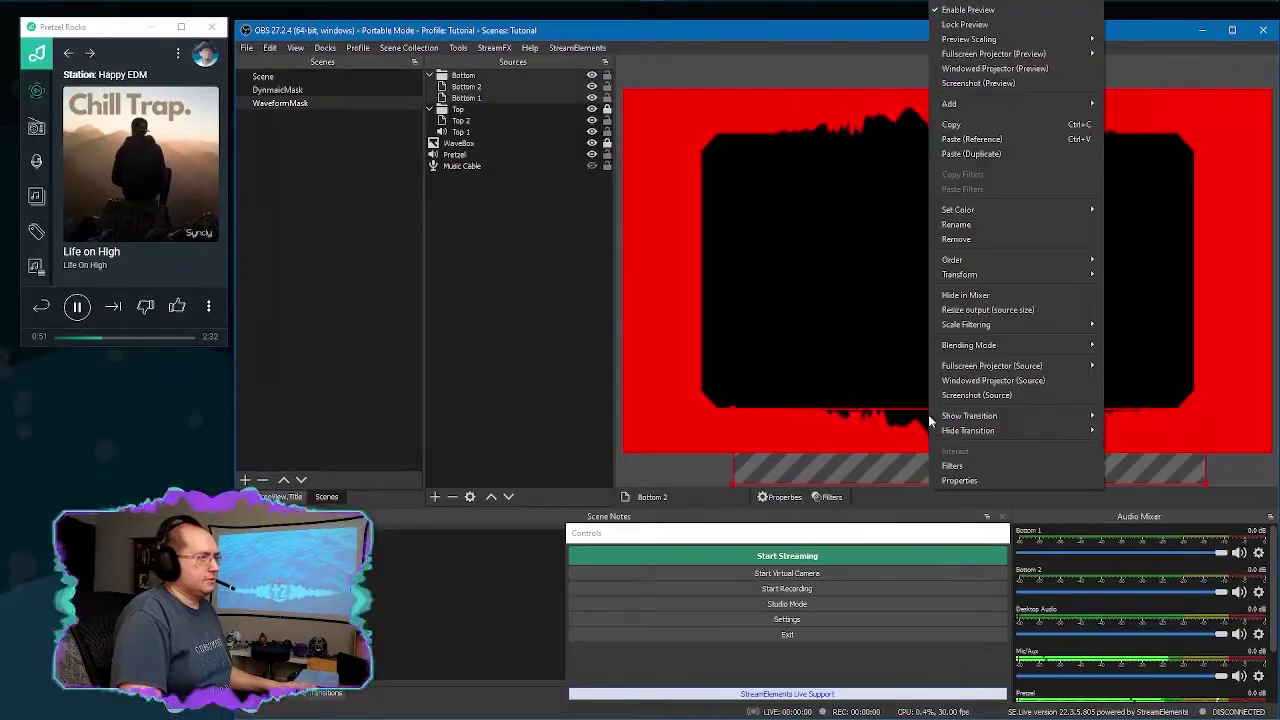
pyautogui.moveTo(1000, 274)
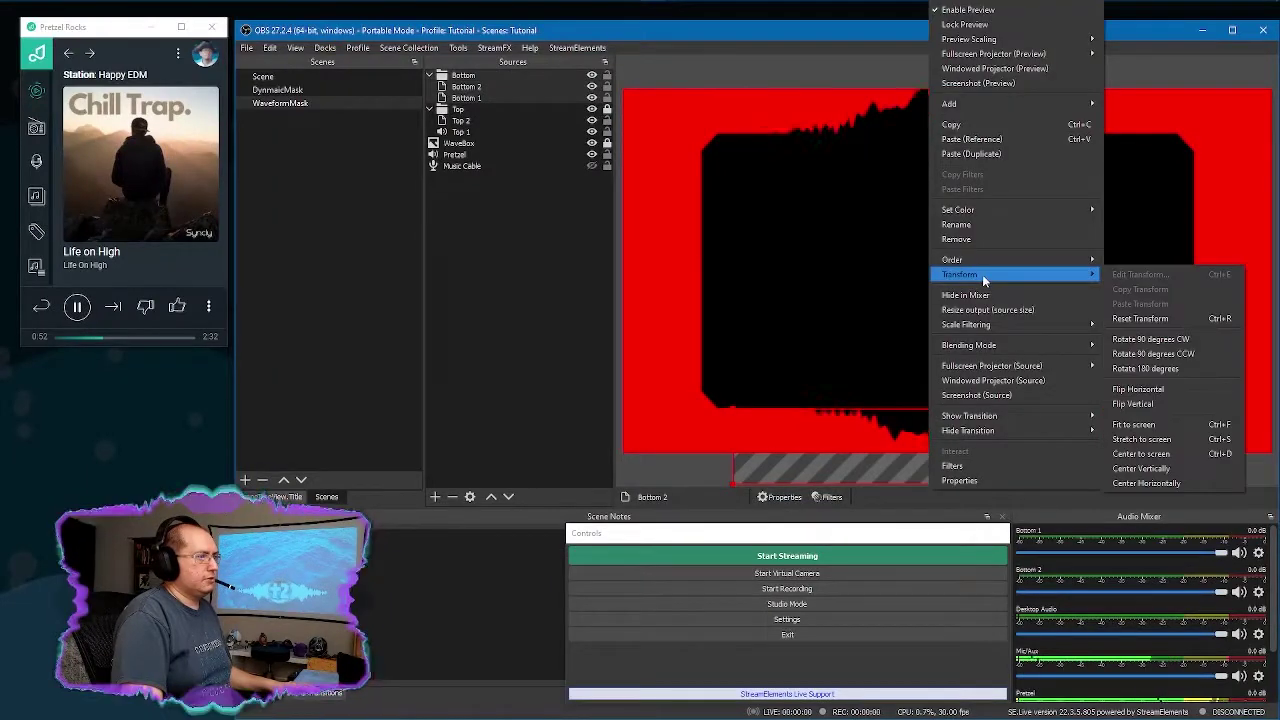
pyautogui.click(1138, 484)
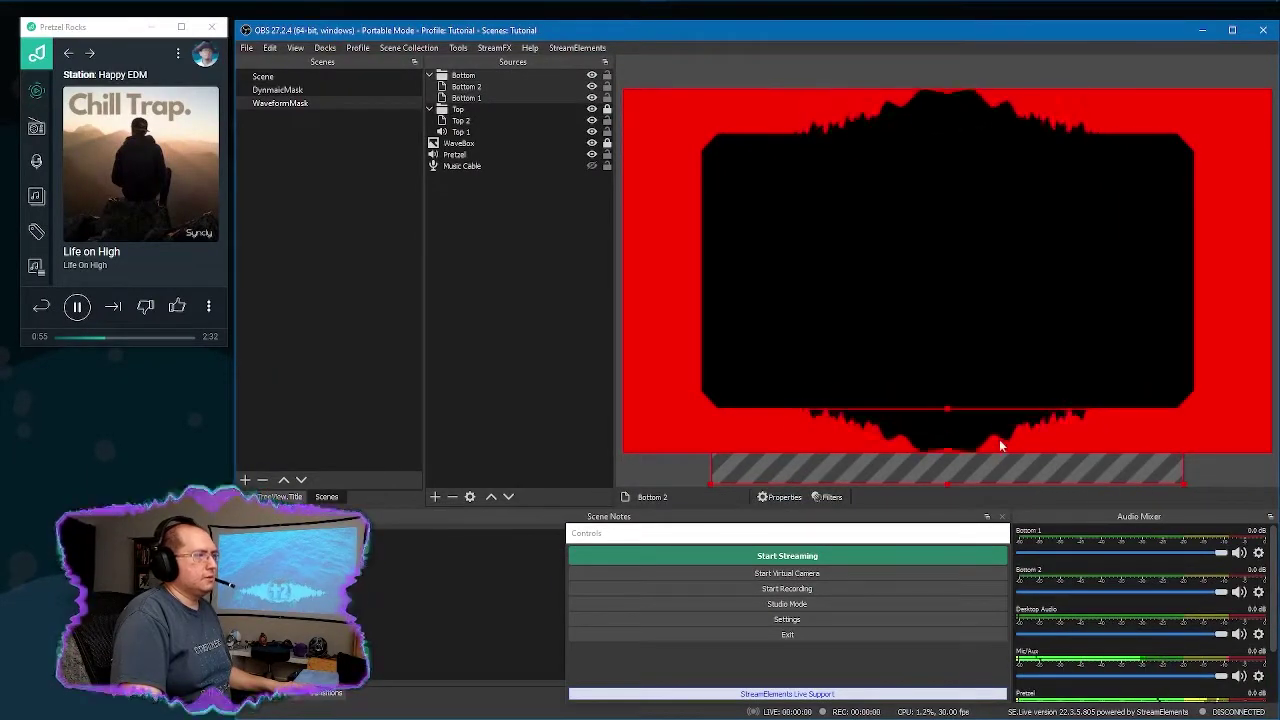
pyautogui.click(607, 78)
pyautogui.click(62, 338)
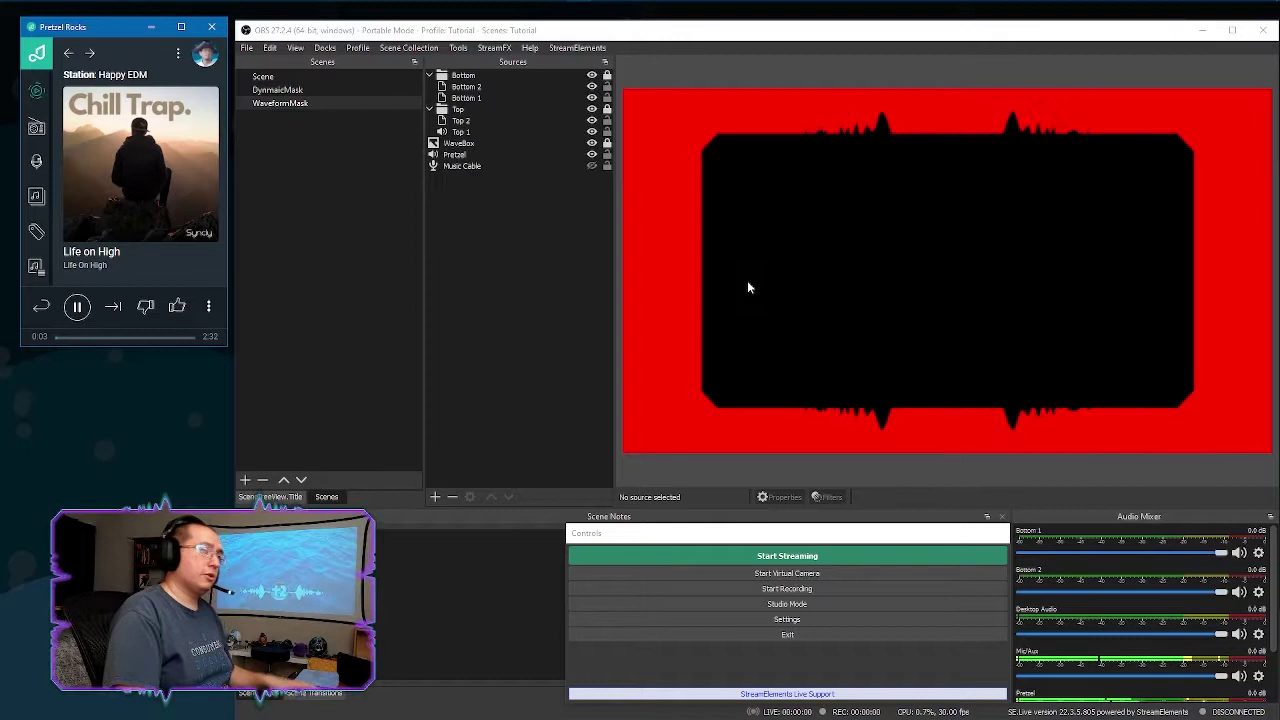
# Step: Create a Waveform Visualizer named Right 1, driven by Pretzel audio, width 370
pyautogui.rightClick(513, 250)
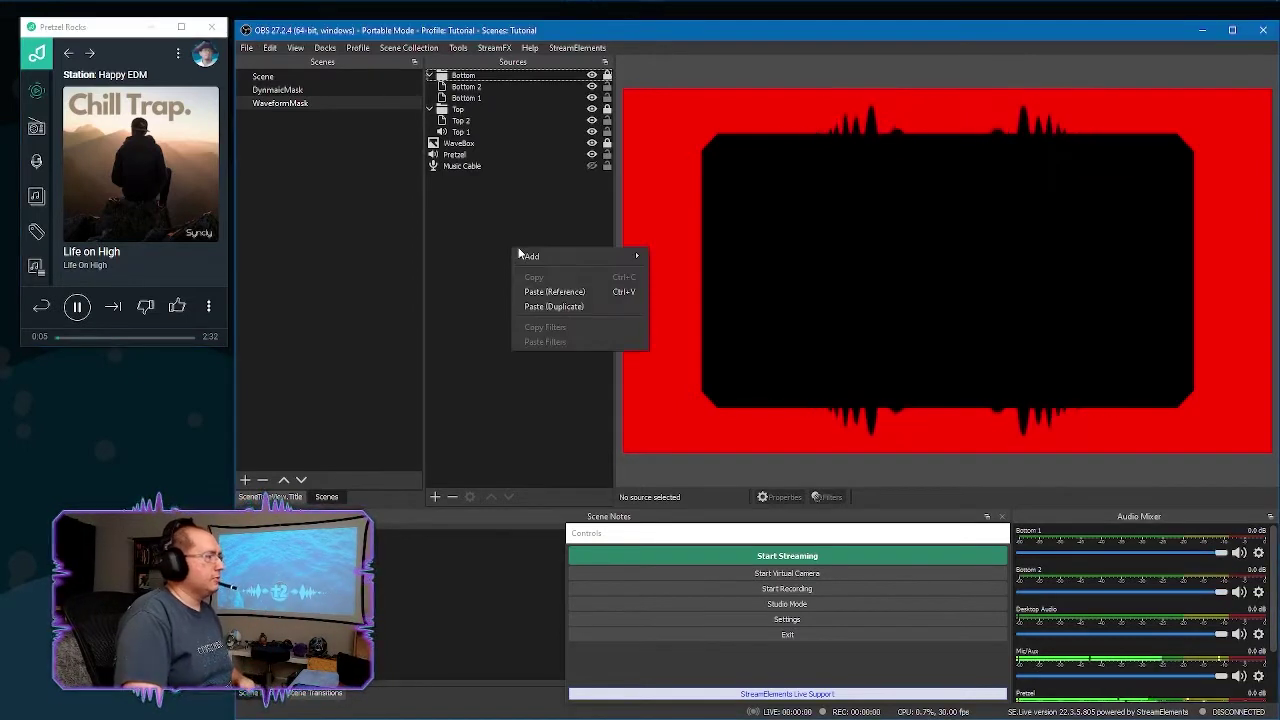
pyautogui.moveTo(544, 258)
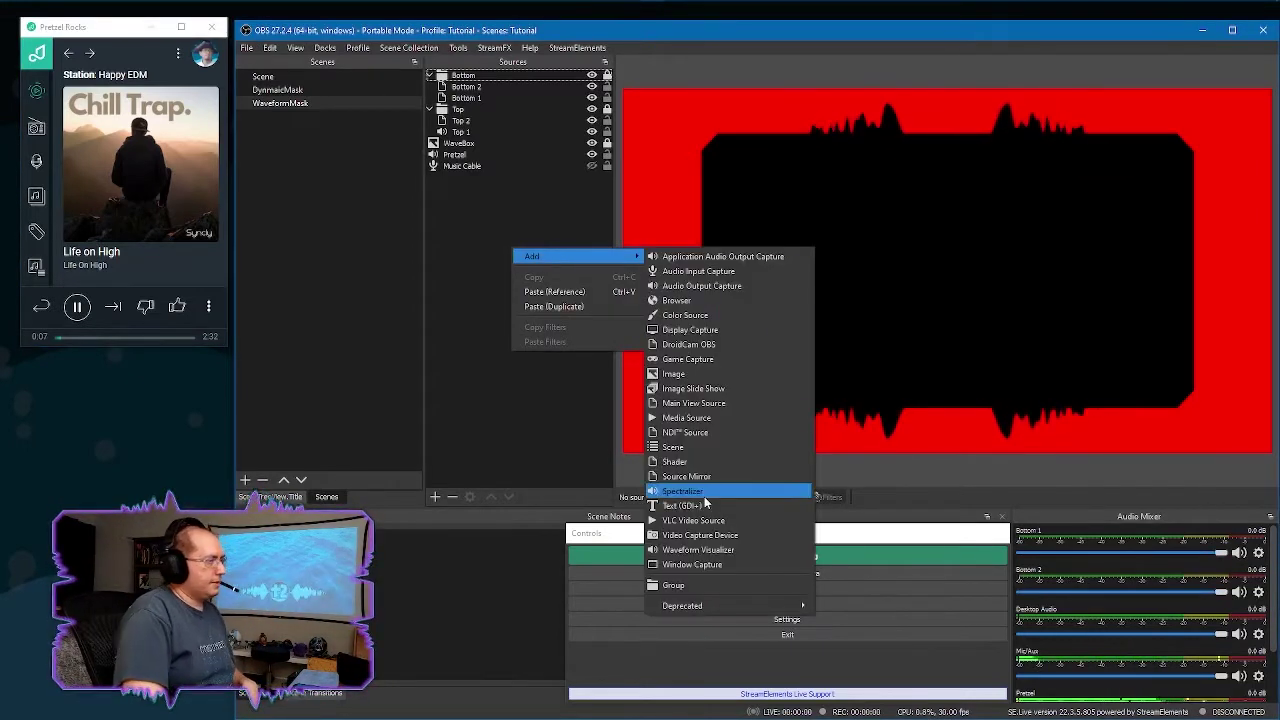
pyautogui.click(700, 550)
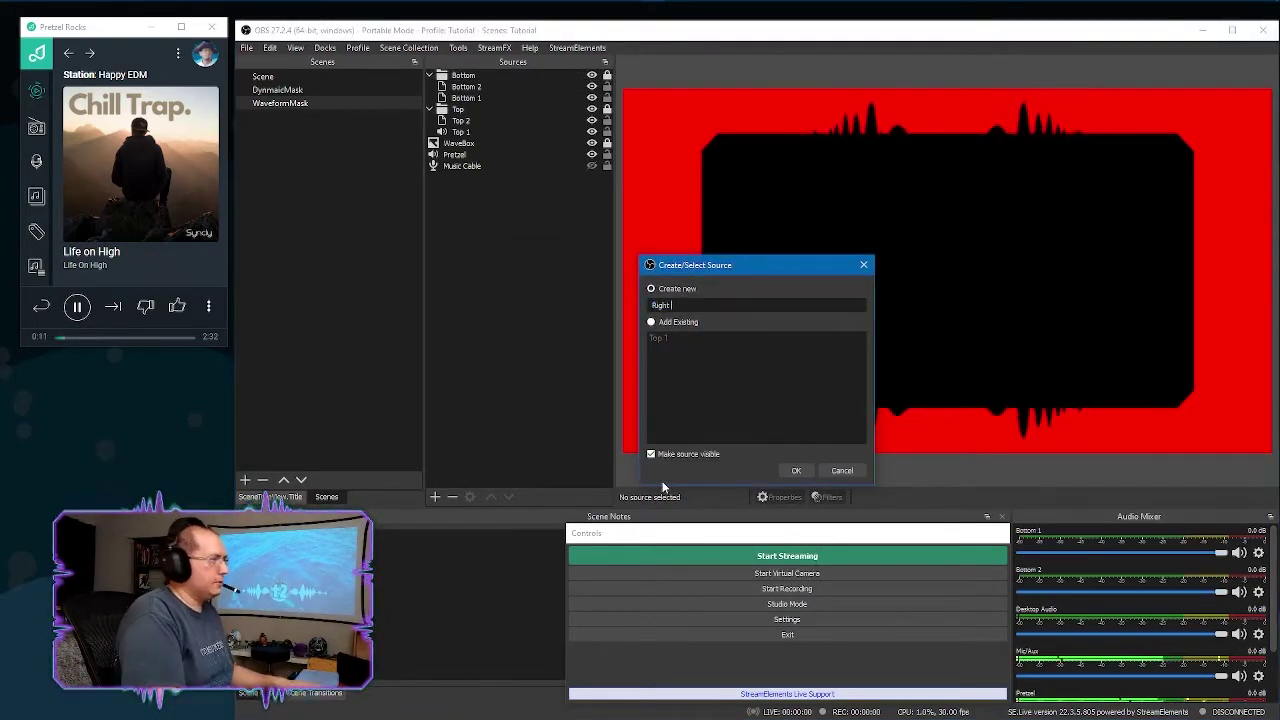
pyautogui.press('Return')
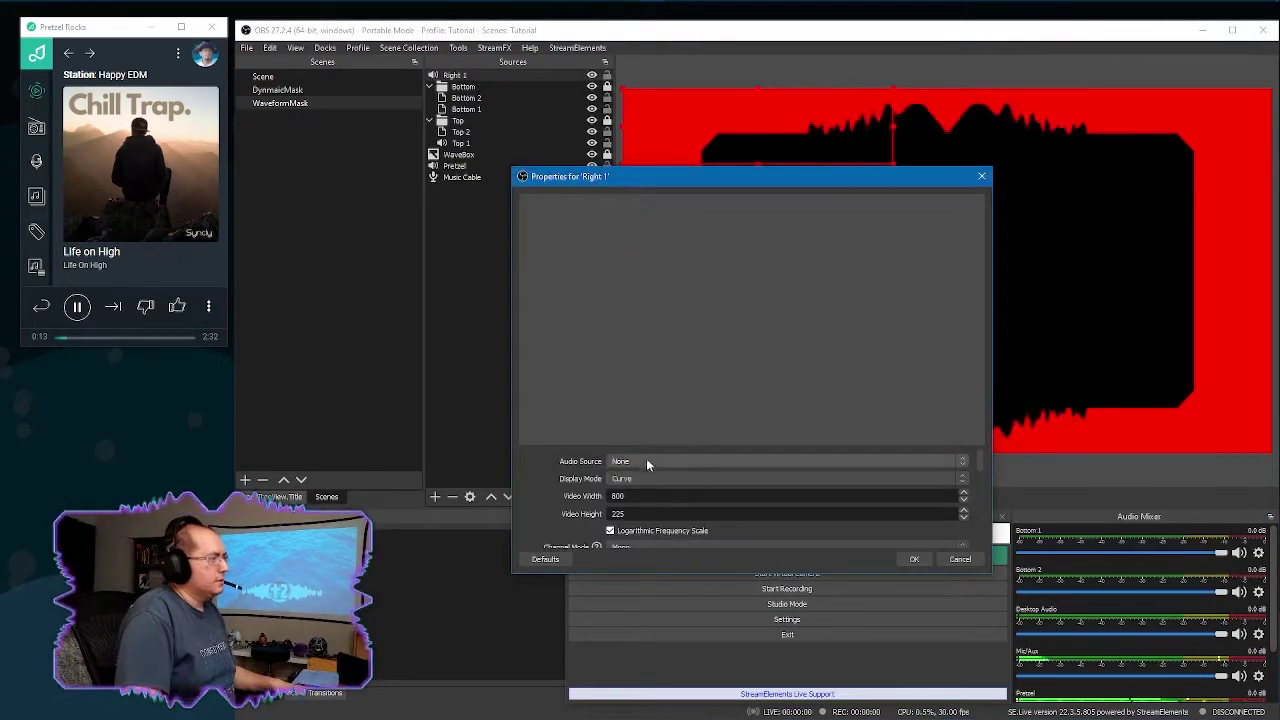
pyautogui.click(646, 460)
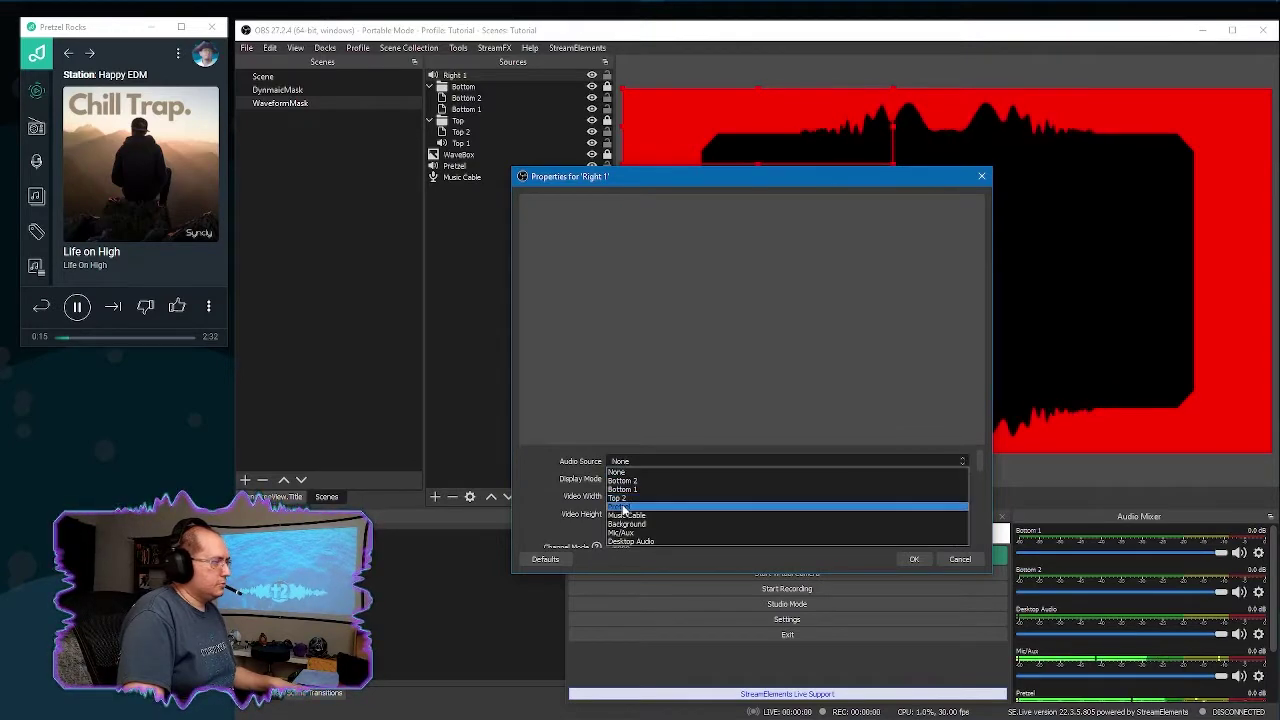
pyautogui.click(625, 506)
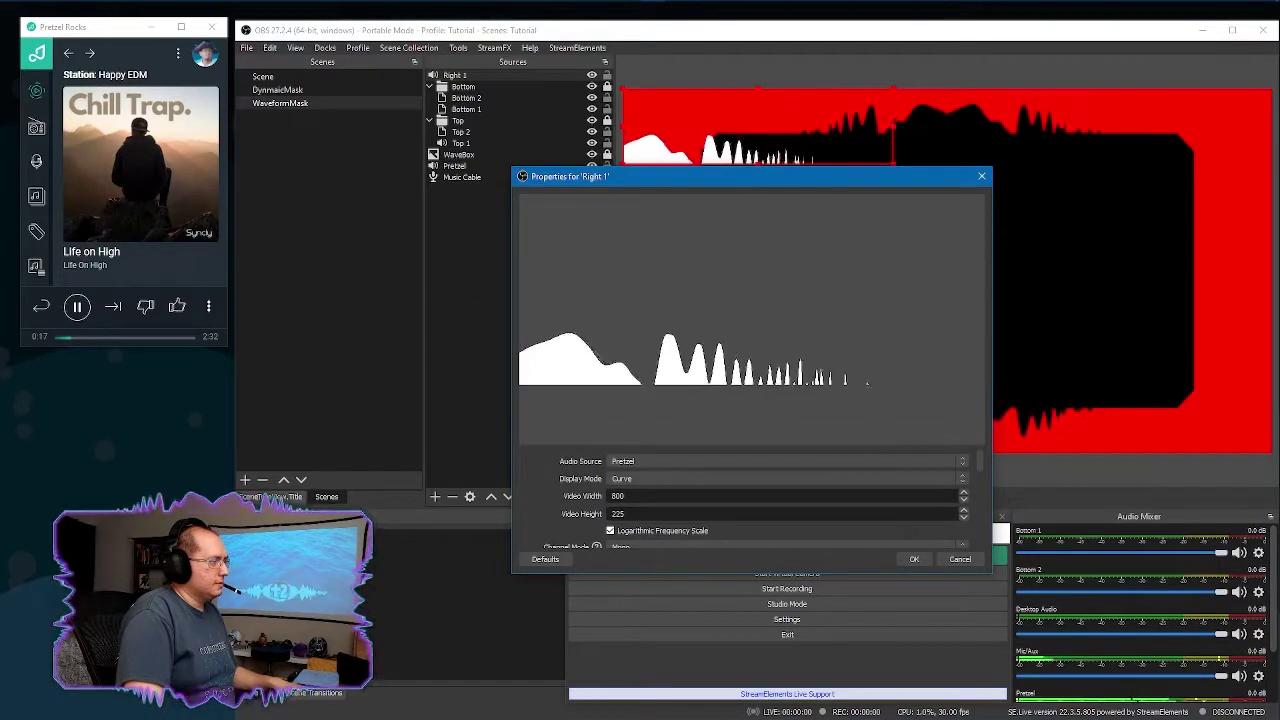
pyautogui.write('370')
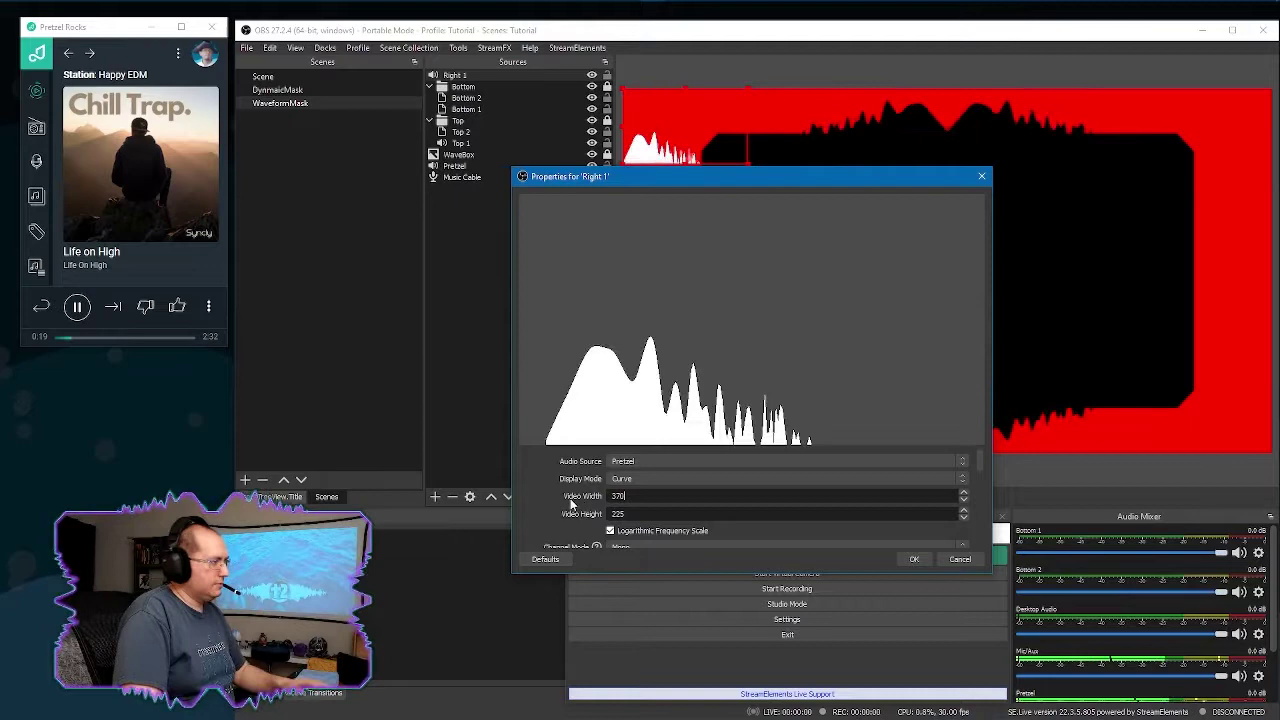
pyautogui.scroll(-5, 538, 495)
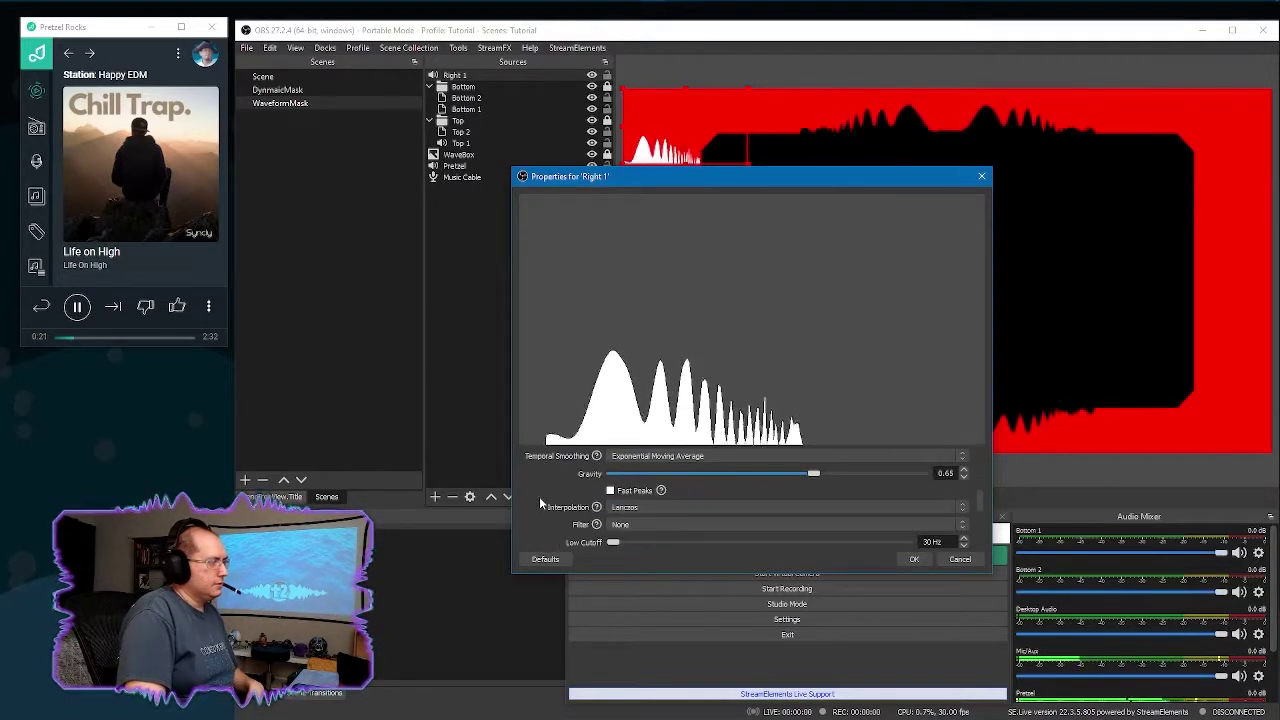
# Step: Give Right 1 Gaussian filtering with radius 3 and a red base colour
pyautogui.click(637, 486)
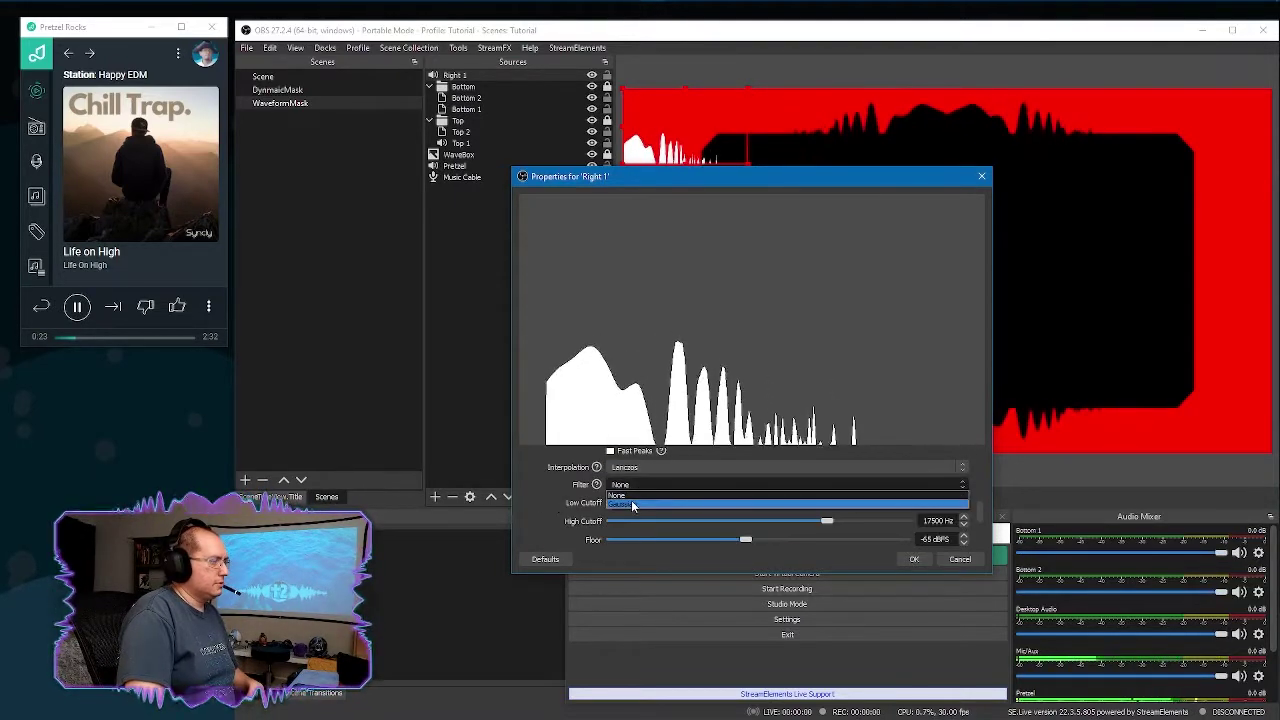
pyautogui.click(926, 510)
pyautogui.write('3')
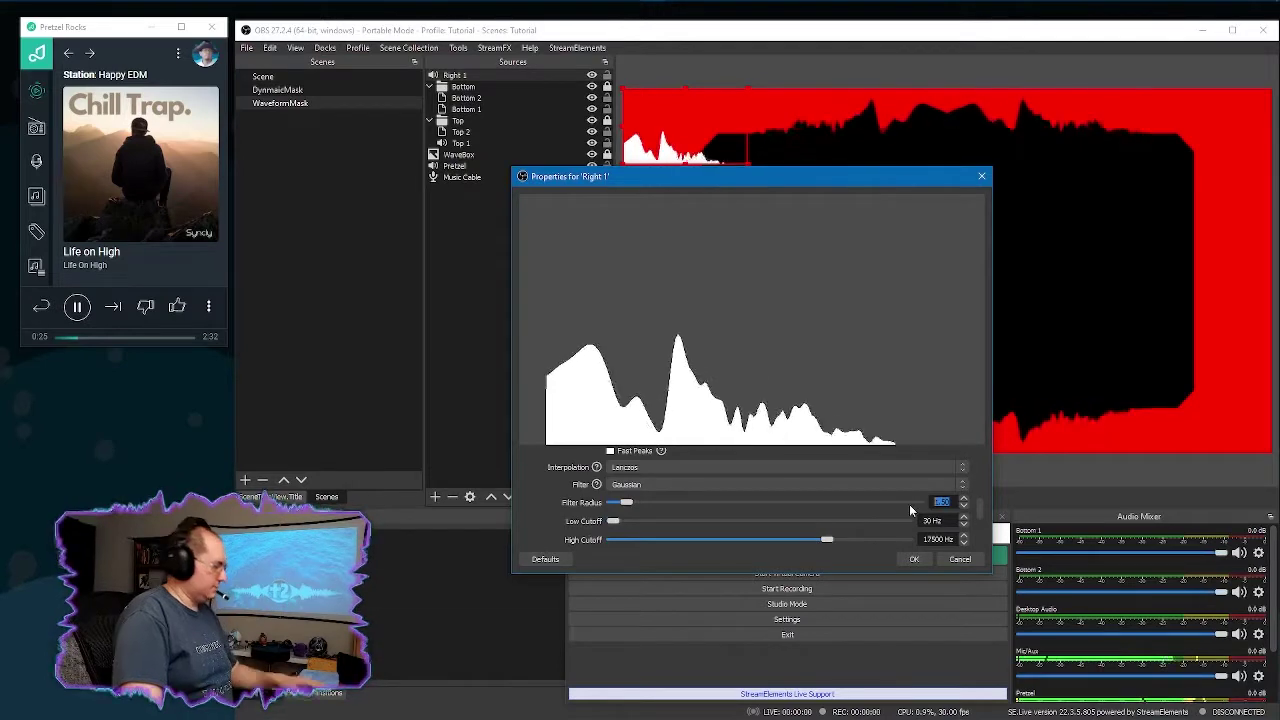
pyautogui.scroll(-2, 540, 505)
pyautogui.scroll(-2, 548, 508)
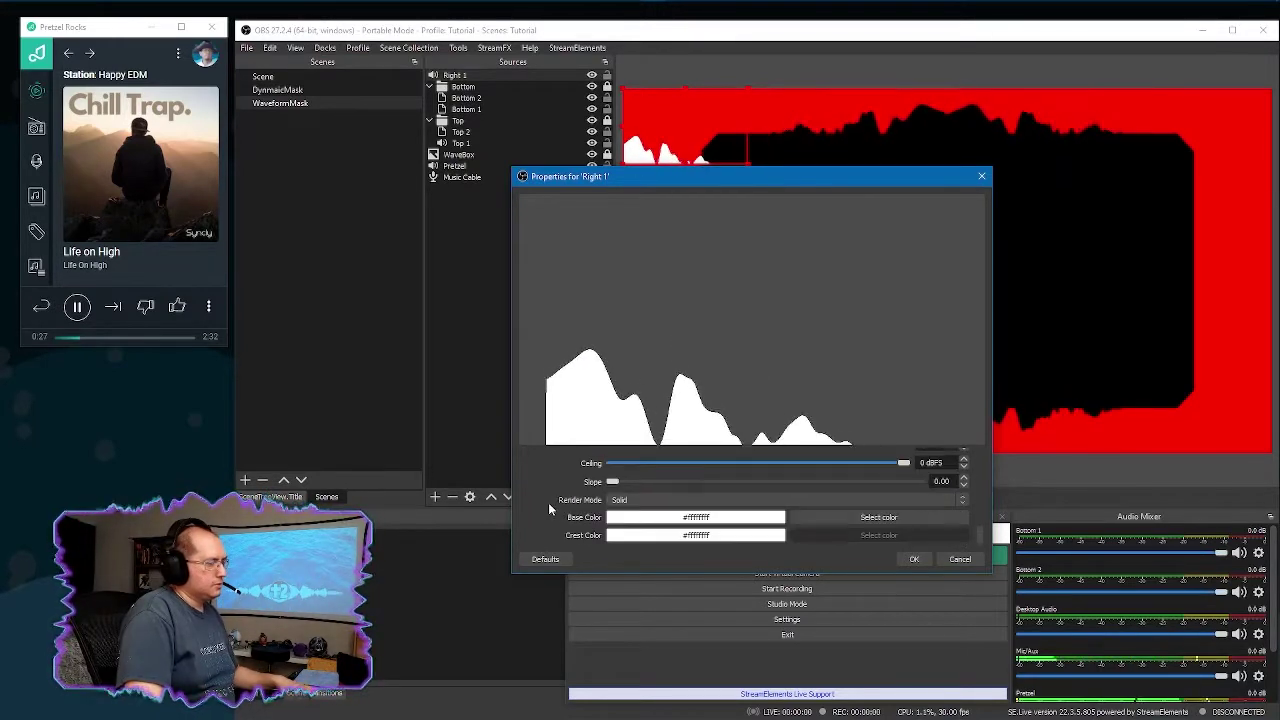
pyautogui.click(826, 520)
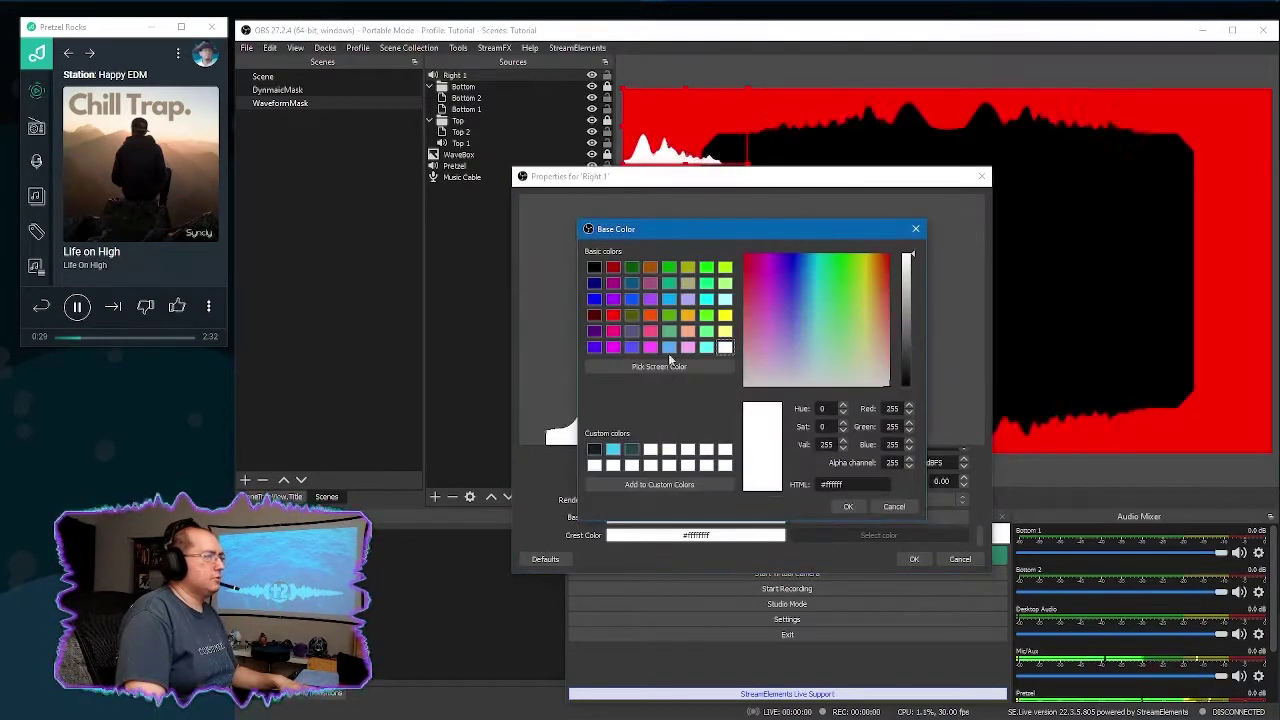
pyautogui.click(613, 316)
pyautogui.click(849, 507)
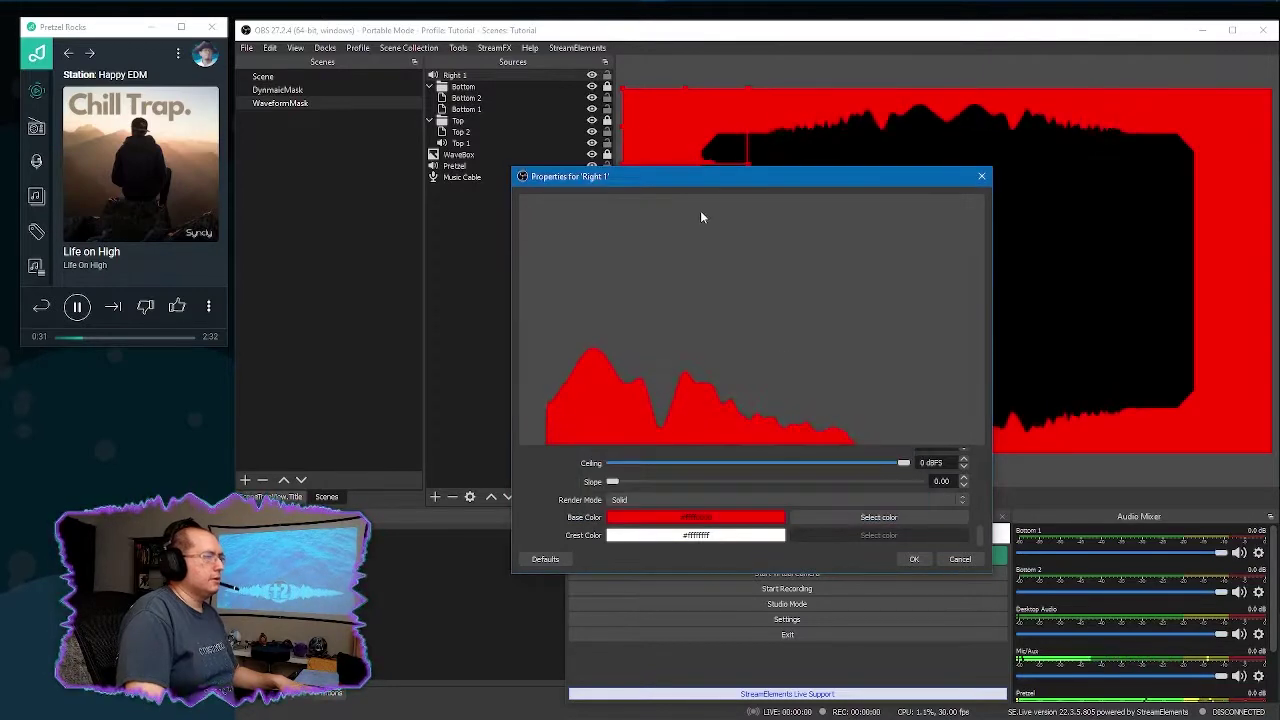
pyautogui.click(913, 559)
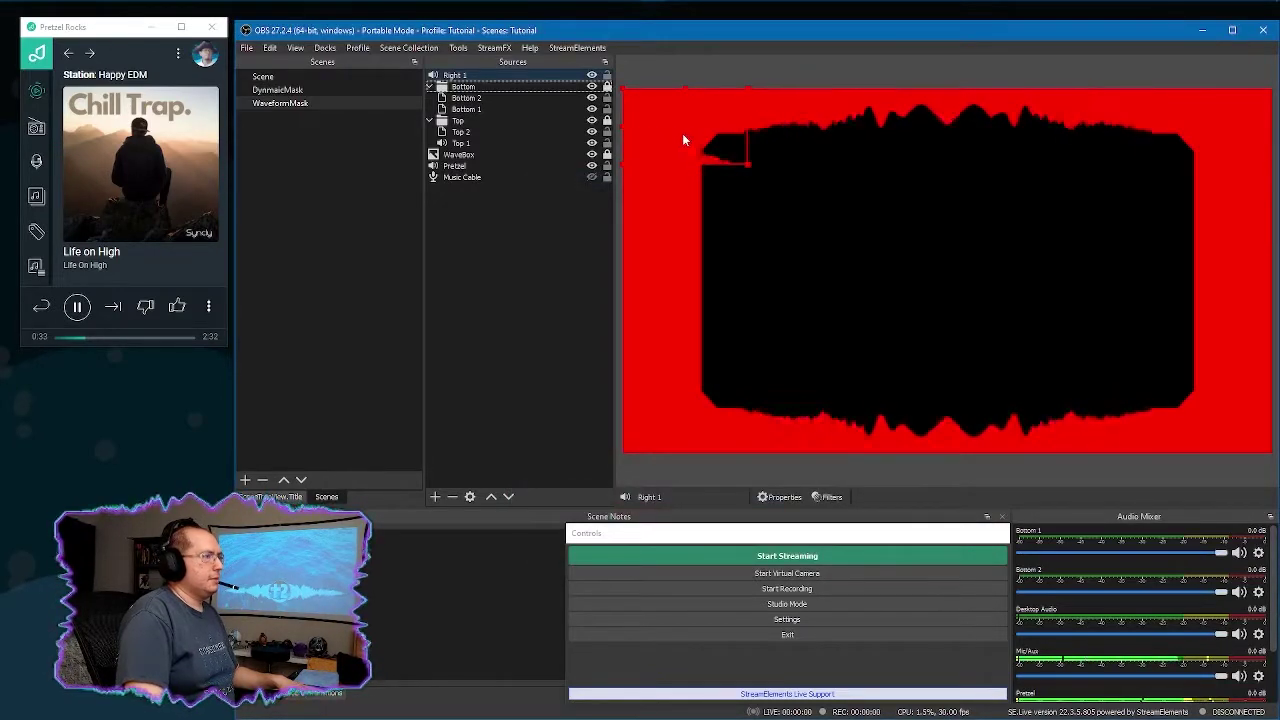
# Step: Rotate Right 1 by 90 degrees and place it along the mask's upper right edge
pyautogui.moveTo(684, 140); pyautogui.dragTo(980, 225)
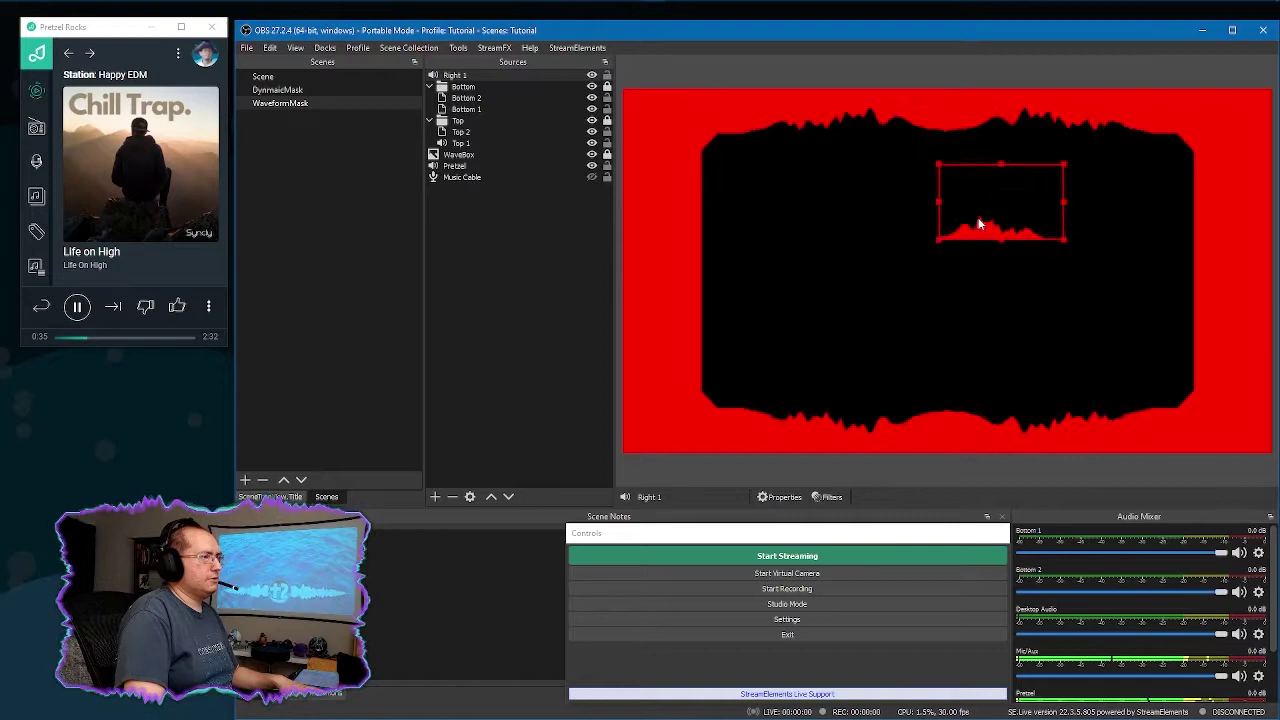
pyautogui.rightClick(980, 225)
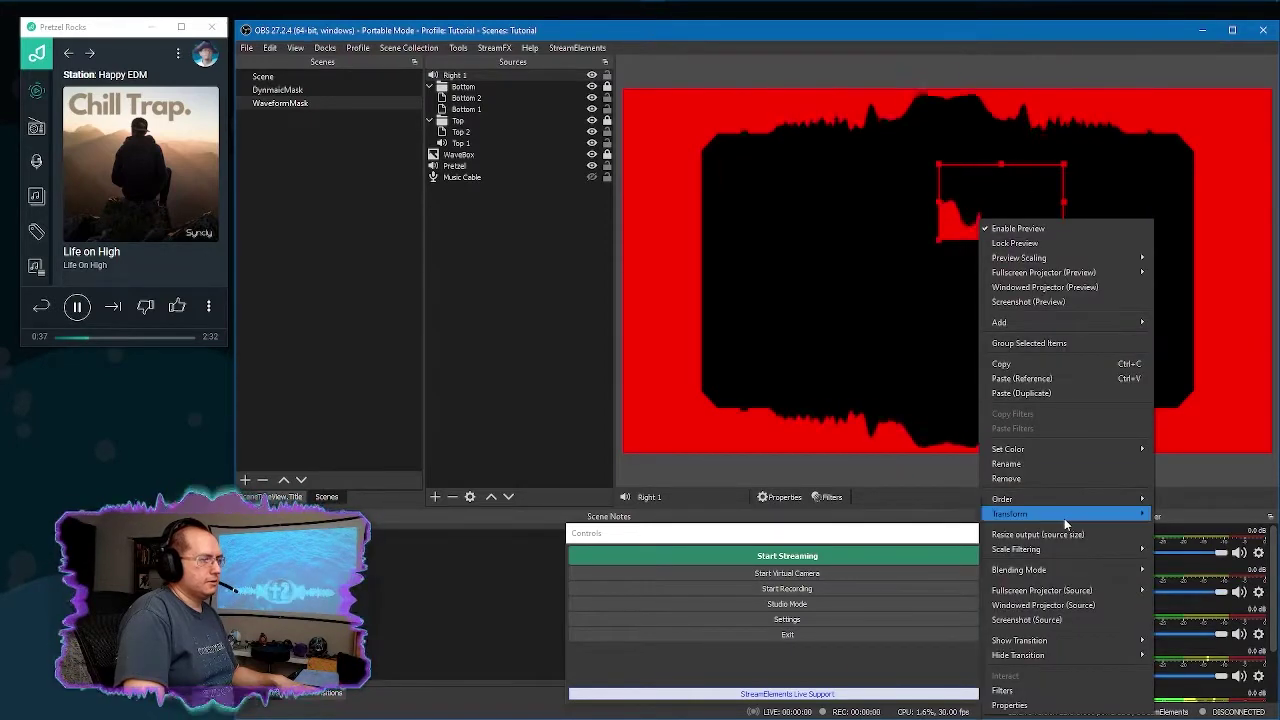
pyautogui.moveTo(1064, 518)
pyautogui.click(903, 554)
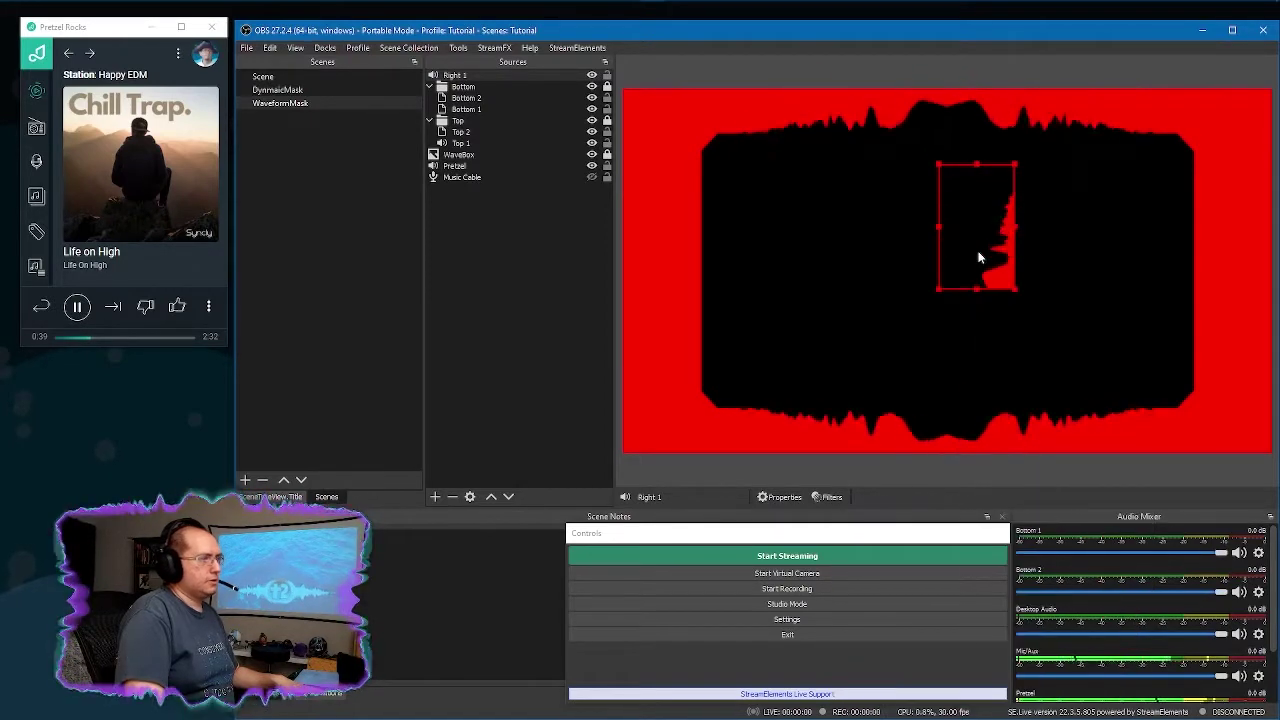
pyautogui.moveTo(980, 258); pyautogui.dragTo(1161, 235)
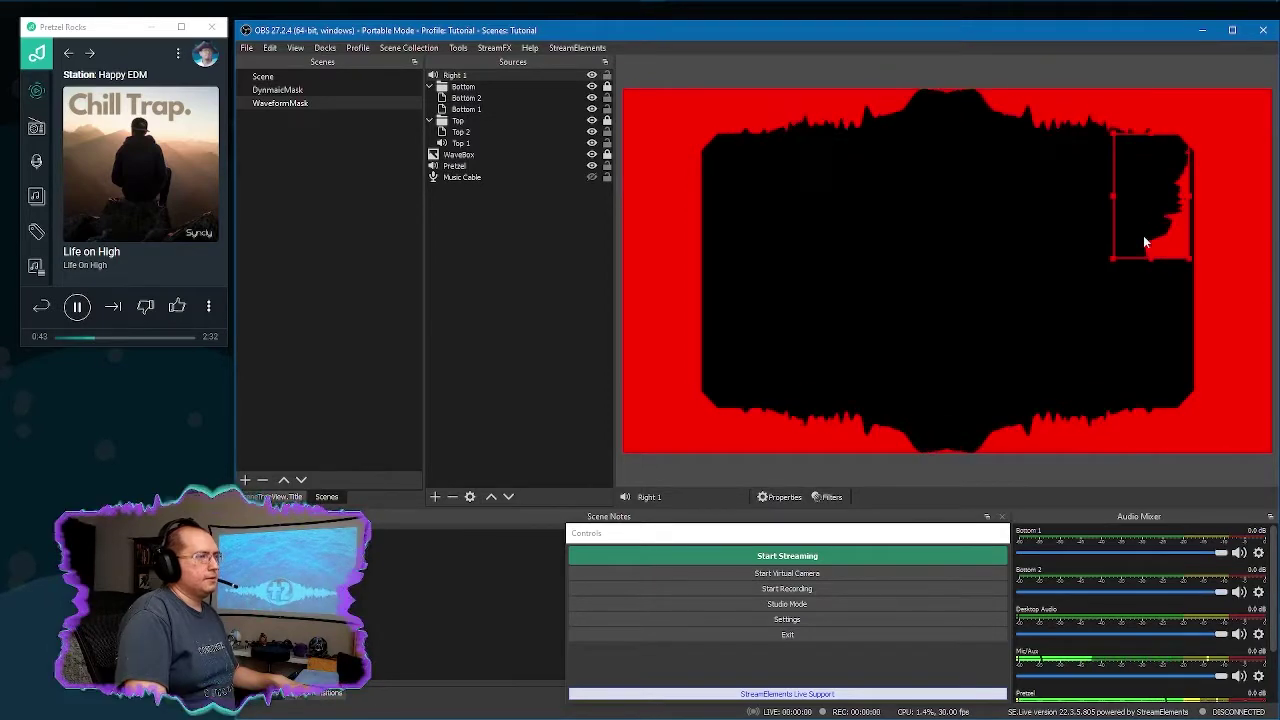
# Step: Add a Source Mirror named Right 2 set to mirror the Right 1 waveform
pyautogui.rightClick(487, 212)
pyautogui.moveTo(517, 216)
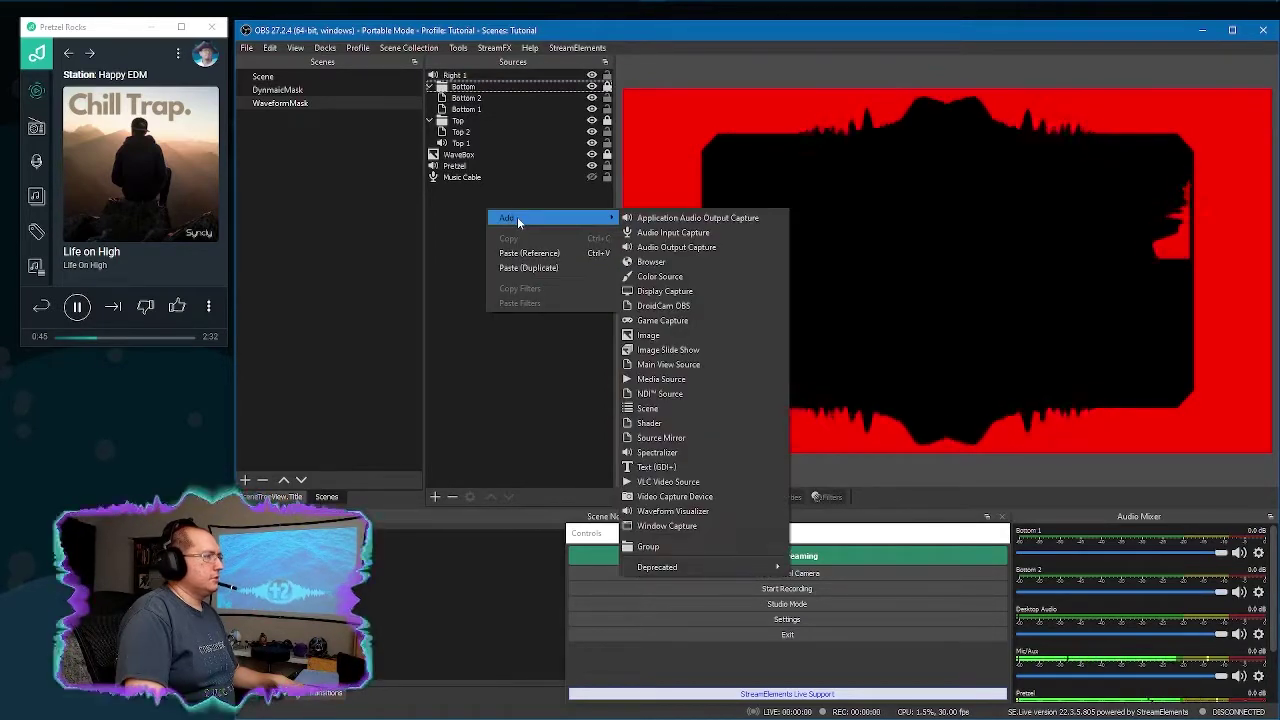
pyautogui.click(661, 437)
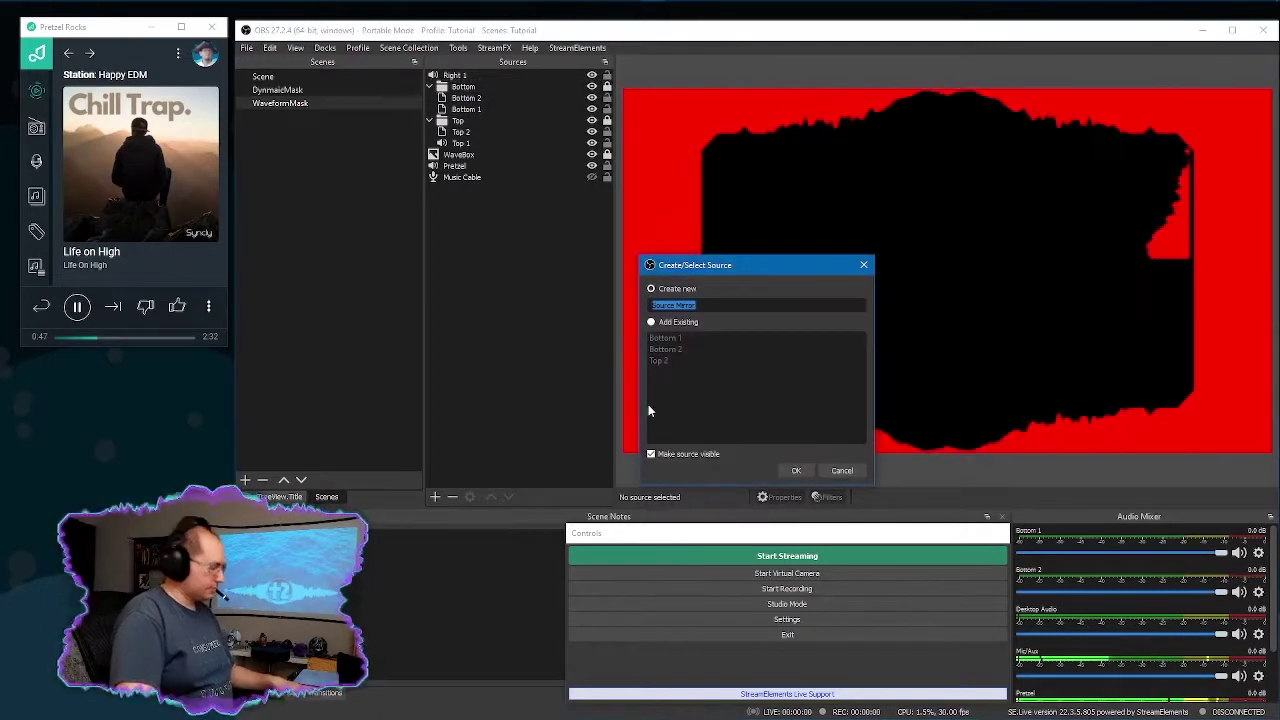
pyautogui.write('Right 2')
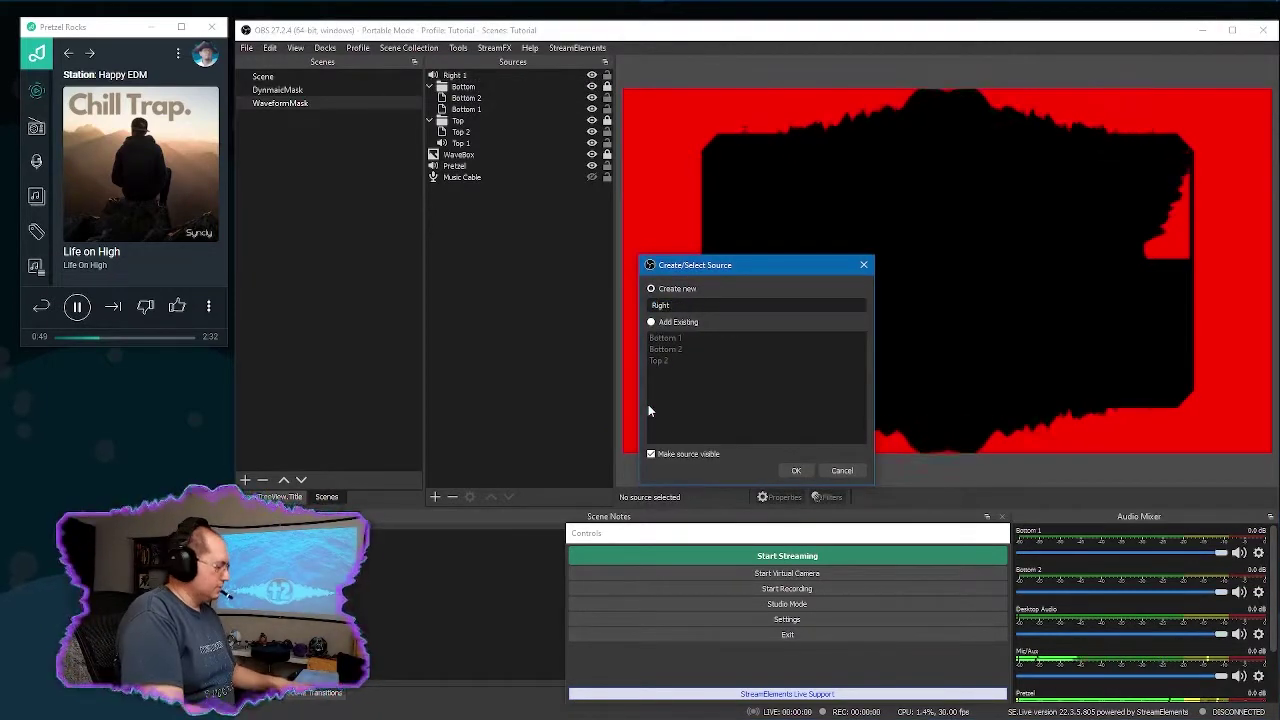
pyautogui.press('Return')
pyautogui.click(638, 479)
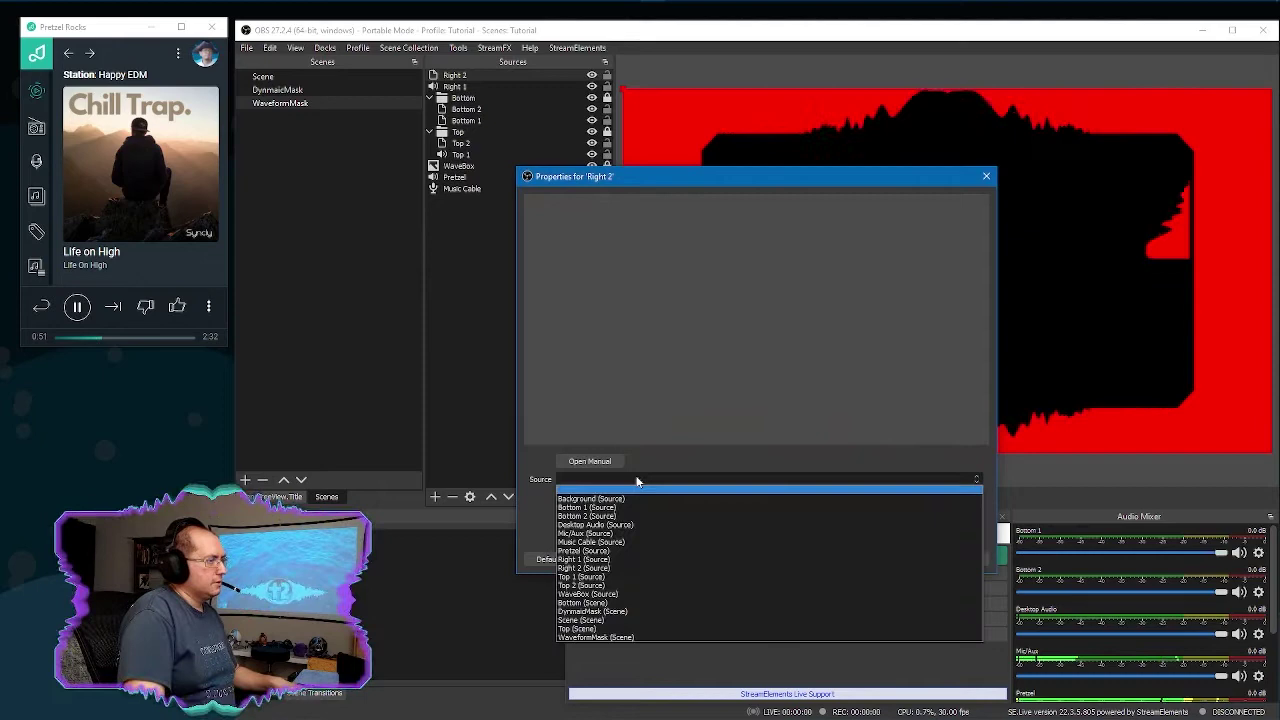
pyautogui.click(612, 559)
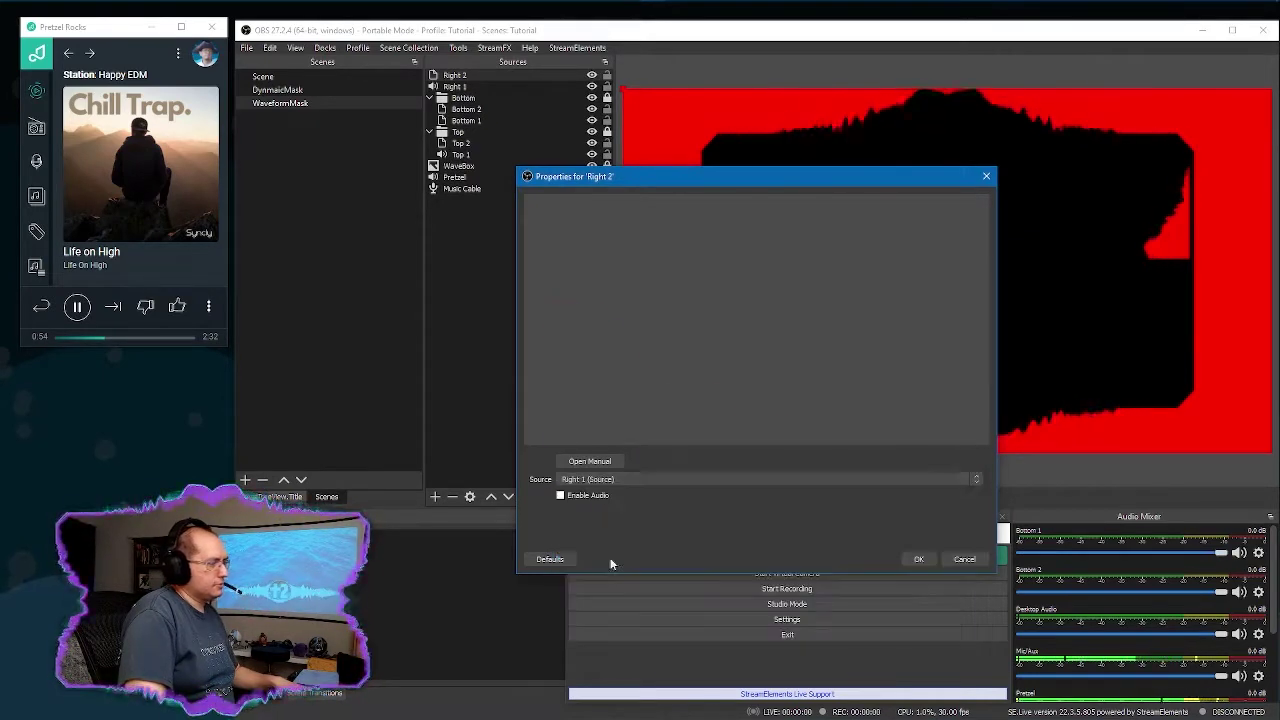
pyautogui.click(919, 558)
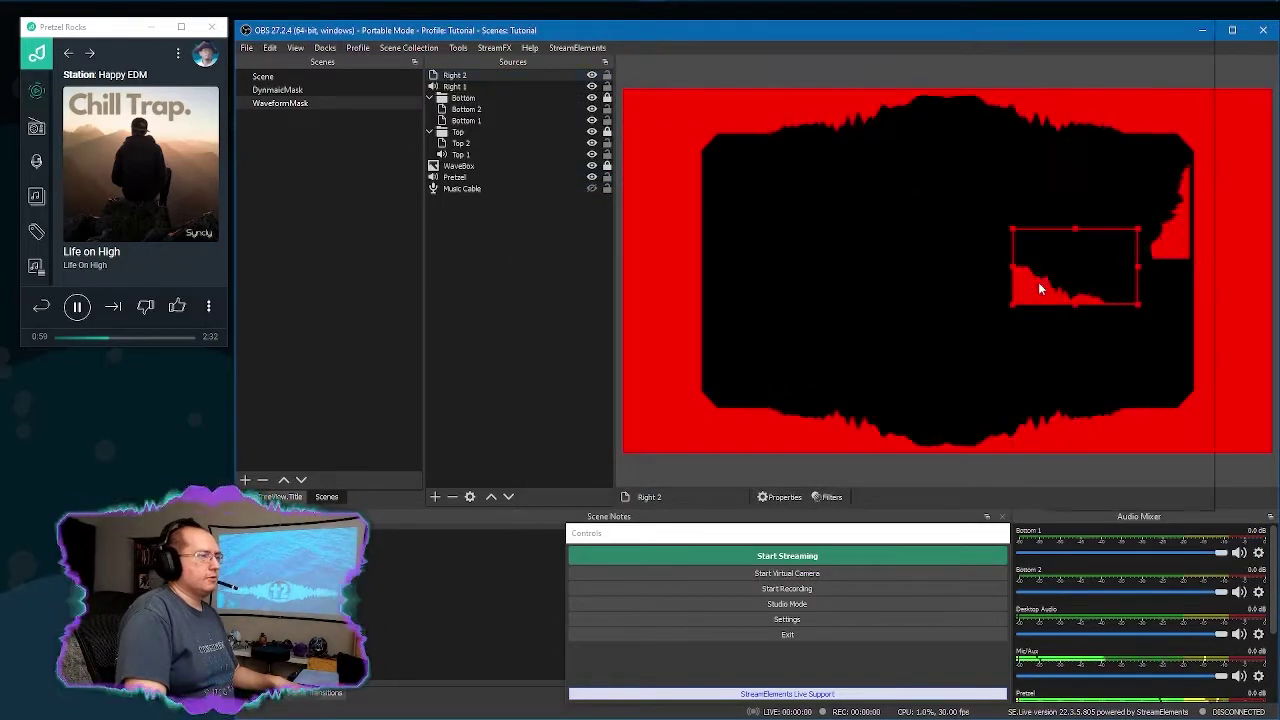
# Step: Rotate Right 2 90 degrees counter-clockwise and move it toward the right edge
pyautogui.rightClick(1040, 285)
pyautogui.moveTo(1055, 295)
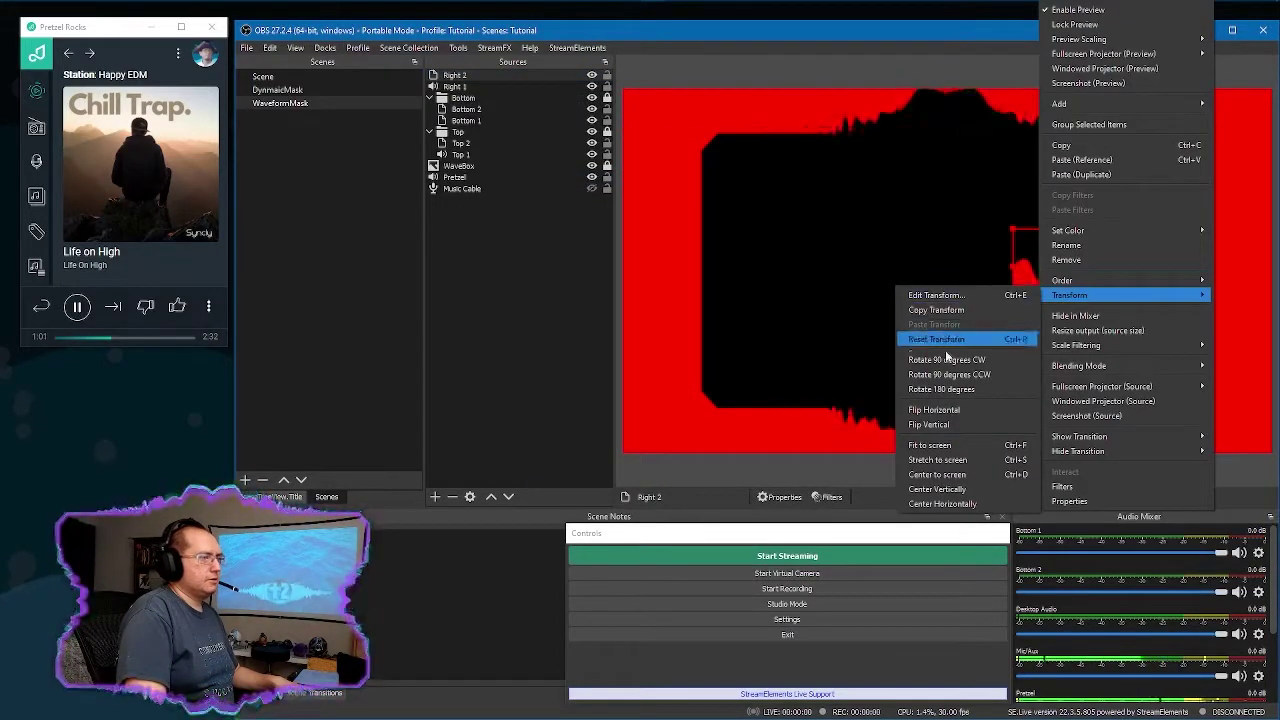
pyautogui.click(951, 377)
pyautogui.moveTo(1071, 314); pyautogui.dragTo(1137, 343)
# Step: Flip Right 2 horizontally and nudge it into line along the right edge
pyautogui.rightClick(1137, 343)
pyautogui.moveTo(1153, 295)
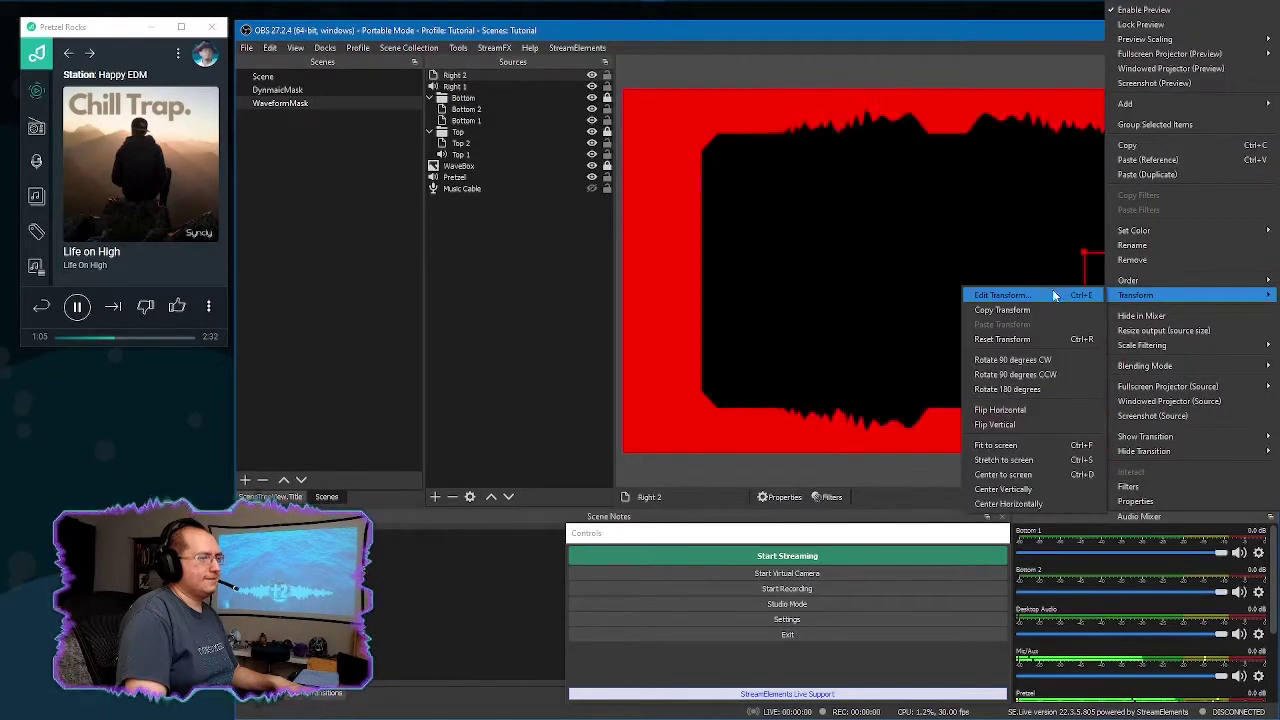
pyautogui.click(1006, 411)
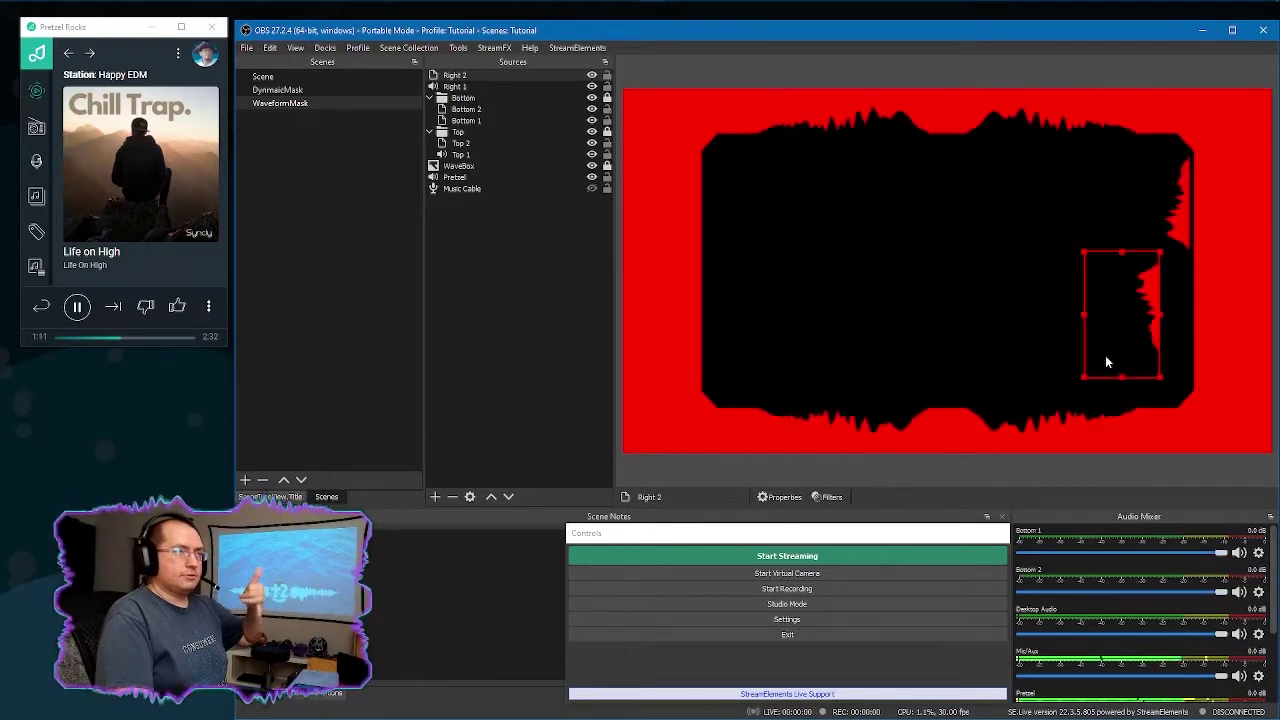
pyautogui.press('Down')
pyautogui.press('Down')
pyautogui.press('Down')
pyautogui.press('Down')
pyautogui.press('Down')
pyautogui.press('Down')
pyautogui.press('Down')
pyautogui.moveTo(1138, 297); pyautogui.dragTo(1167, 301)
pyautogui.click(1212, 274)
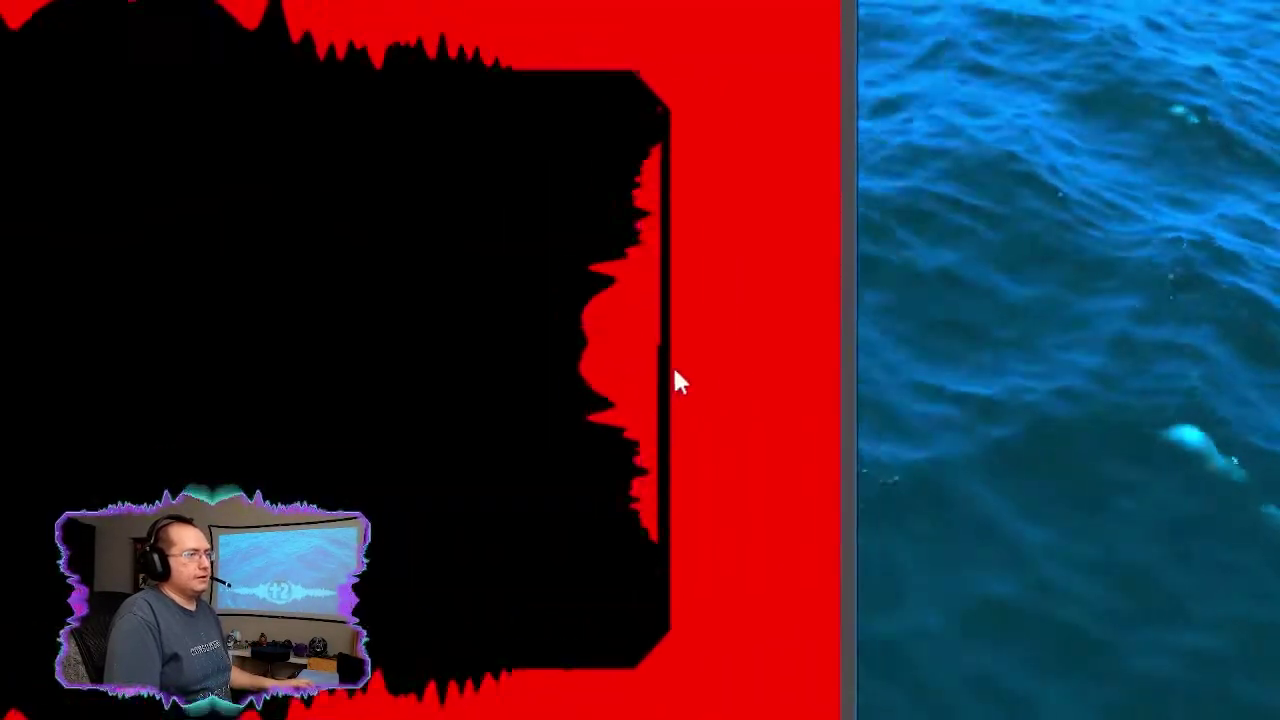
pyautogui.click(648, 377)
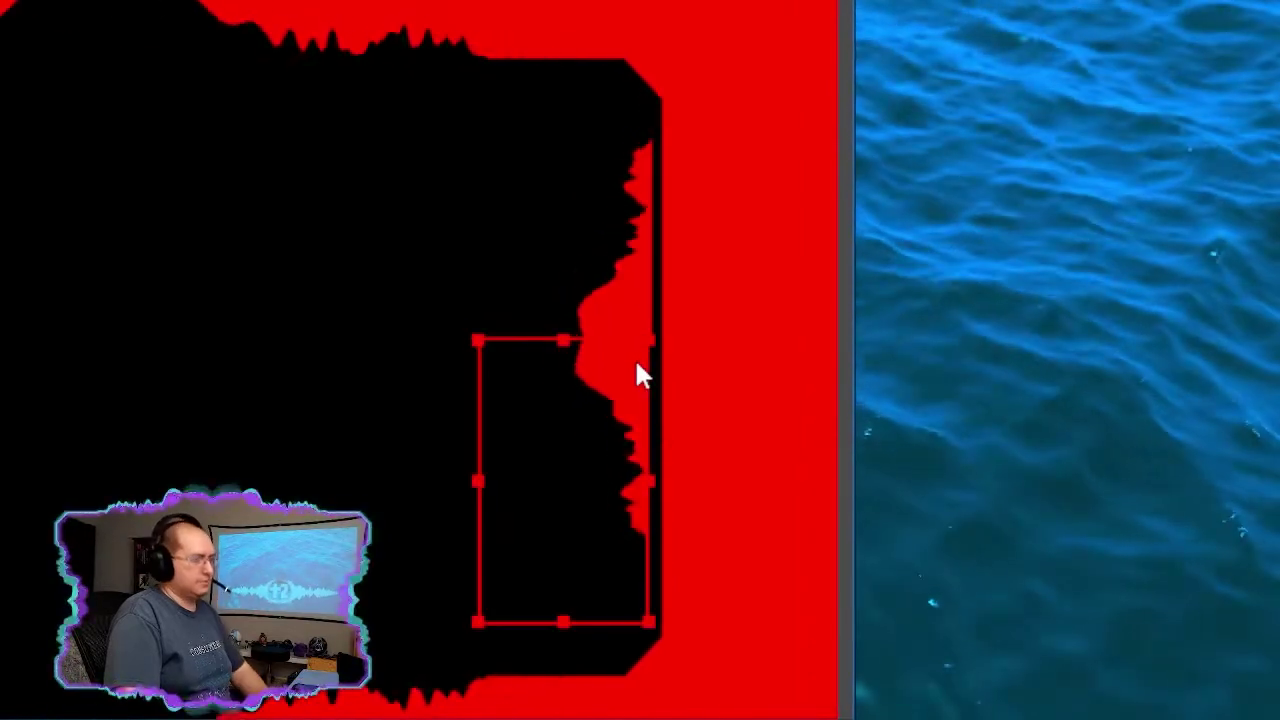
pyautogui.click(635, 358)
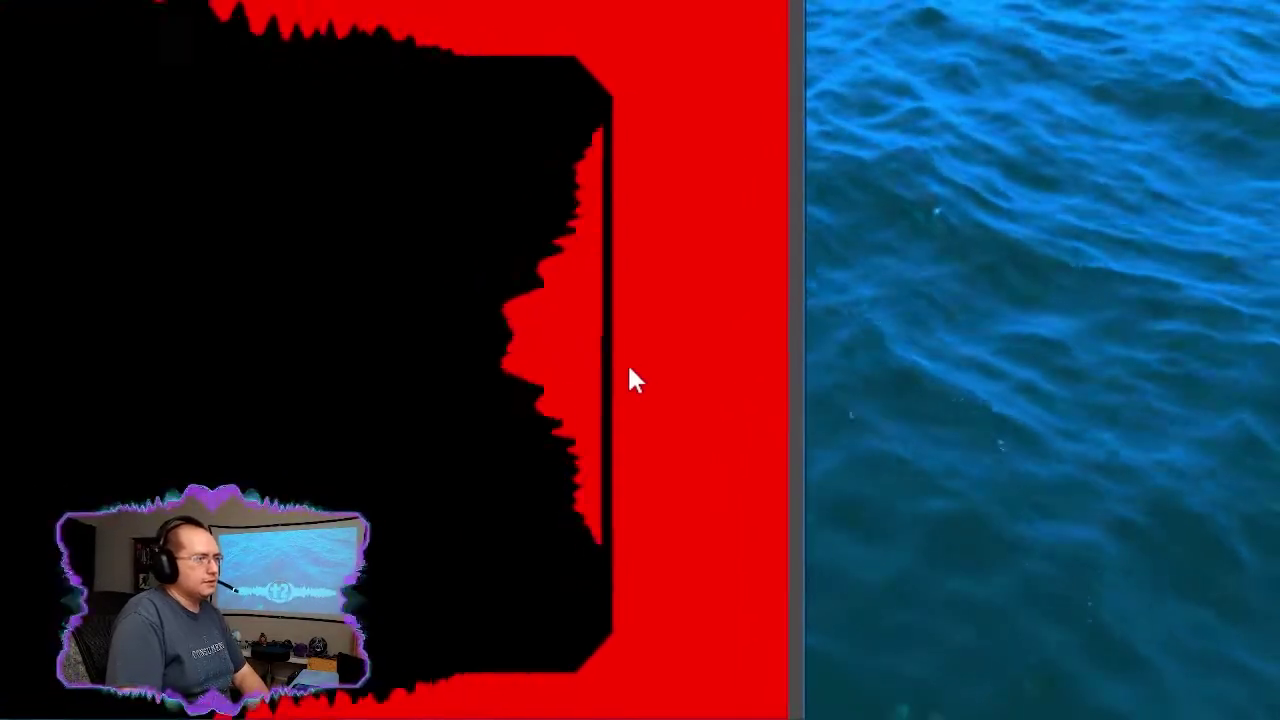
pyautogui.click(632, 380)
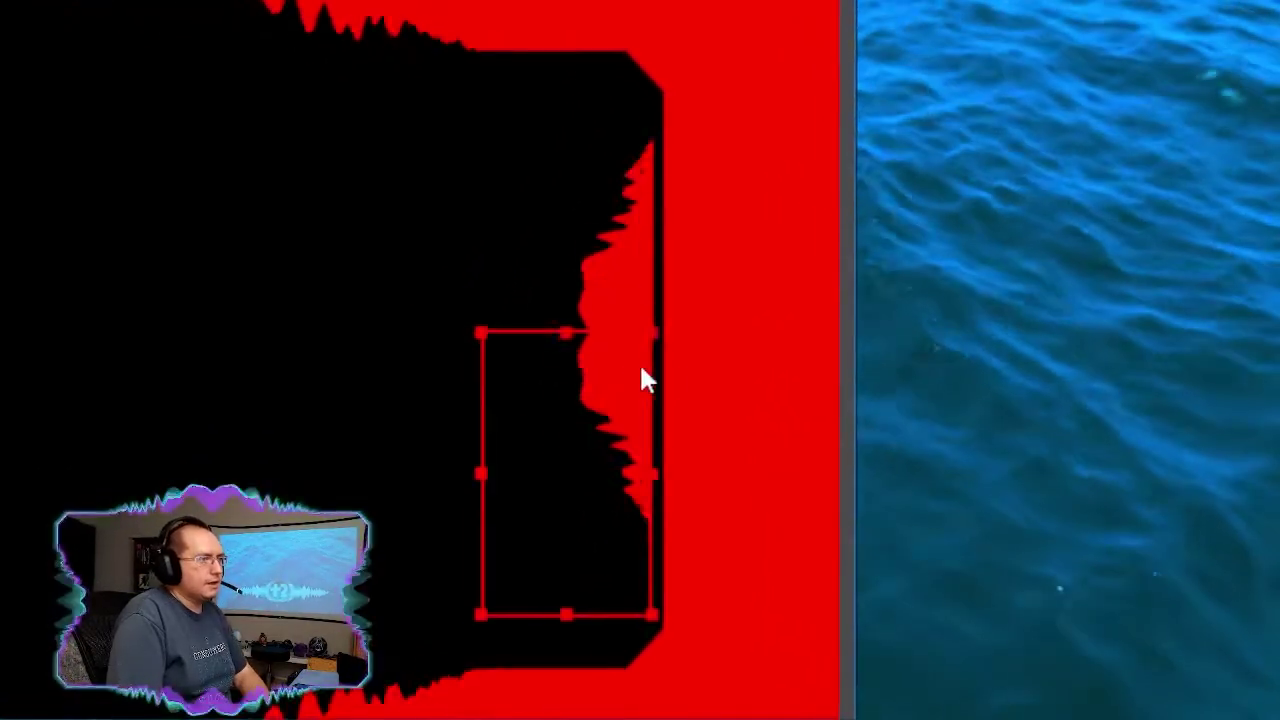
pyautogui.click(640, 374)
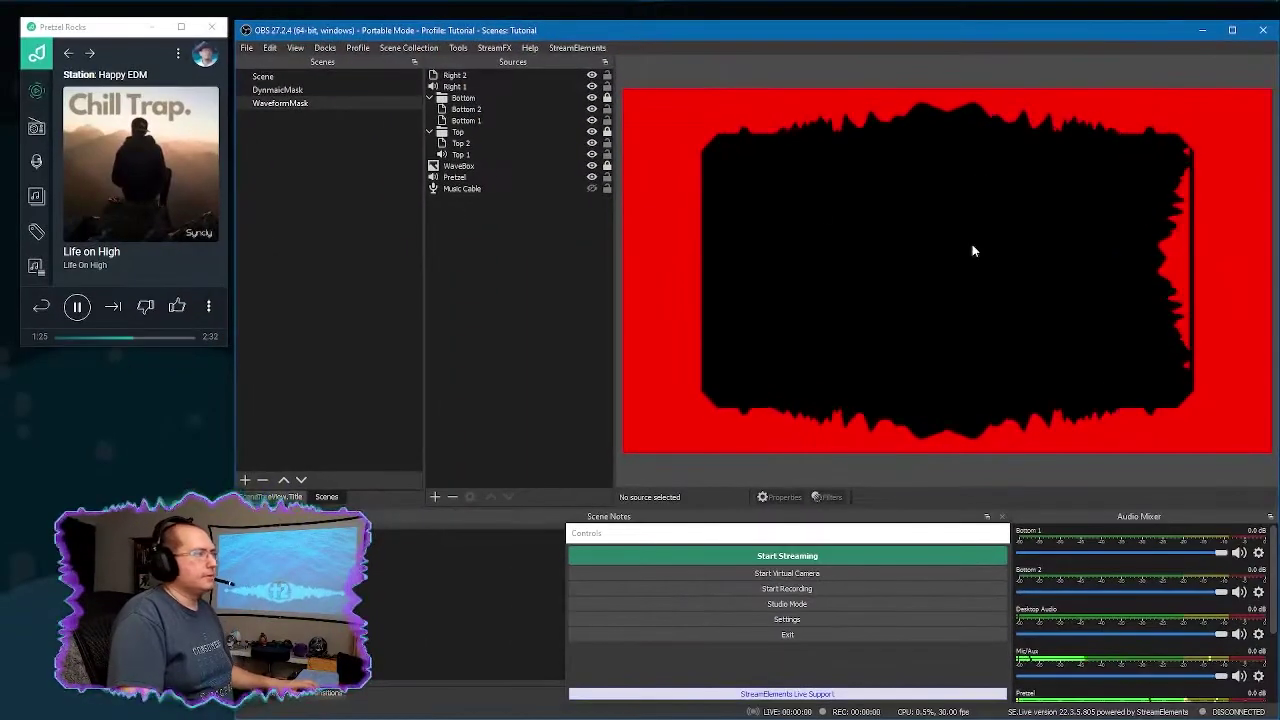
# Step: Group Right 1 and Right 2 into a group named Right
pyautogui.moveTo(440, 75); pyautogui.dragTo(441, 84)
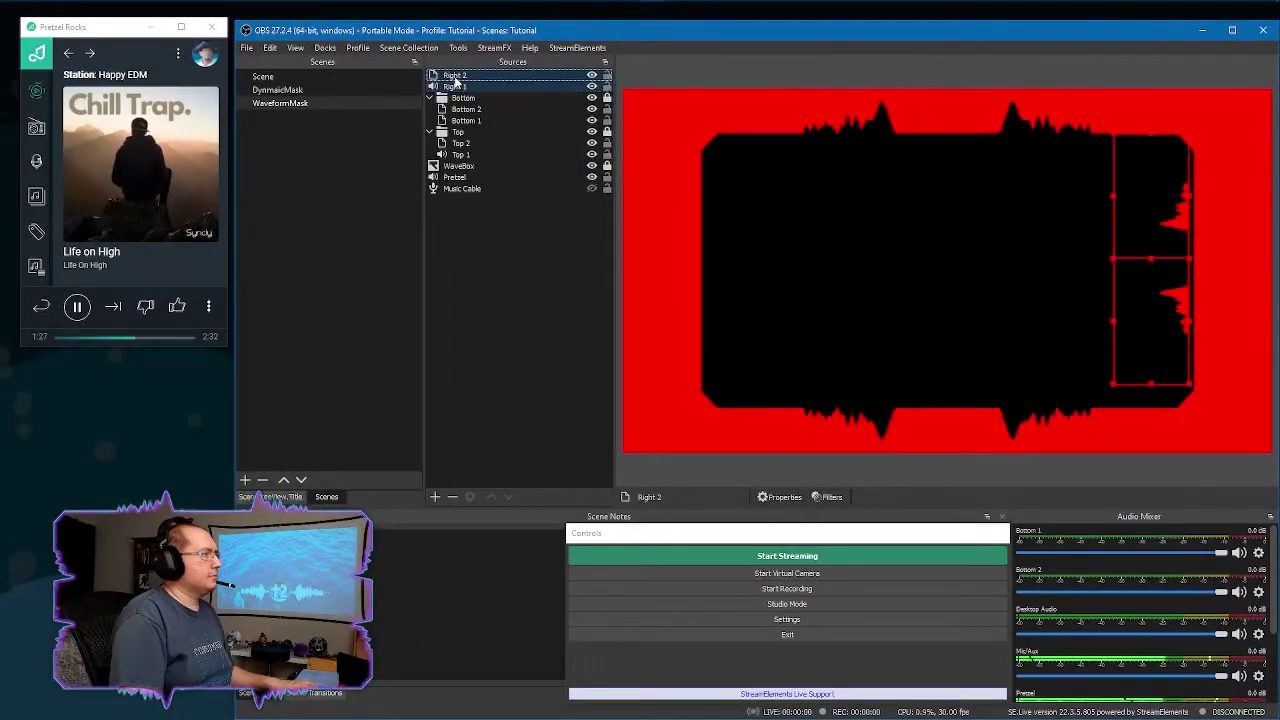
pyautogui.rightClick(455, 82)
pyautogui.click(489, 107)
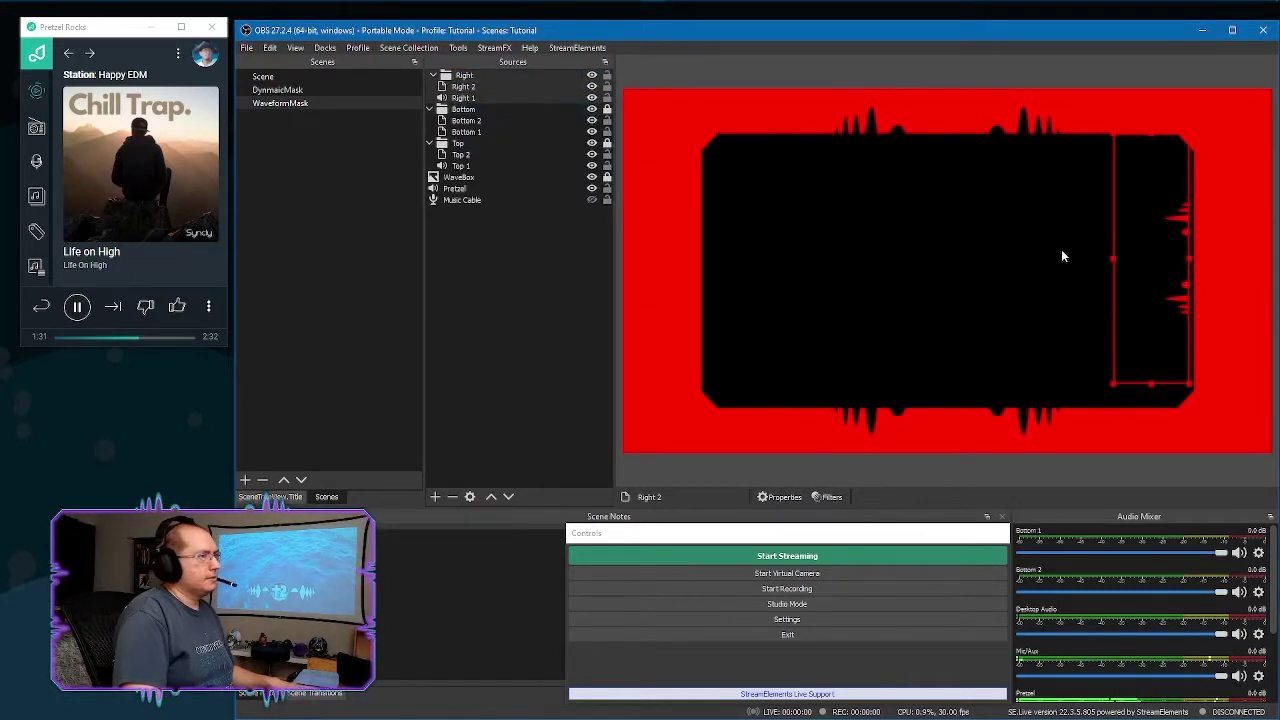
# Step: Nudge the right waveform slightly right and centre it vertically
pyautogui.press('Right')
pyautogui.press('Right')
pyautogui.press('Right')
pyautogui.press('Right')
pyautogui.press('Right')
pyautogui.press('Right')
pyautogui.press('Right')
pyautogui.press('Right')
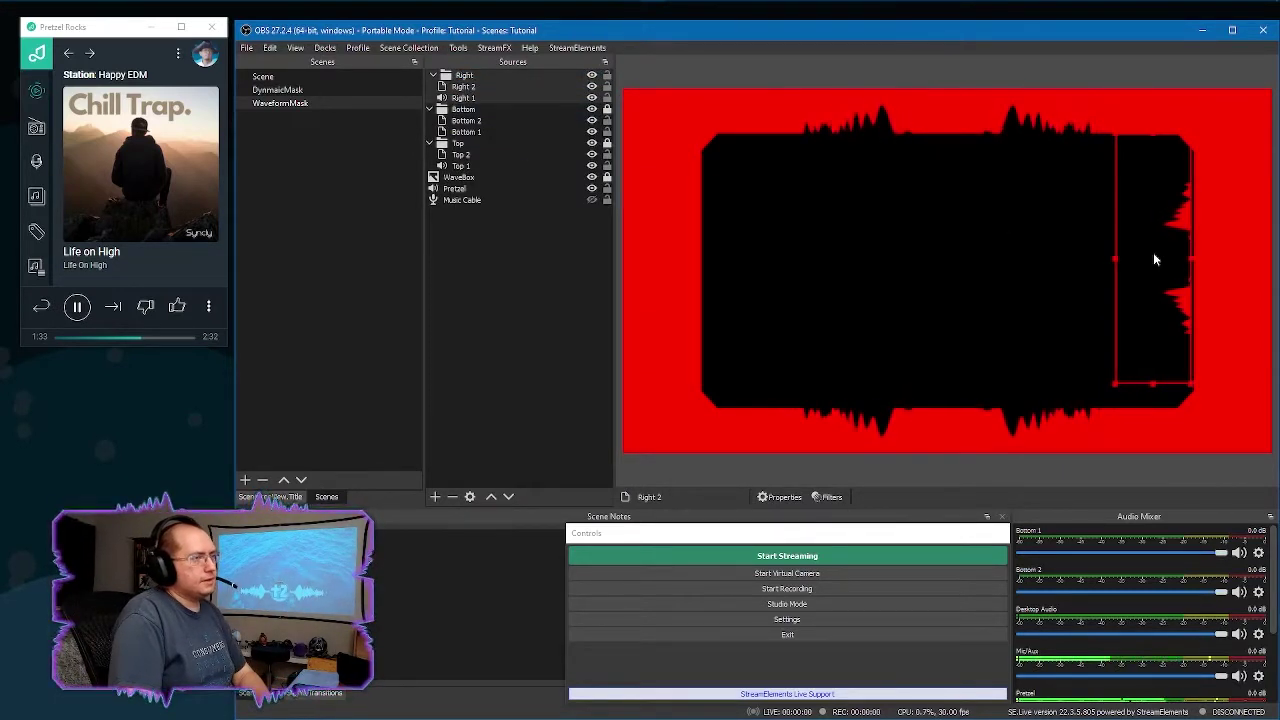
pyautogui.click(1236, 270)
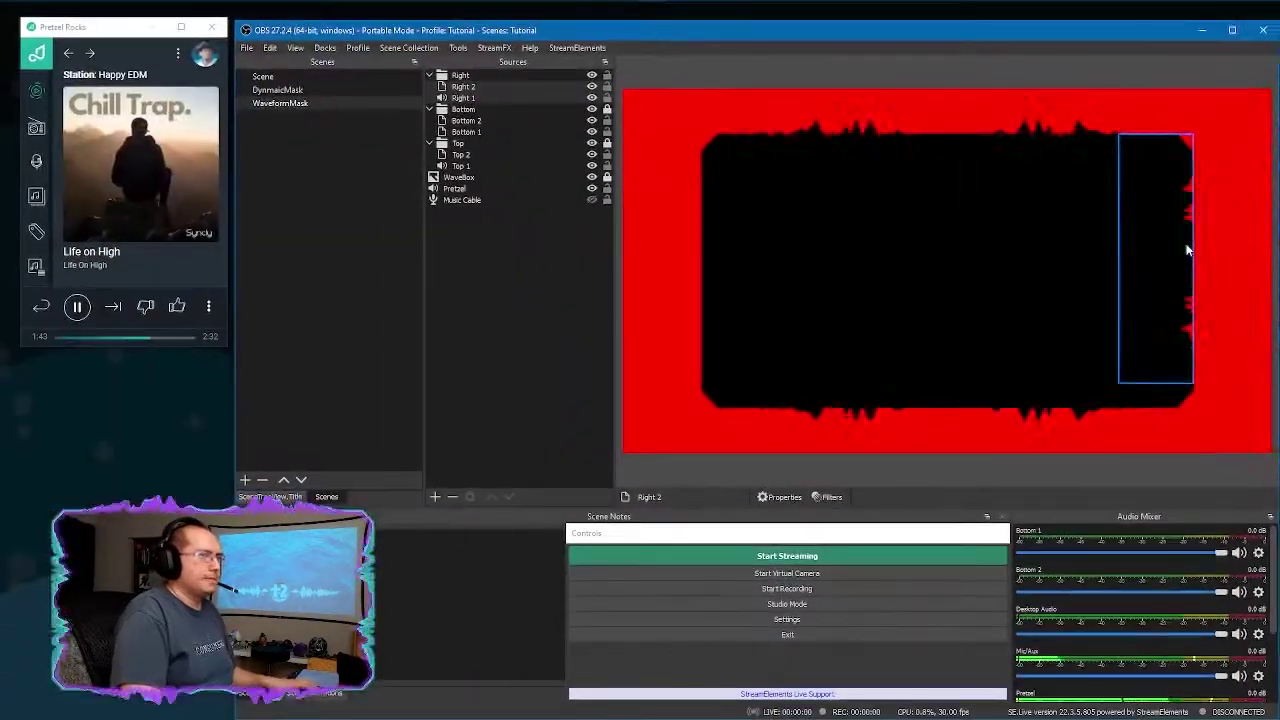
pyautogui.rightClick(637, 366)
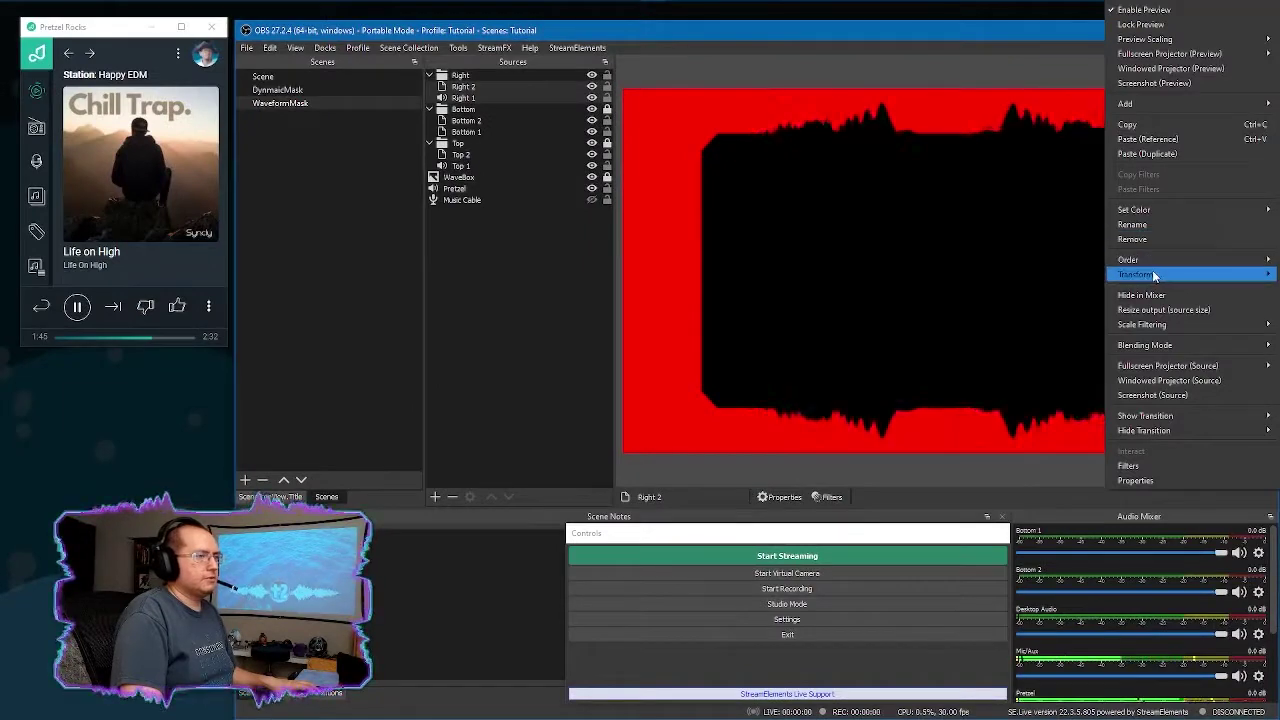
pyautogui.moveTo(1152, 272)
pyautogui.click(1008, 467)
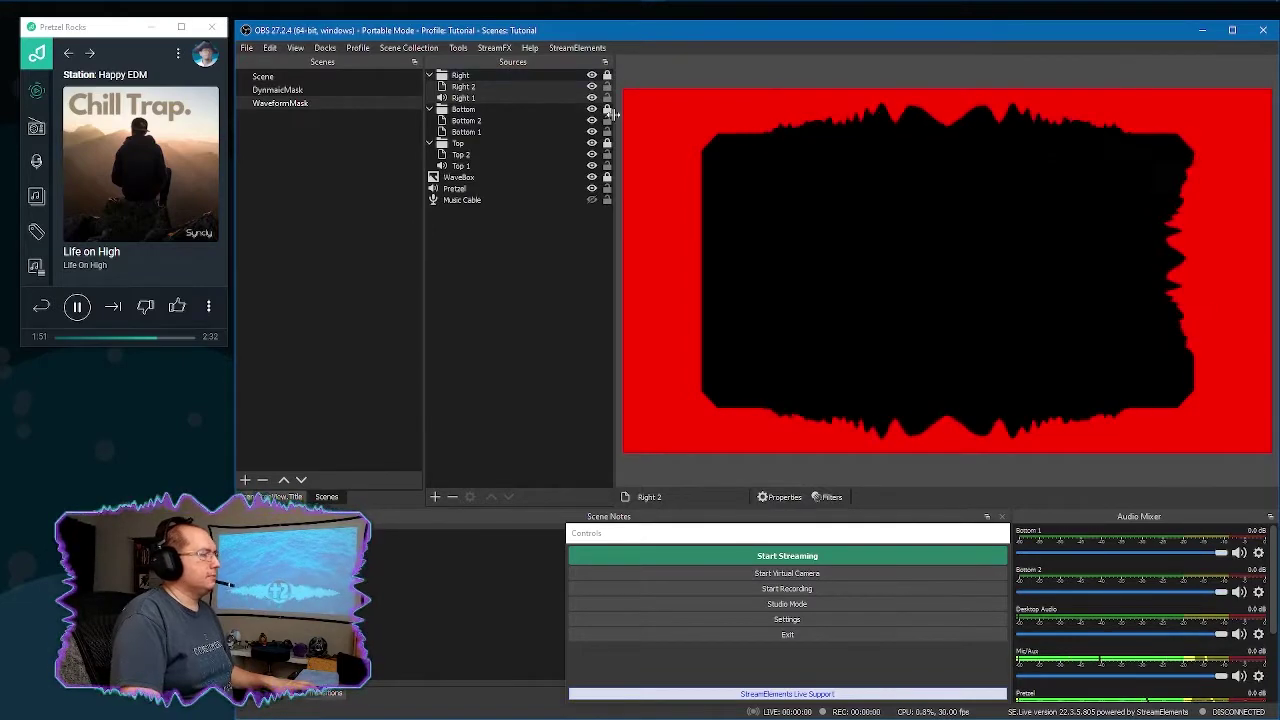
# Step: Add a Source Mirror named Left 1 with Right 1 as its source
pyautogui.rightClick(481, 253)
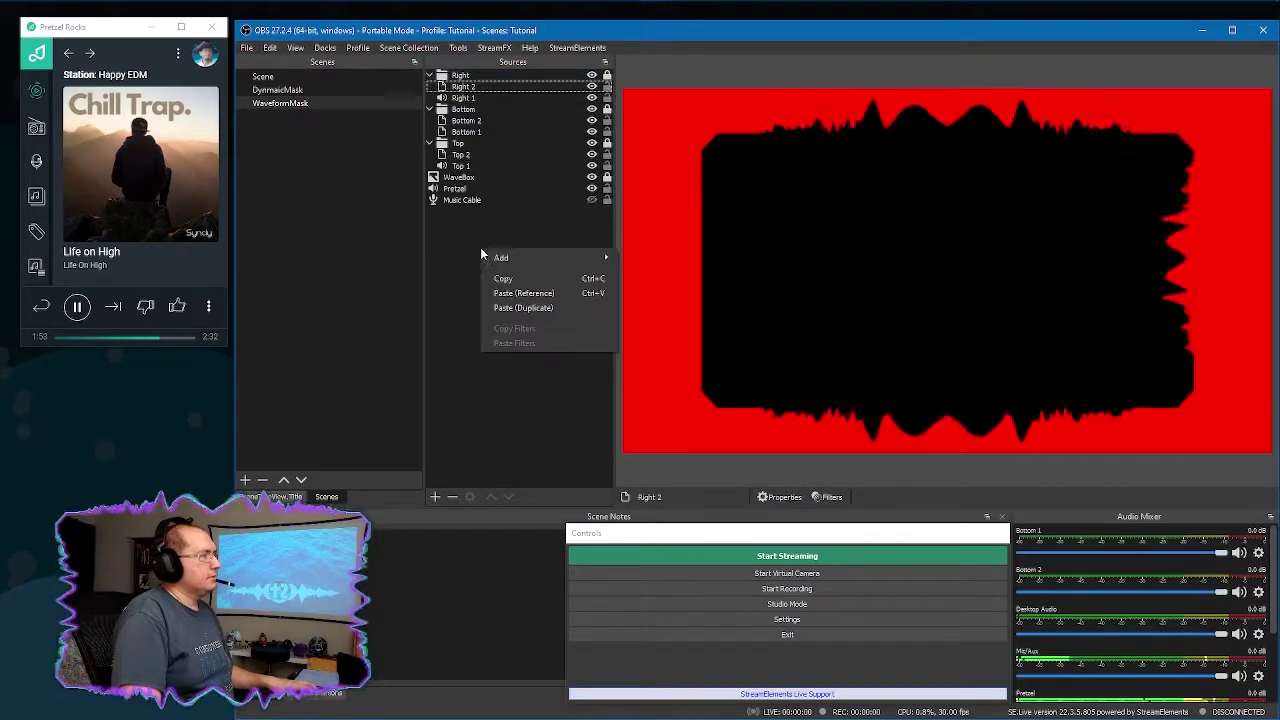
pyautogui.moveTo(519, 253)
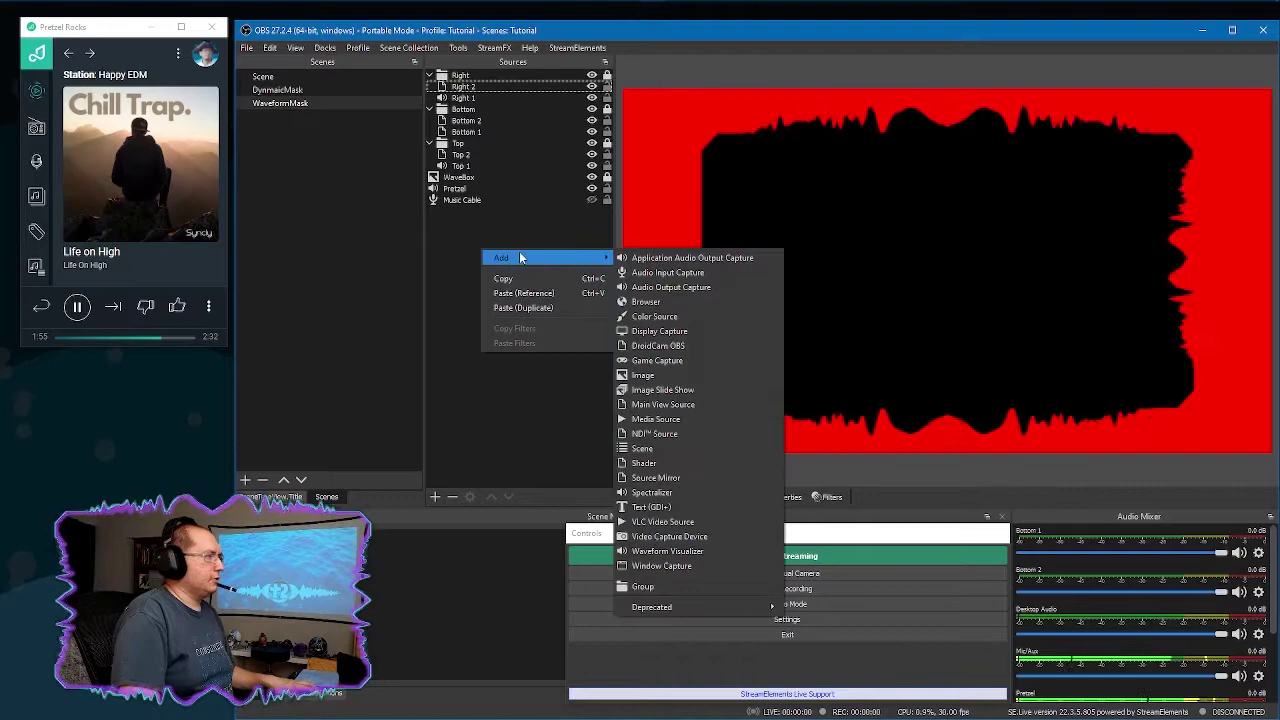
pyautogui.click(656, 477)
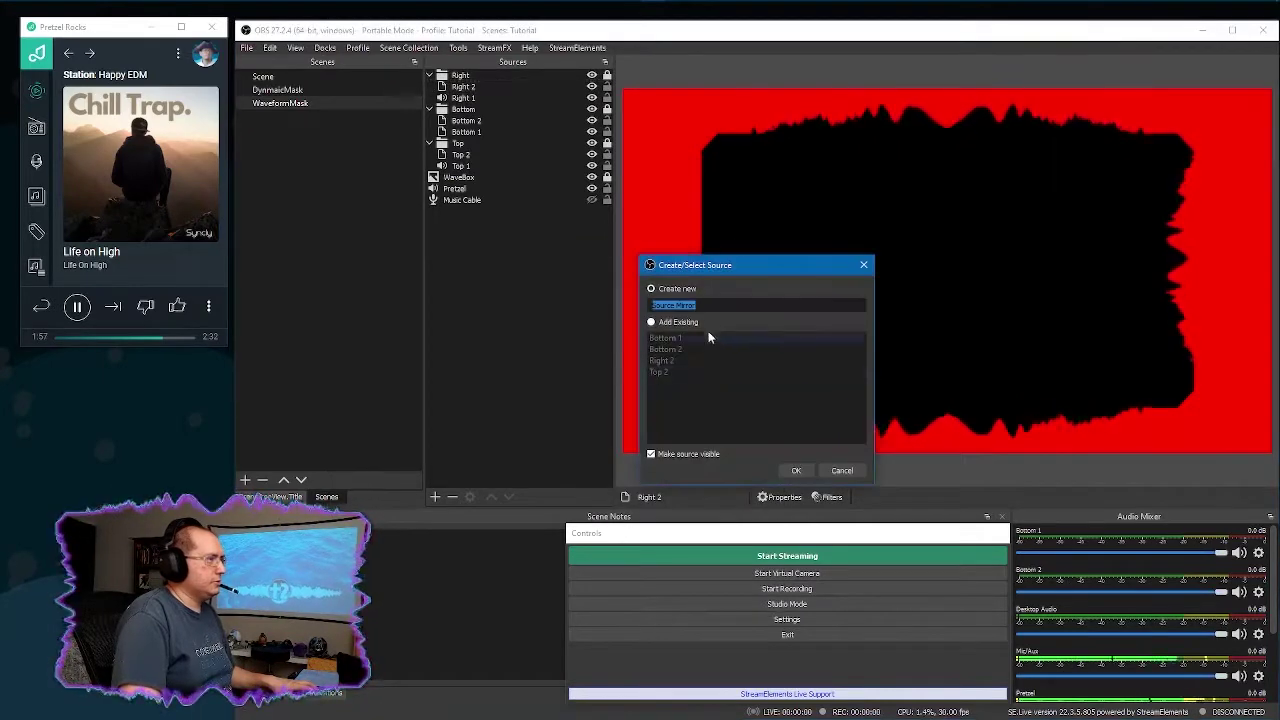
pyautogui.write('Left')
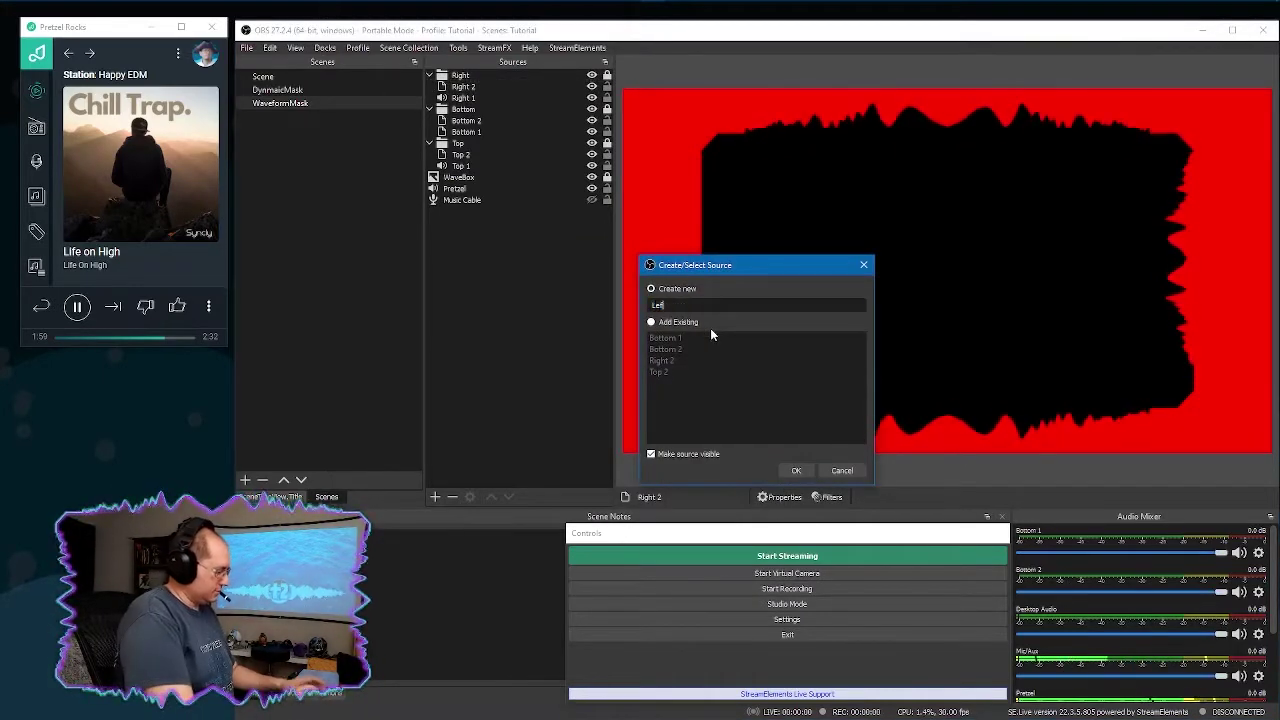
pyautogui.write(' 1')
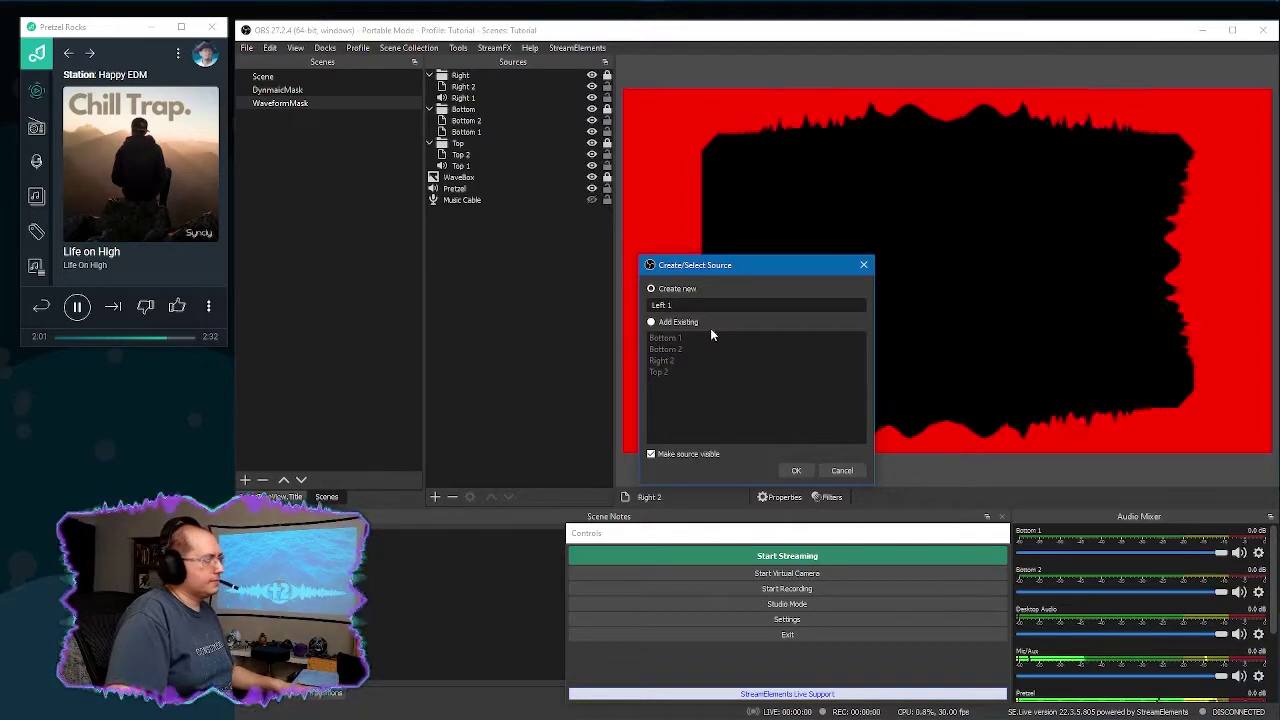
pyautogui.press('Return')
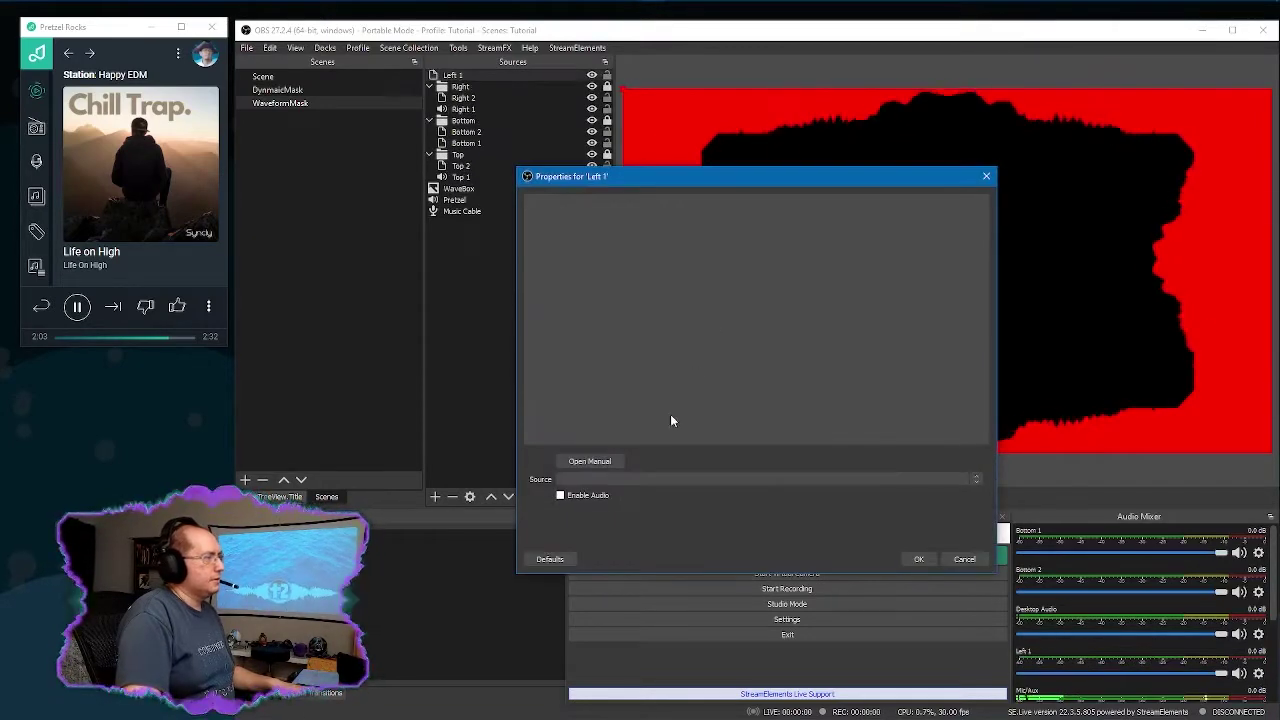
pyautogui.click(640, 479)
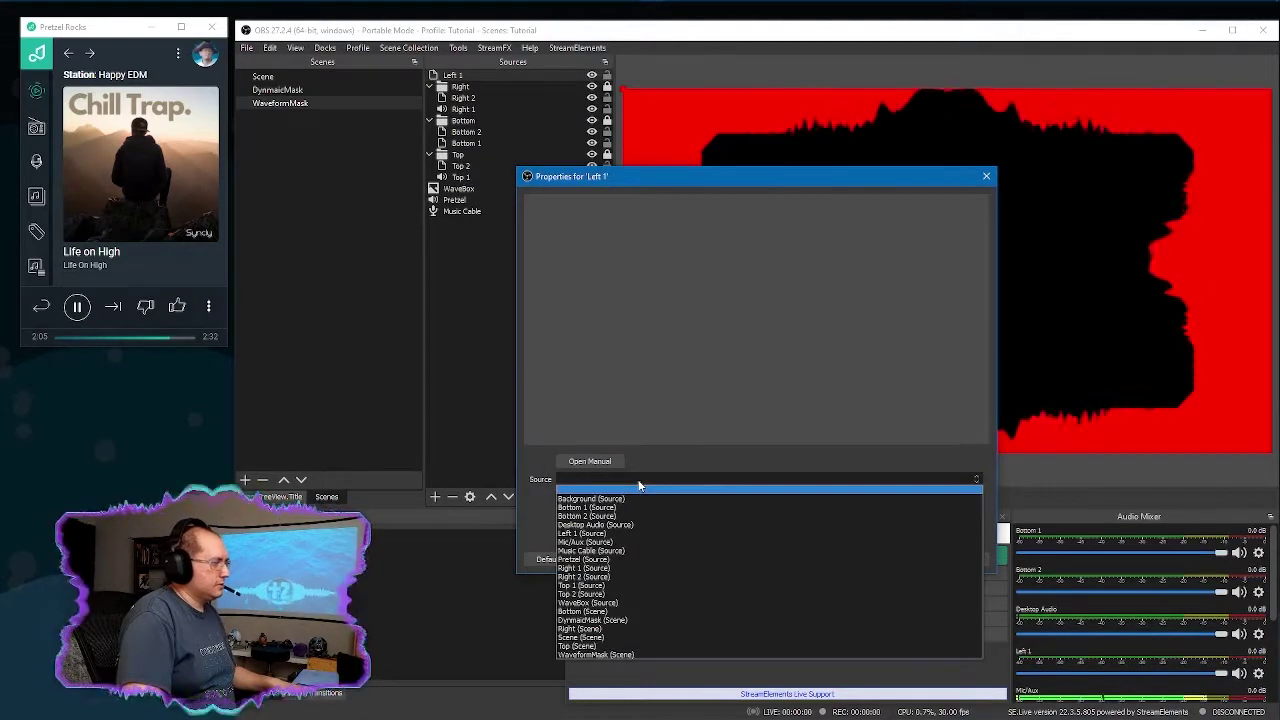
pyautogui.click(610, 568)
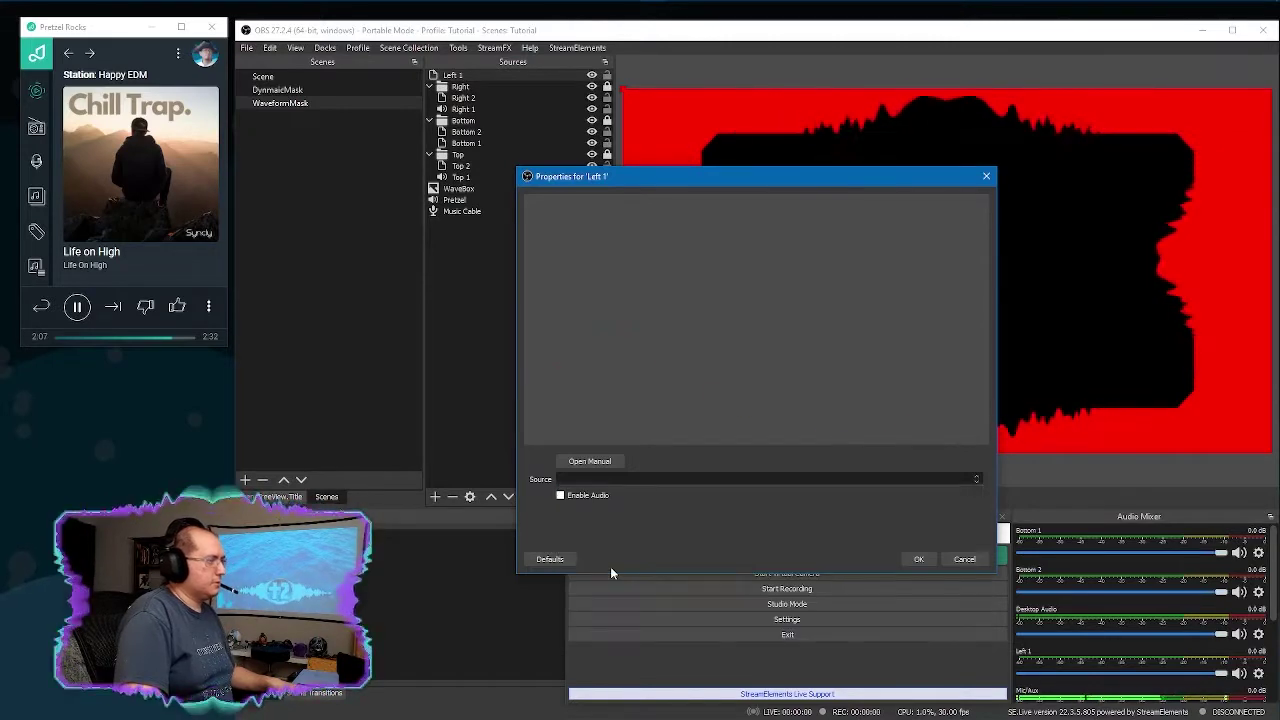
# Step: Rotate Left 1 90 degrees clockwise, place it along the lower left edge, and copy it
pyautogui.click(918, 560)
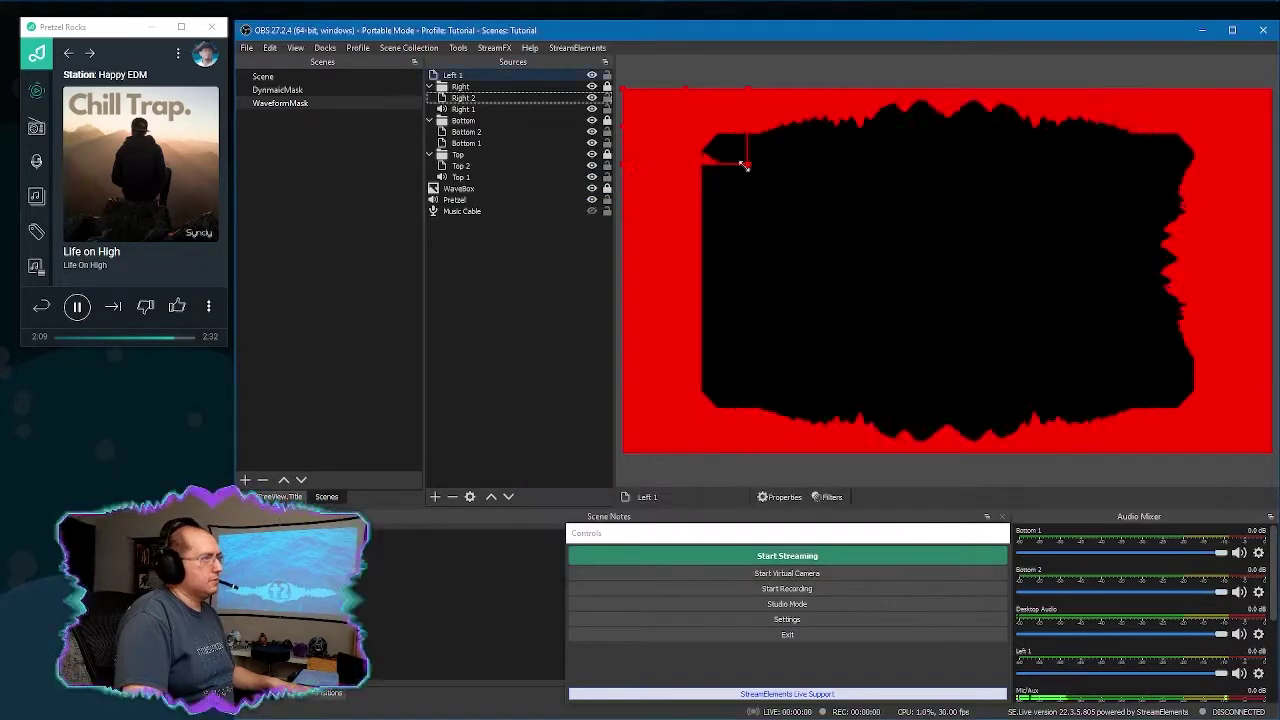
pyautogui.moveTo(688, 172); pyautogui.dragTo(771, 247)
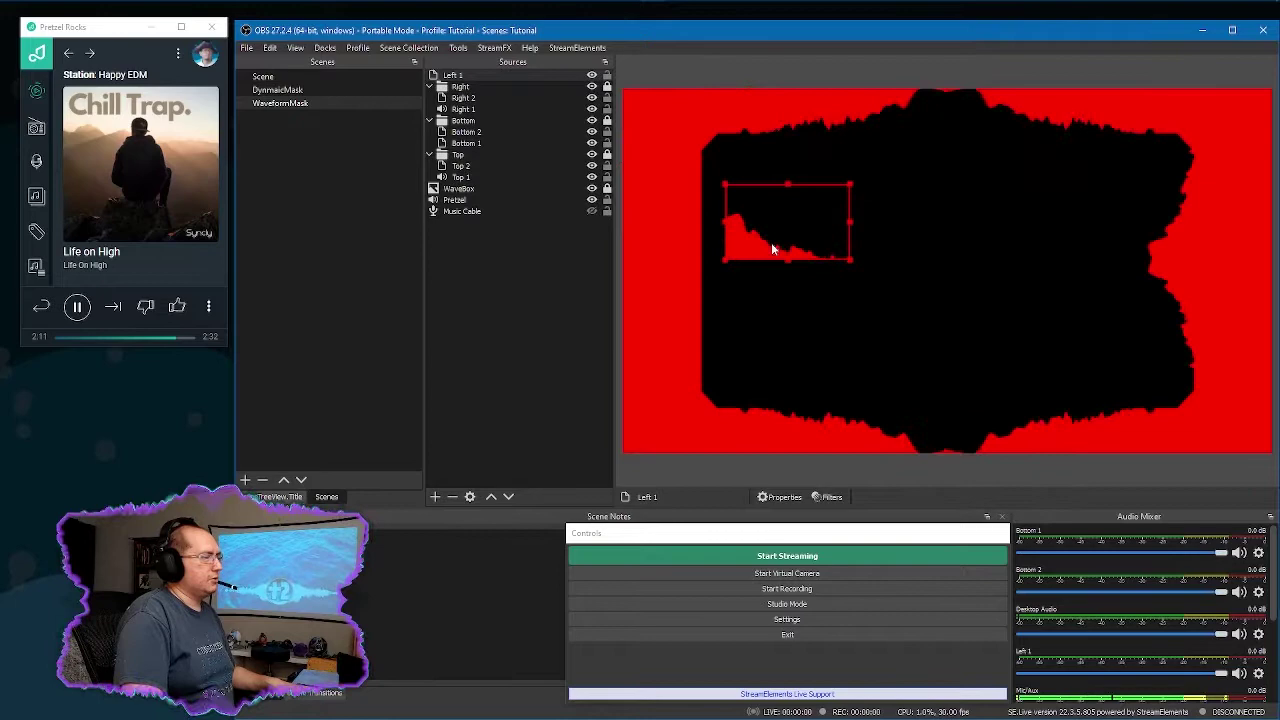
pyautogui.rightClick(757, 244)
pyautogui.moveTo(814, 294)
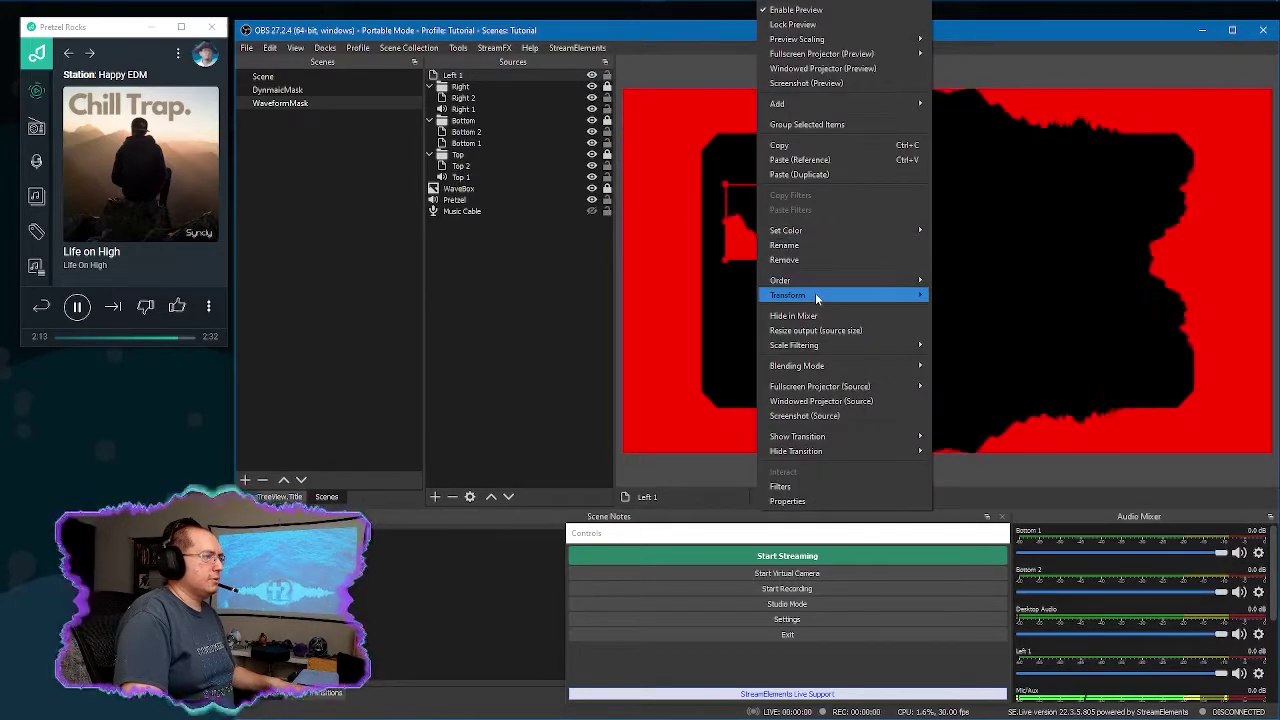
pyautogui.click(980, 359)
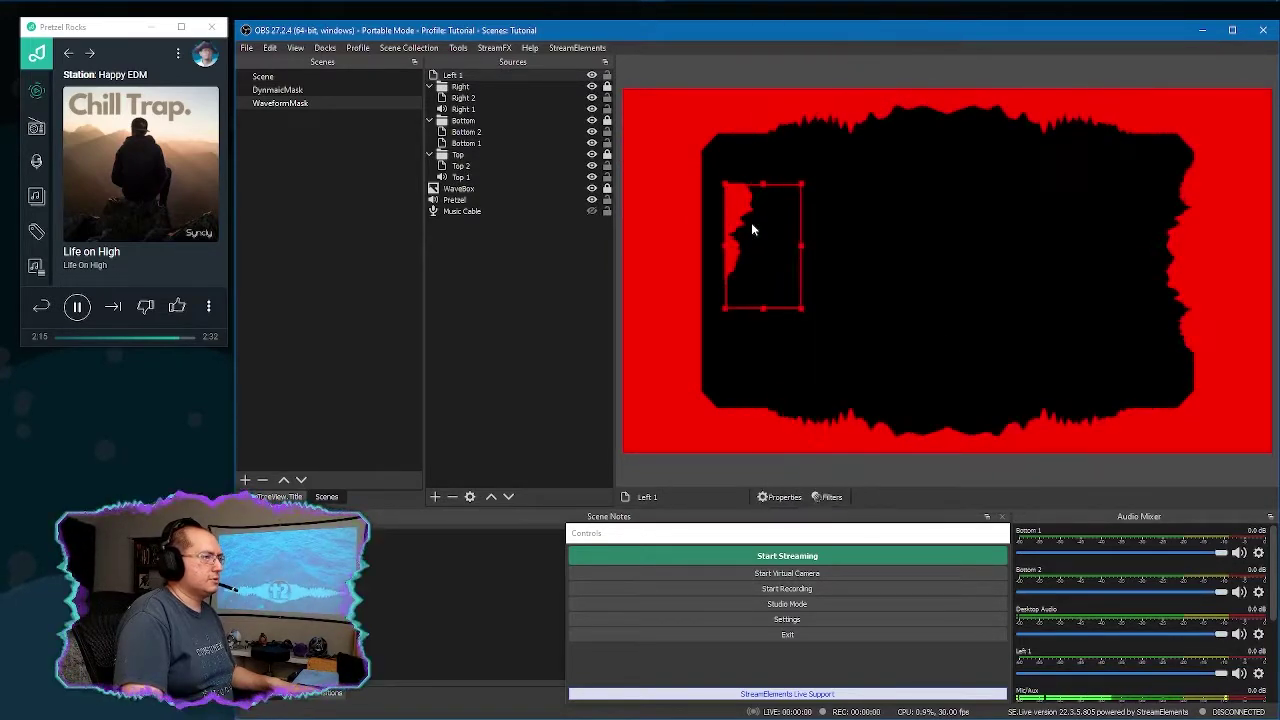
pyautogui.moveTo(752, 230); pyautogui.dragTo(726, 309)
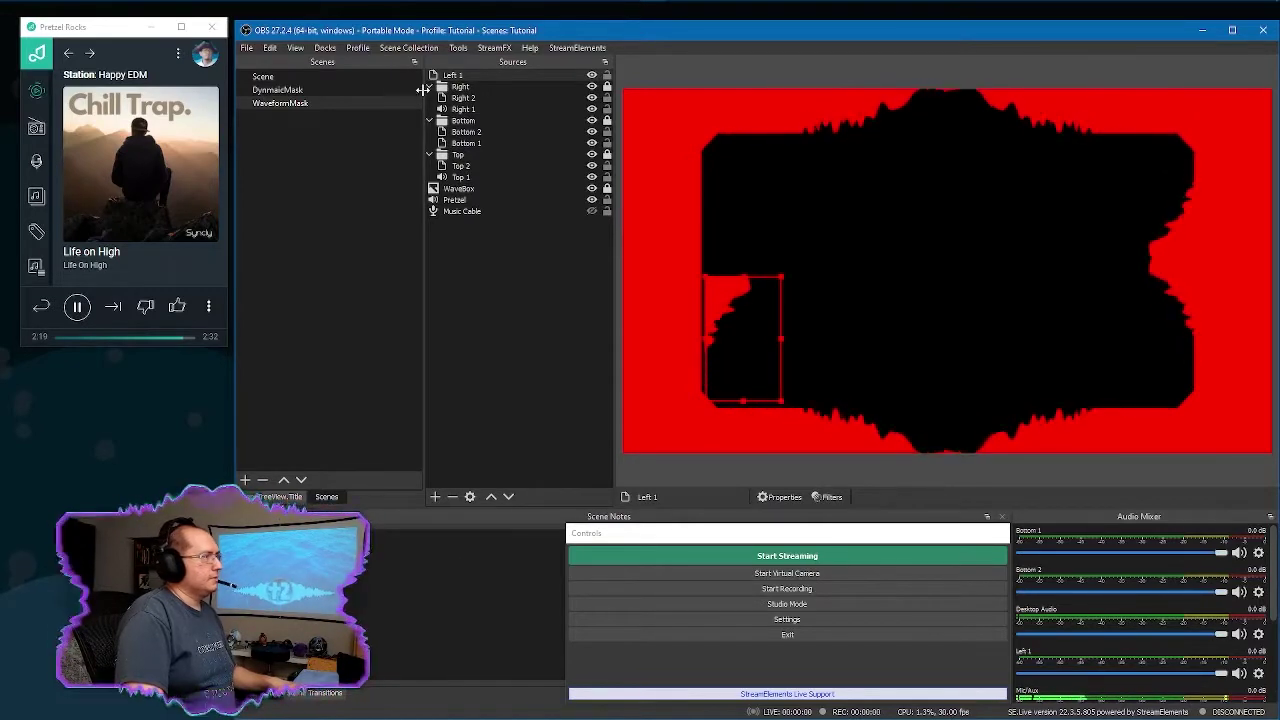
pyautogui.rightClick(452, 79)
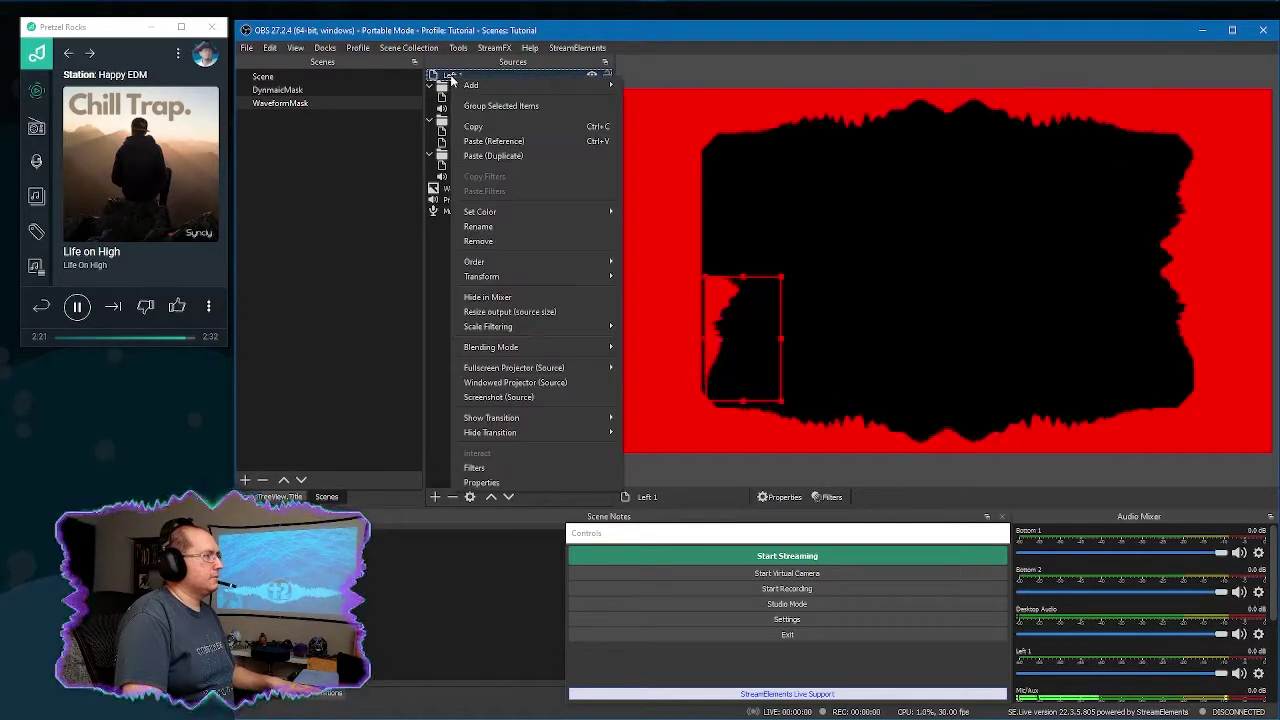
pyautogui.click(485, 128)
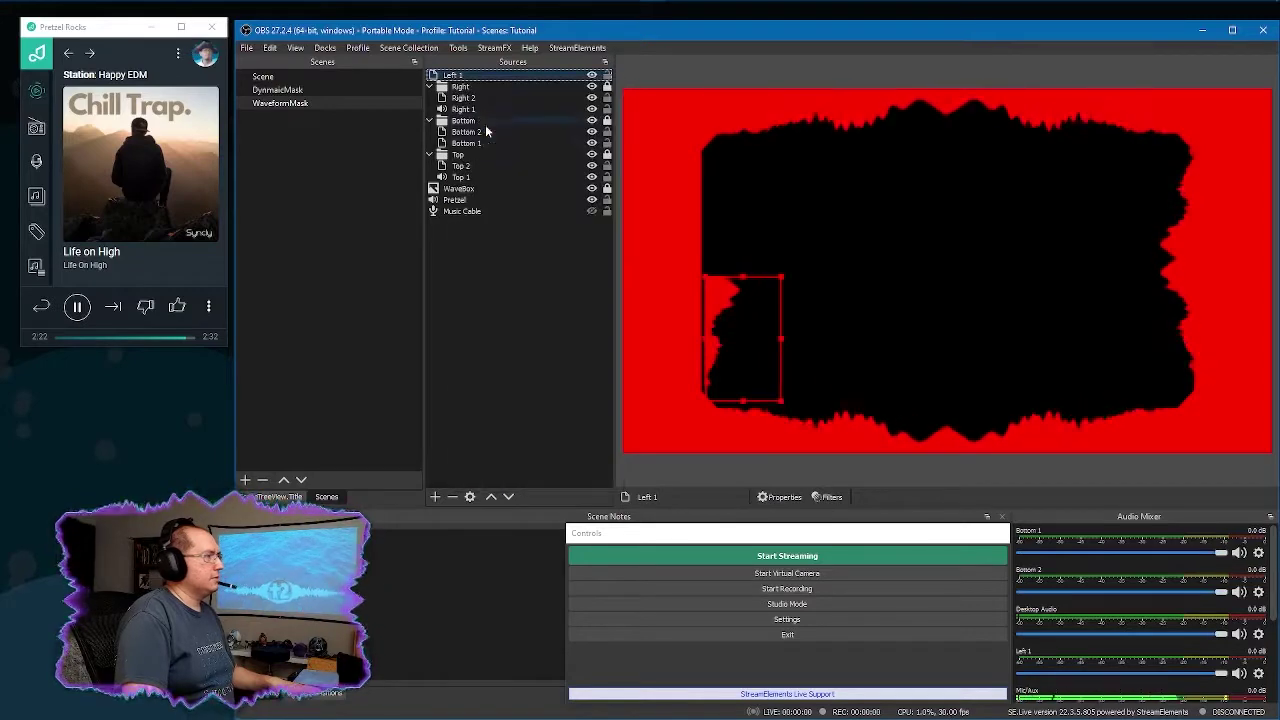
# Step: Paste a duplicate of the Left 1 waveform and rename the copy to Left 2
pyautogui.rightClick(519, 284)
pyautogui.click(566, 337)
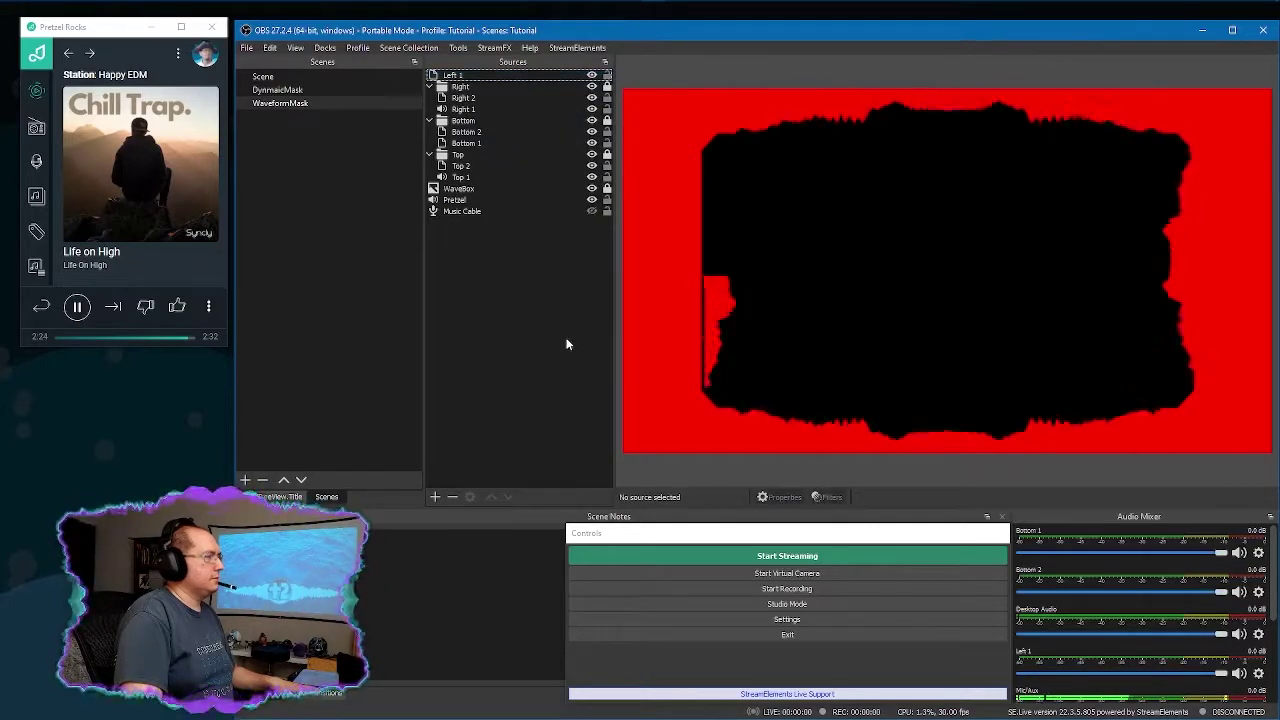
pyautogui.rightClick(460, 72)
pyautogui.click(520, 222)
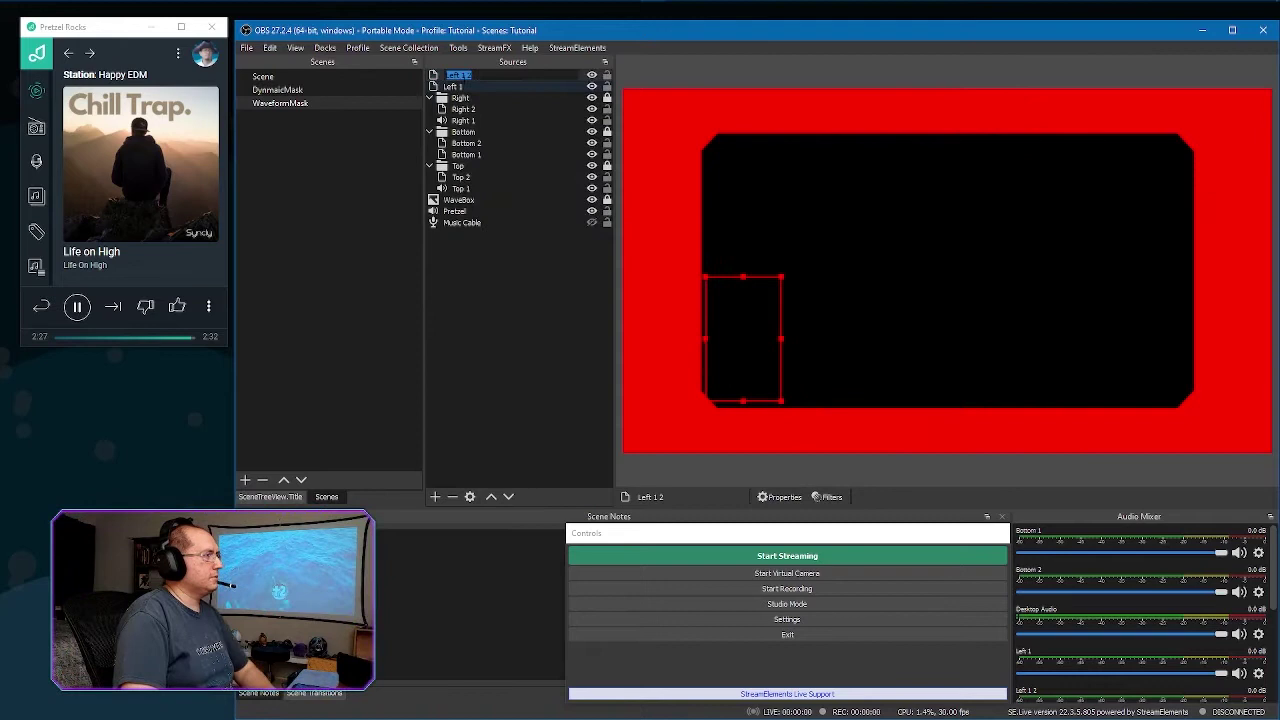
pyautogui.press('BackSpace')
pyautogui.press('BackSpace')
pyautogui.press('Return')
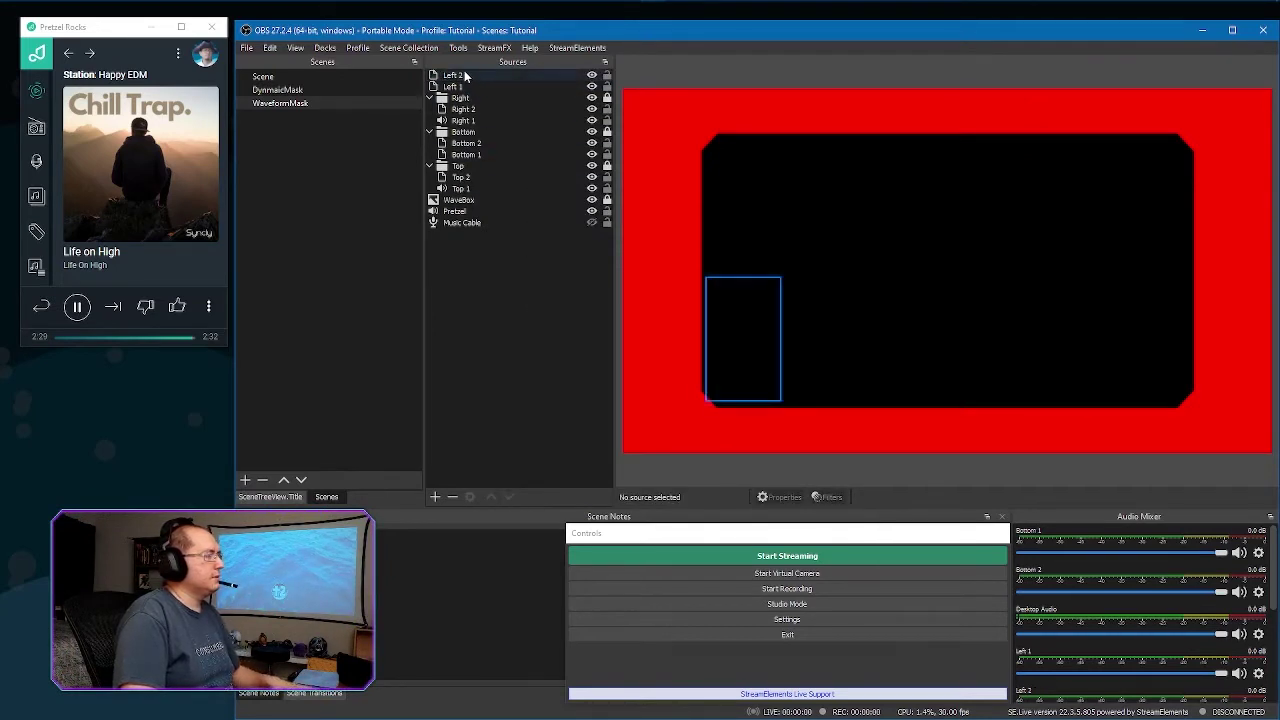
# Step: Flip Left 2 horizontally and skip the music track further ahead
pyautogui.click(735, 291)
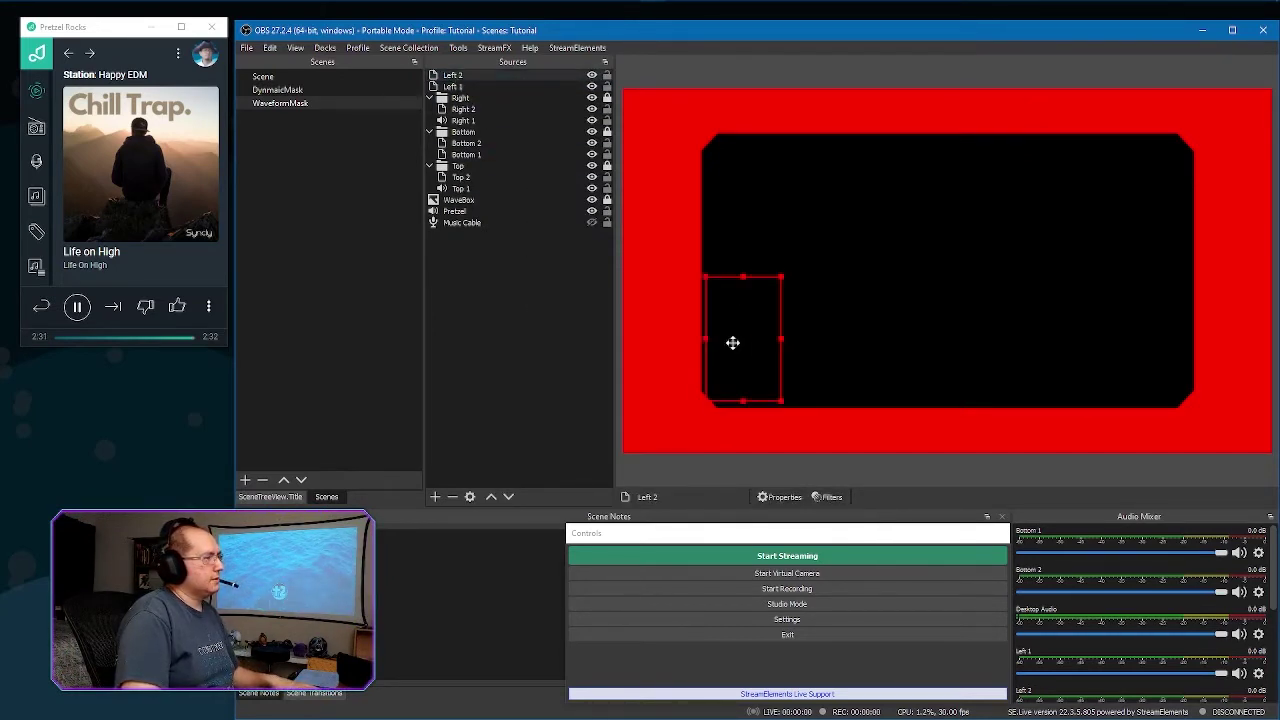
pyautogui.rightClick(733, 211)
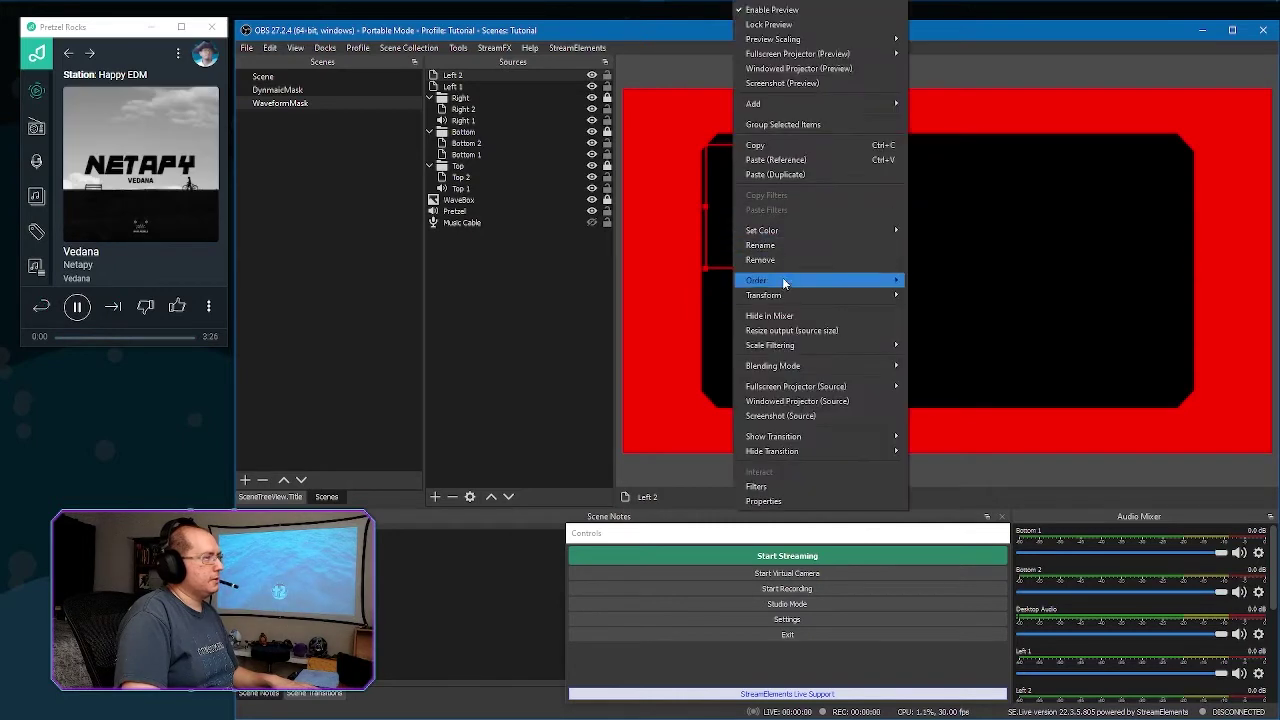
pyautogui.moveTo(790, 295)
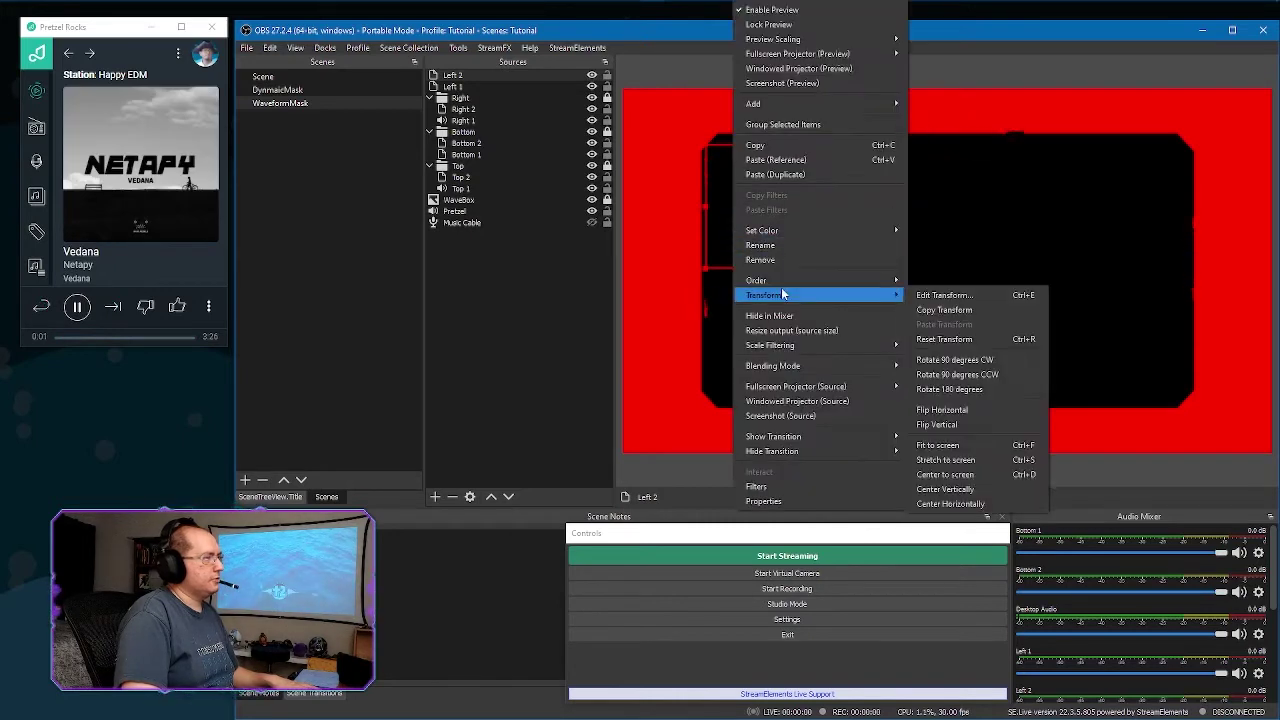
pyautogui.click(955, 411)
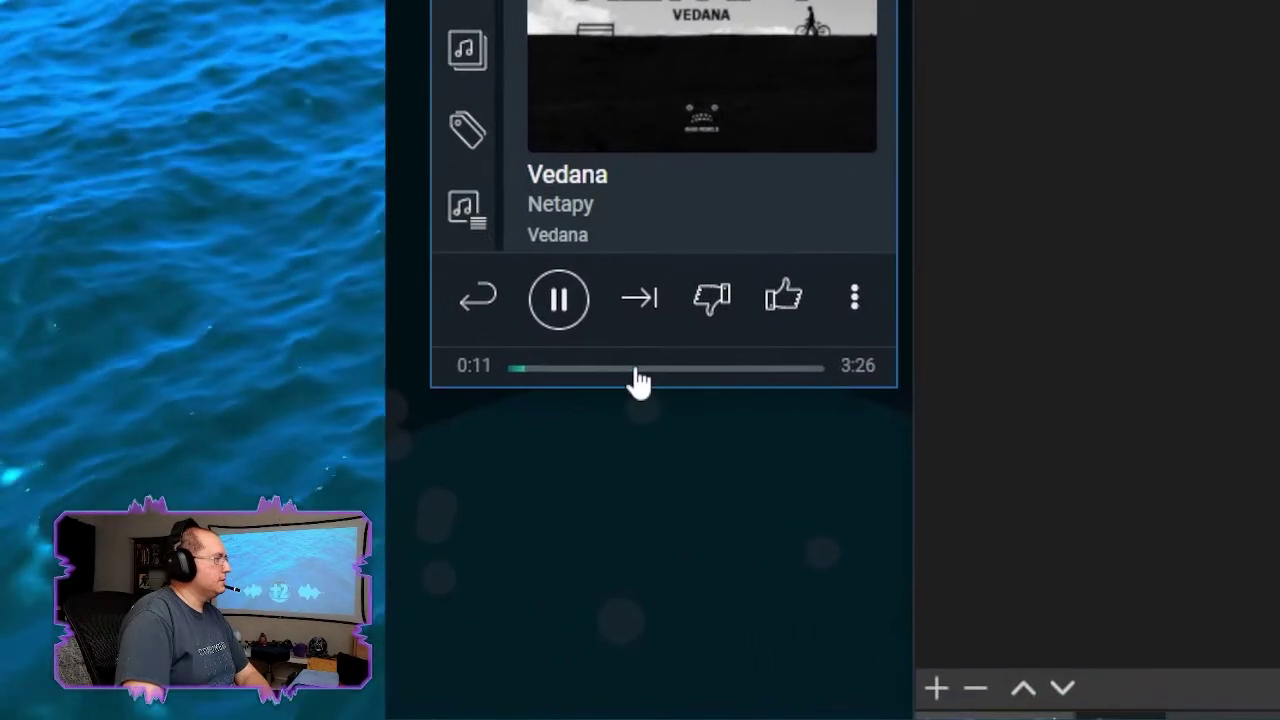
pyautogui.click(634, 368)
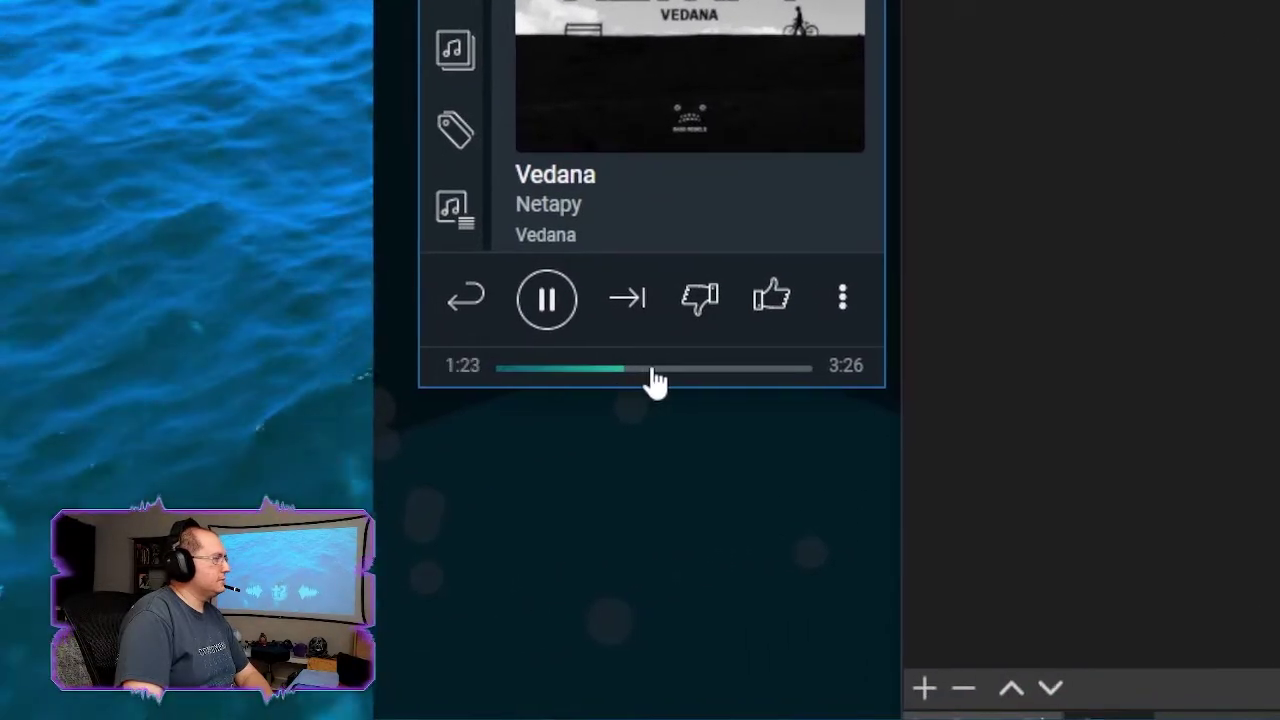
pyautogui.click(663, 368)
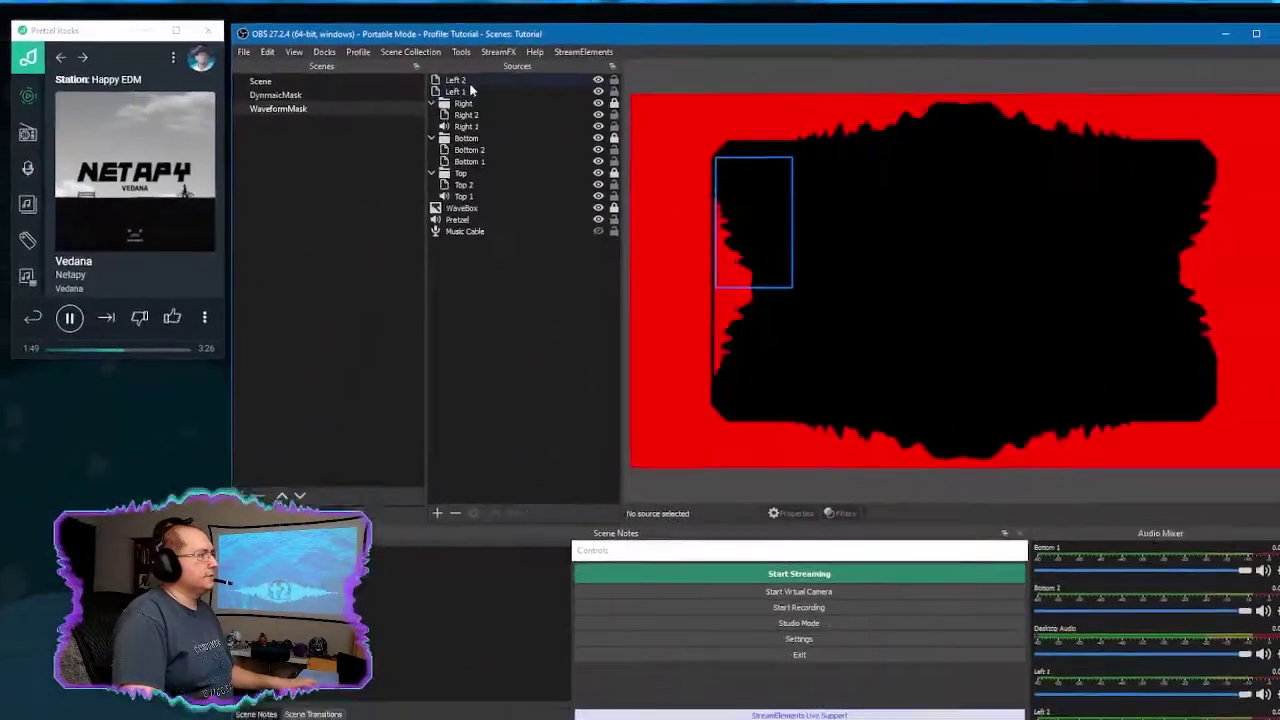
# Step: Group the selected Left 1 and Left 2 sources into a Left folder
pyautogui.click(600, 316)
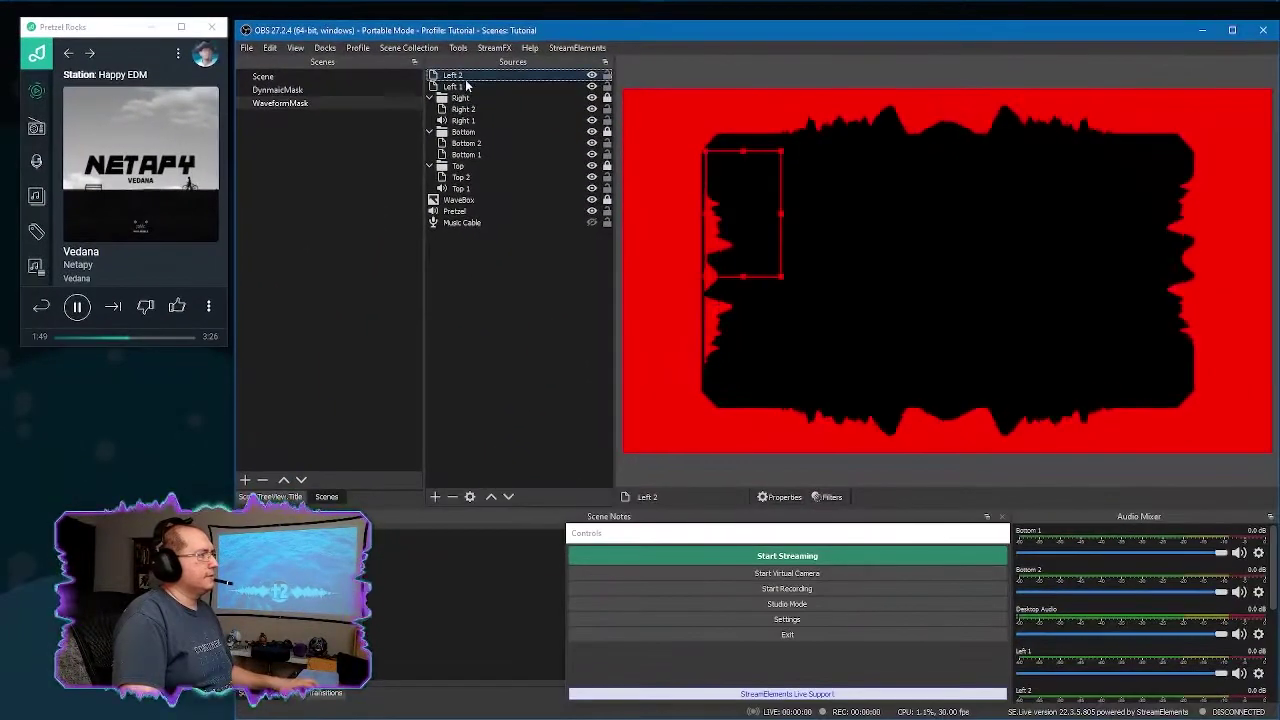
pyautogui.rightClick(464, 90)
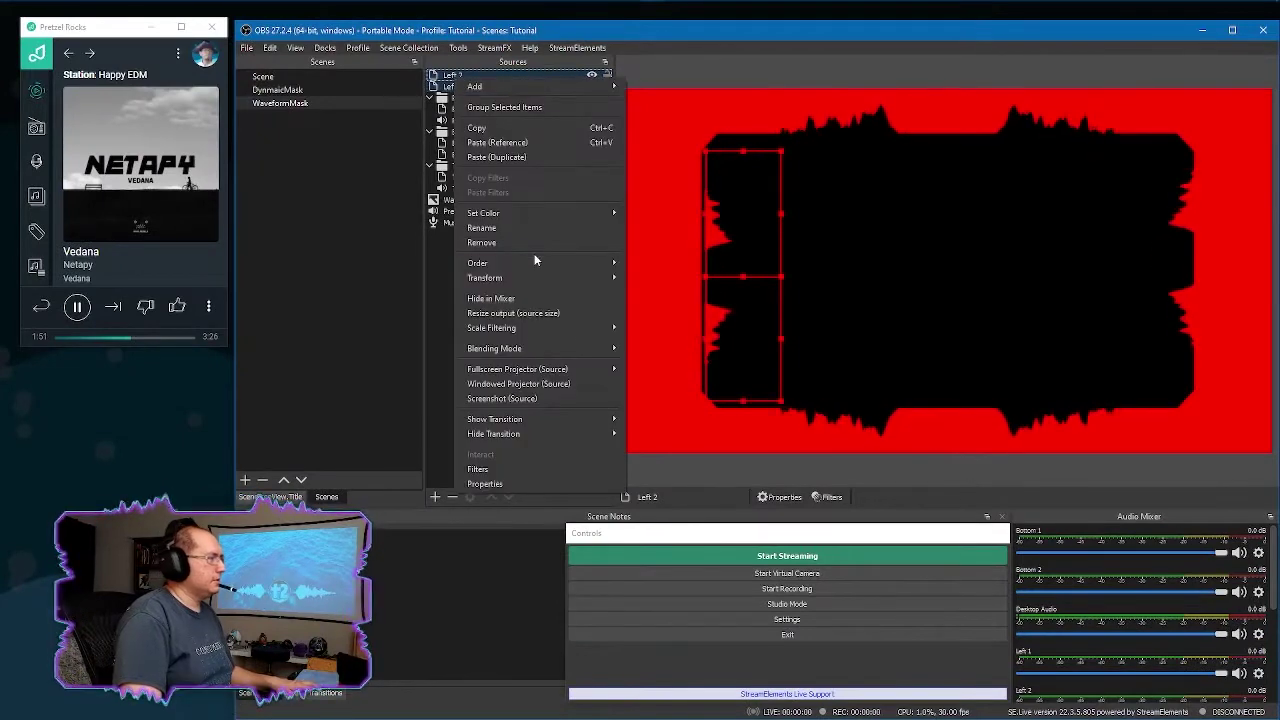
pyautogui.click(502, 107)
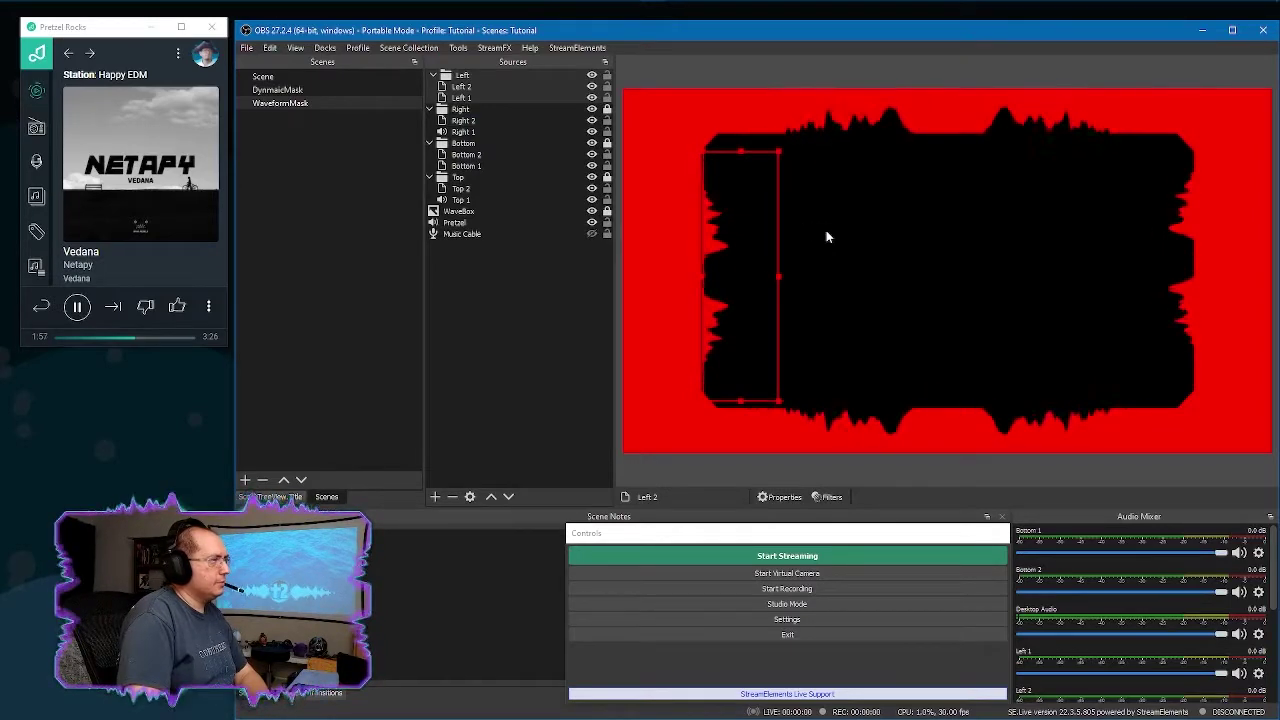
# Step: Check the combined waveform mask in the preview, then switch to the DynmaicMask scene
pyautogui.click(752, 237)
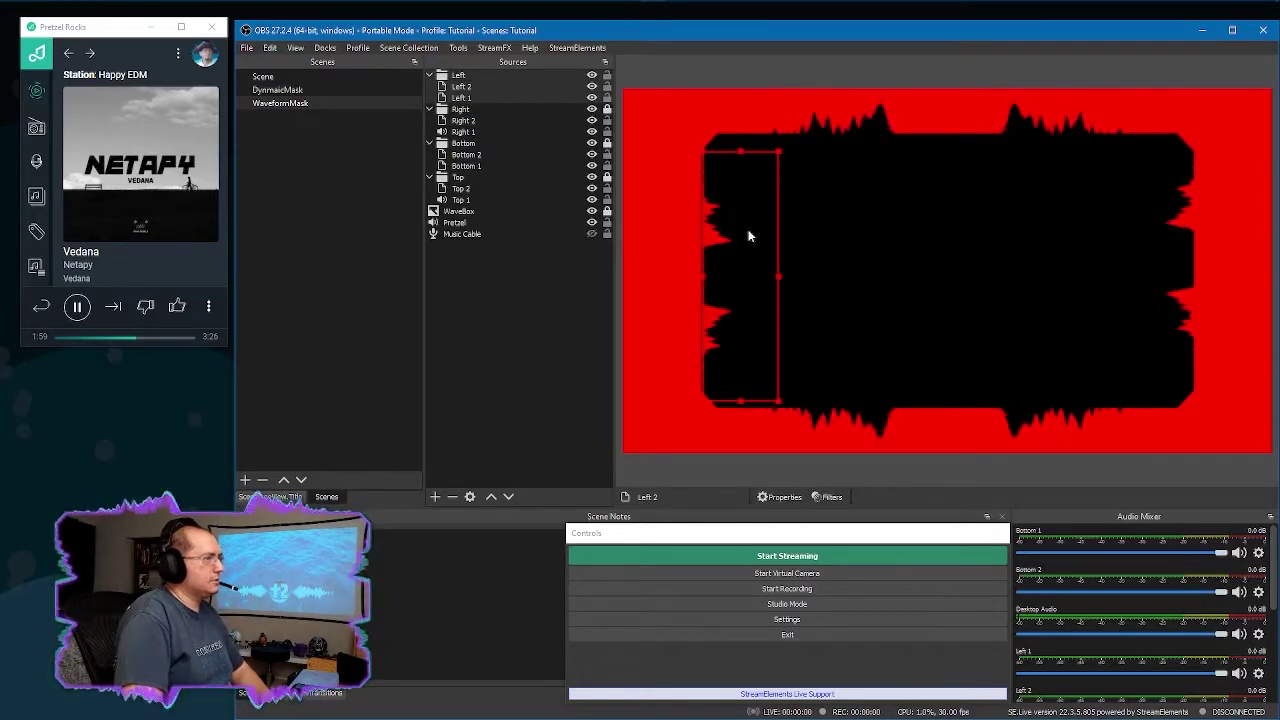
pyautogui.click(829, 238)
pyautogui.click(740, 229)
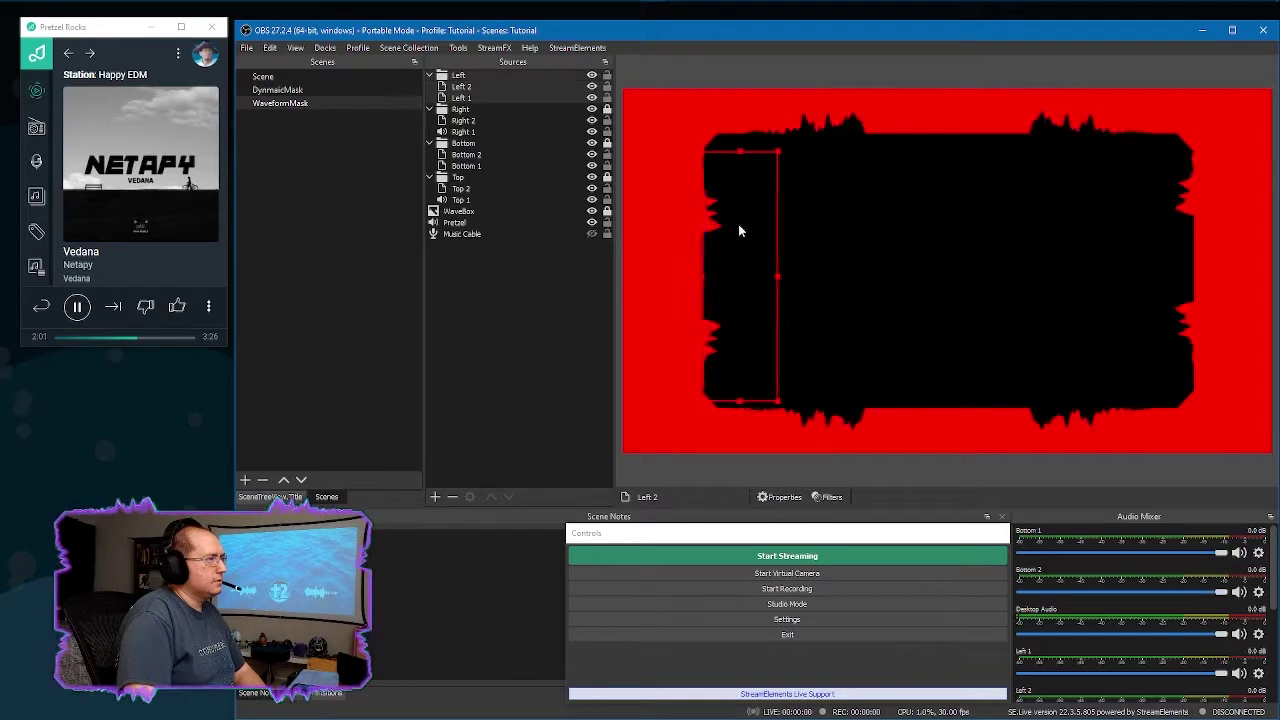
pyautogui.click(830, 238)
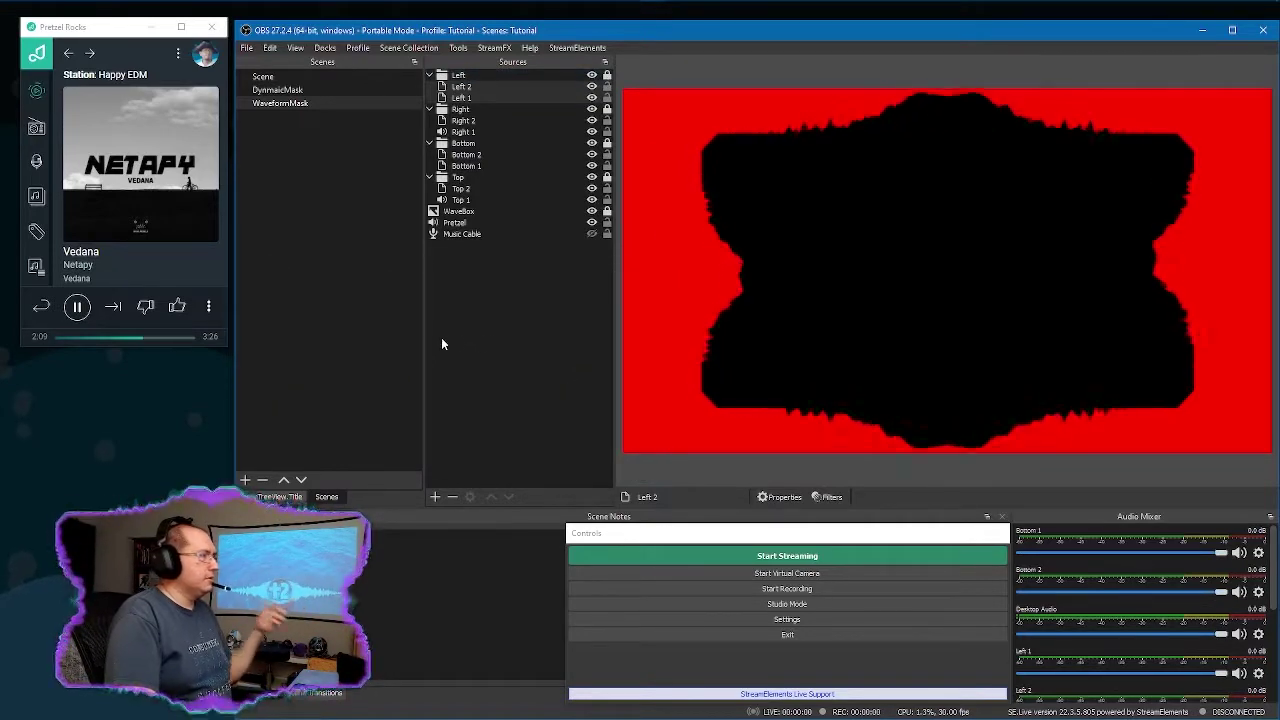
pyautogui.click(278, 91)
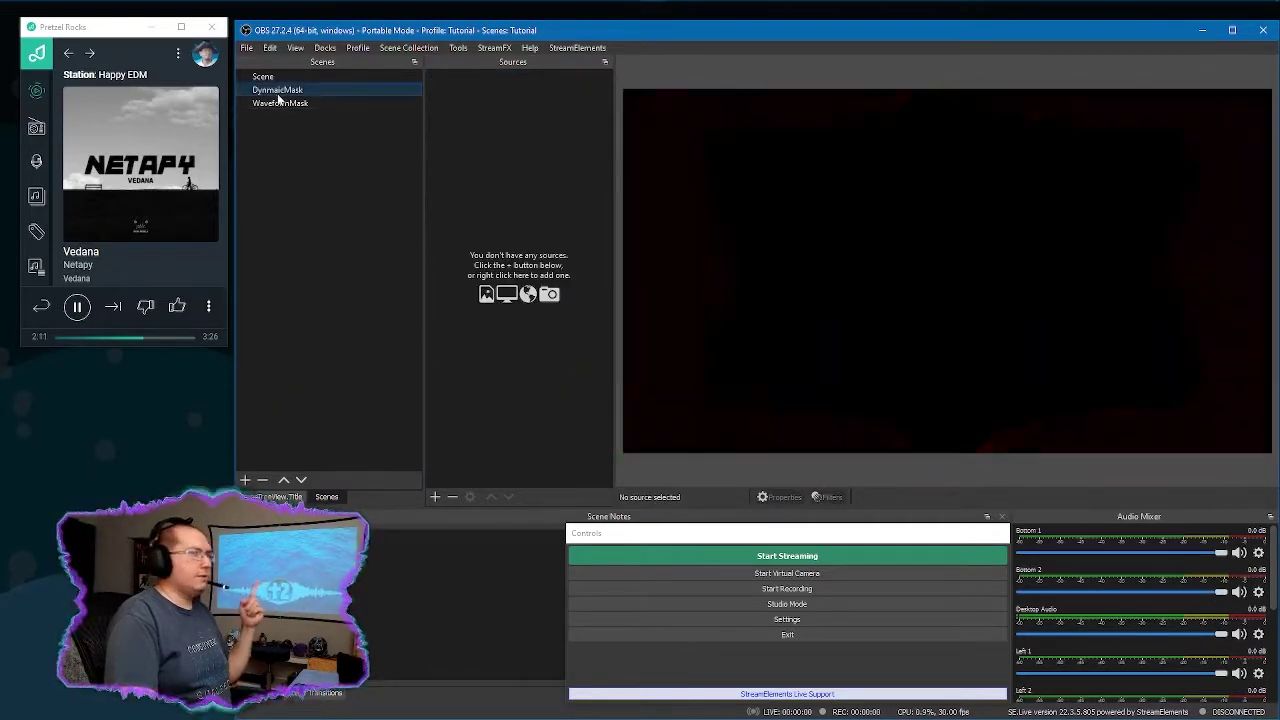
# Step: Add the existing WaveformMask scene as a source in DynmaicMask
pyautogui.rightClick(482, 230)
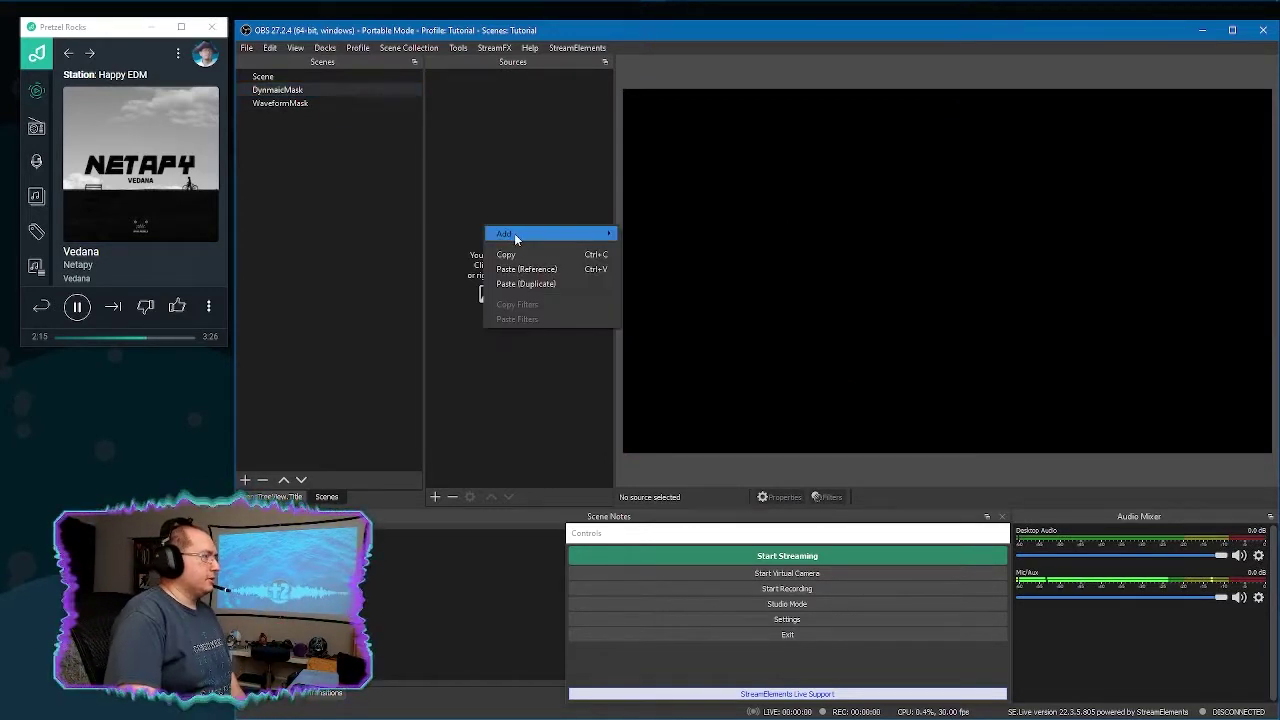
pyautogui.moveTo(514, 233)
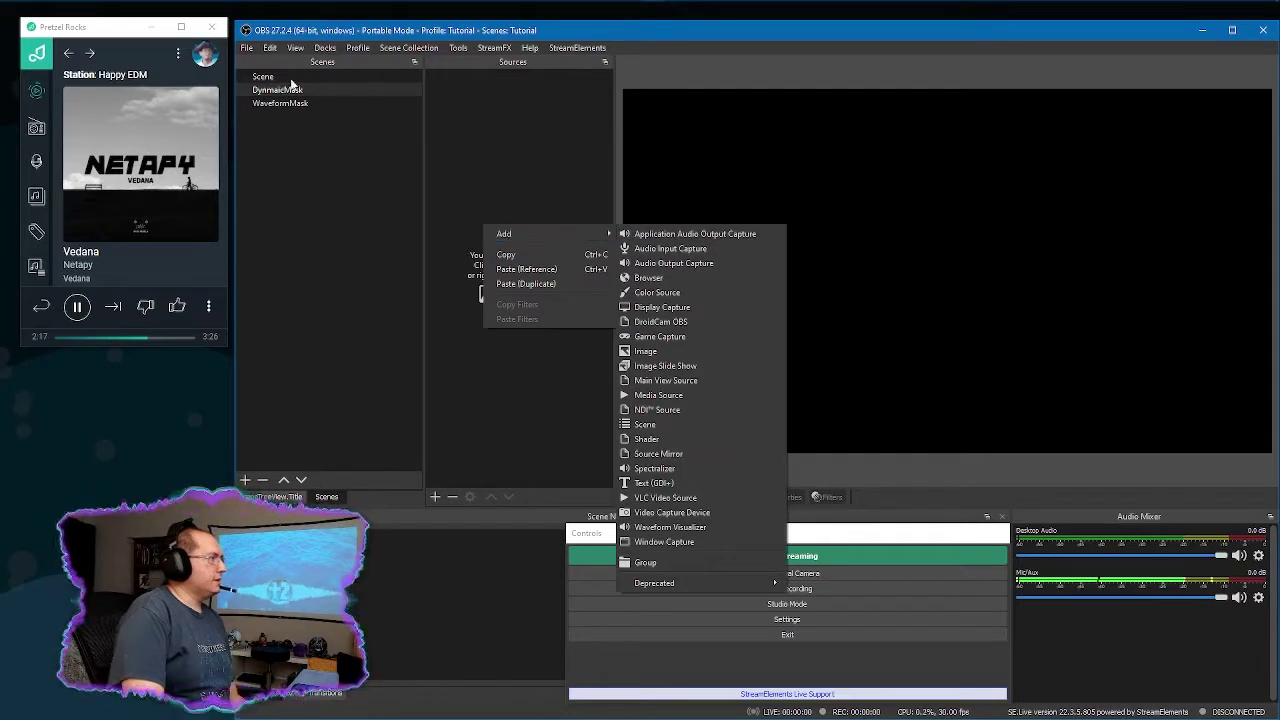
pyautogui.click(681, 424)
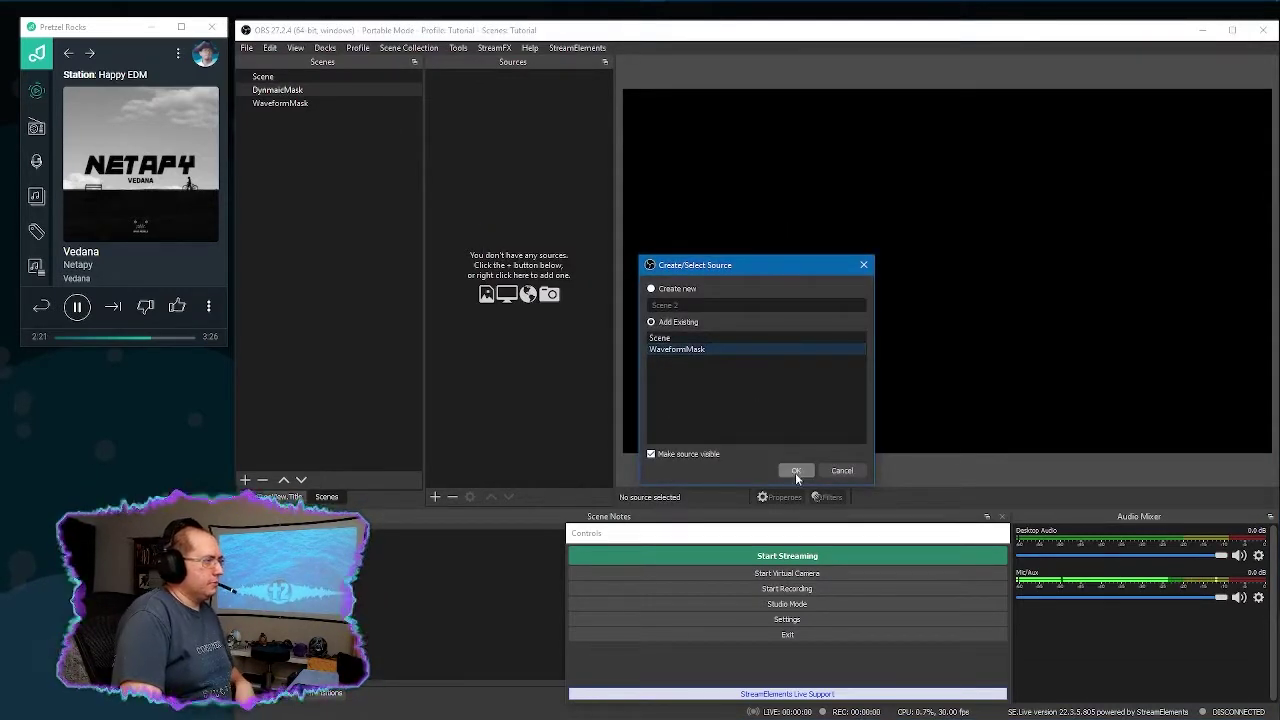
pyautogui.click(796, 471)
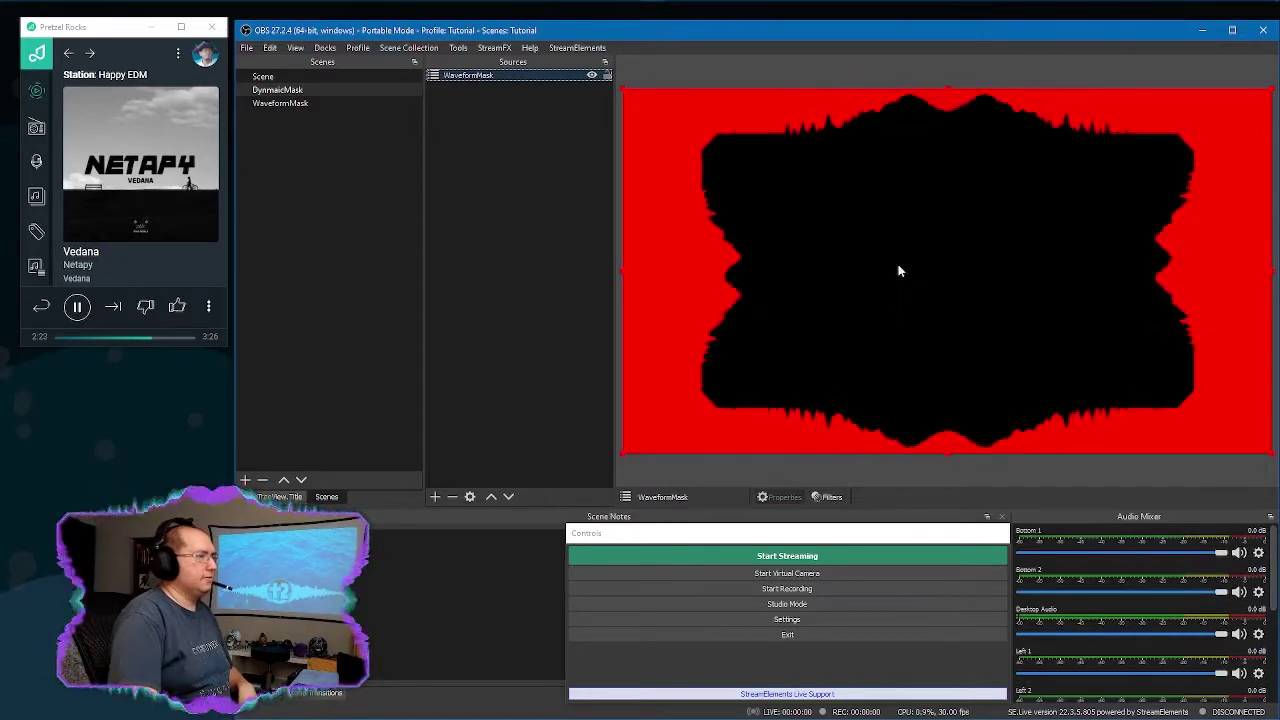
# Step: Give WaveformMask a Scale To Sound filter driven by Pretzel audio, with inverse scaling on
pyautogui.rightClick(497, 76)
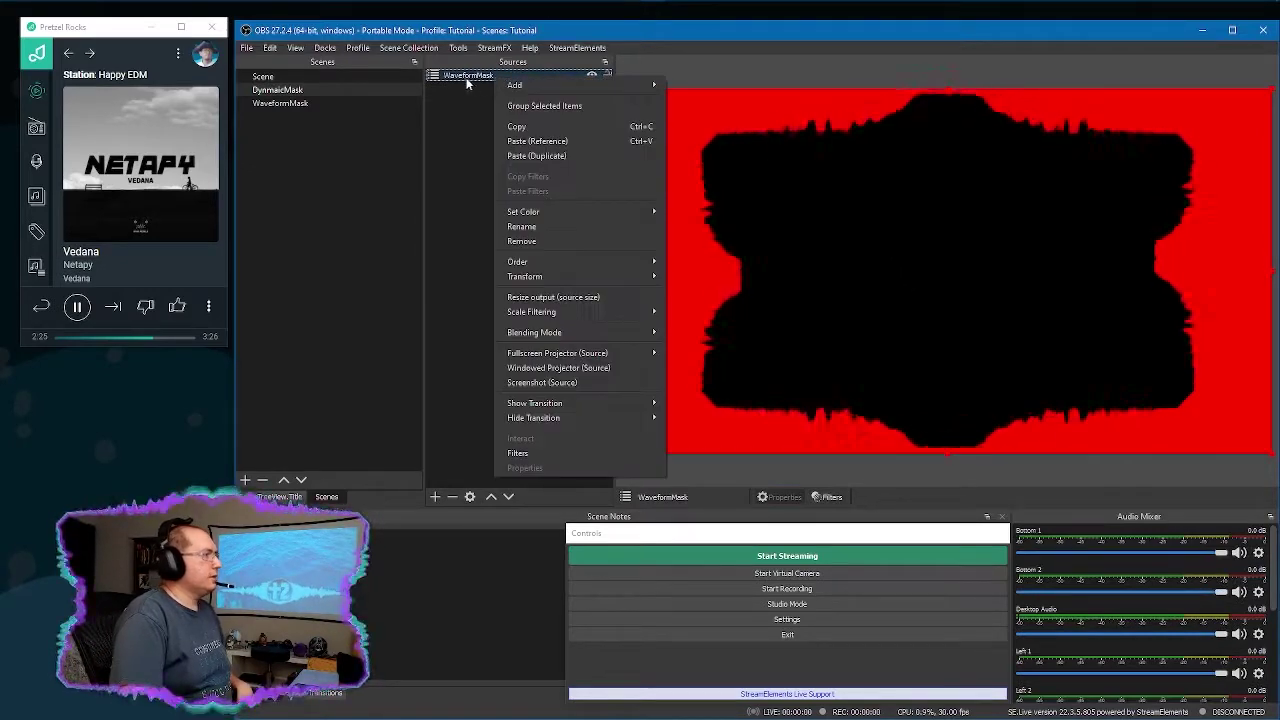
pyautogui.click(517, 453)
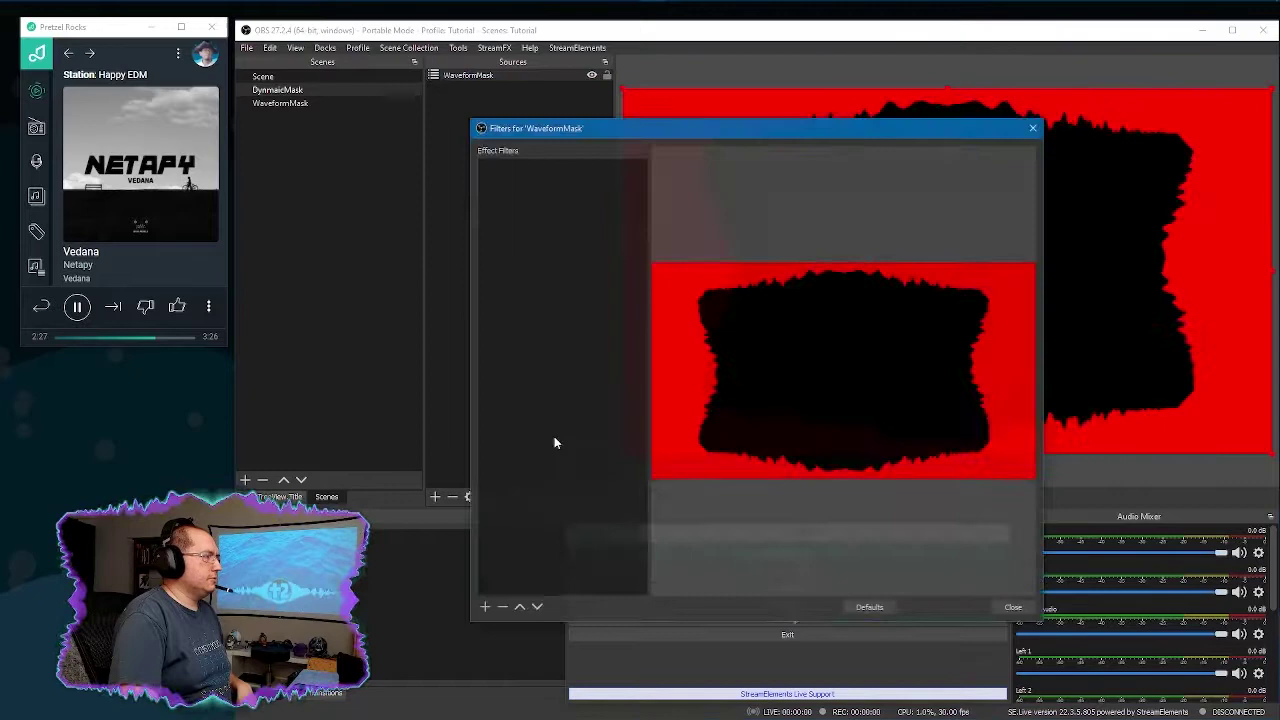
pyautogui.click(485, 608)
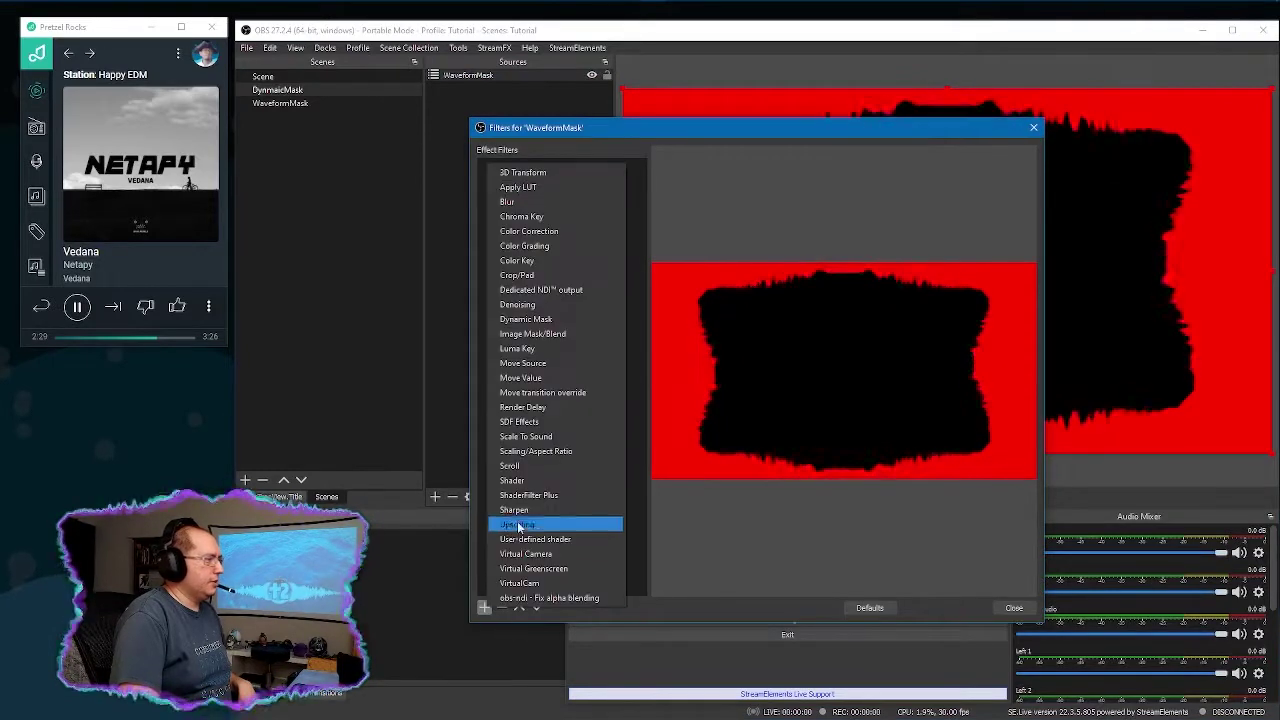
pyautogui.click(548, 437)
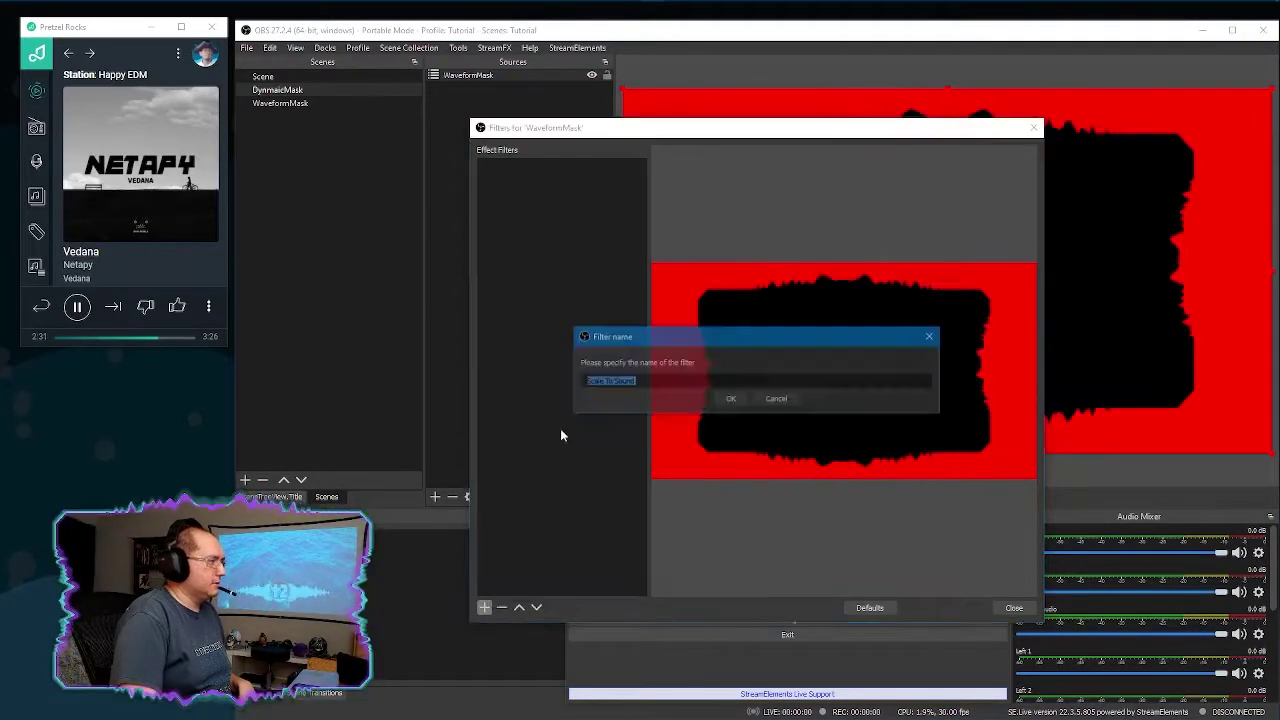
pyautogui.click(730, 398)
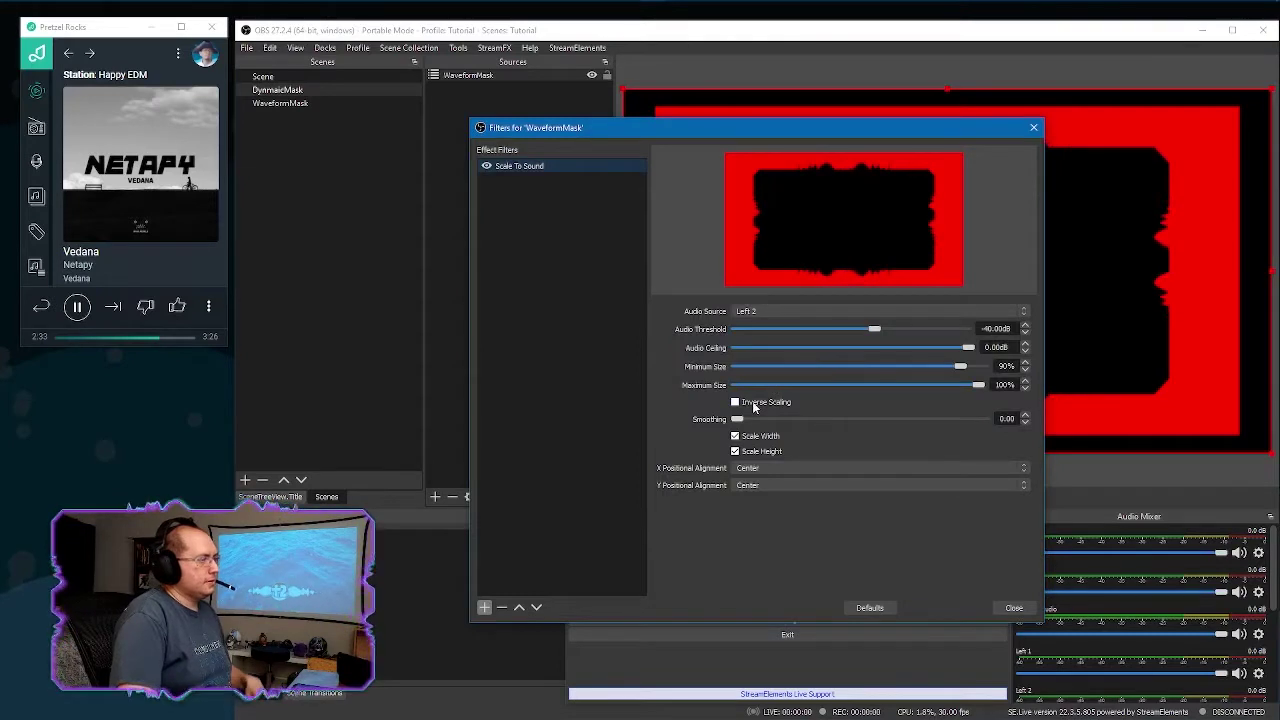
pyautogui.click(748, 312)
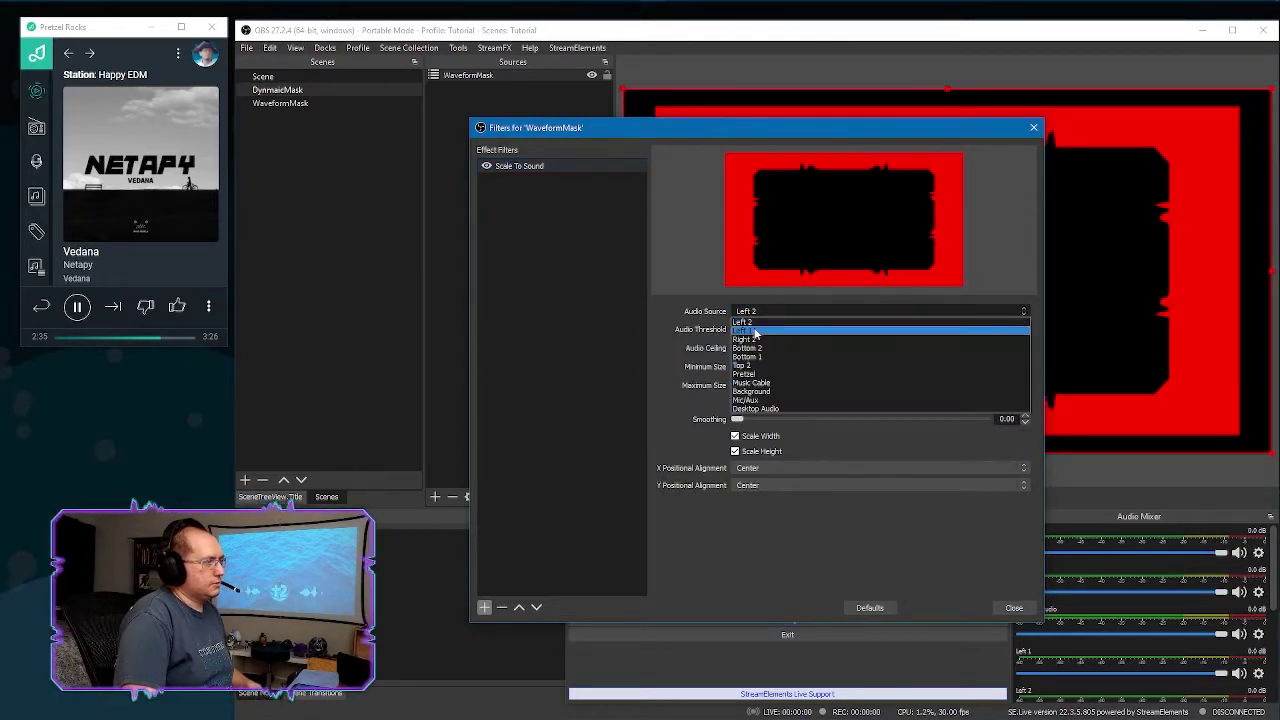
pyautogui.click(752, 375)
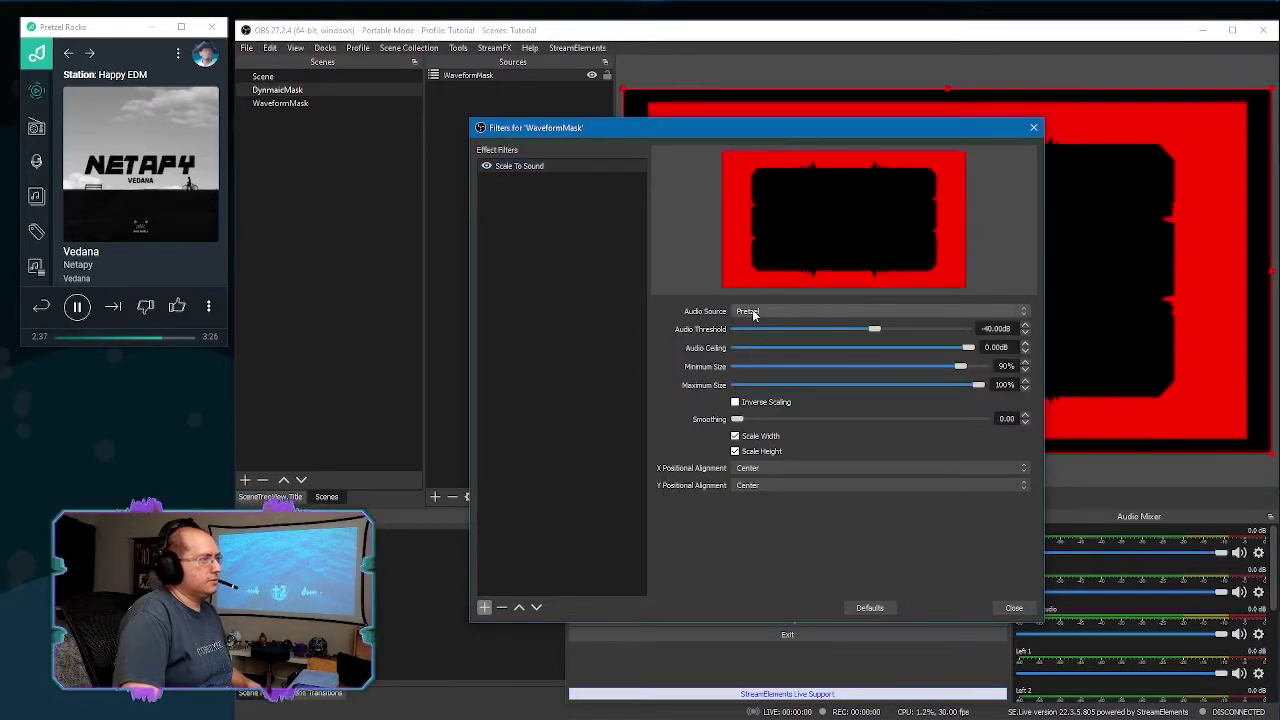
pyautogui.click(749, 402)
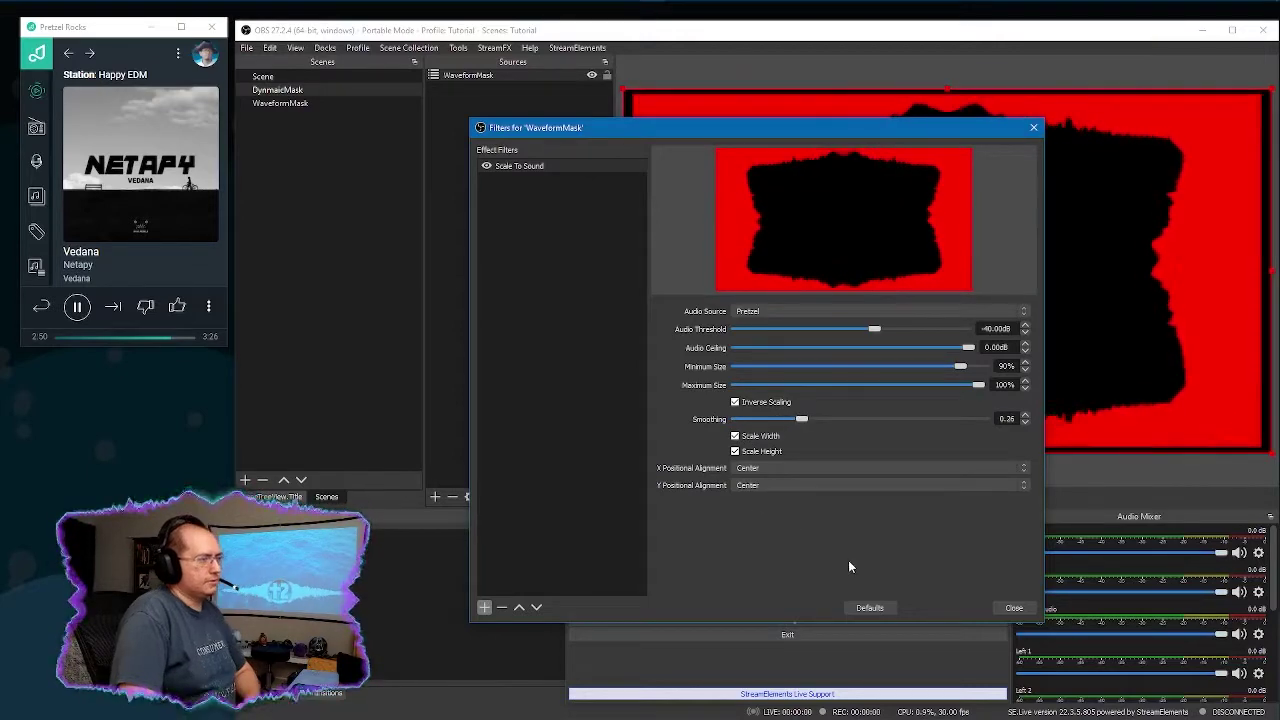
pyautogui.click(1003, 609)
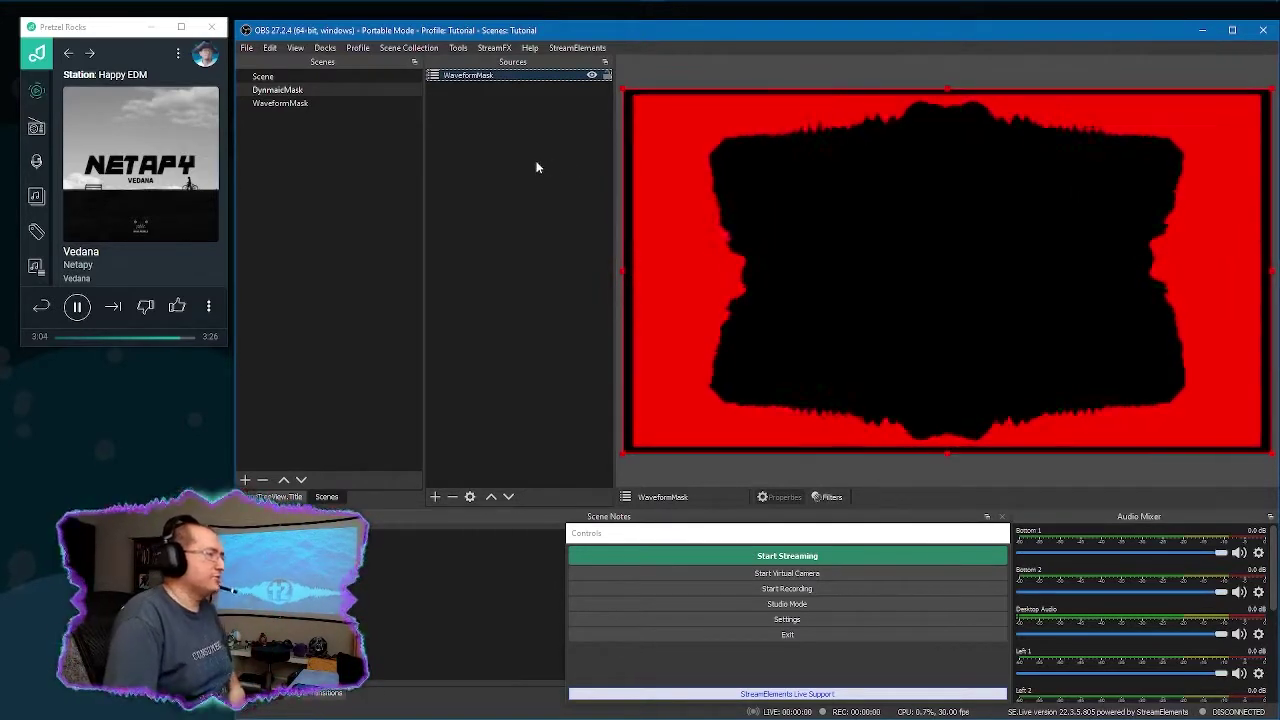
# Step: Add a solid red Color Red source and move it beneath WaveformMask in the sources
pyautogui.rightClick(510, 147)
pyautogui.moveTo(557, 150)
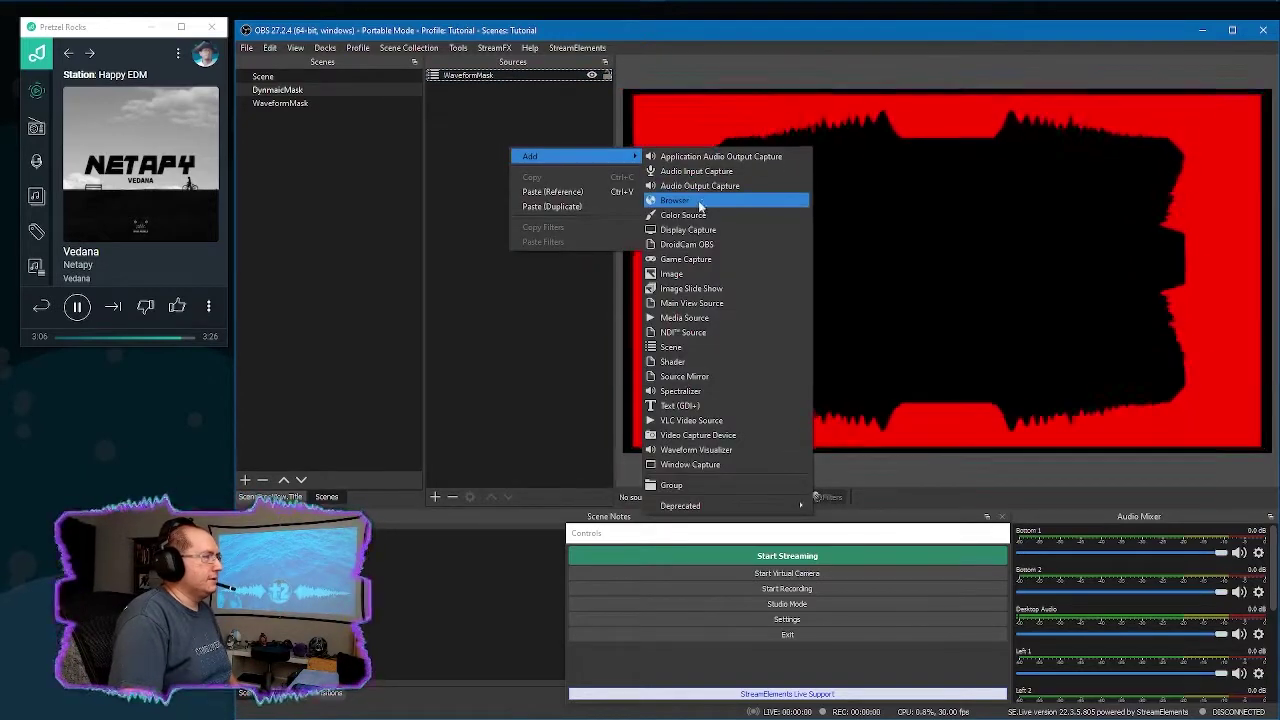
pyautogui.click(688, 214)
pyautogui.write('Color Sou')
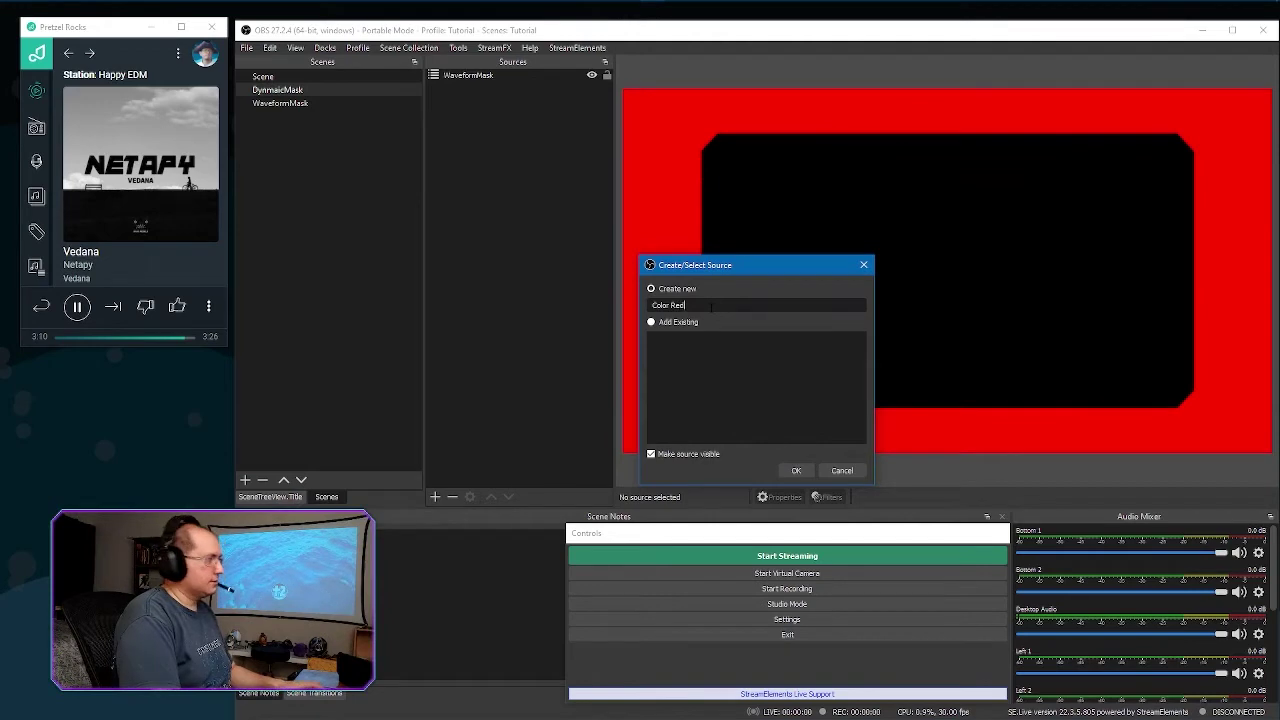
pyautogui.press('Return')
pyautogui.click(862, 461)
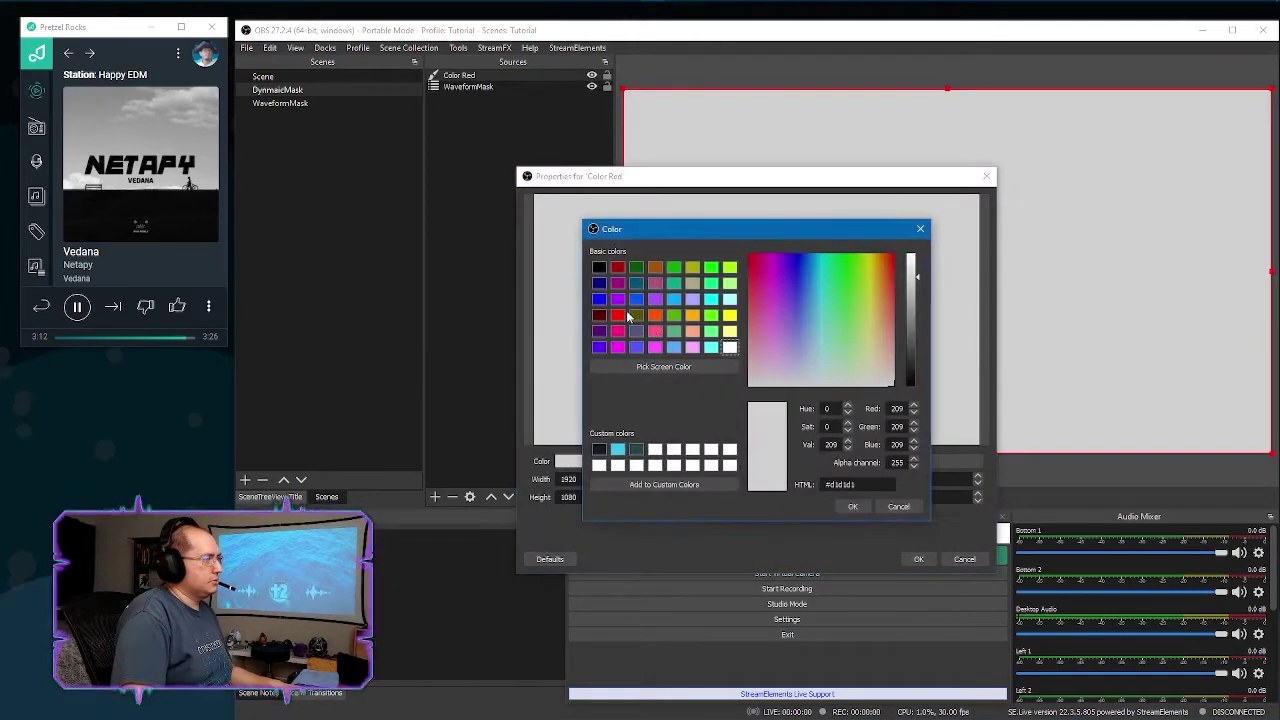
pyautogui.click(851, 507)
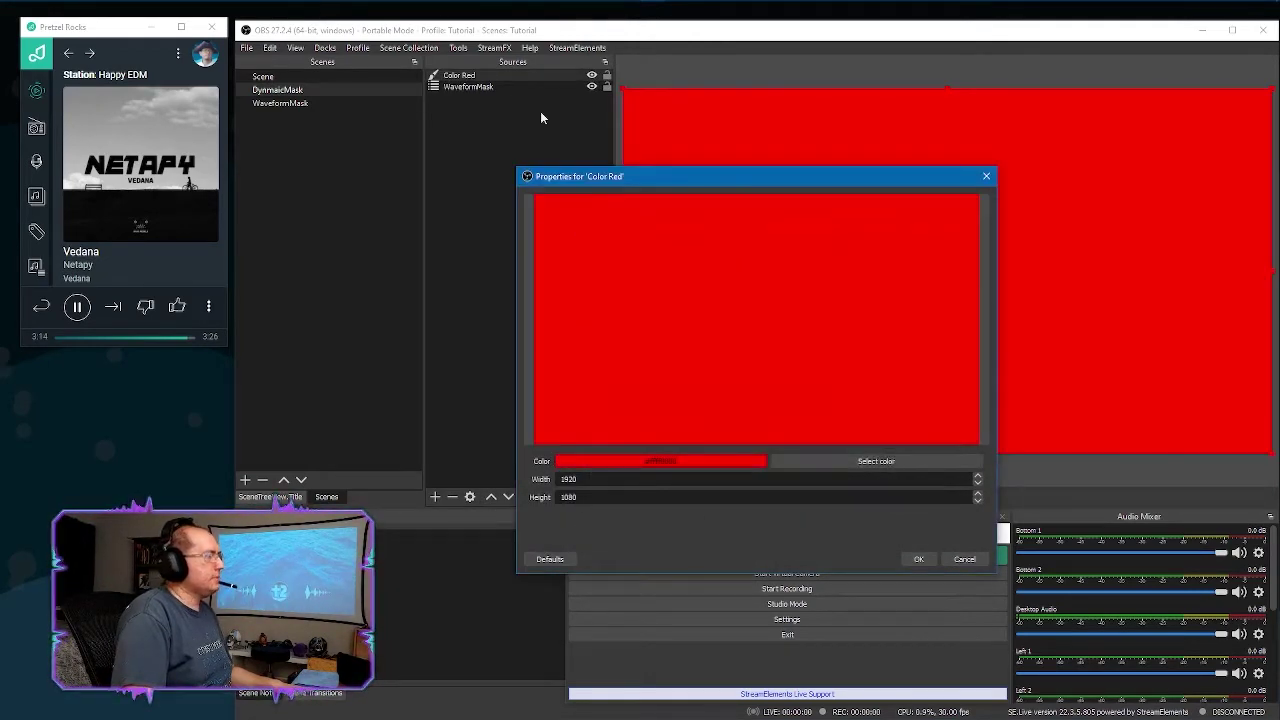
pyautogui.click(918, 559)
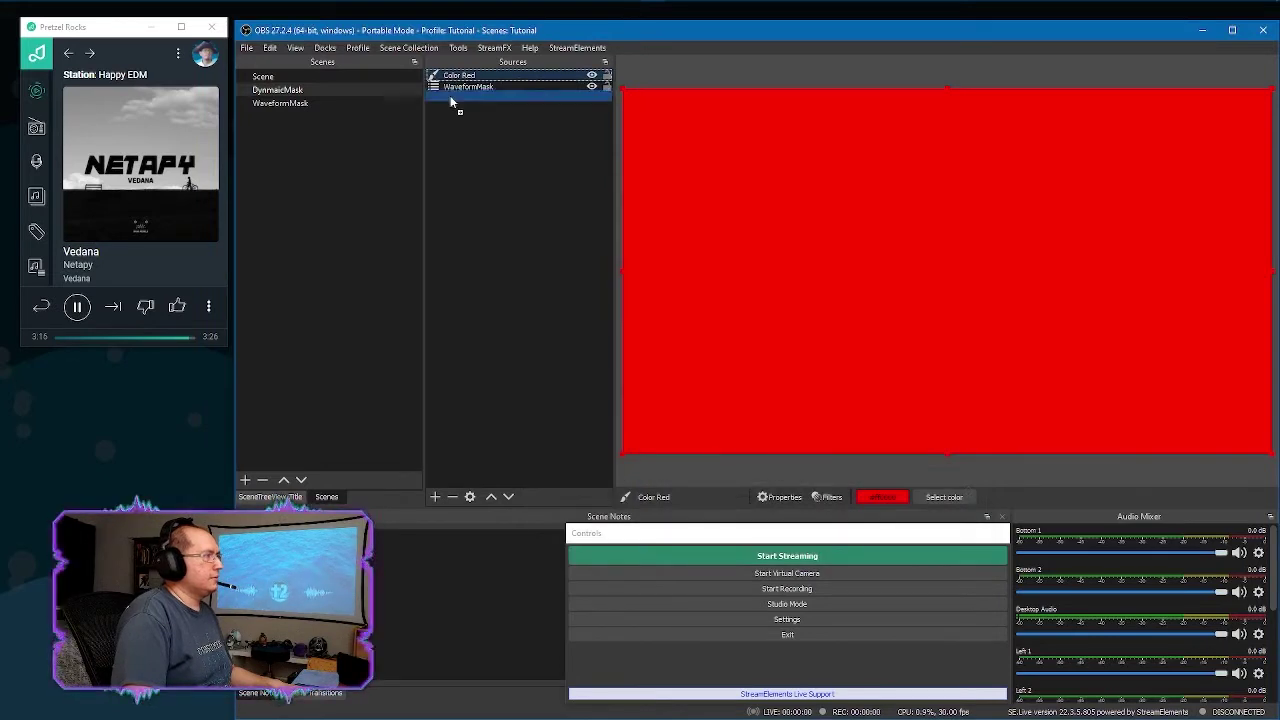
pyautogui.moveTo(450, 103); pyautogui.dragTo(450, 103)
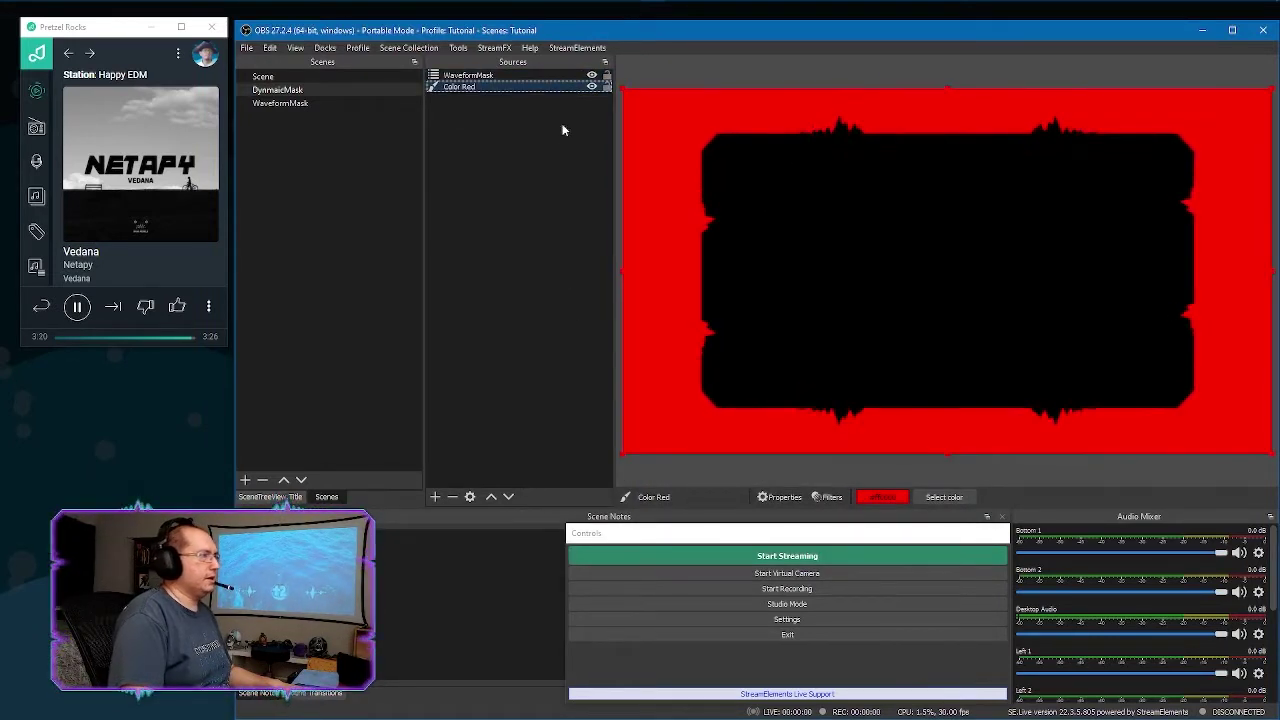
pyautogui.click(477, 131)
# Step: In the main Scene, add a Video Capture Device named Camera using the OBS-Camera device
pyautogui.click(278, 79)
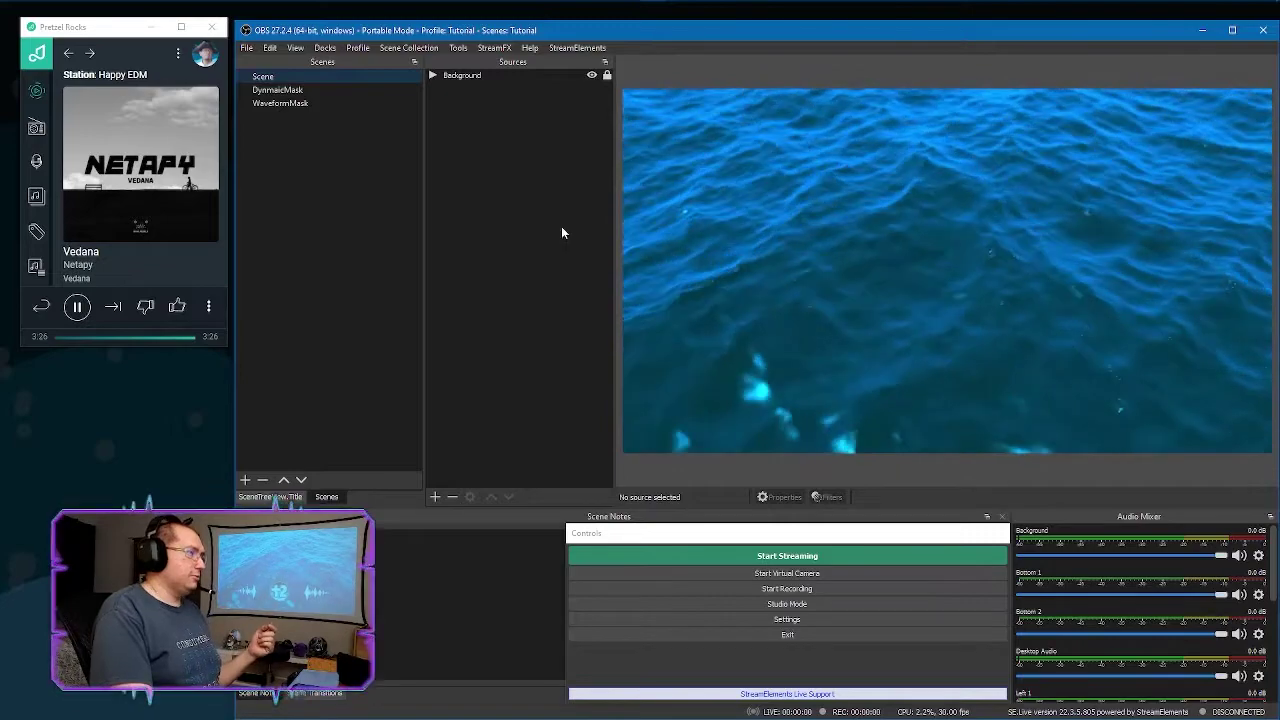
pyautogui.rightClick(561, 229)
pyautogui.moveTo(596, 235)
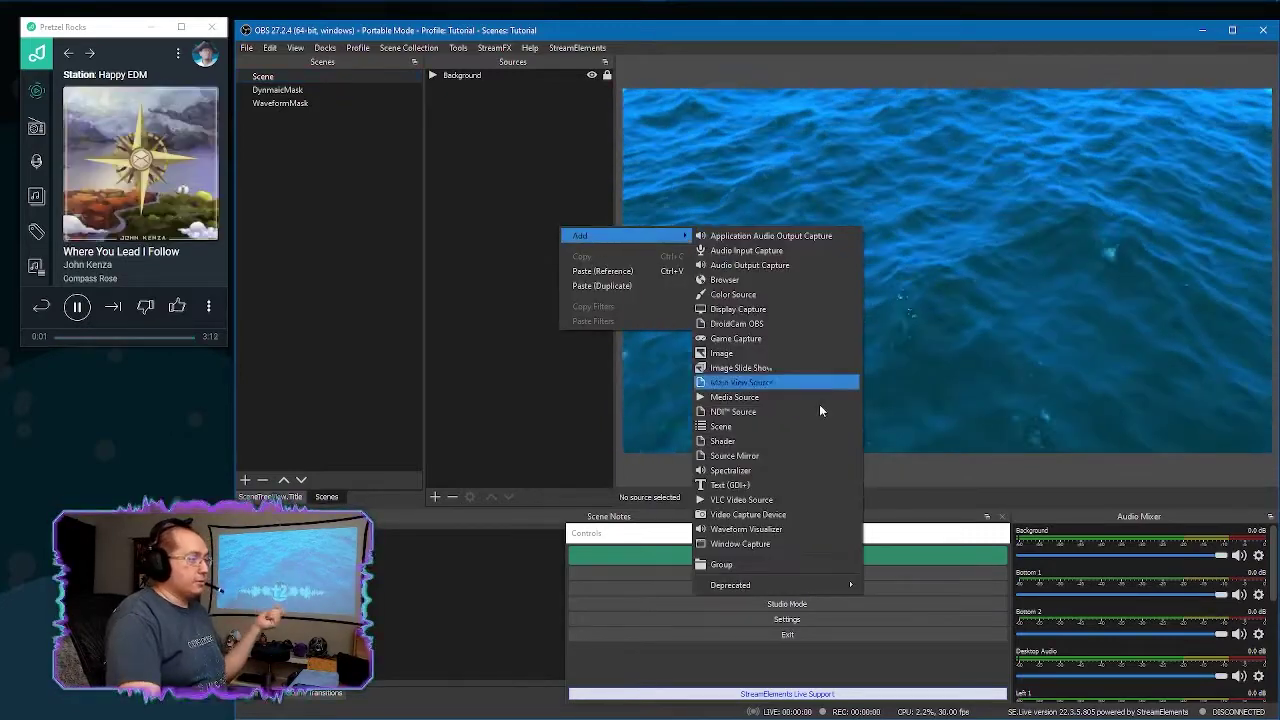
pyautogui.click(782, 518)
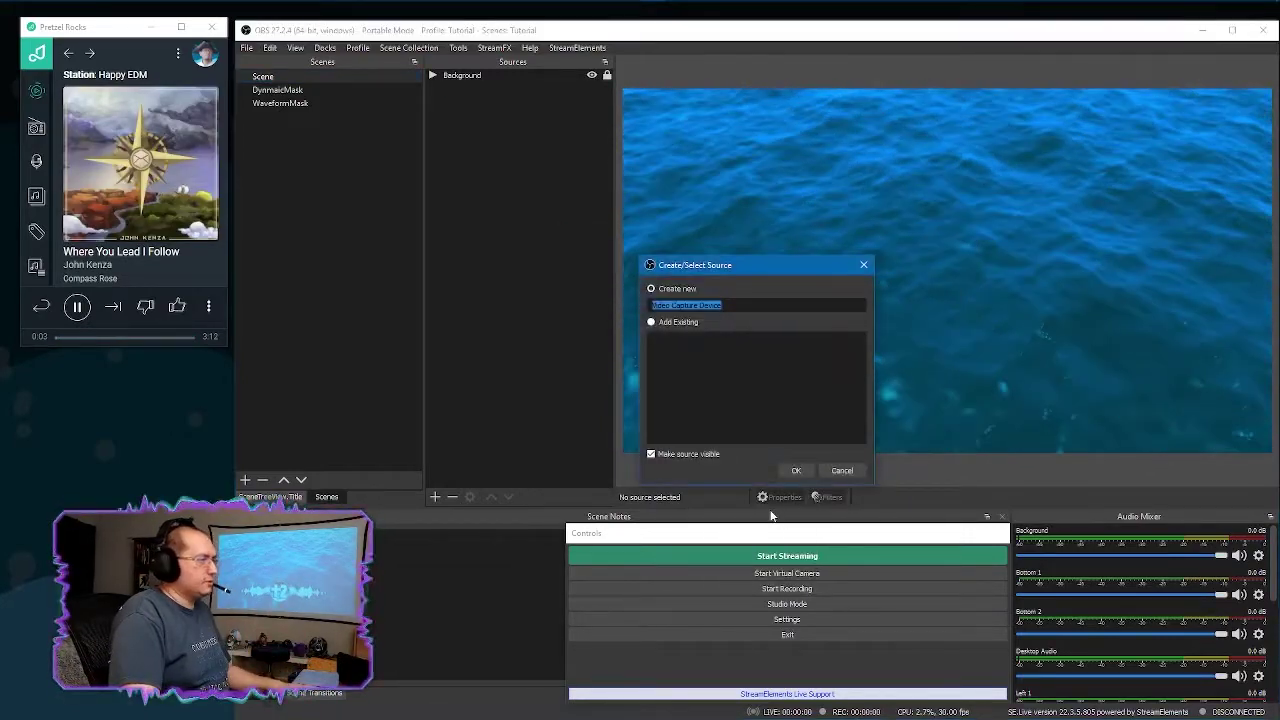
pyautogui.write('Camera')
pyautogui.press('Return')
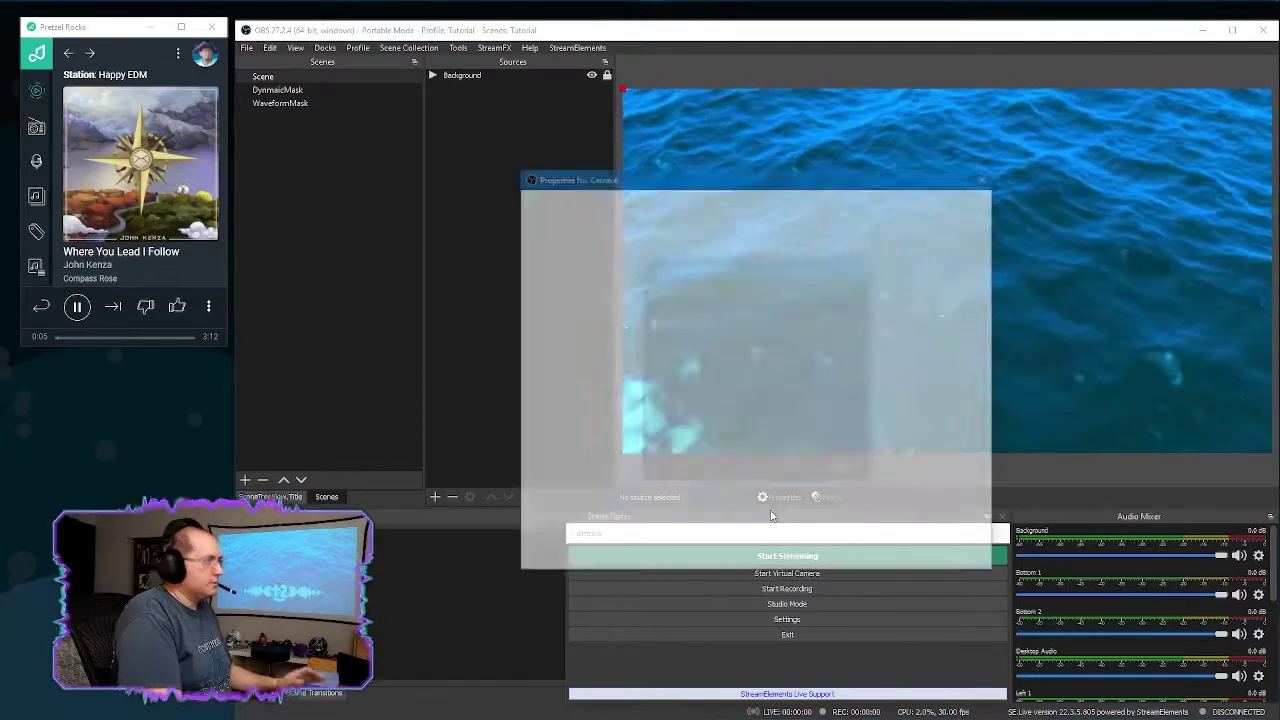
pyautogui.click(731, 462)
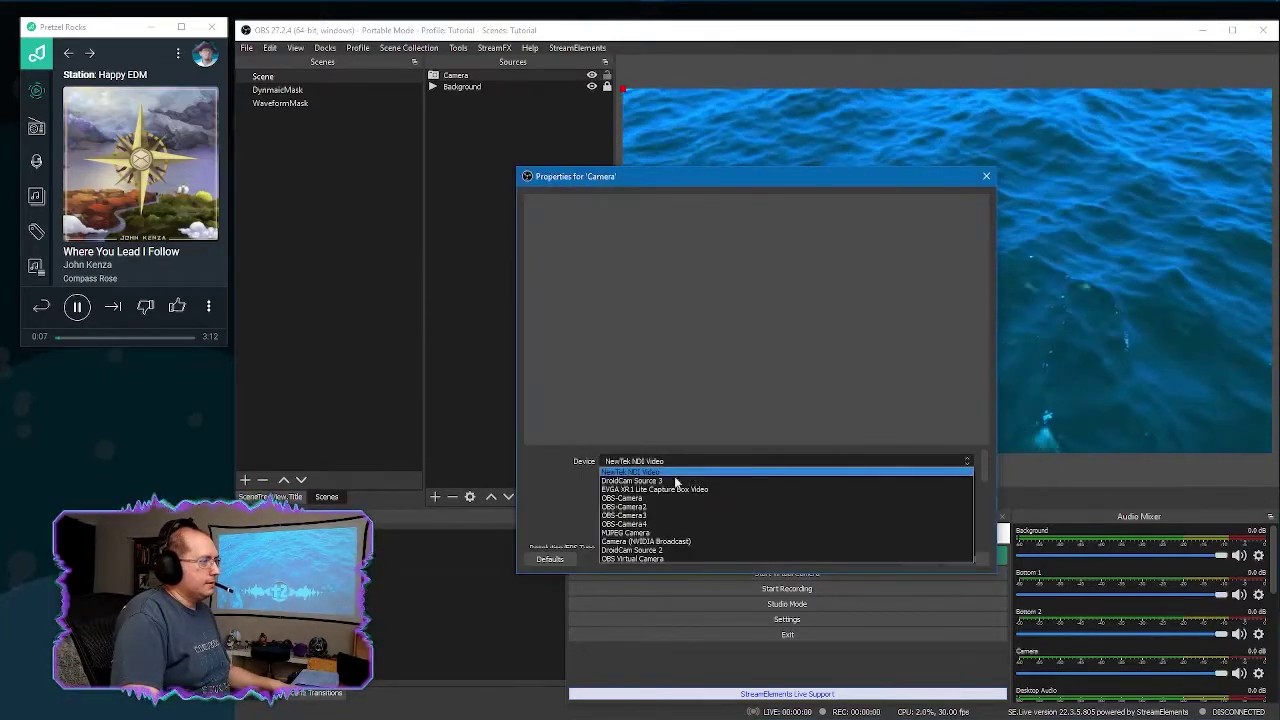
pyautogui.click(624, 506)
pyautogui.click(634, 462)
pyautogui.click(624, 498)
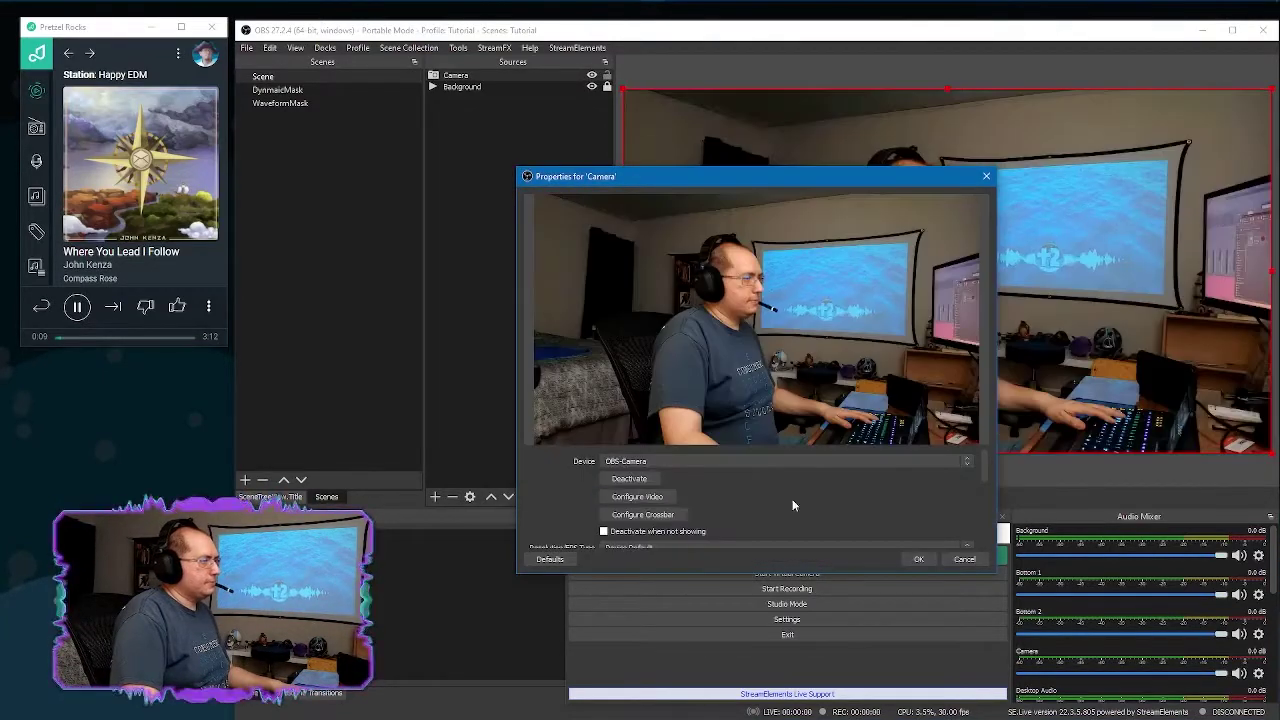
pyautogui.click(912, 559)
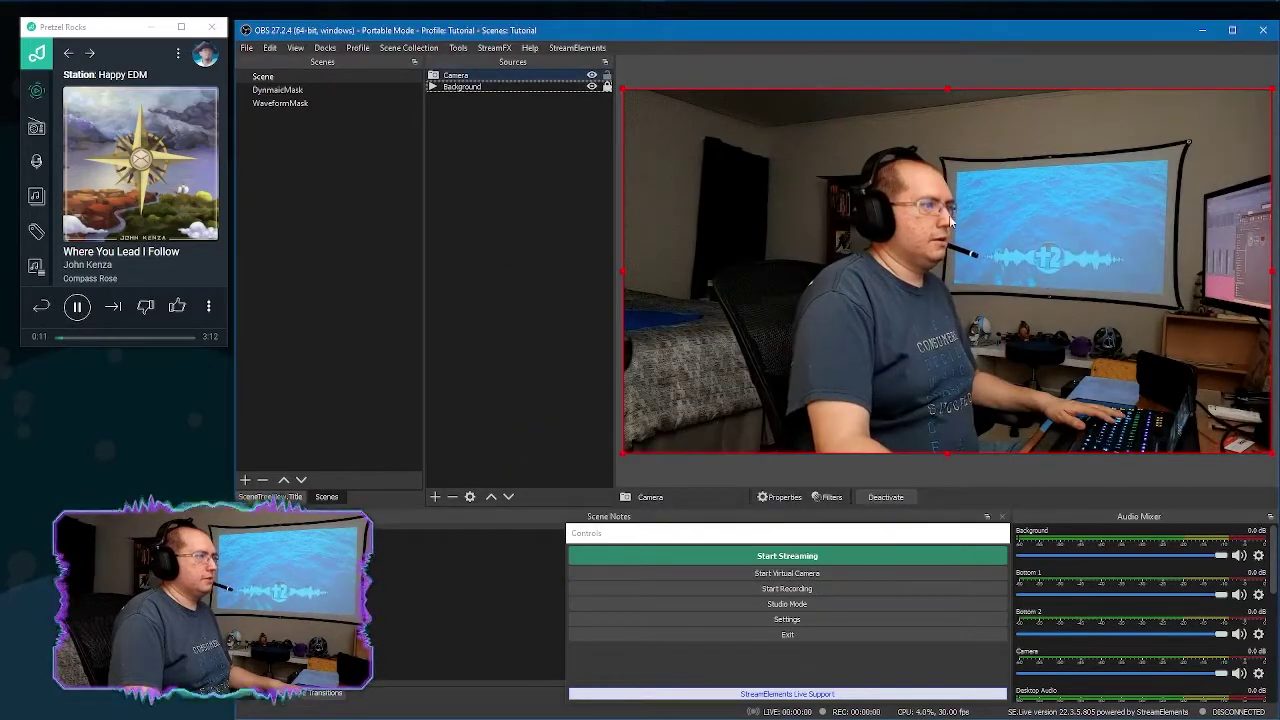
# Step: Add a Dynamic Mask filter to Camera using DynmaicMask as input, with alpha red input -1
pyautogui.rightClick(452, 77)
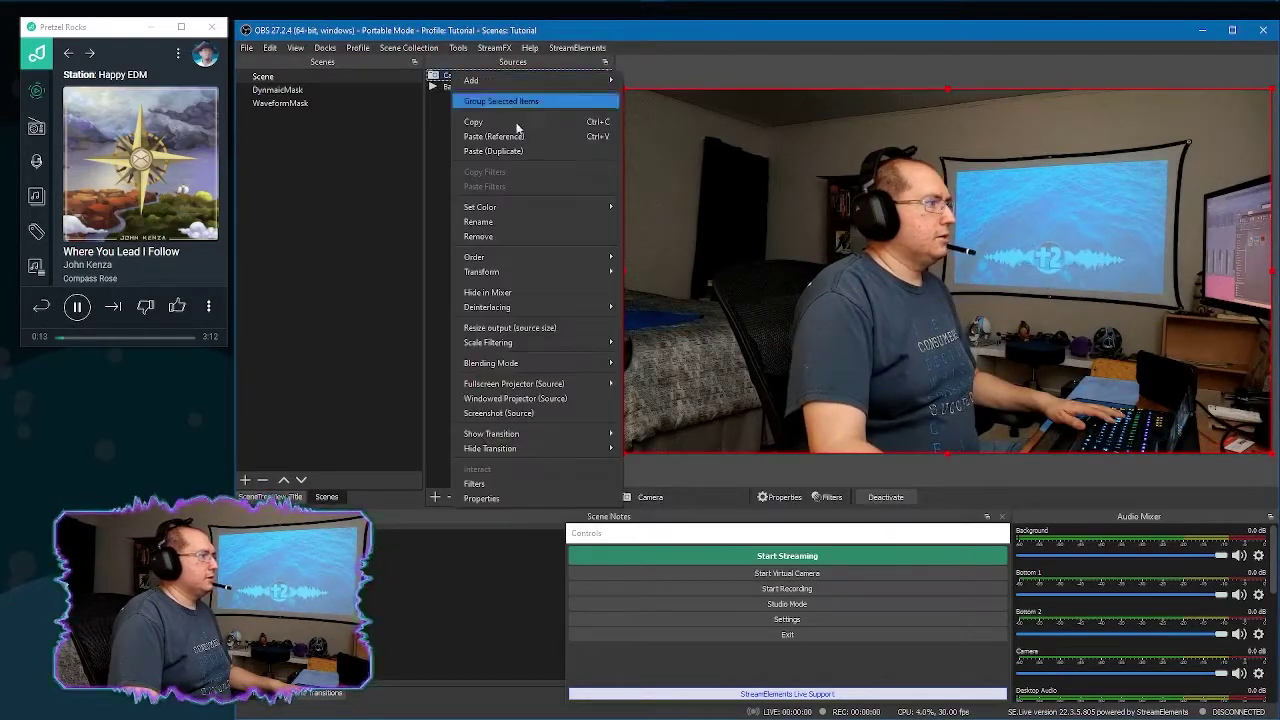
pyautogui.click(505, 476)
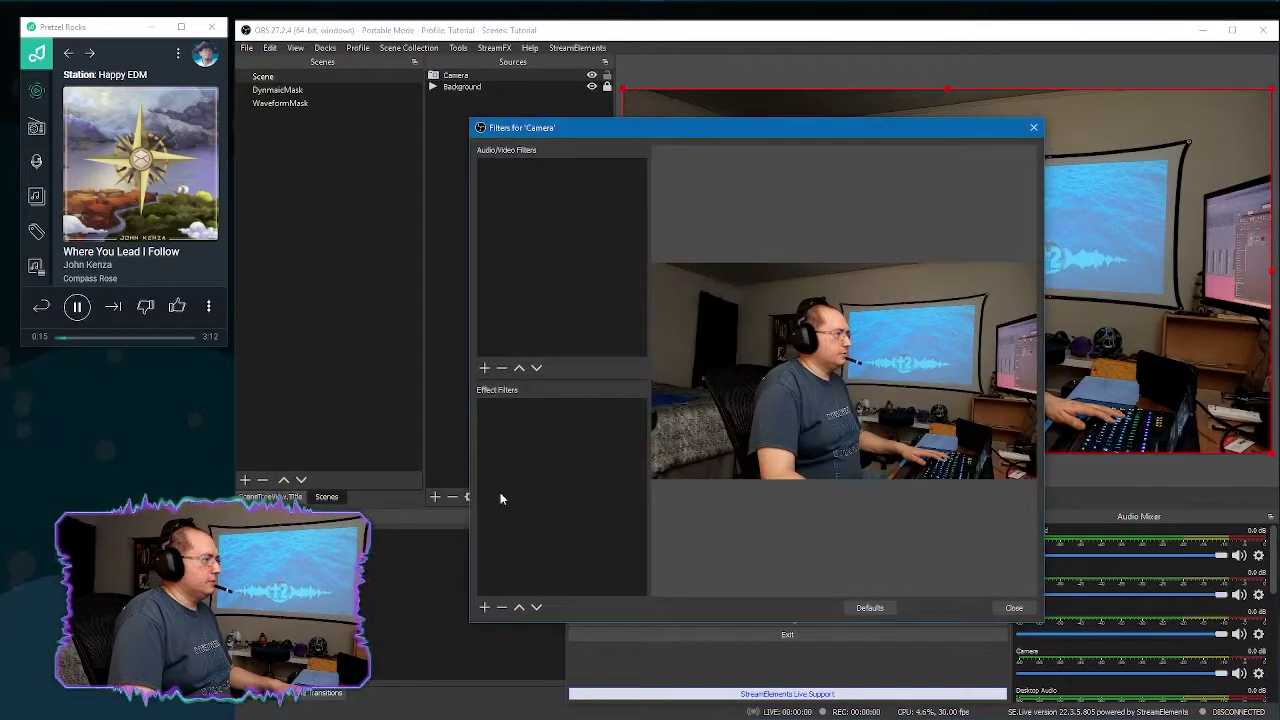
pyautogui.click(484, 607)
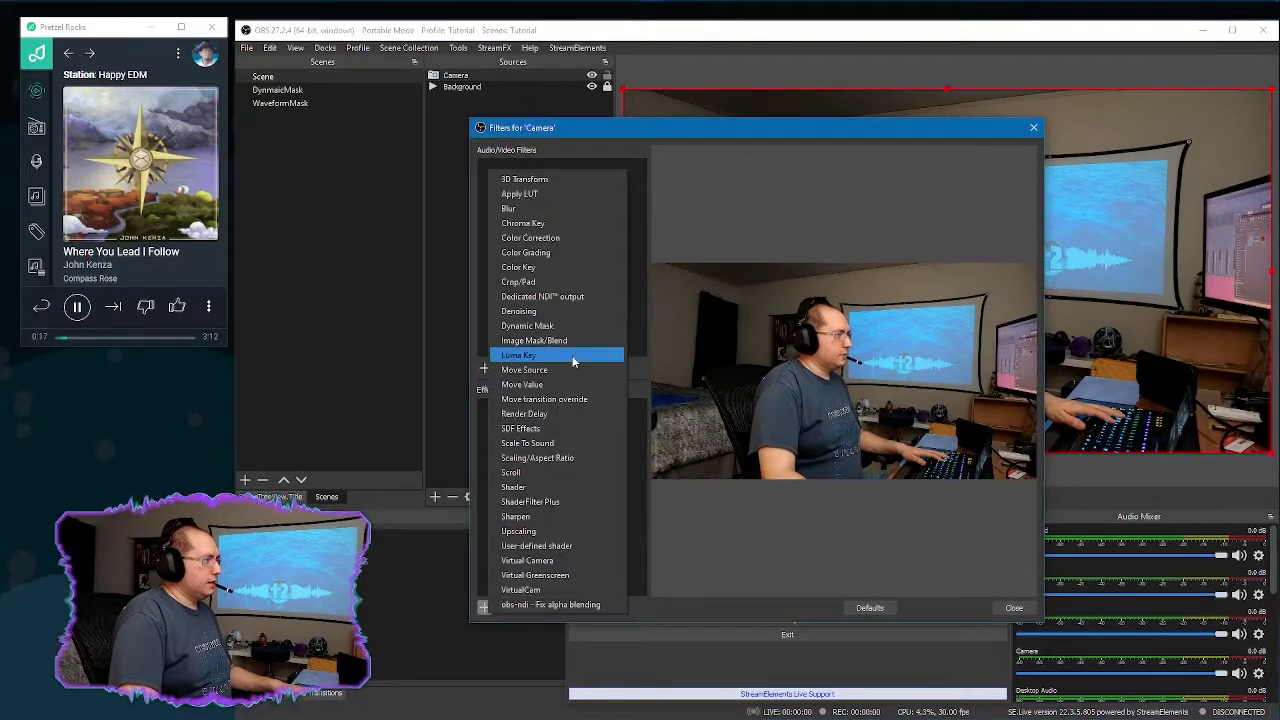
pyautogui.click(548, 328)
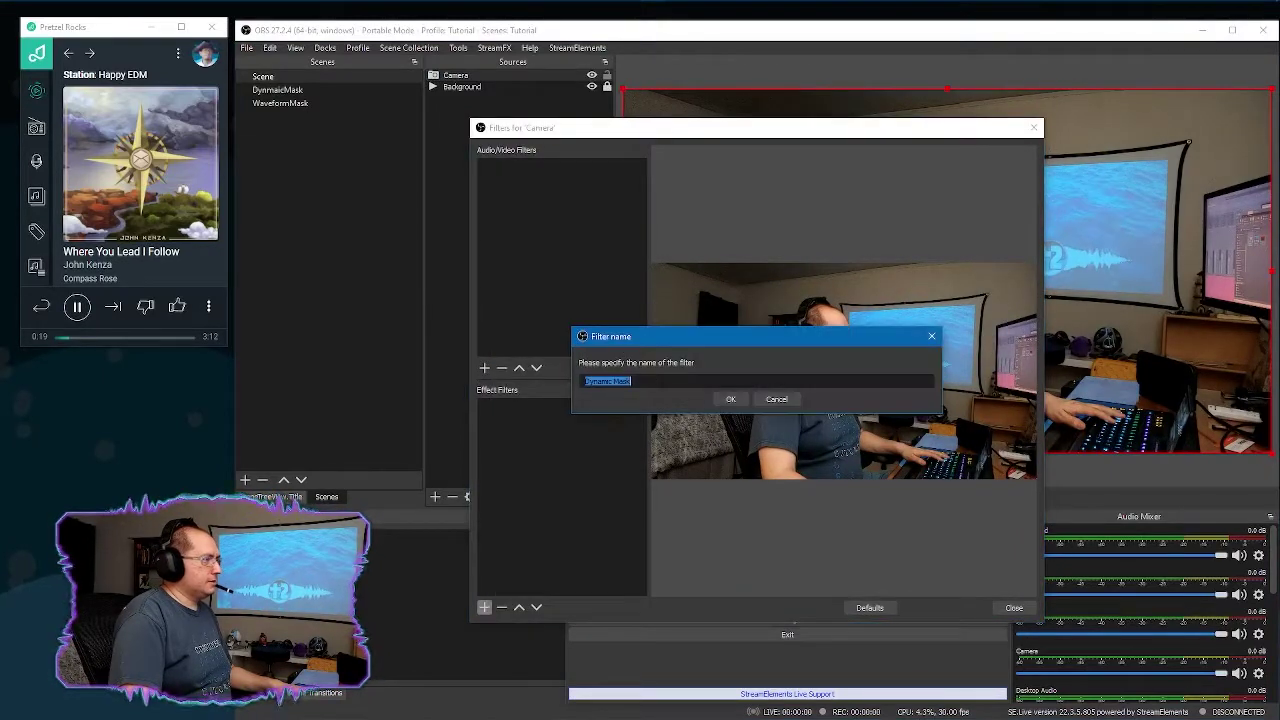
pyautogui.click(729, 399)
pyautogui.click(829, 326)
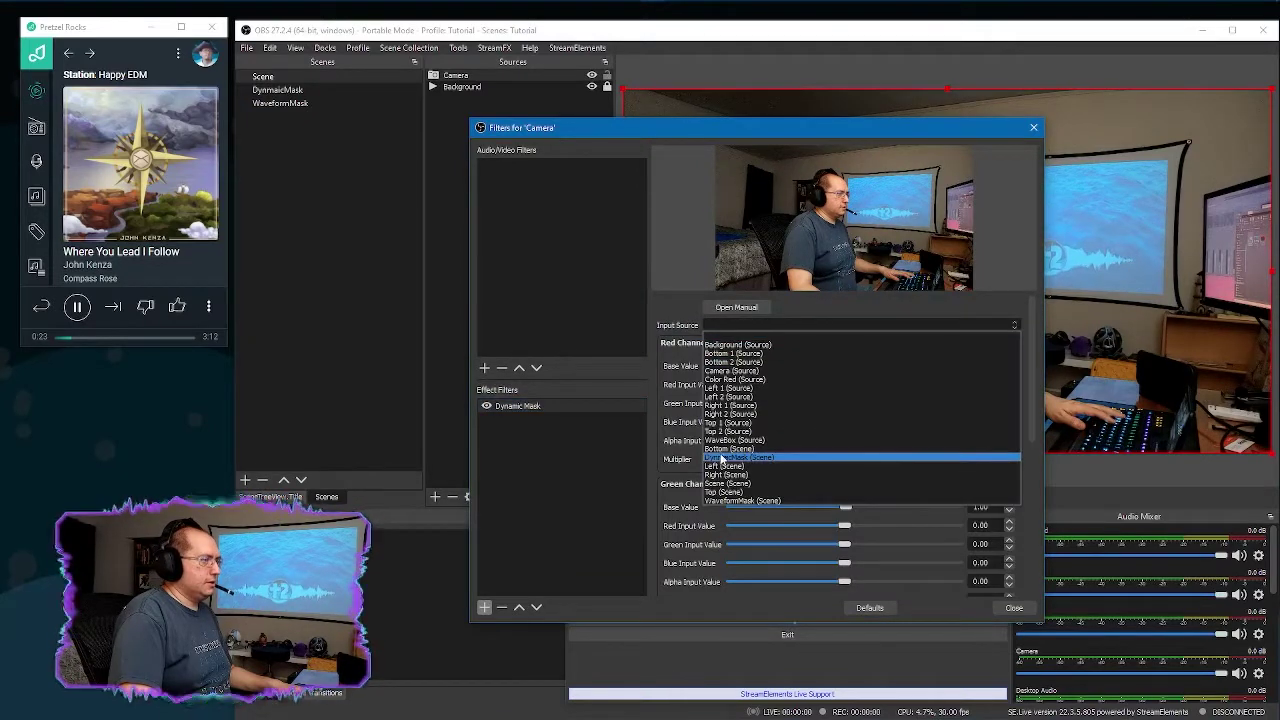
pyautogui.click(757, 458)
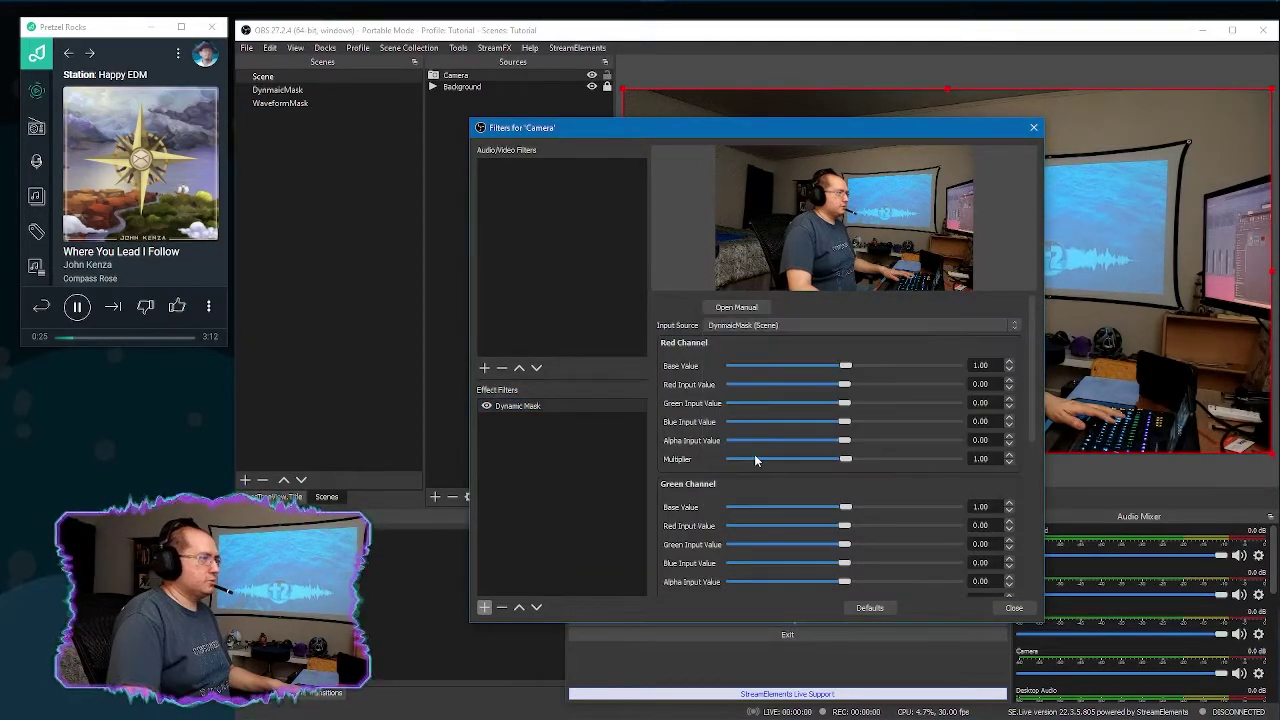
pyautogui.moveTo(1034, 413); pyautogui.dragTo(1042, 597)
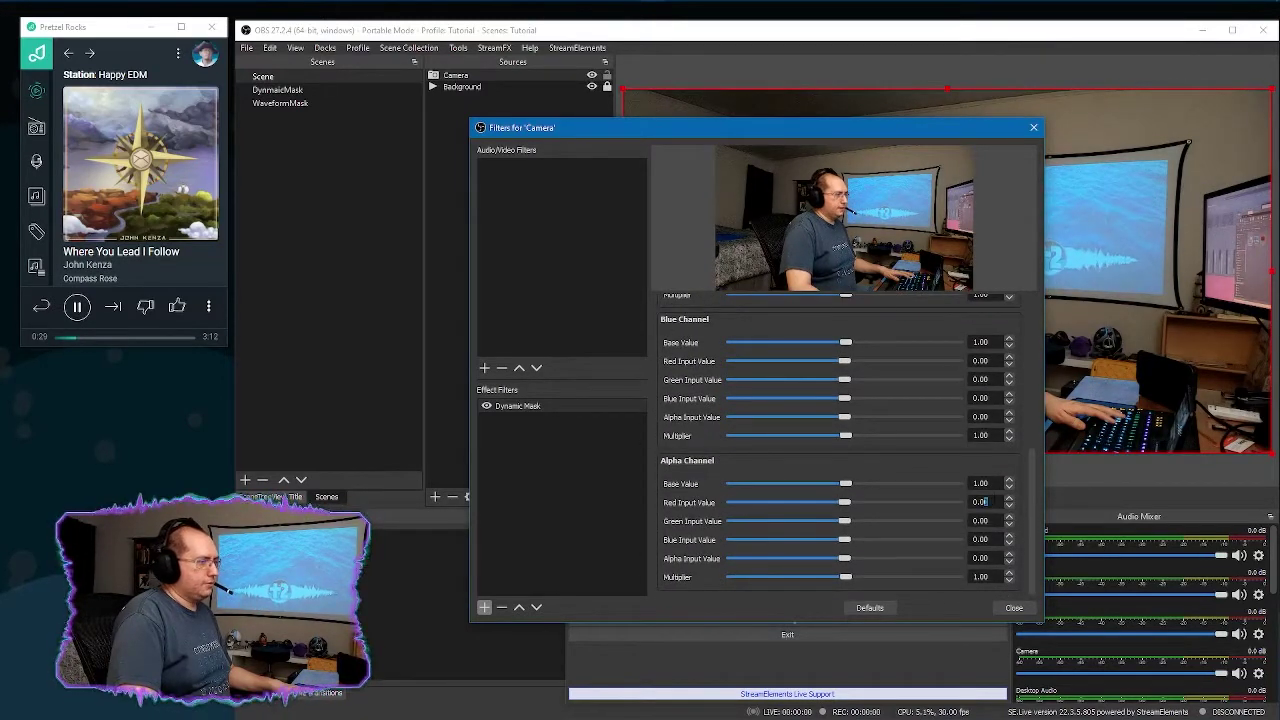
pyautogui.click(980, 501)
pyautogui.write('-1')
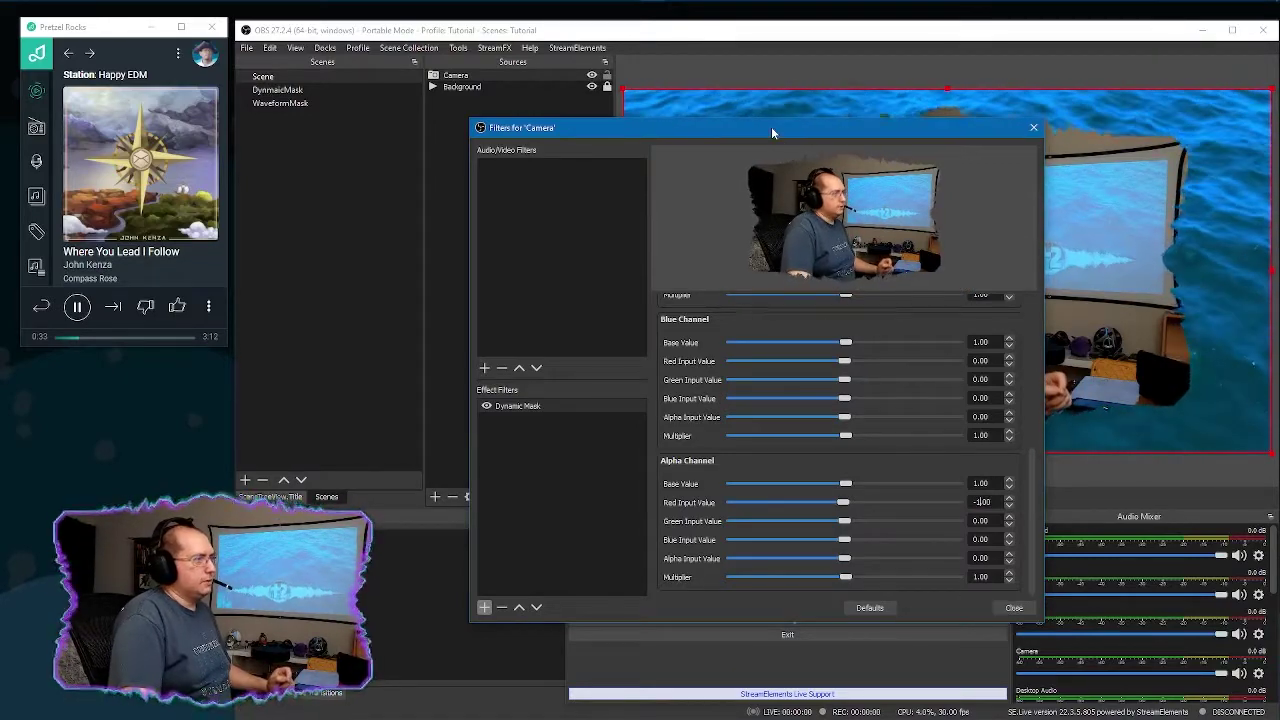
pyautogui.moveTo(771, 126)
pyautogui.mouseDown()
pyautogui.moveTo(853, 579)
pyautogui.moveTo(751, 126)
pyautogui.mouseUp()
# Step: Add an SDF Effects filter to Camera with a black outer glow, width 10, sharpness 0
pyautogui.rightClick(531, 432)
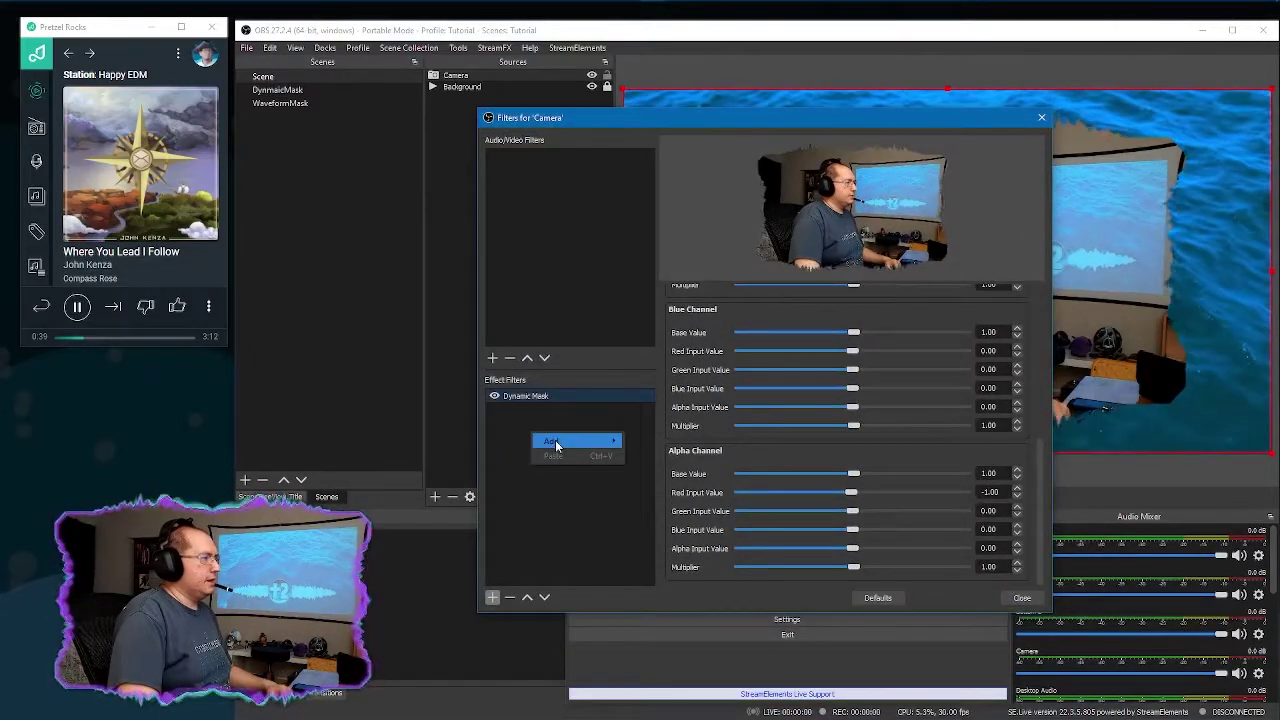
pyautogui.moveTo(556, 445)
pyautogui.click(664, 533)
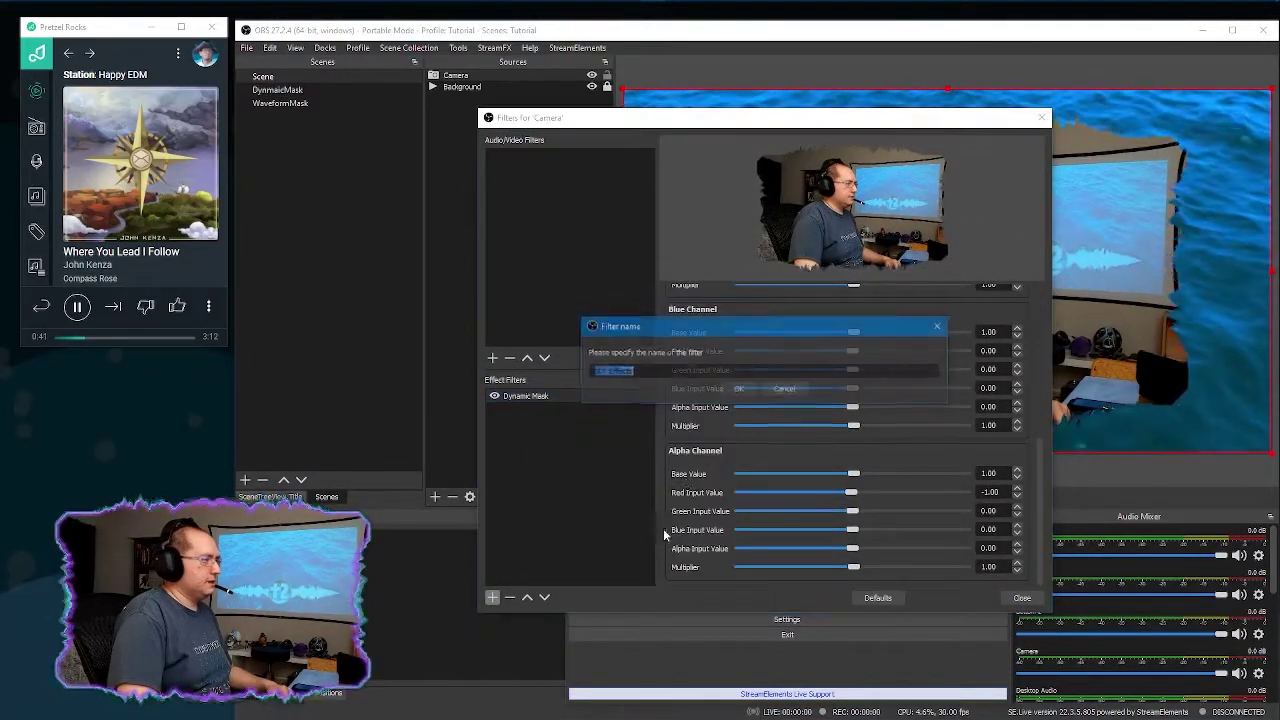
pyautogui.click(738, 388)
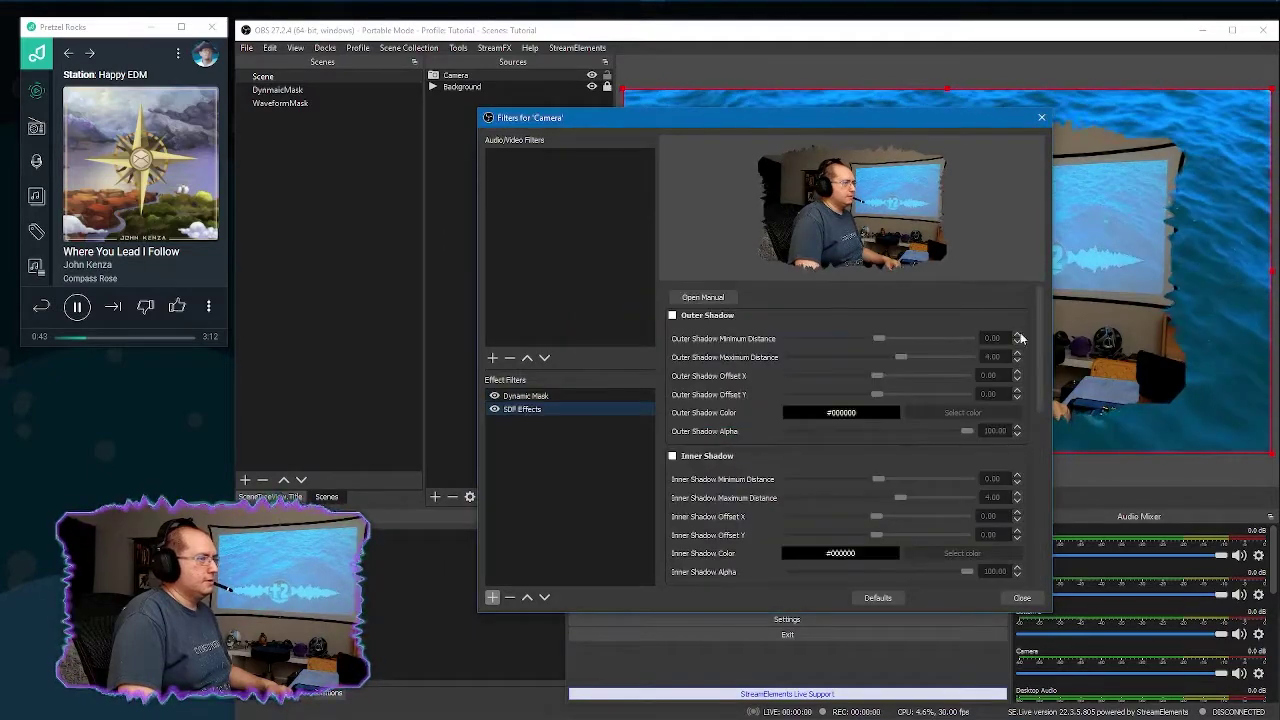
pyautogui.moveTo(1040, 314); pyautogui.dragTo(1026, 437)
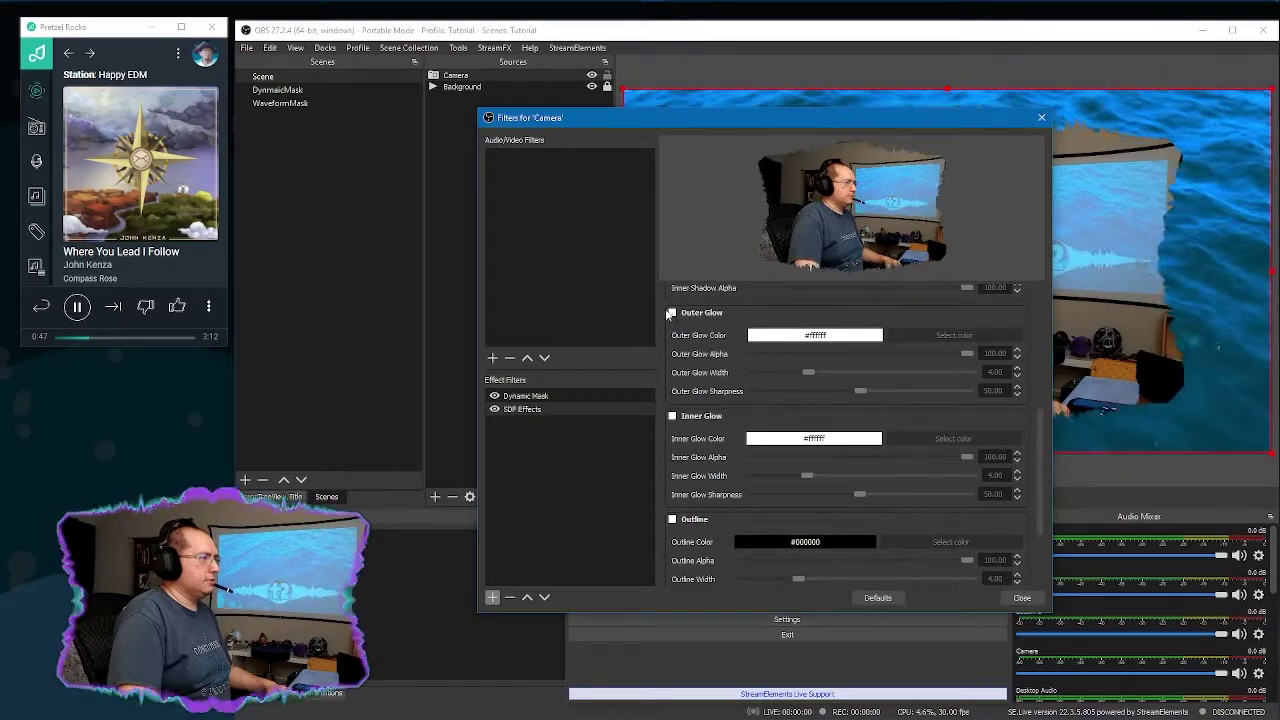
pyautogui.click(671, 313)
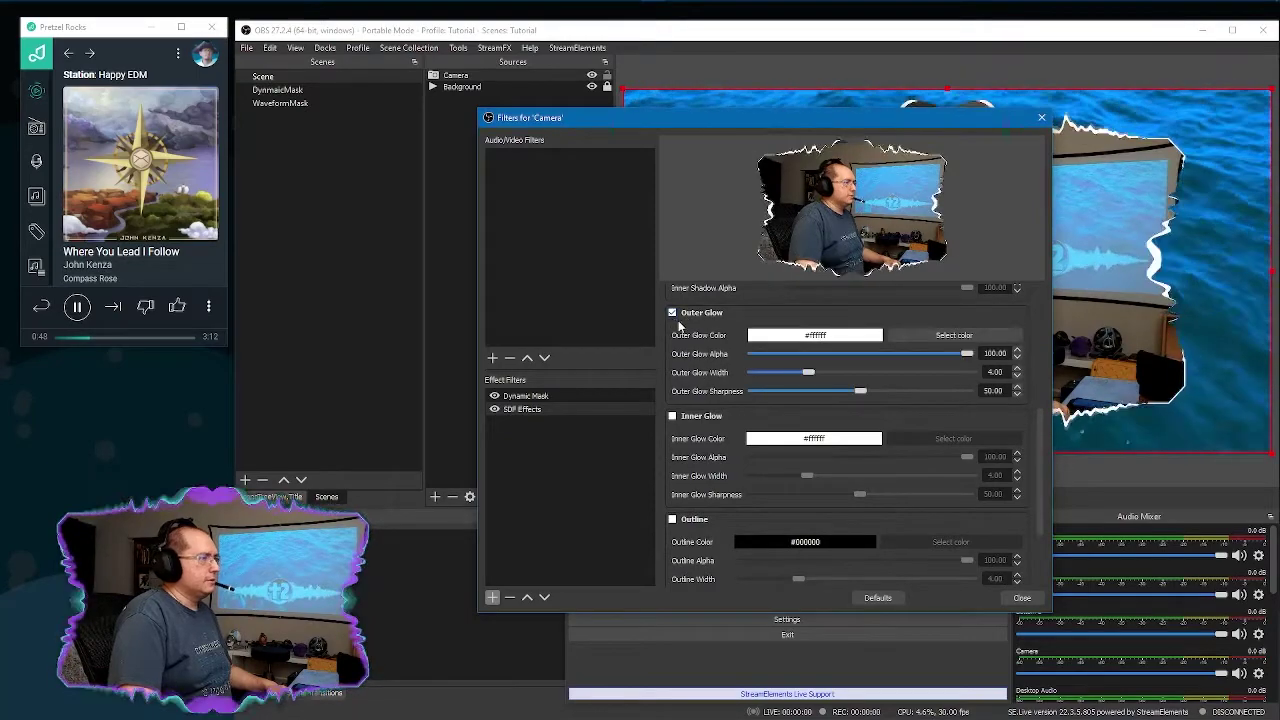
pyautogui.click(945, 335)
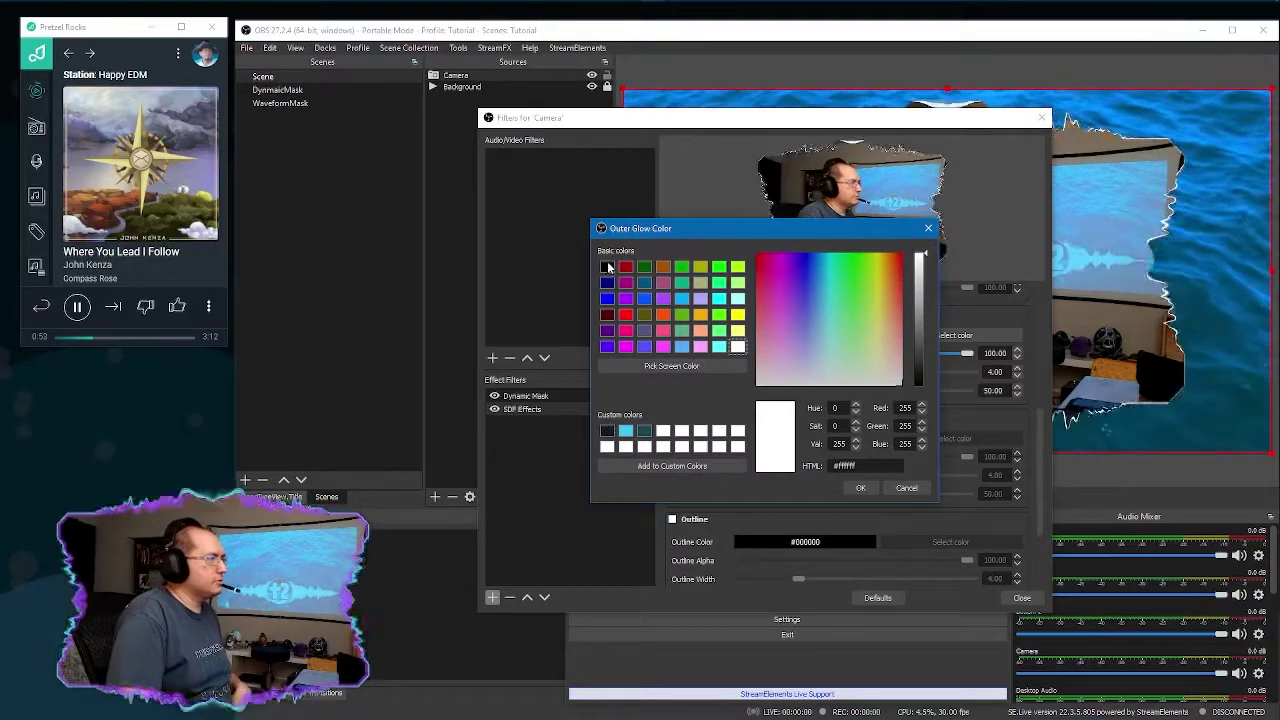
pyautogui.click(607, 266)
pyautogui.click(860, 487)
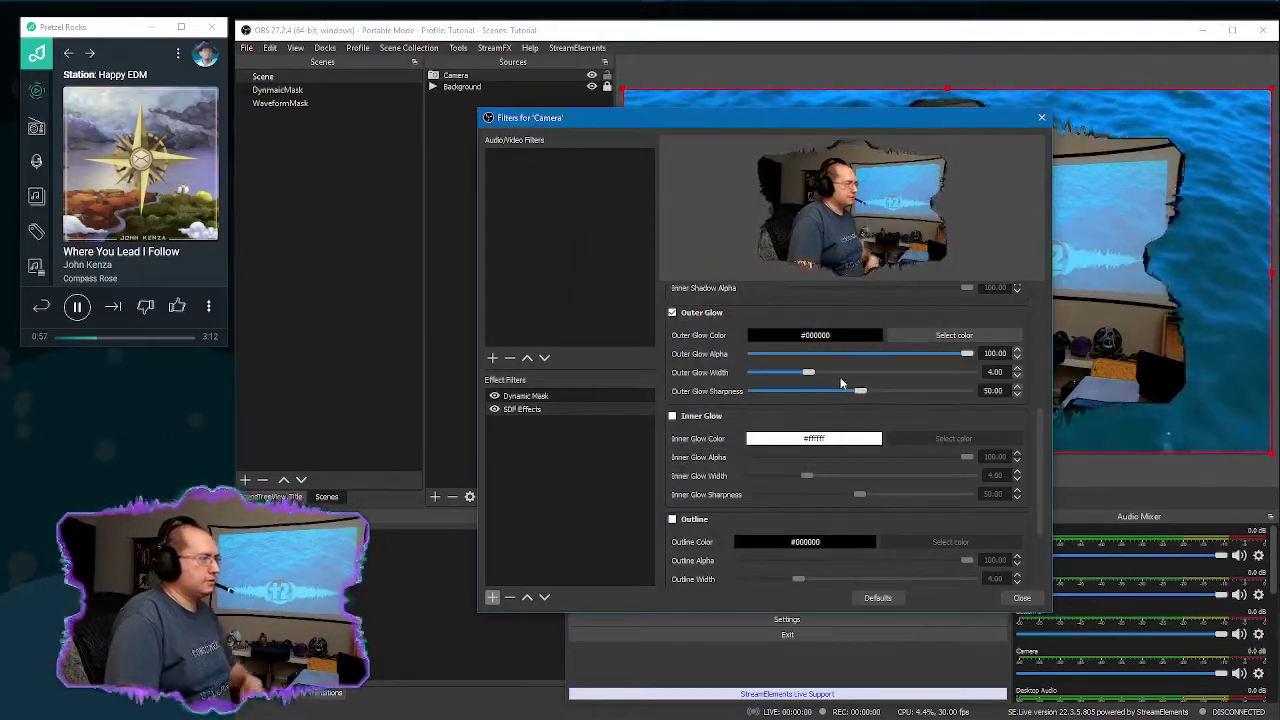
pyautogui.doubleClick(995, 372)
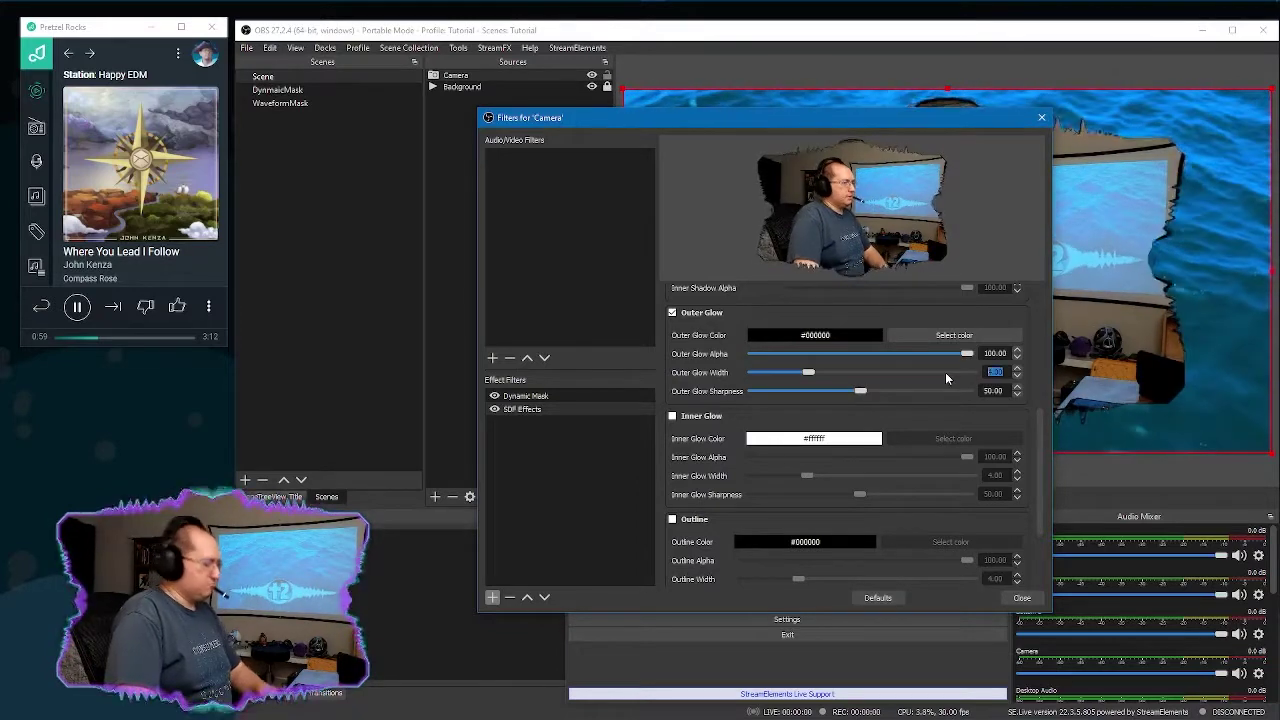
pyautogui.write('10')
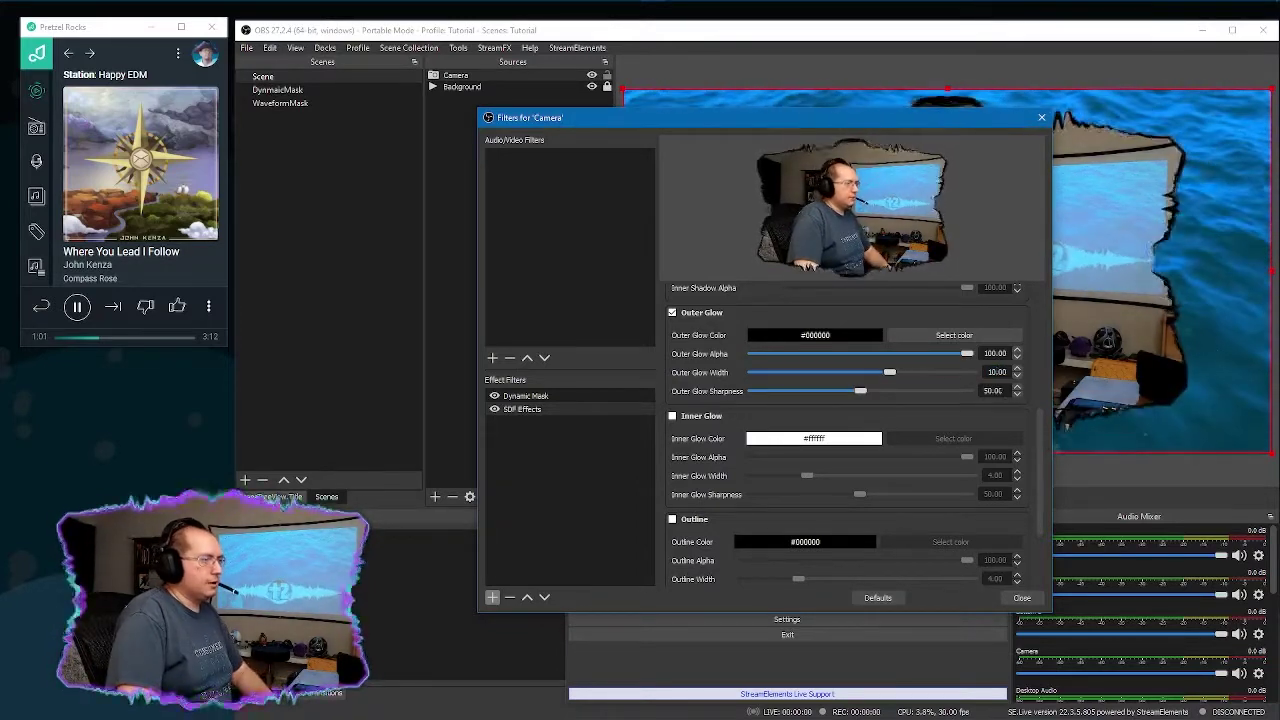
pyautogui.moveTo(863, 390); pyautogui.dragTo(650, 394)
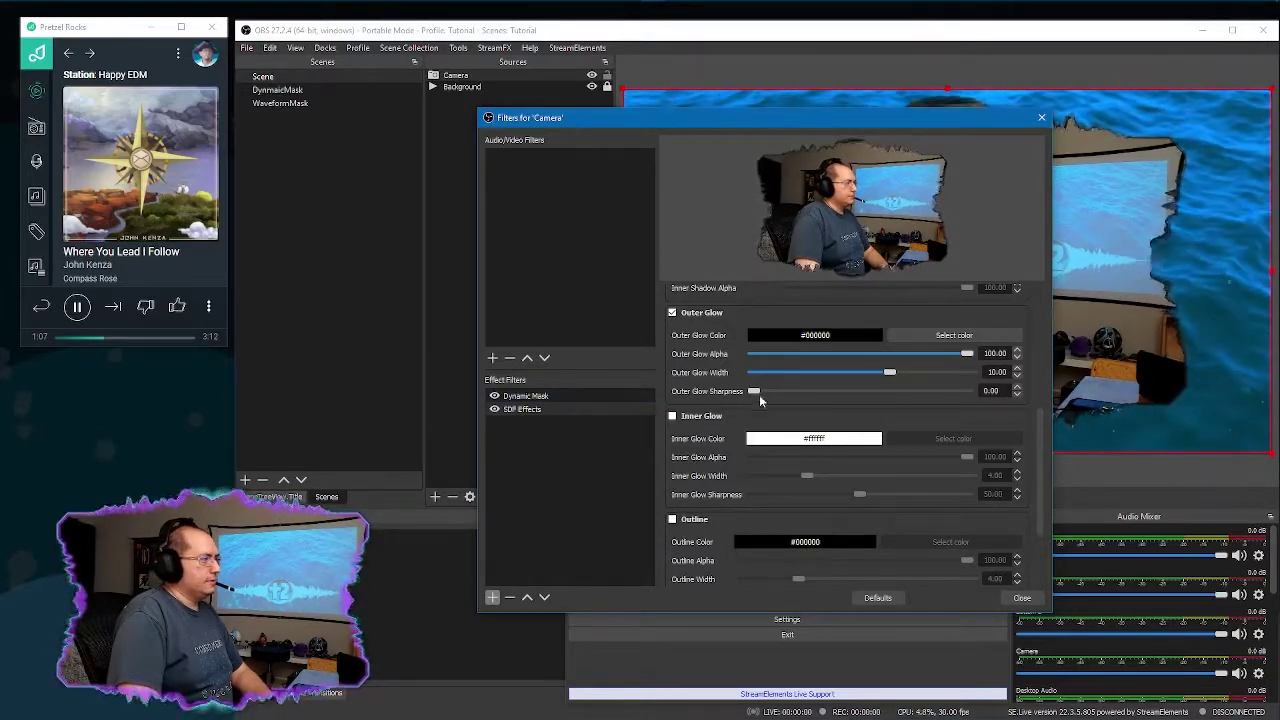
# Step: Enable a red inner glow with width 10 and sharpness 0
pyautogui.click(673, 416)
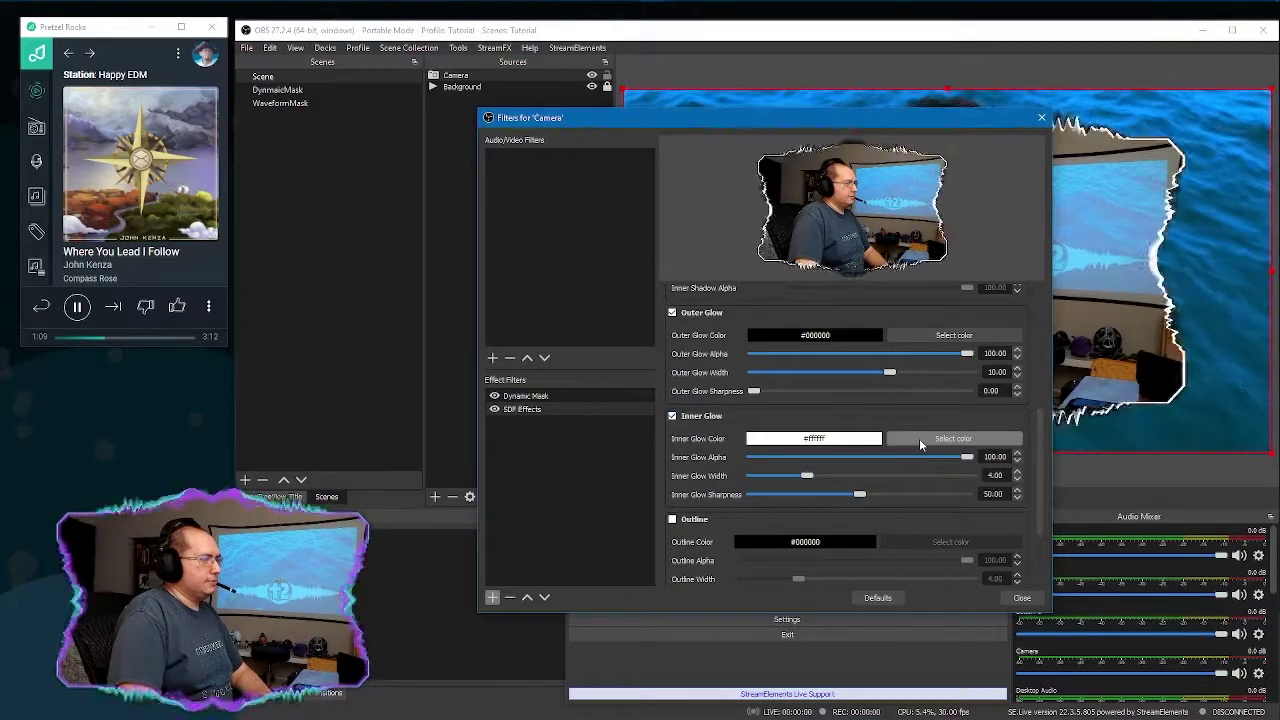
pyautogui.click(919, 441)
pyautogui.click(625, 314)
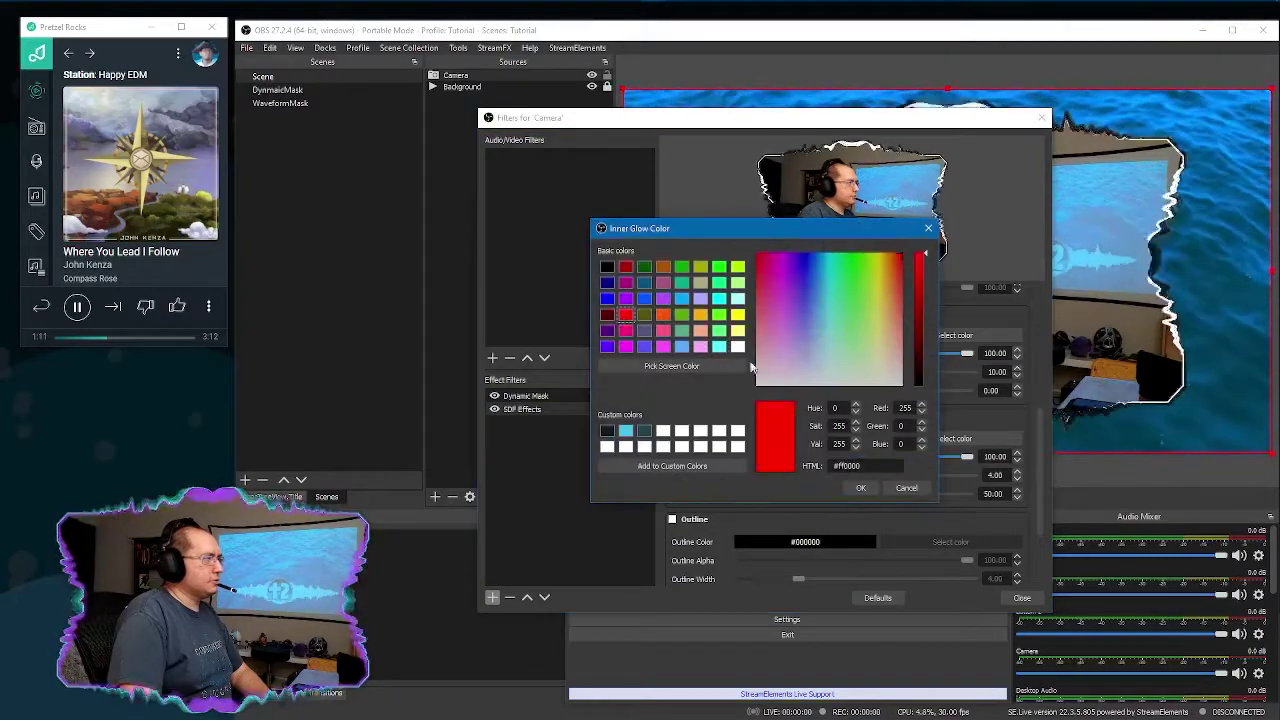
pyautogui.click(861, 489)
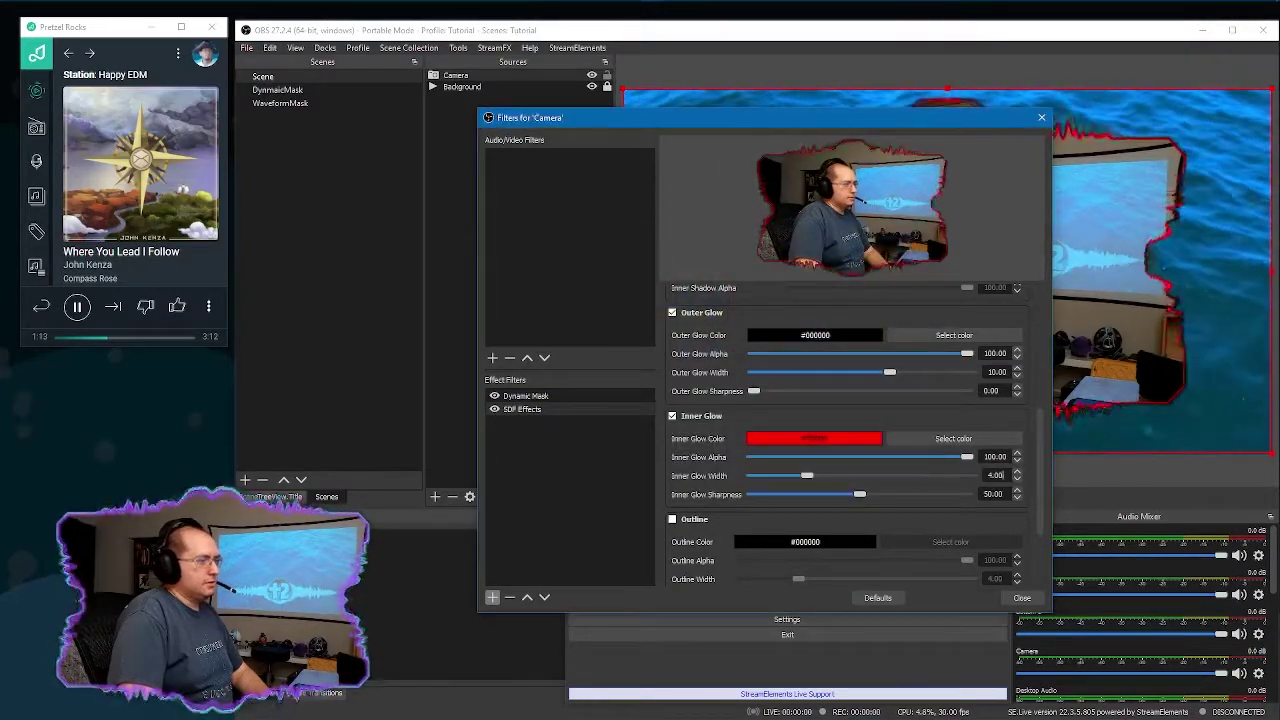
pyautogui.hotkey('ctrl', 'a')
pyautogui.write('10')
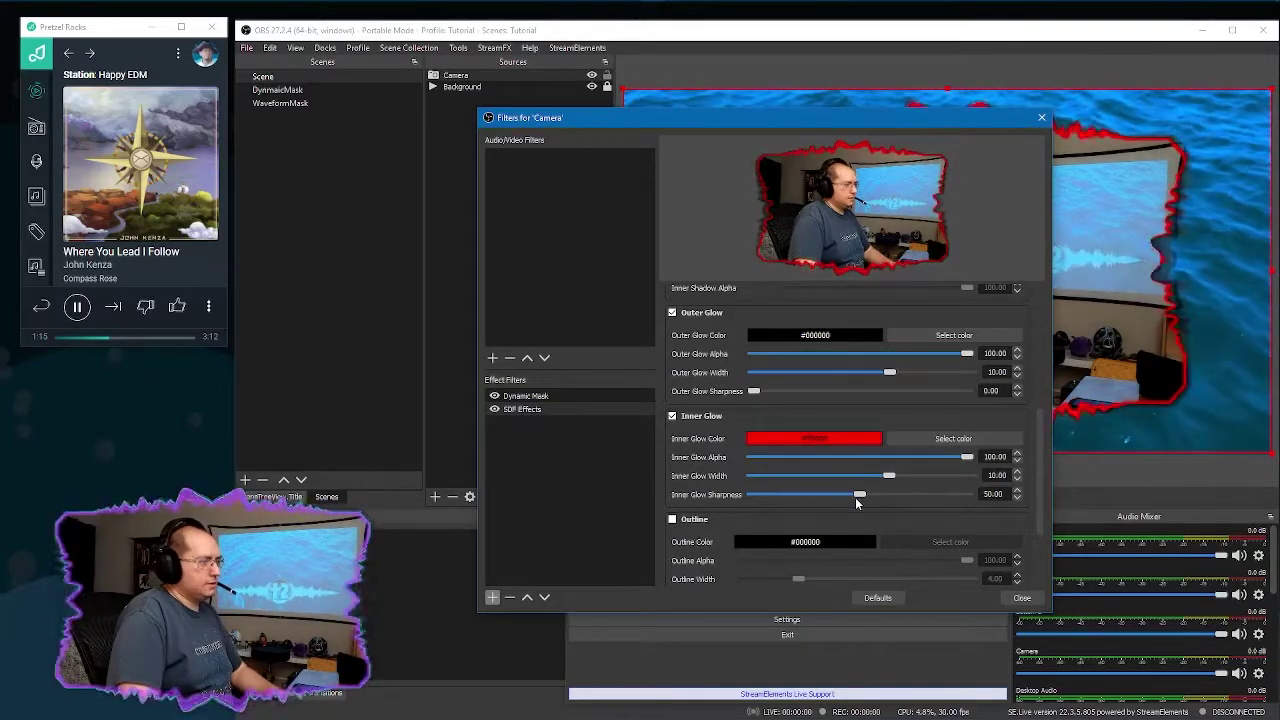
pyautogui.moveTo(856, 497); pyautogui.dragTo(753, 497)
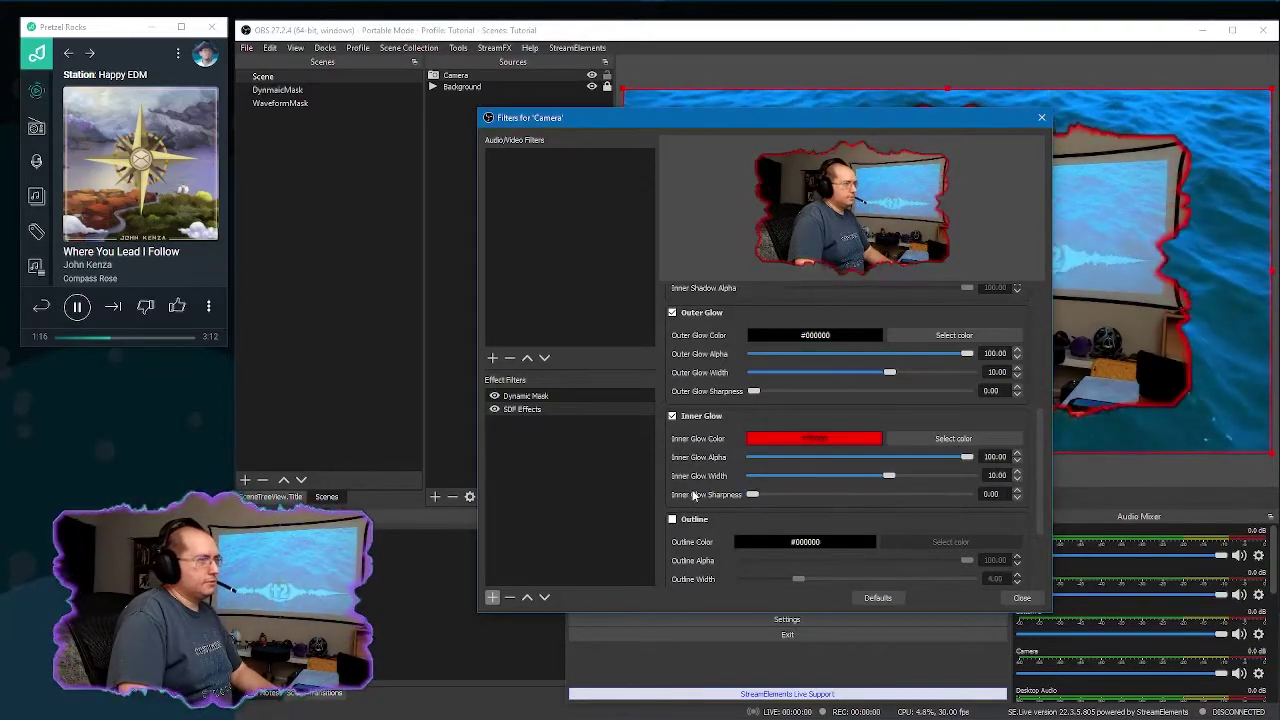
# Step: Close the filters, then shrink the masked Camera and move it to the top-left corner
pyautogui.click(1020, 598)
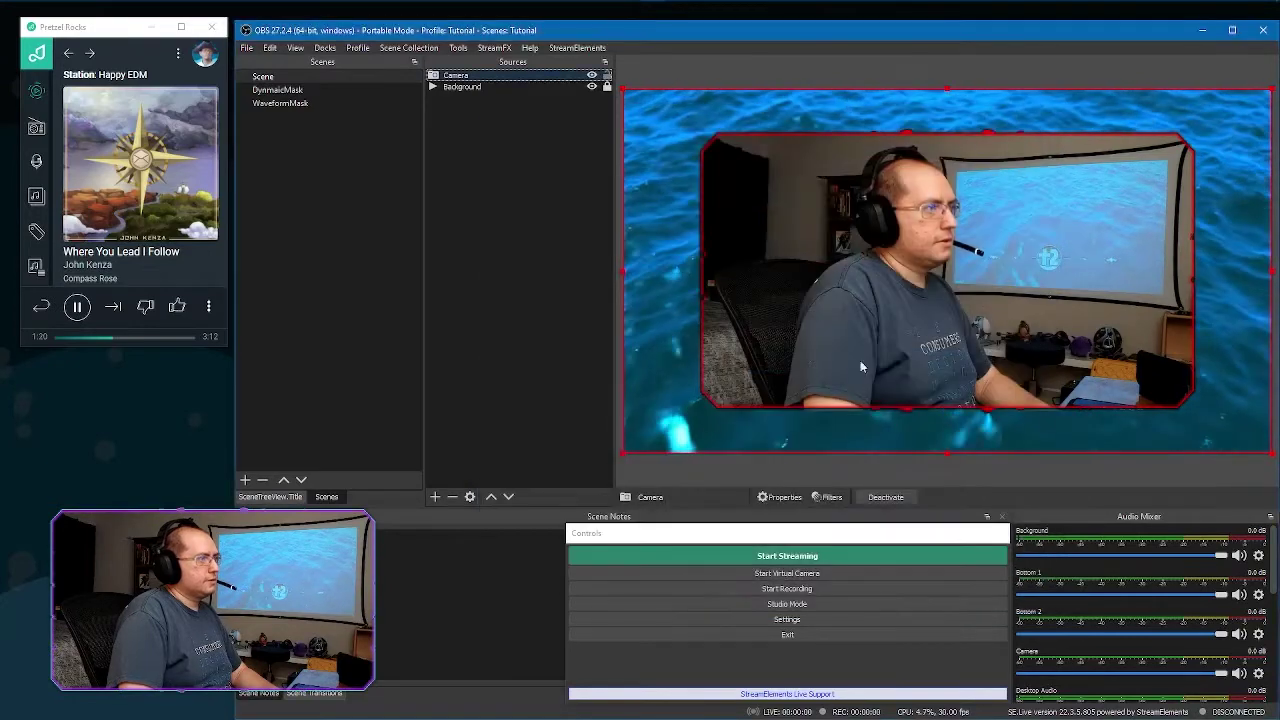
pyautogui.click(144, 338)
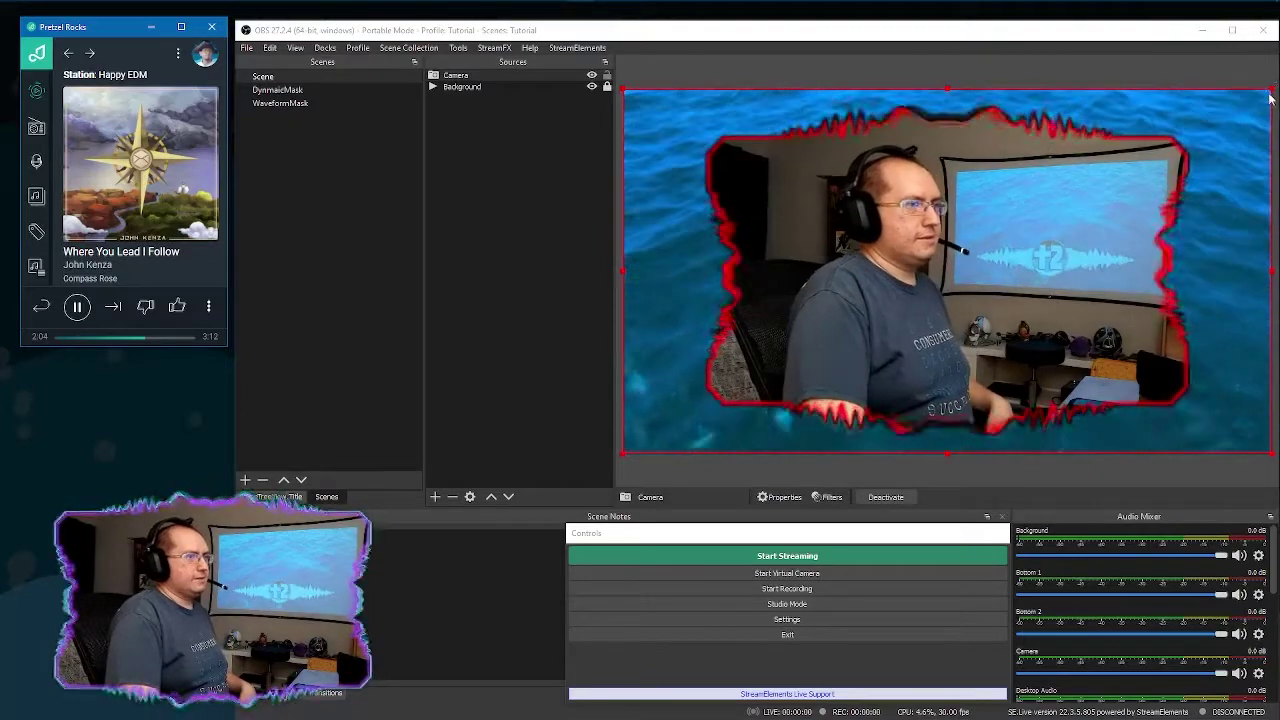
pyautogui.moveTo(1270, 97); pyautogui.dragTo(836, 335)
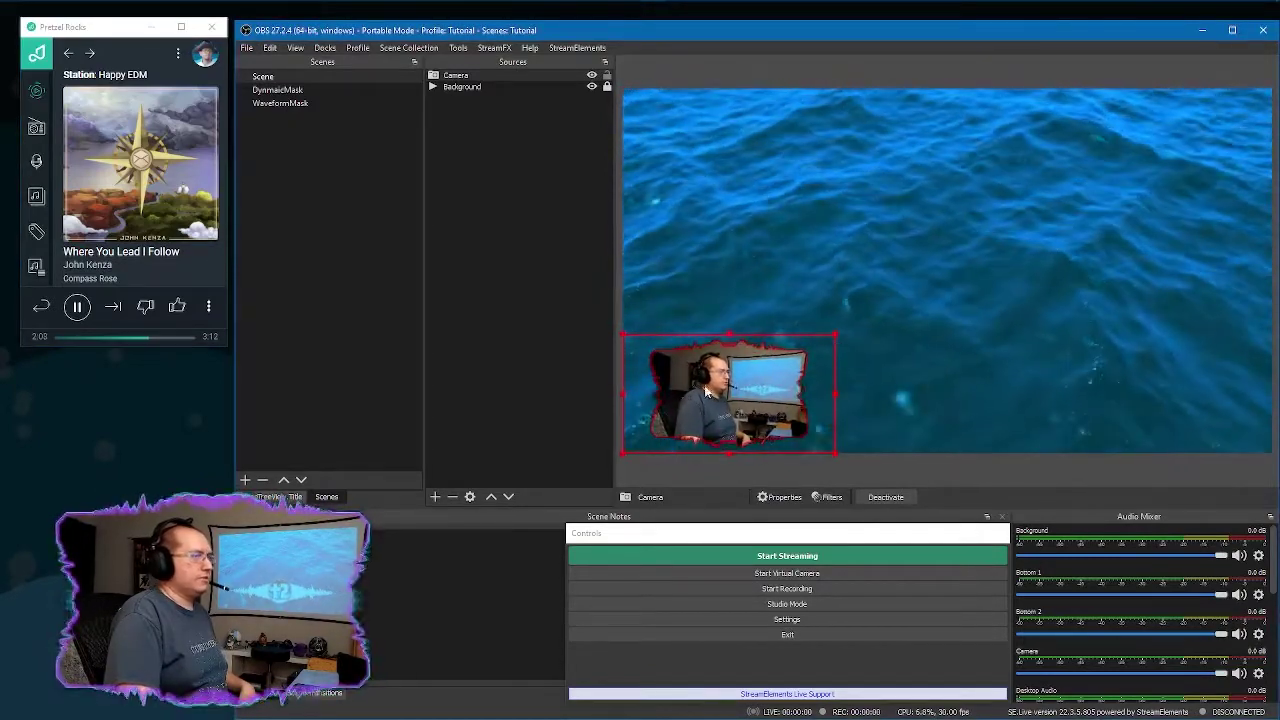
pyautogui.moveTo(706, 393); pyautogui.dragTo(773, 152)
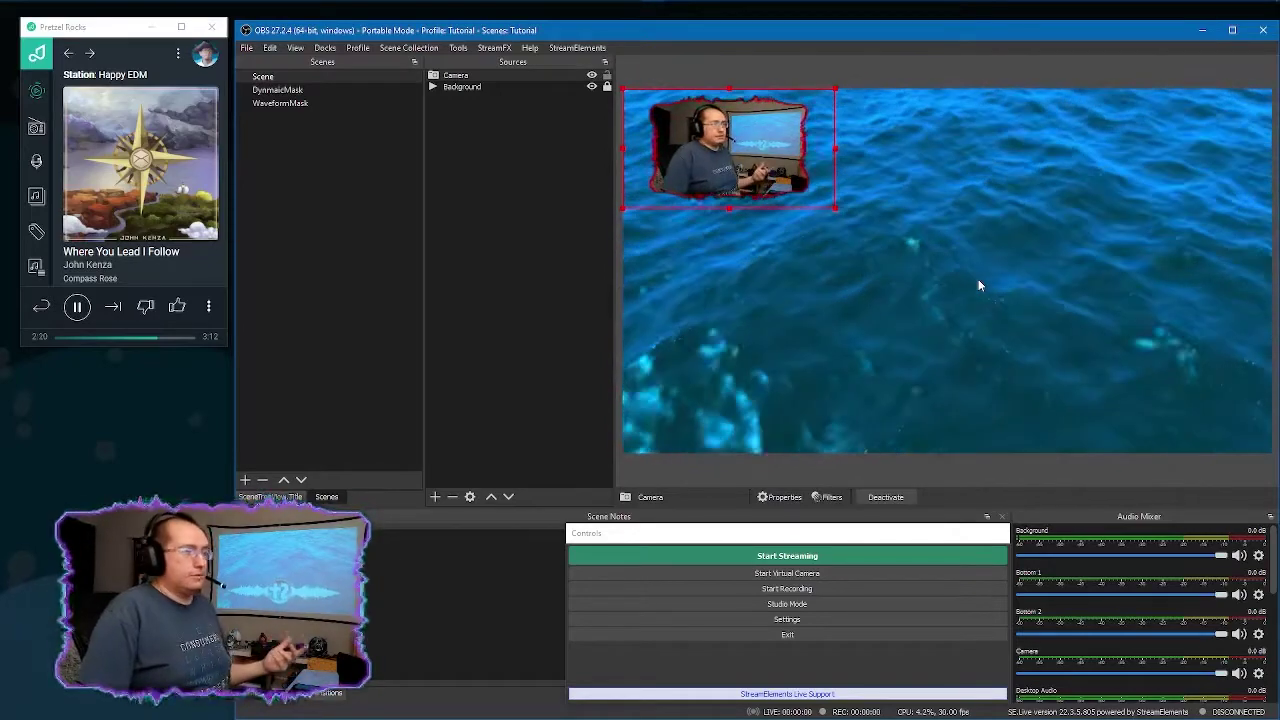
# Step: Pause and resume the background music, then display the WaveformMask scene
pyautogui.press('XF86AudioPlay')
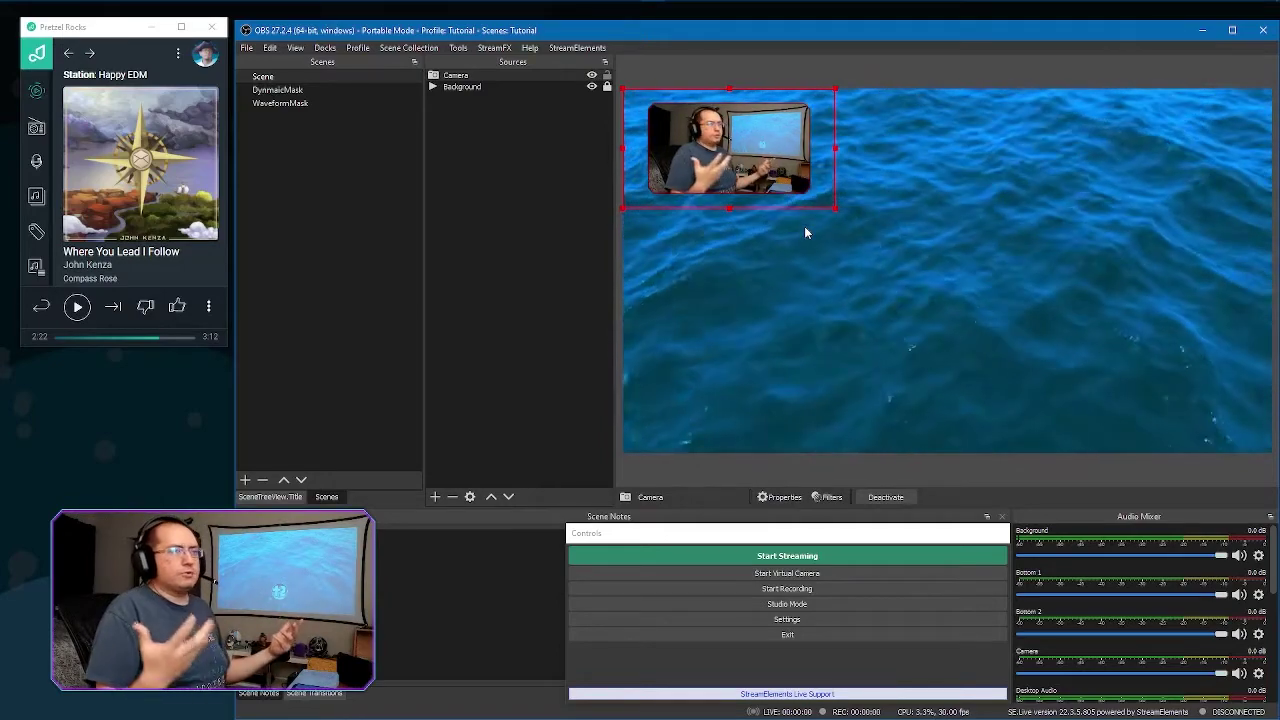
pyautogui.press('XF86AudioPlay')
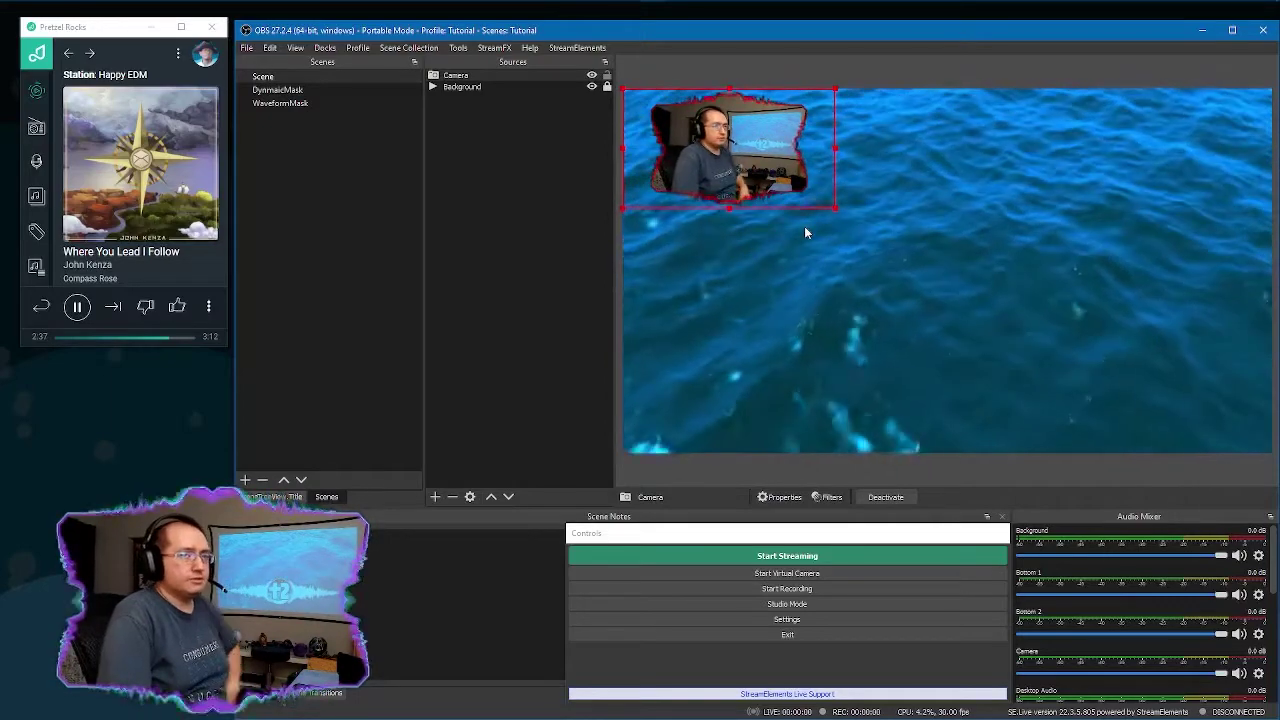
pyautogui.click(300, 104)
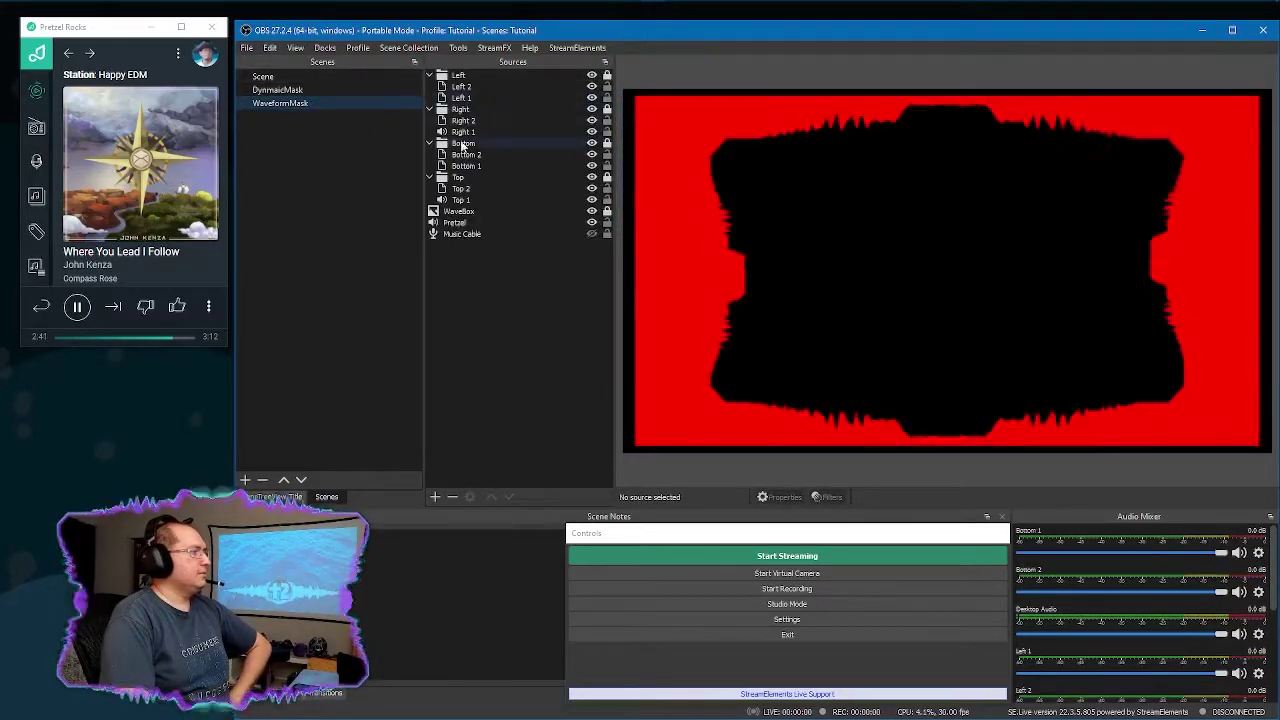
# Step: Check that the Top 1 waveform's audio source is still Pretzel
pyautogui.click(463, 204)
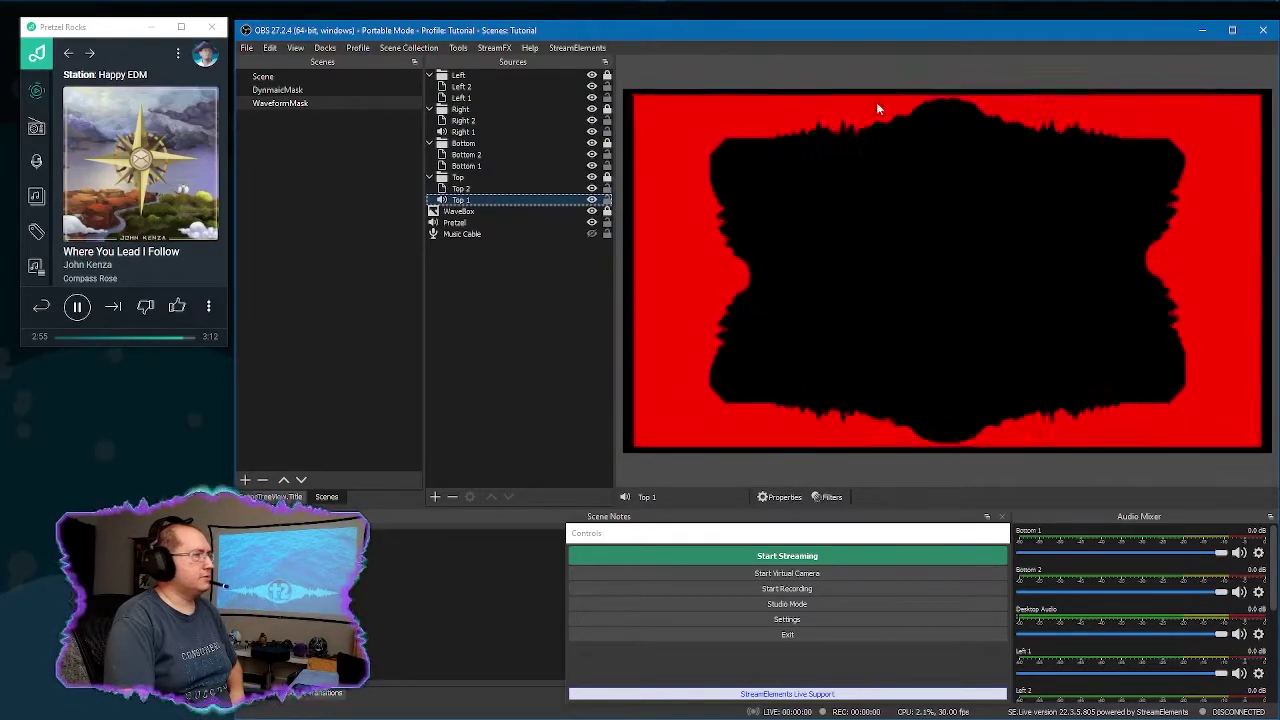
pyautogui.doubleClick(483, 200)
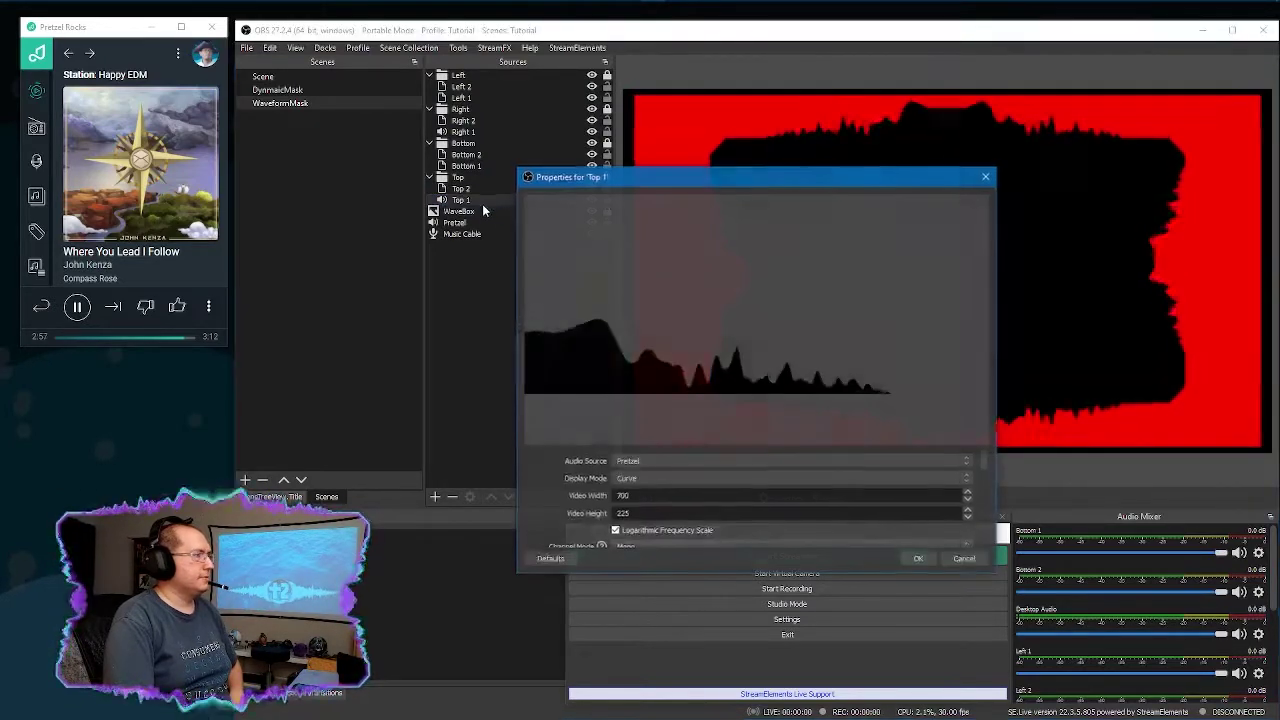
pyautogui.click(835, 461)
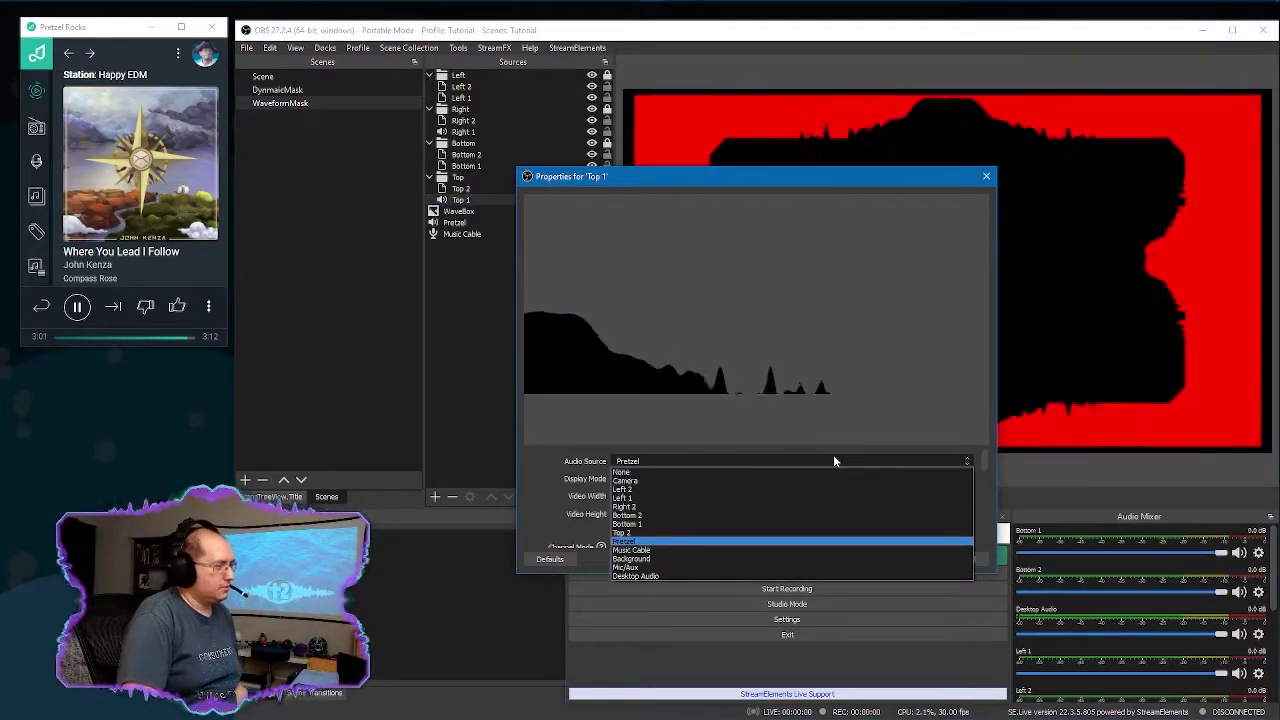
pyautogui.click(539, 464)
pyautogui.click(943, 566)
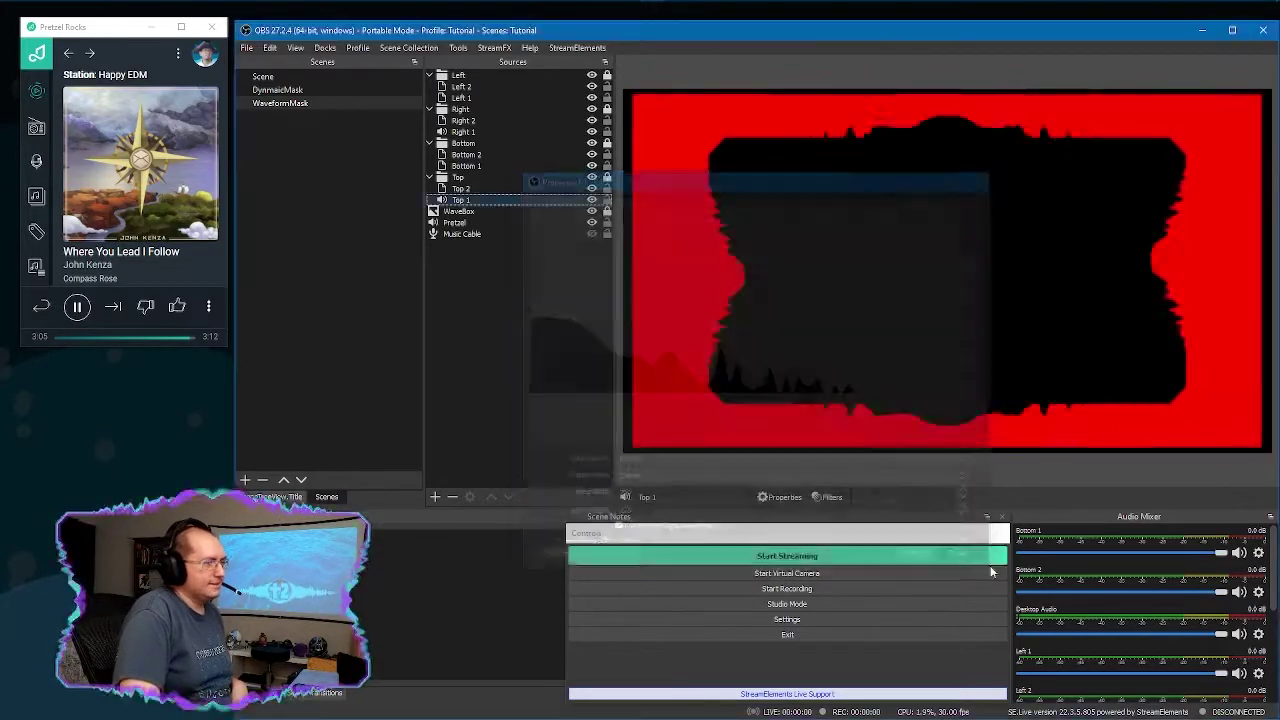
# Step: Add an audio input capture named Mic on CABLE-B Output, placed at the bottom of the sources
pyautogui.rightClick(523, 275)
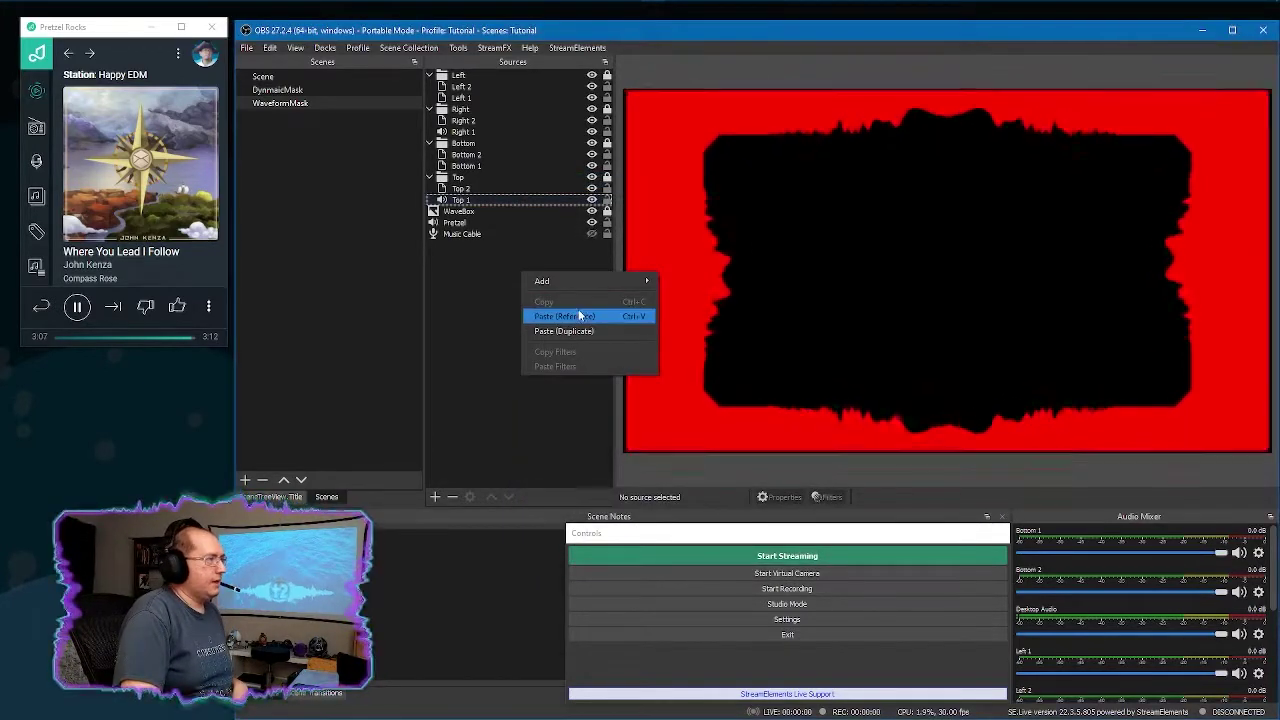
pyautogui.click(564, 279)
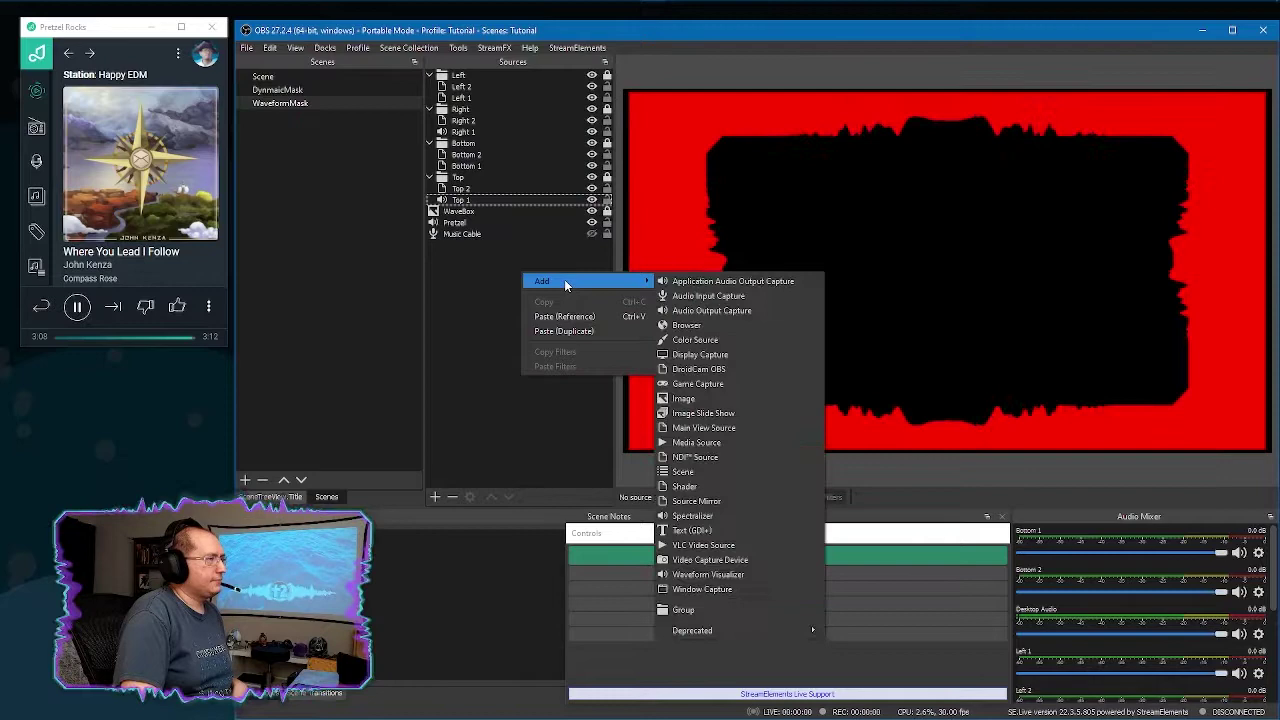
pyautogui.click(727, 297)
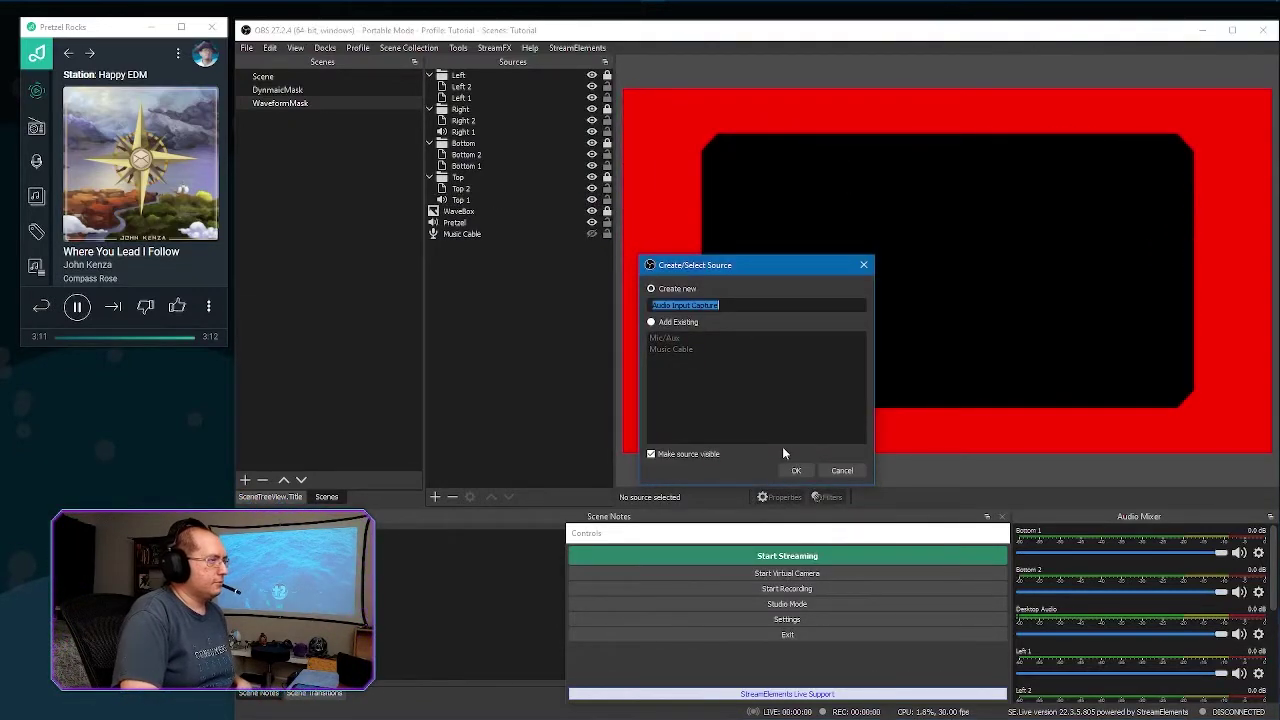
pyautogui.write('Mic')
pyautogui.press('Return')
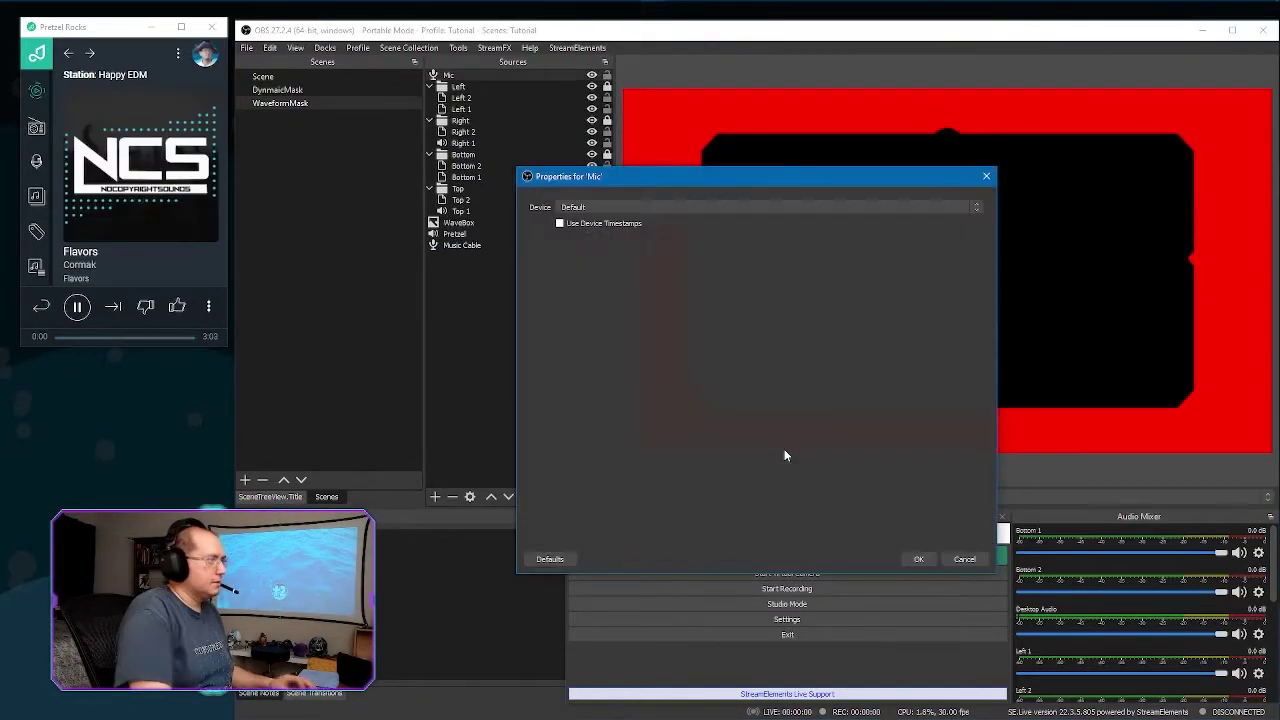
pyautogui.click(590, 210)
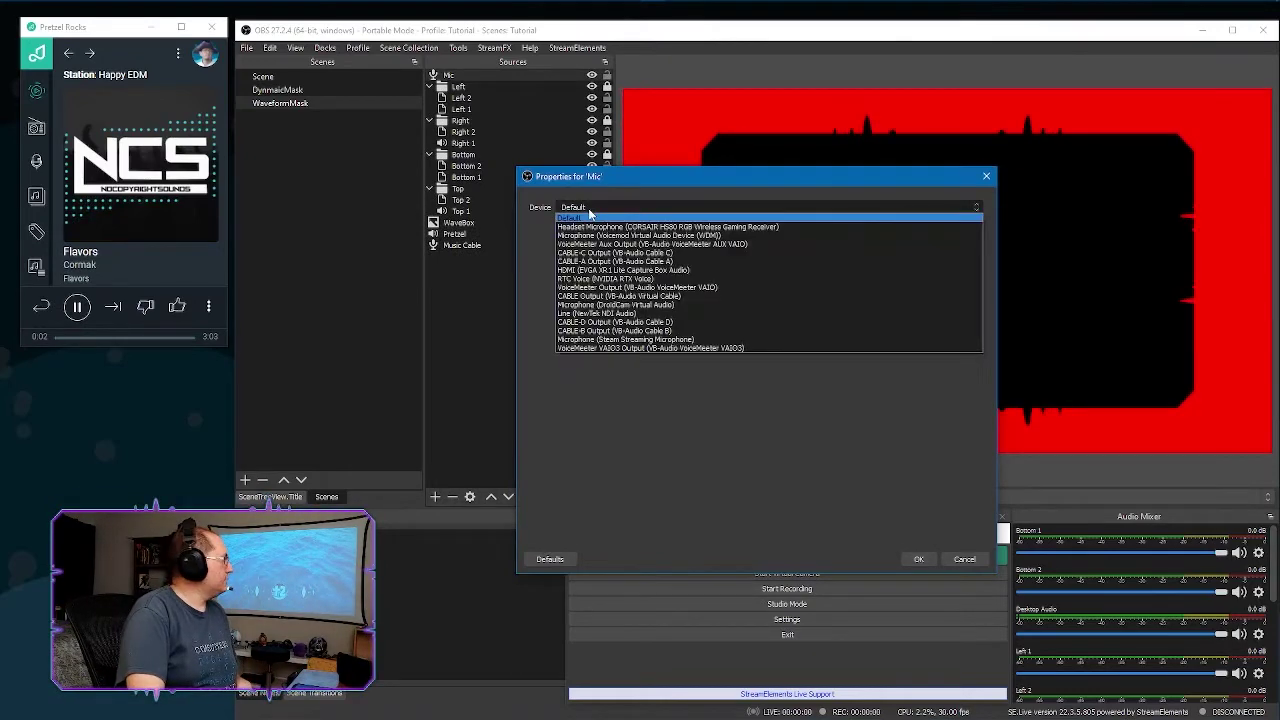
pyautogui.click(663, 331)
pyautogui.click(918, 560)
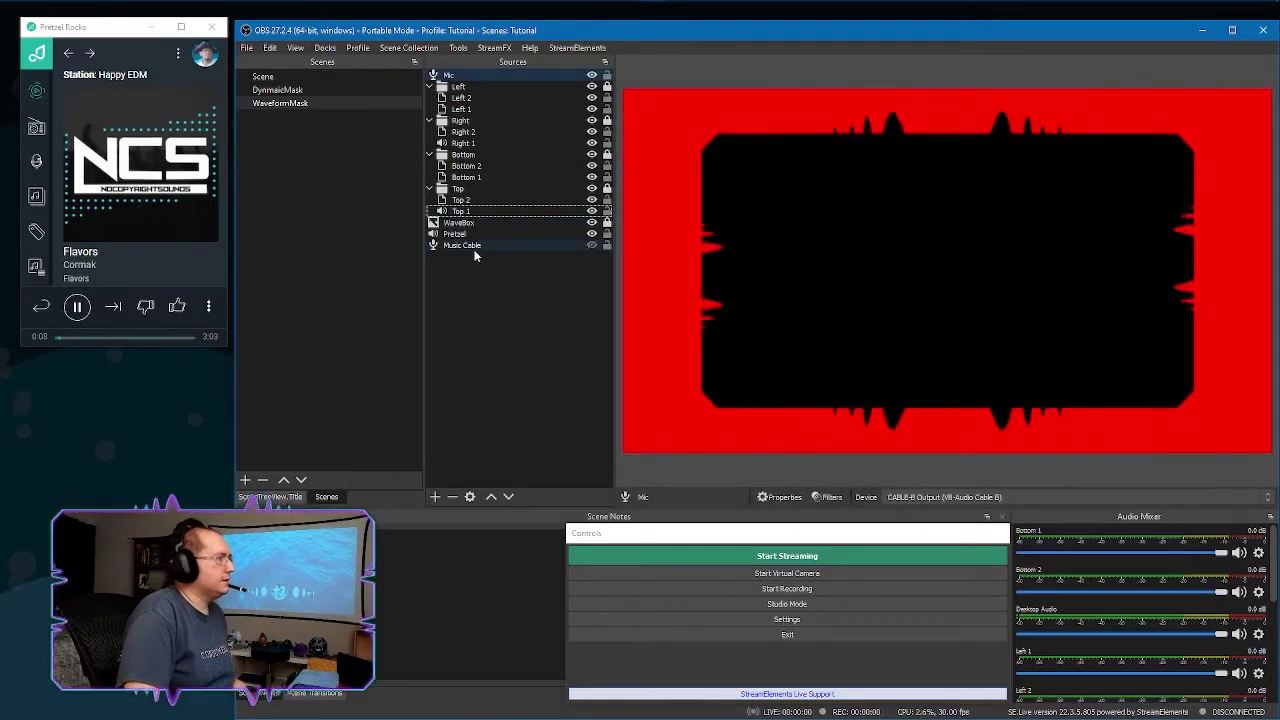
pyautogui.moveTo(447, 75); pyautogui.dragTo(456, 252)
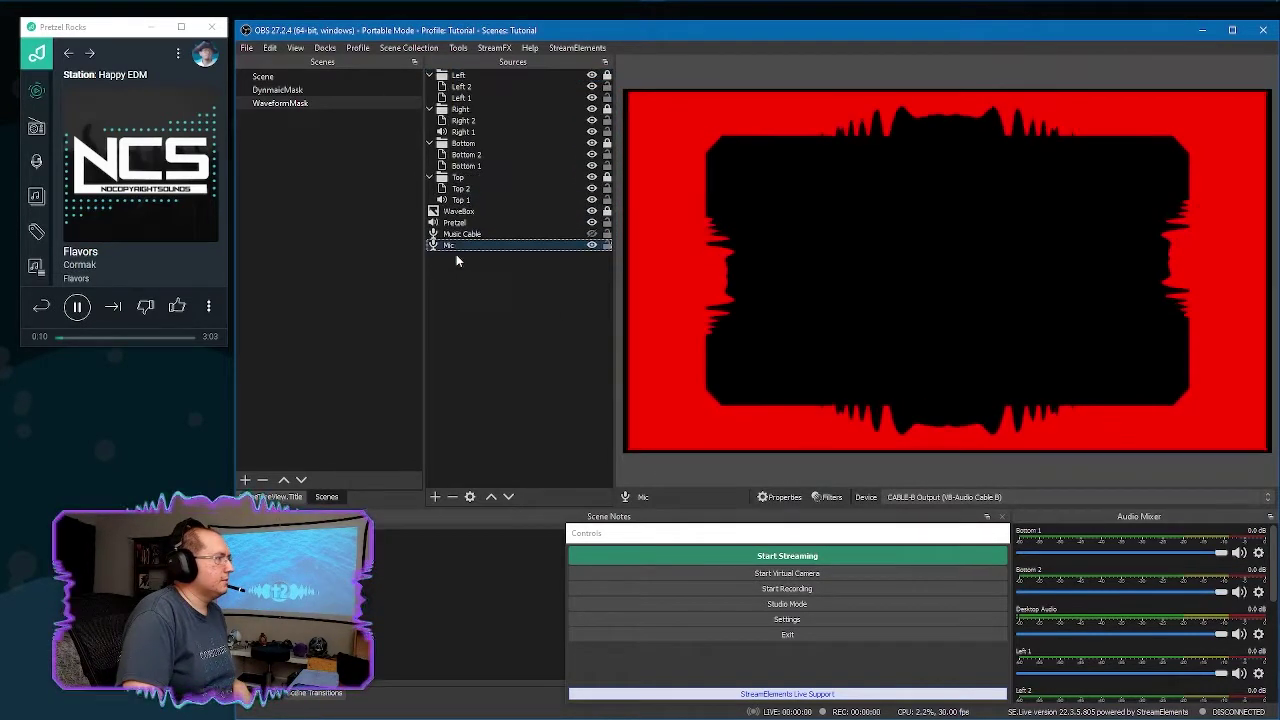
# Step: Change the Top 1 waveform's audio source from Pretzel to Mic
pyautogui.doubleClick(462, 200)
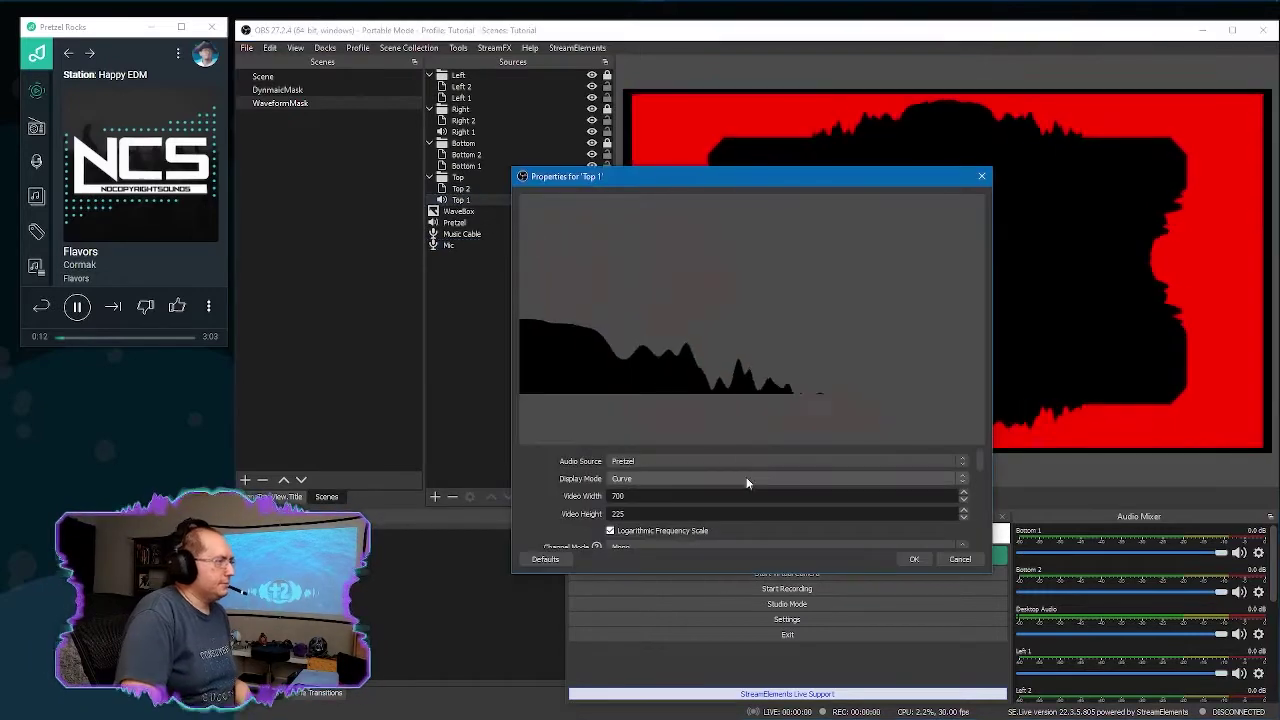
pyautogui.click(710, 462)
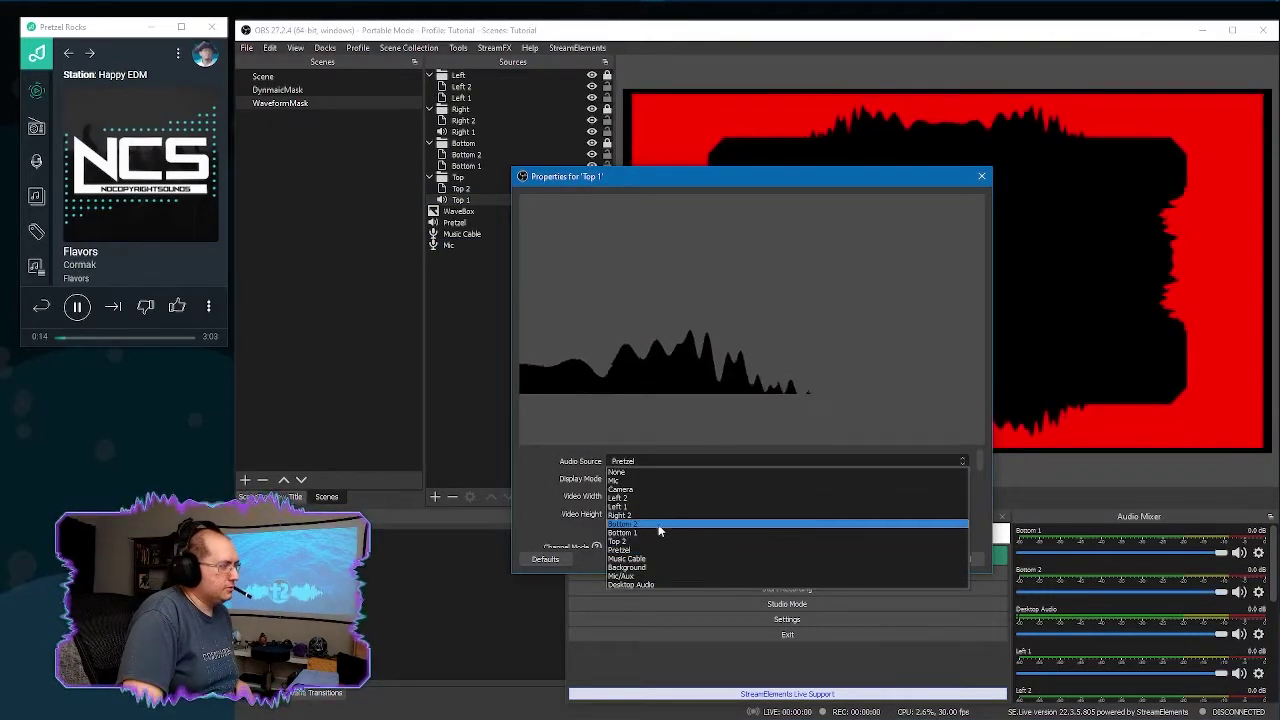
pyautogui.click(632, 481)
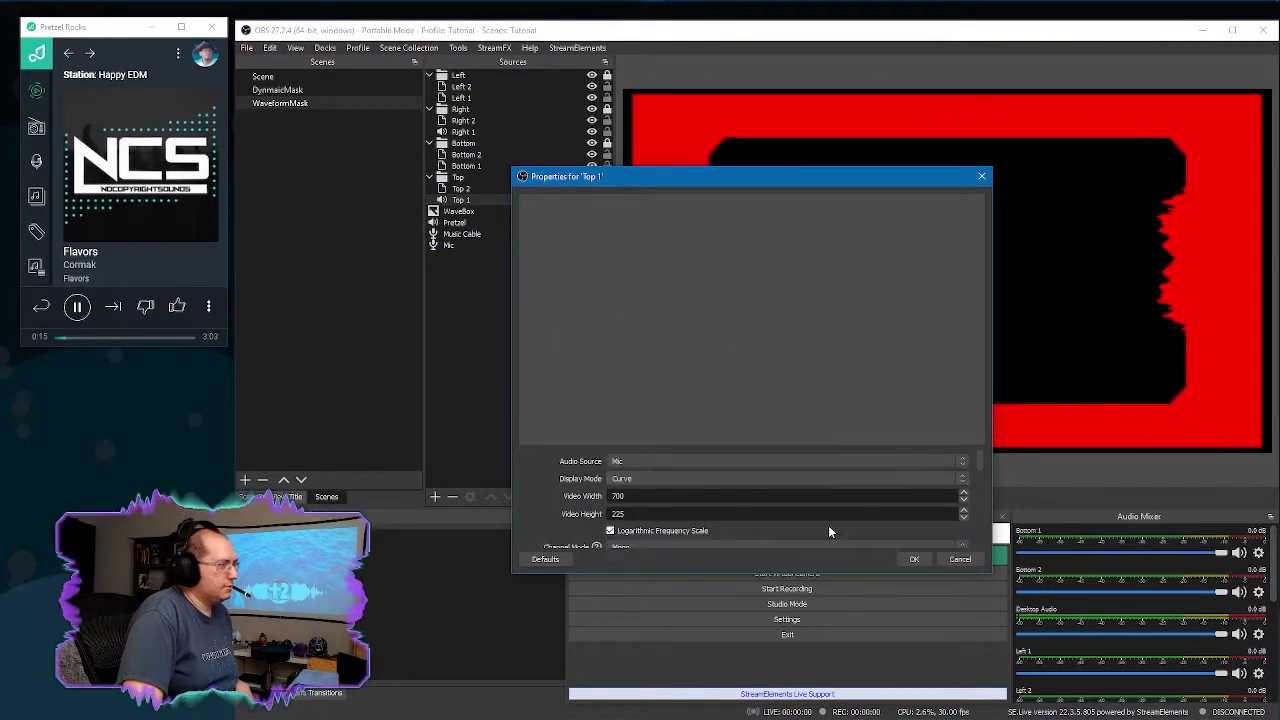
pyautogui.click(914, 559)
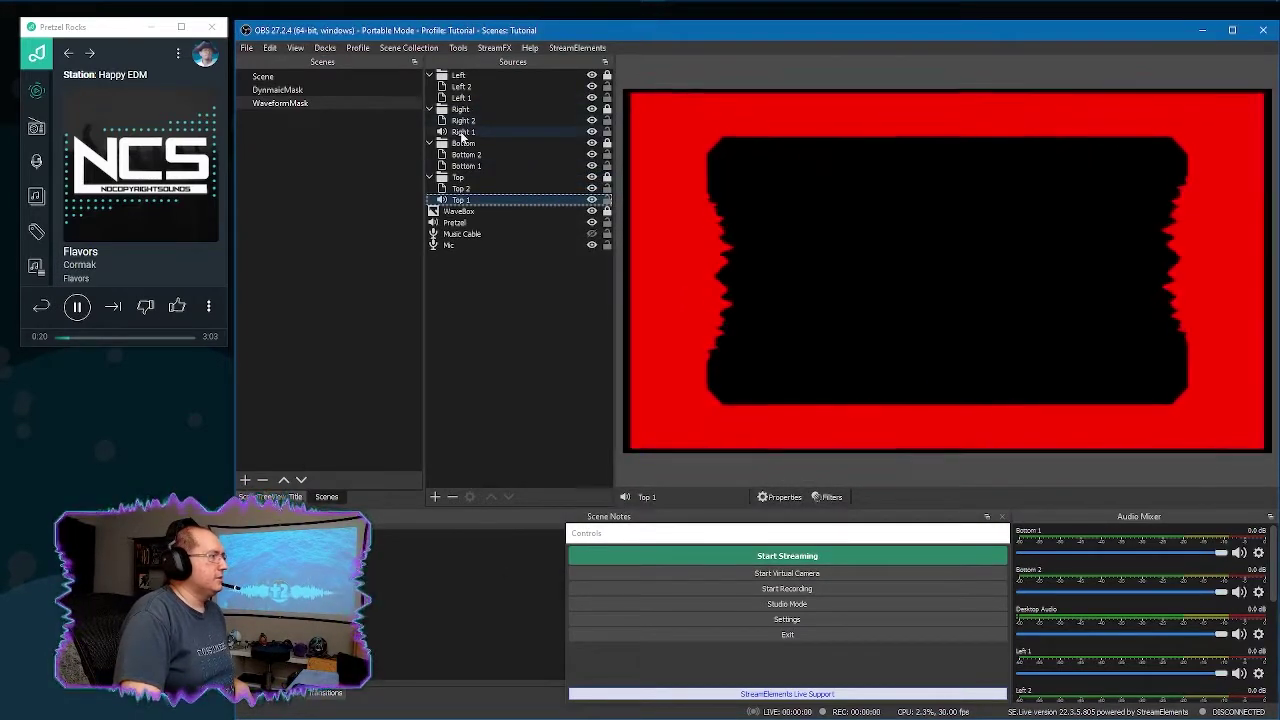
# Step: Set the Right 1 waveform's audio source to Mic as well
pyautogui.click(463, 133)
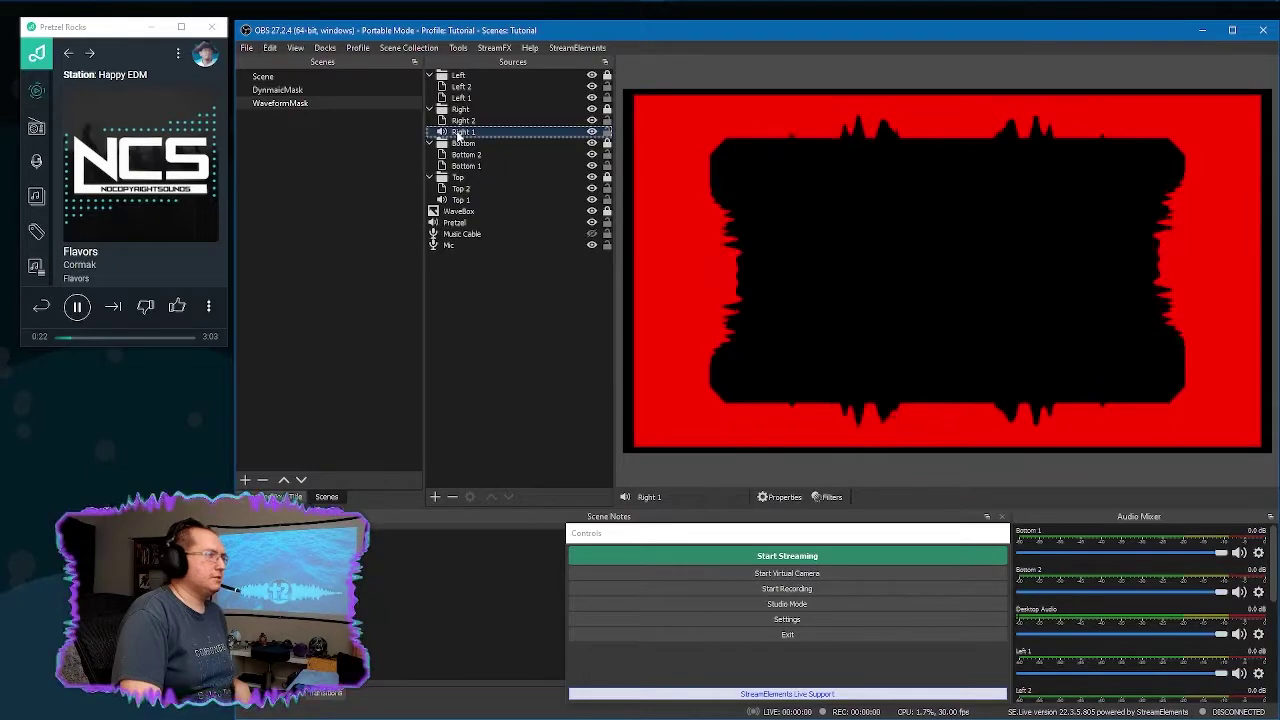
pyautogui.doubleClick(460, 133)
pyautogui.click(690, 461)
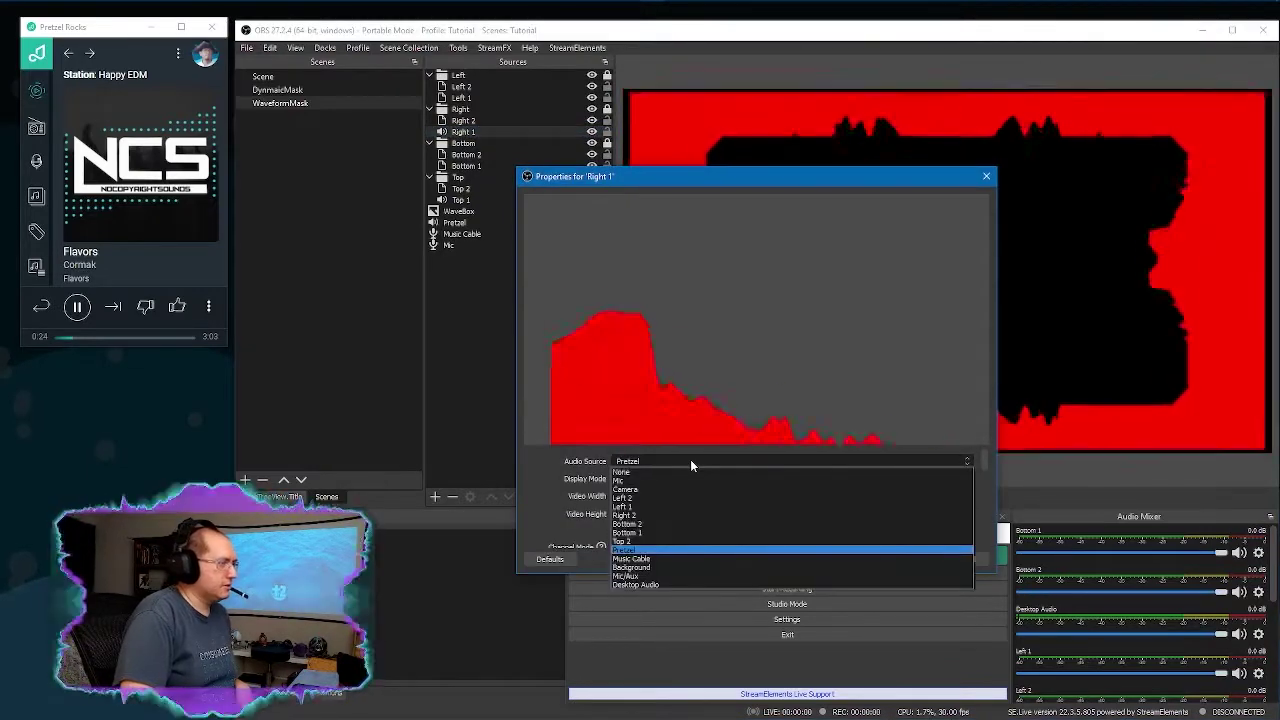
pyautogui.click(690, 480)
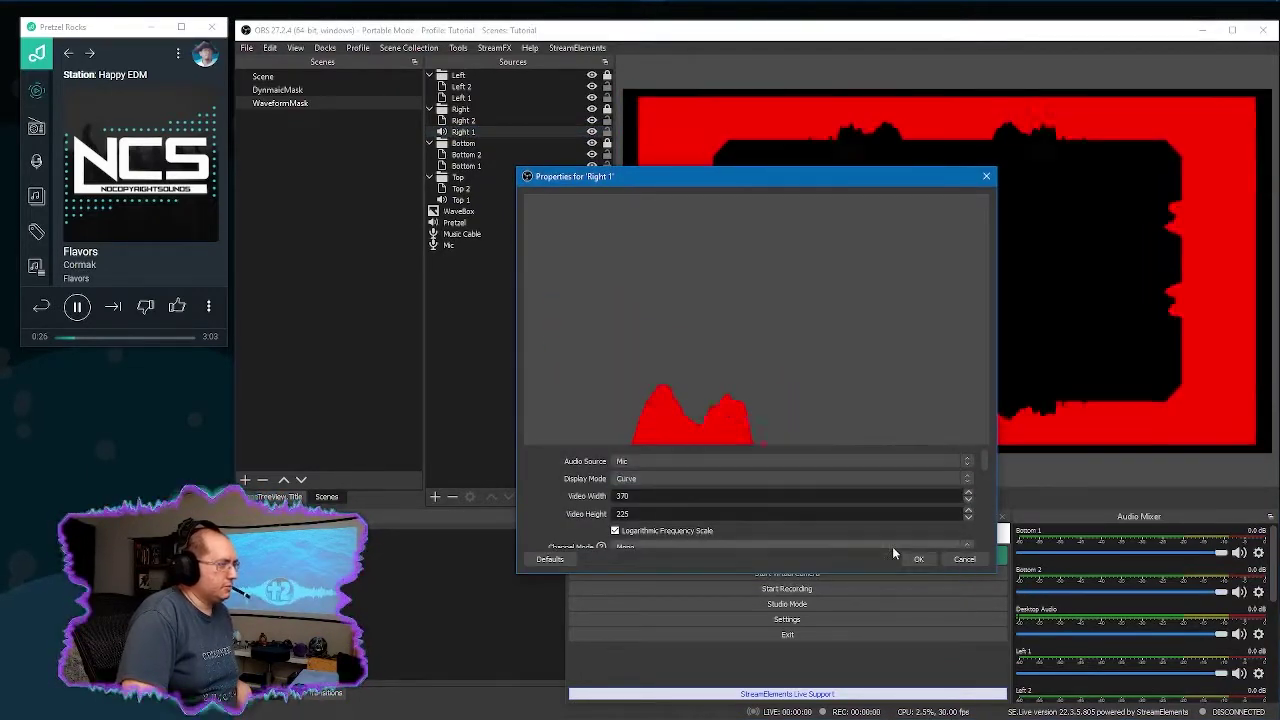
pyautogui.click(916, 558)
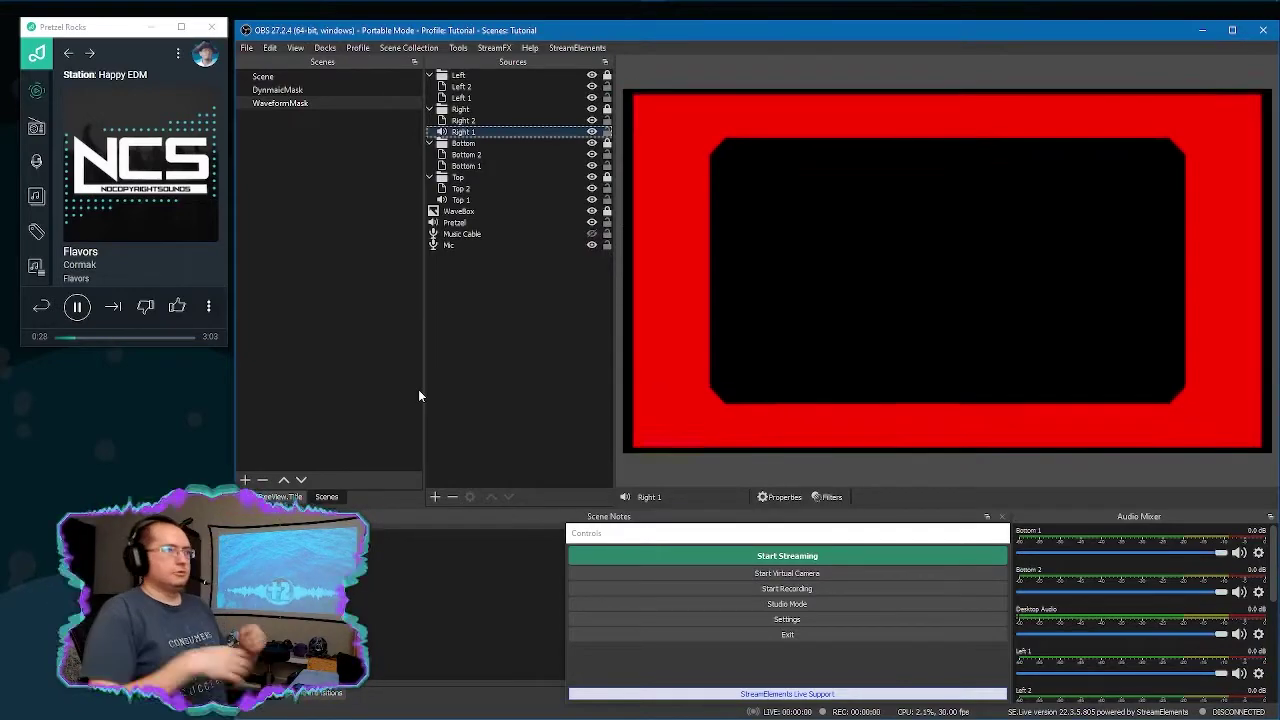
# Step: On the main Scene, drag the Camera's bottom-right corner out so it spans most of the ocean canvas
pyautogui.click(280, 76)
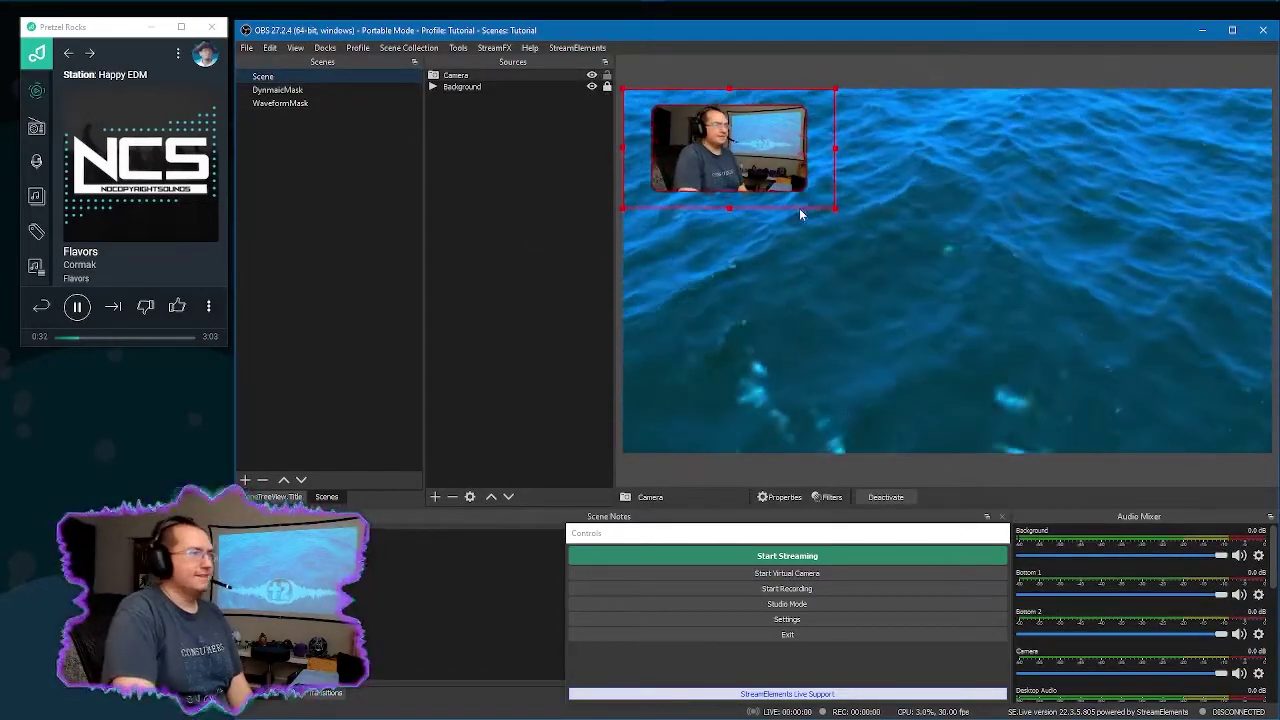
pyautogui.moveTo(834, 210); pyautogui.dragTo(1080, 434)
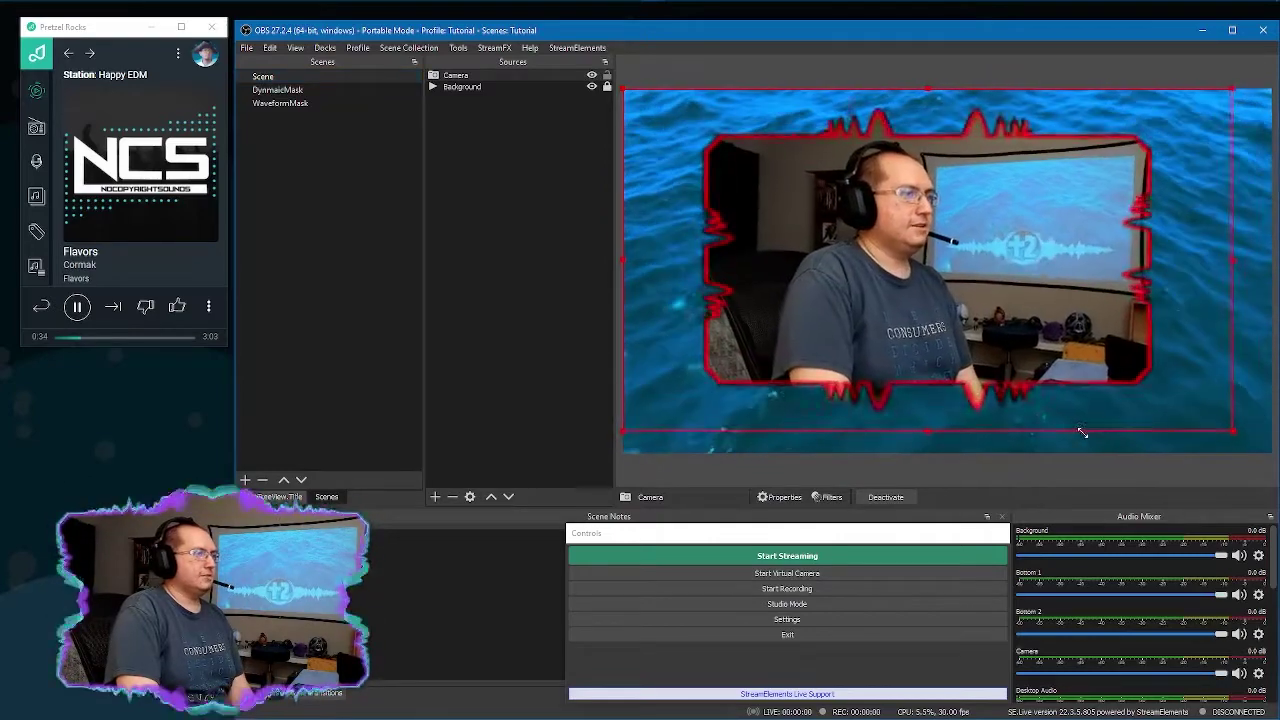